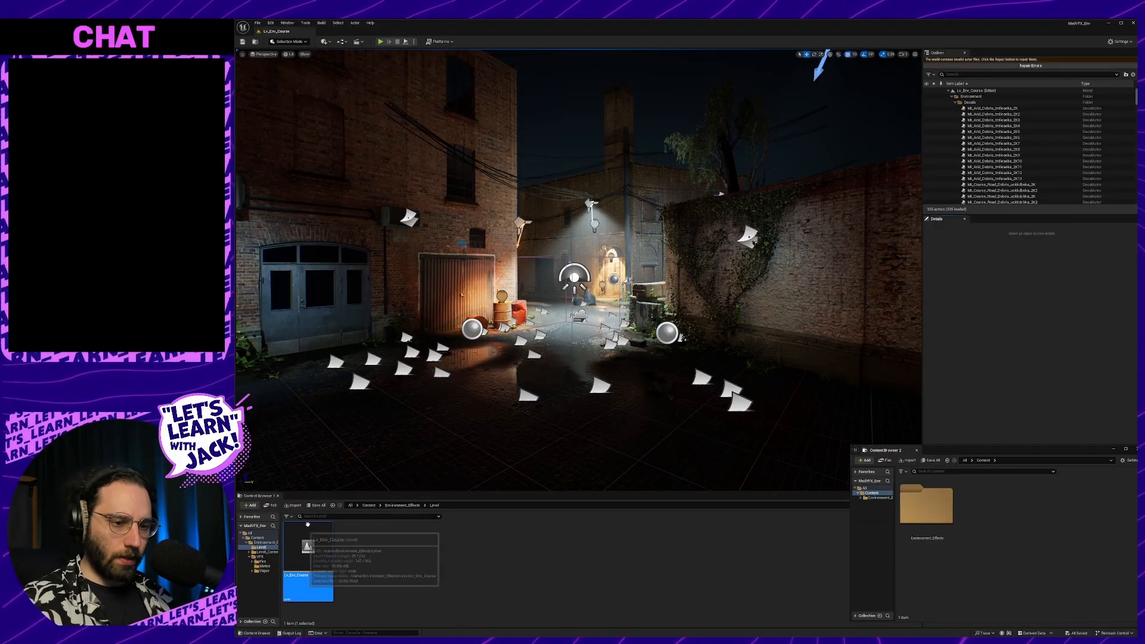
Open the MT_Motes_1 material from the Environment_Effects/VFX/Motes content folder.
click(369, 506)
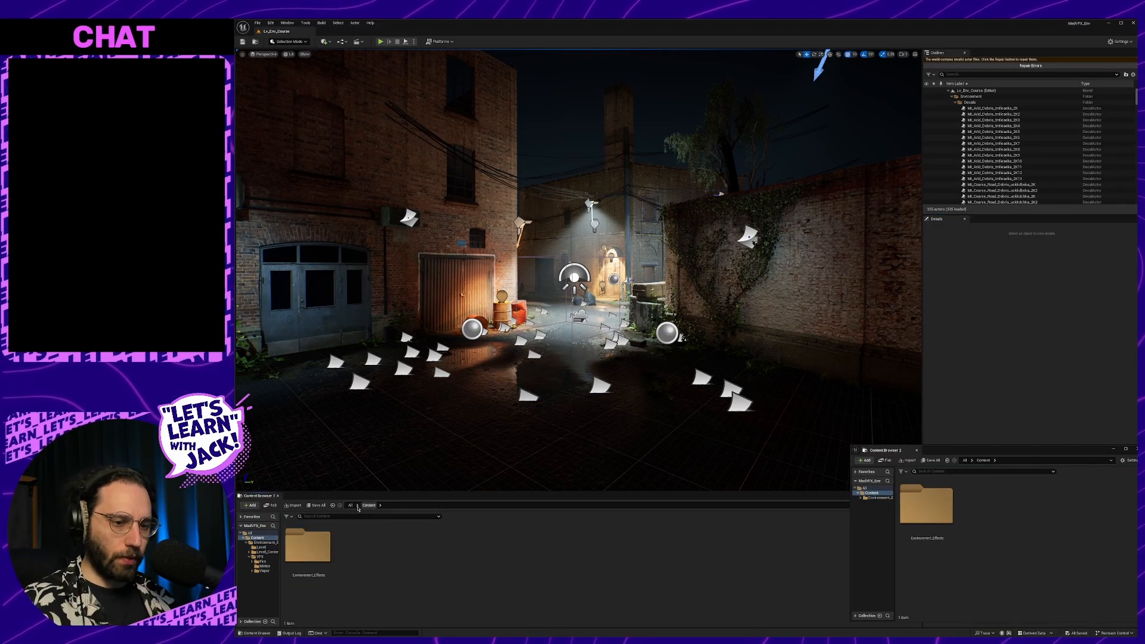
double_click(338, 554)
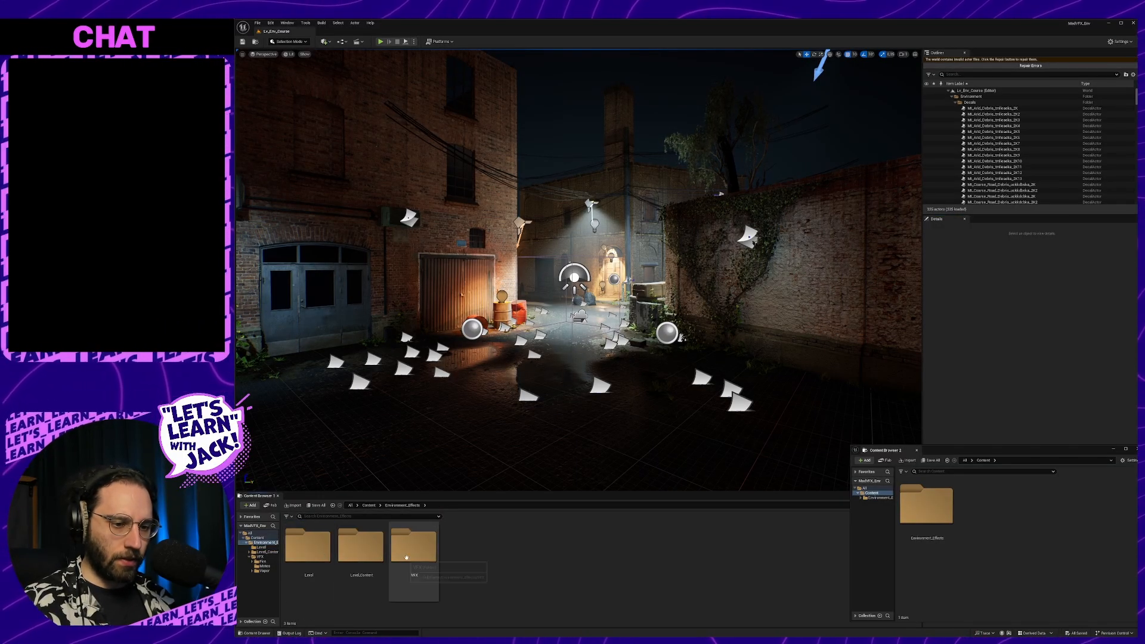
double_click(432, 555)
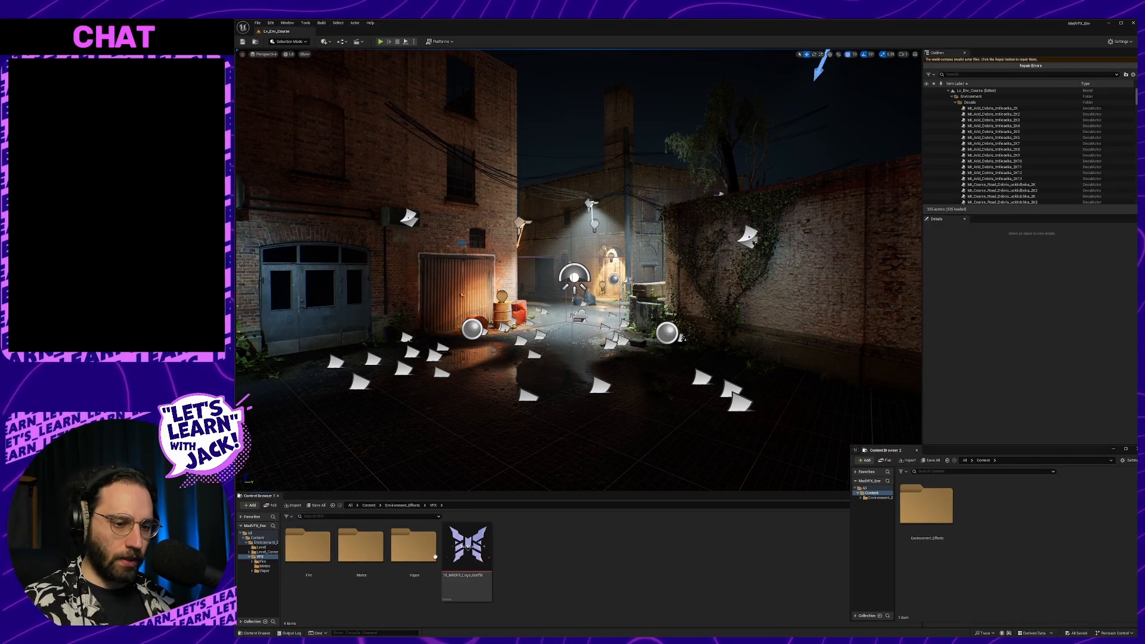
click(353, 558)
double_click(352, 558)
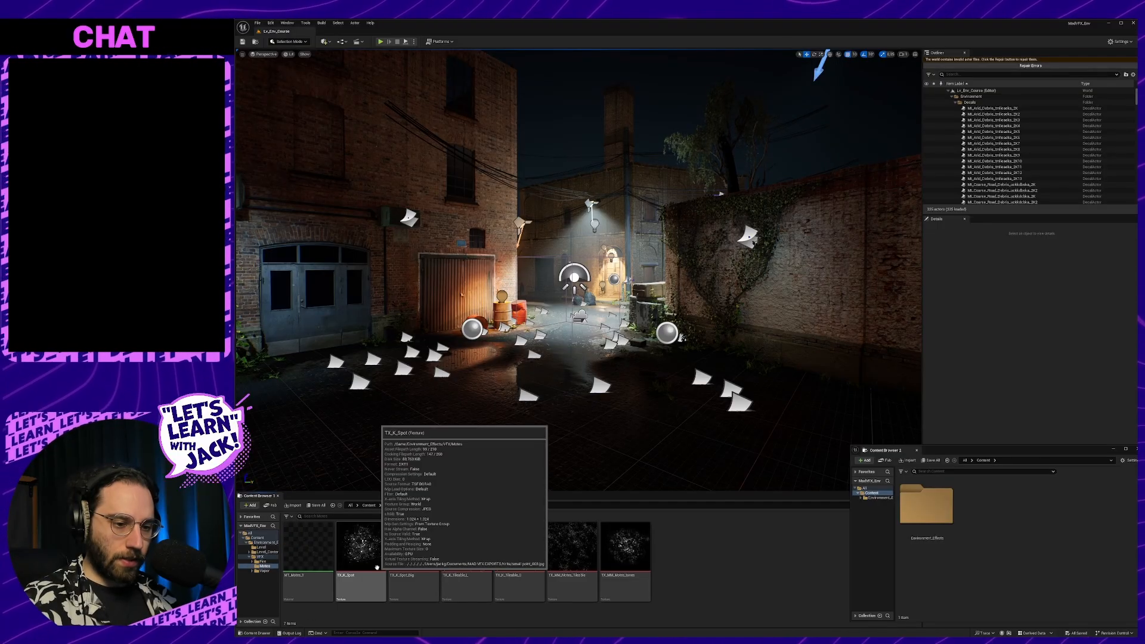
click(326, 554)
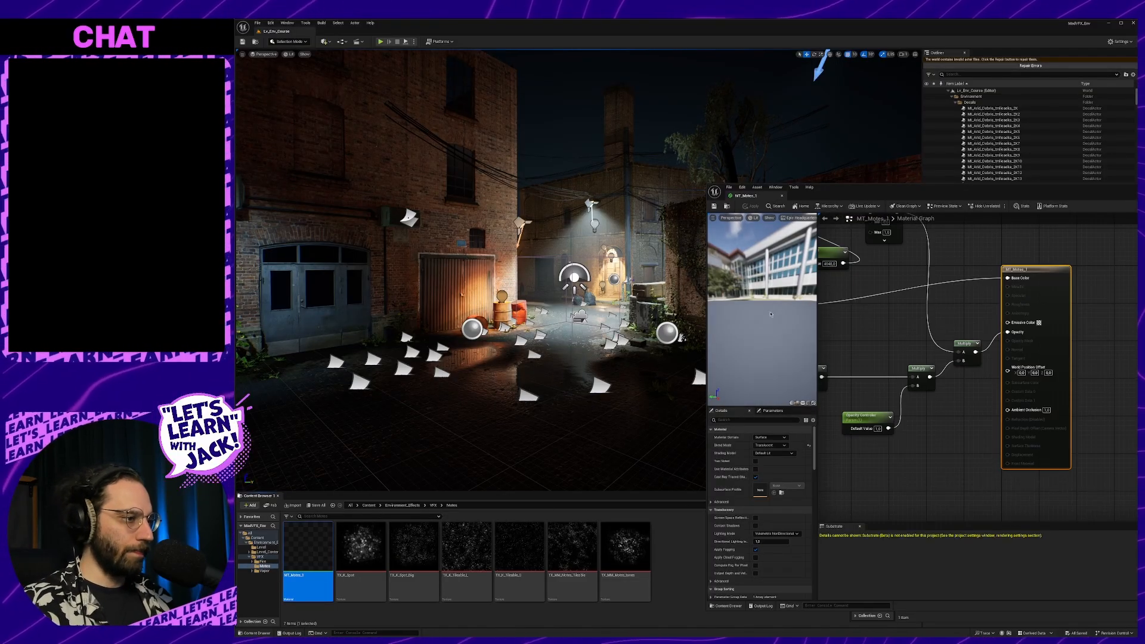
Switch the material preview scene to the Grey Wireframe profile and review the preview and node graph of MT_Motes_1.
click(794, 218)
click(803, 240)
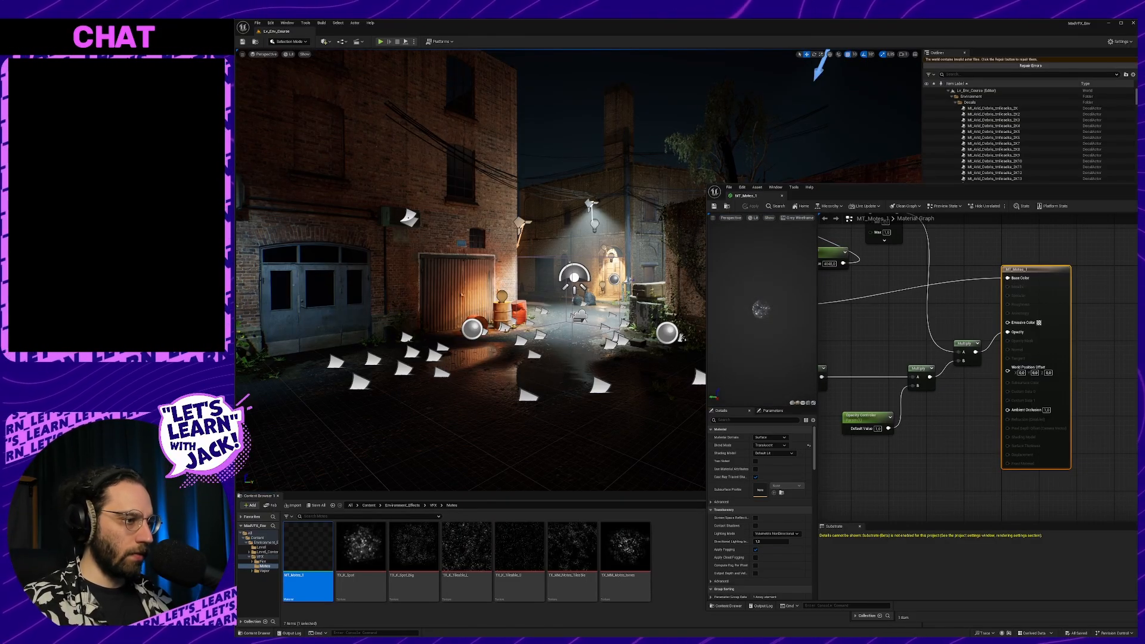
right_drag(762, 310, 761, 343)
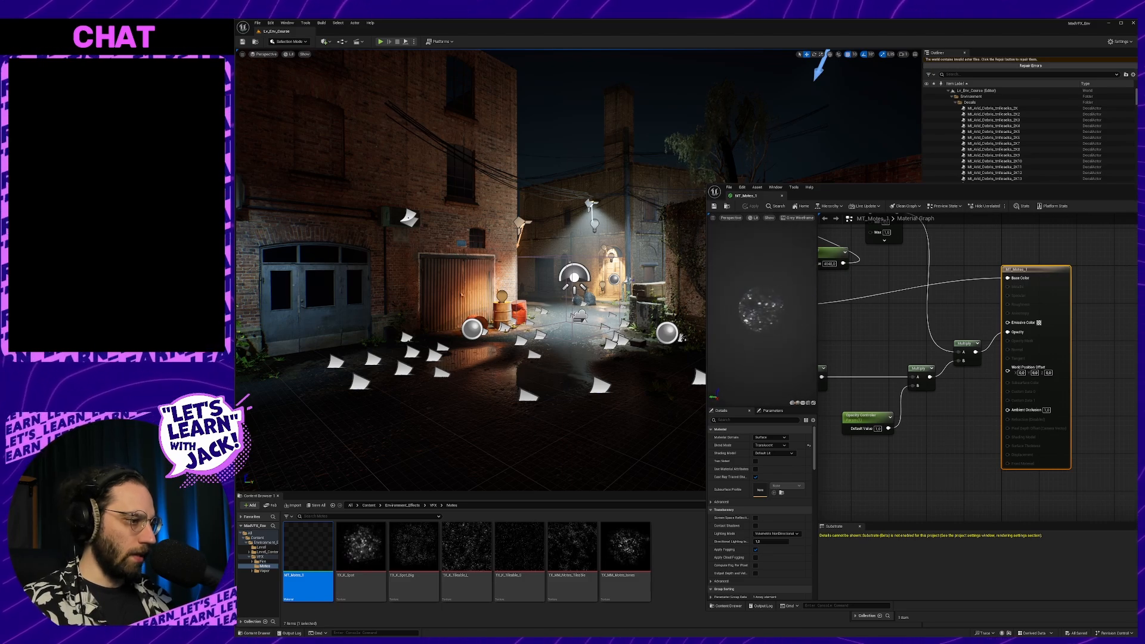
right_drag(773, 373, 774, 361)
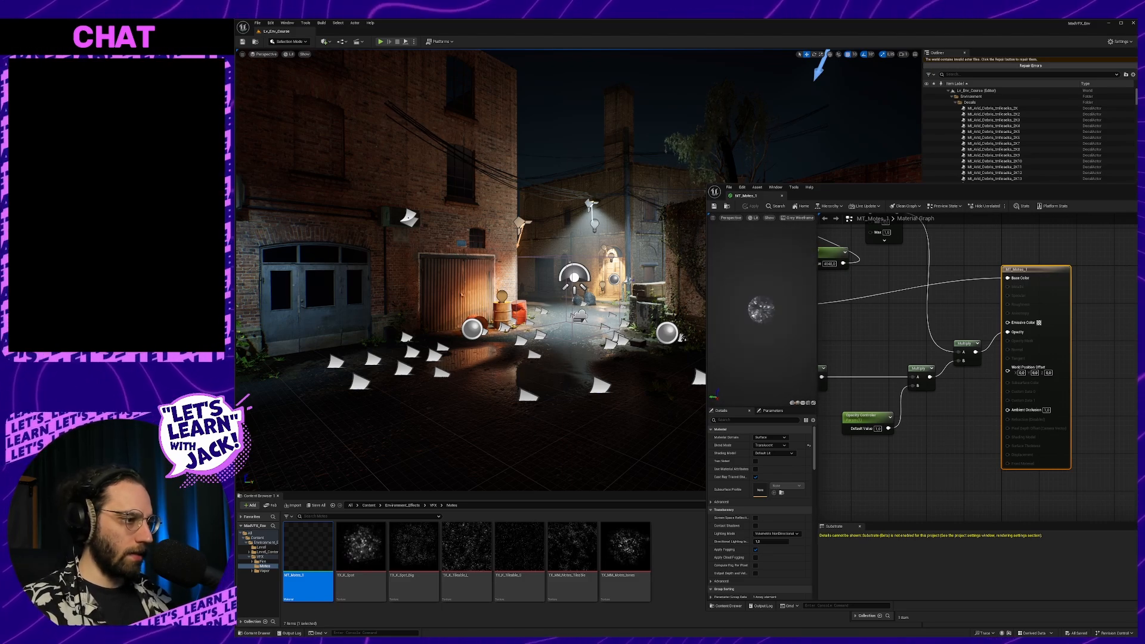
right_drag(970, 480, 963, 522)
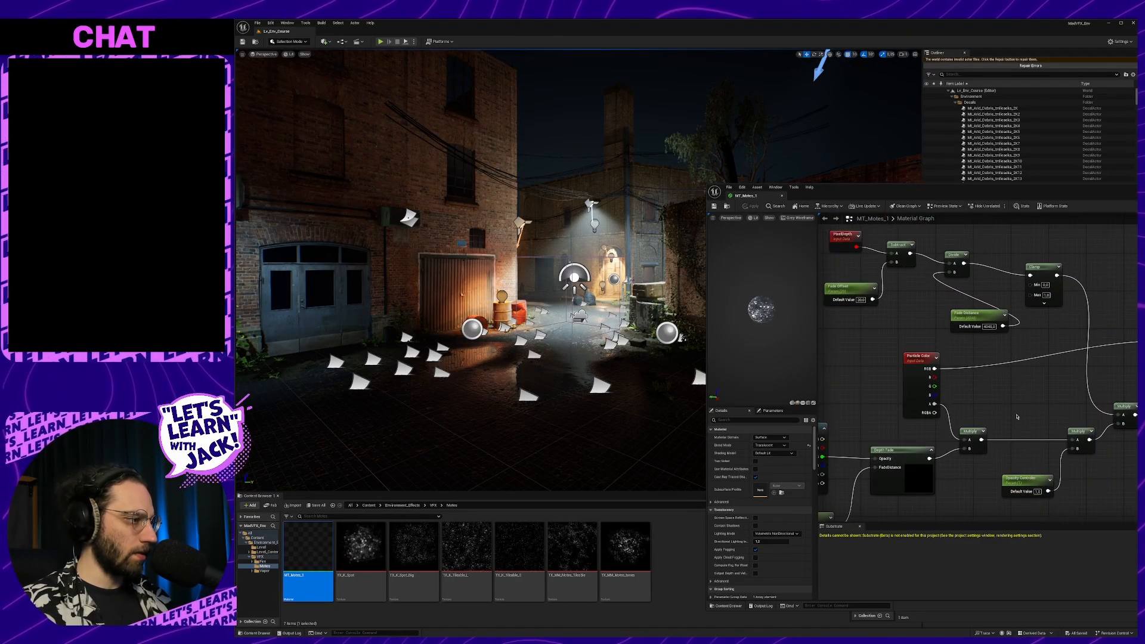
scroll(1016, 414, down, 1)
drag(1114, 188, 938, 134)
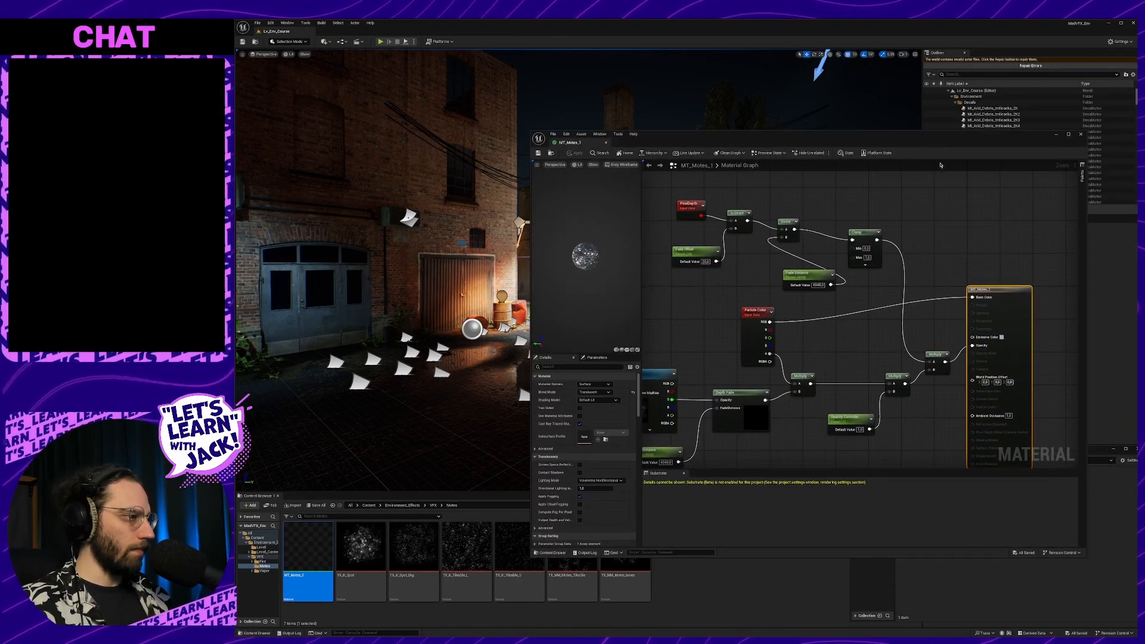
Switch to the browser course page, open the Motes Particle lesson and watch its start in in-window view, pausing it at the emitter setup.
key(alt+Tab)
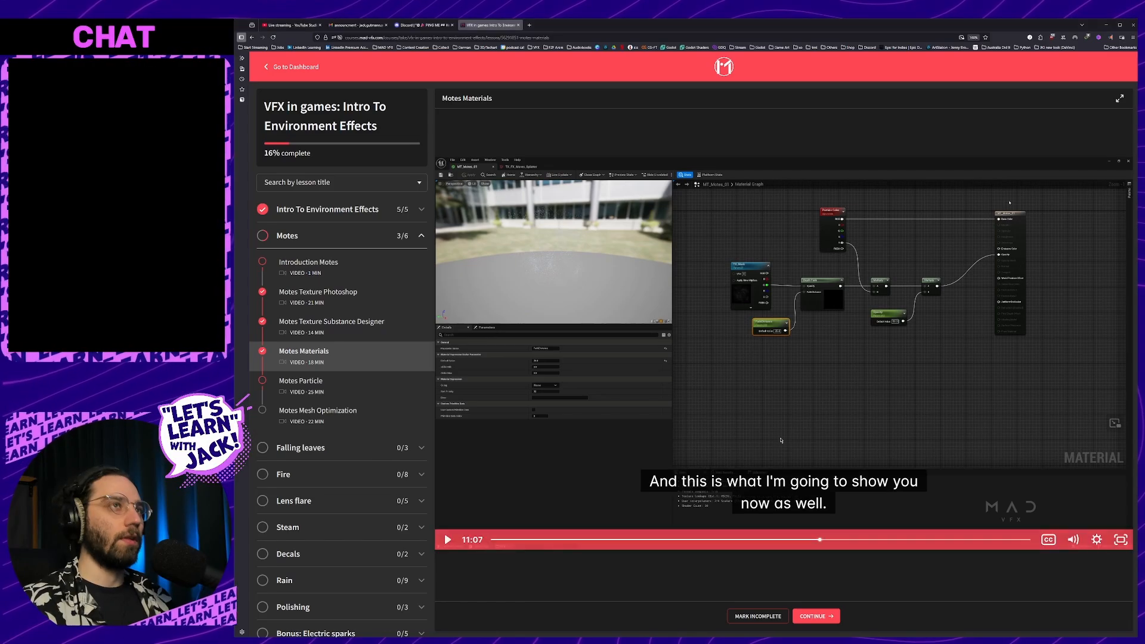
click(849, 417)
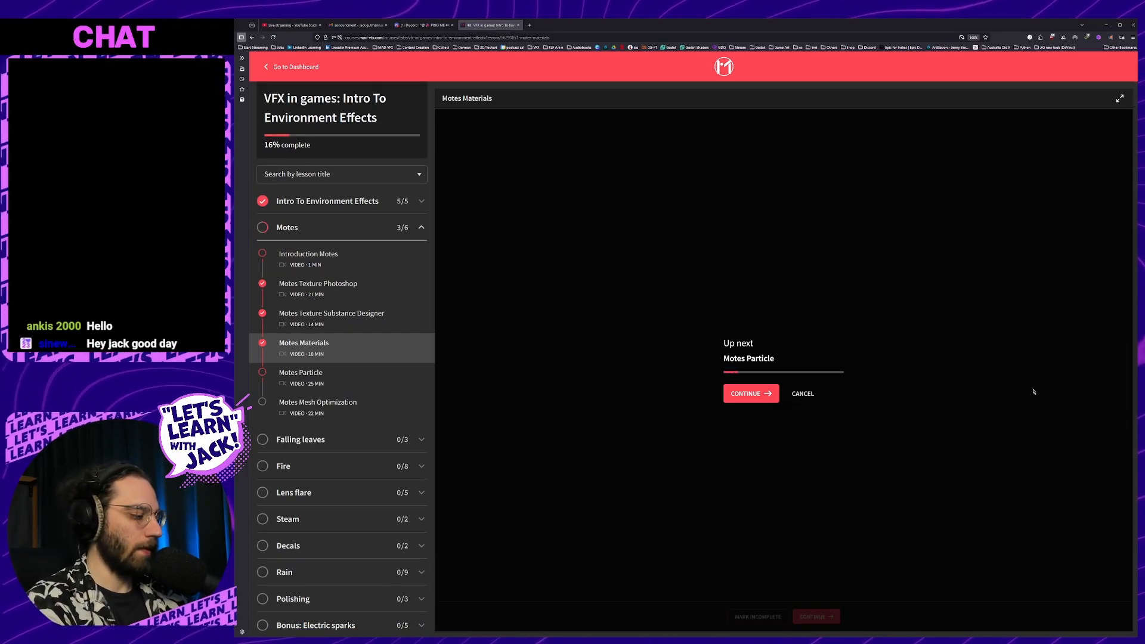
click(301, 373)
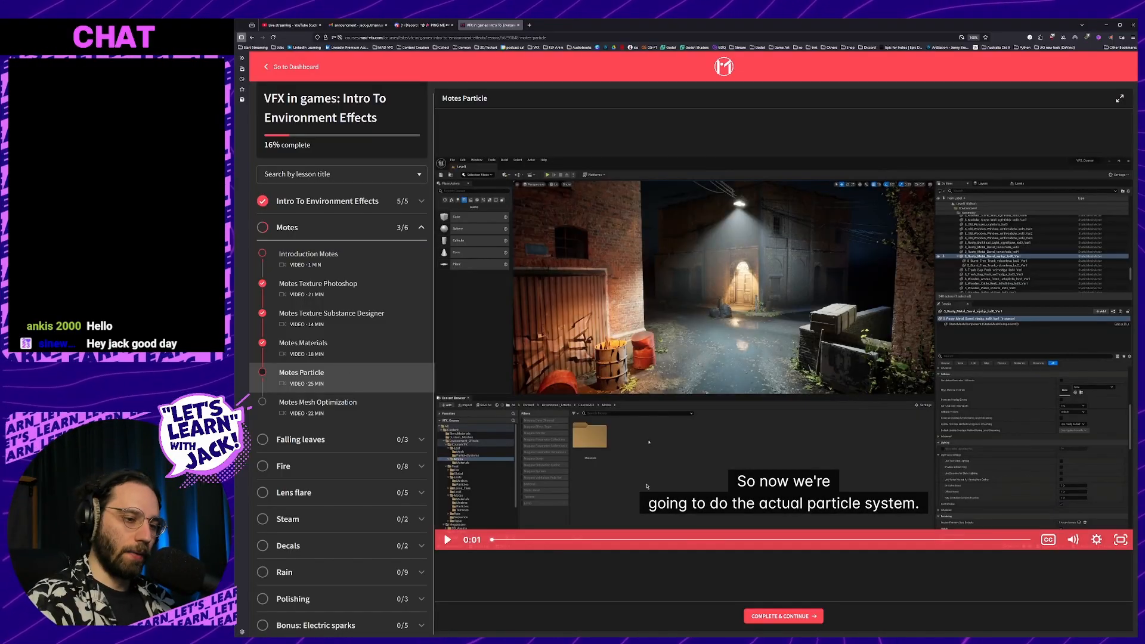
click(647, 486)
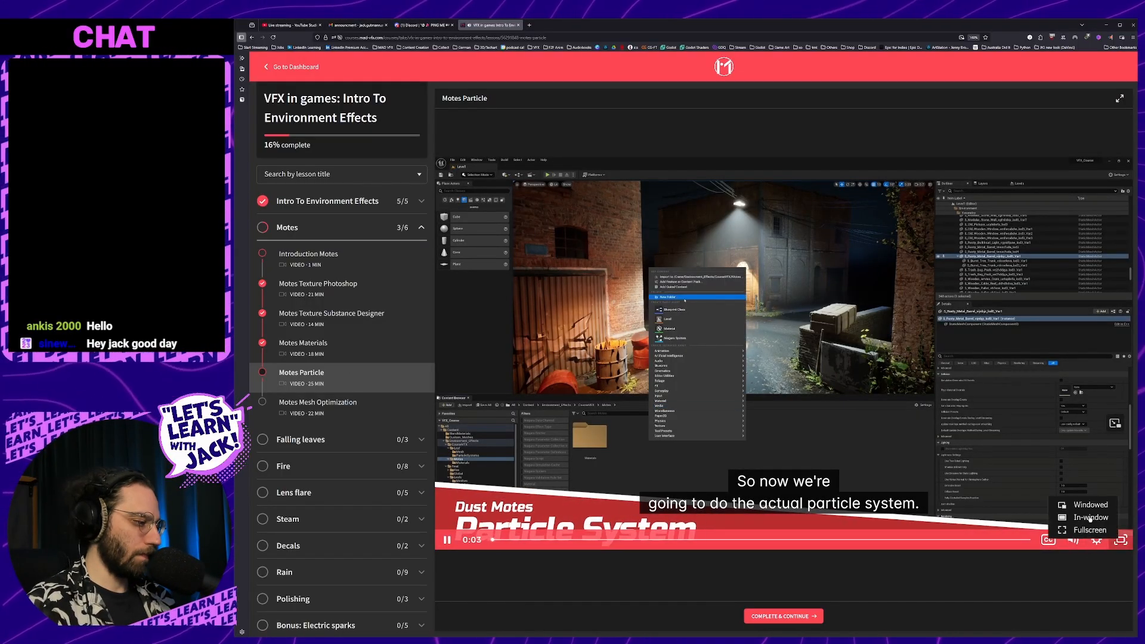
click(1090, 518)
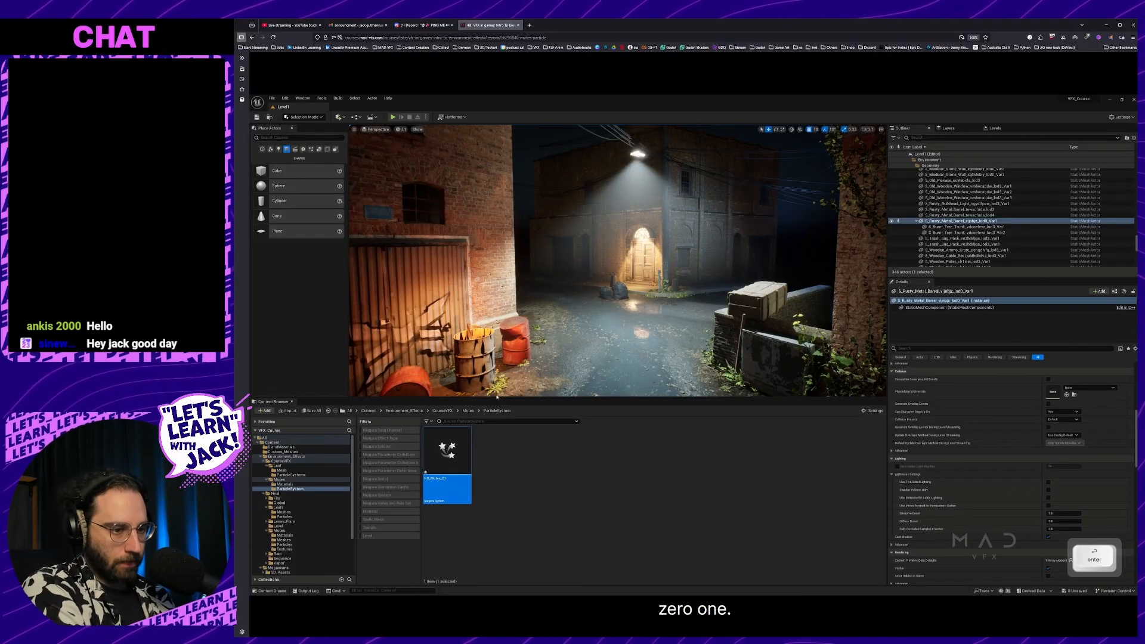
click(626, 427)
Return to the Unreal Editor and inspect the CompletelyEmpty emitter's summary and timeline in the NS_Motes system.
key(alt+Tab)
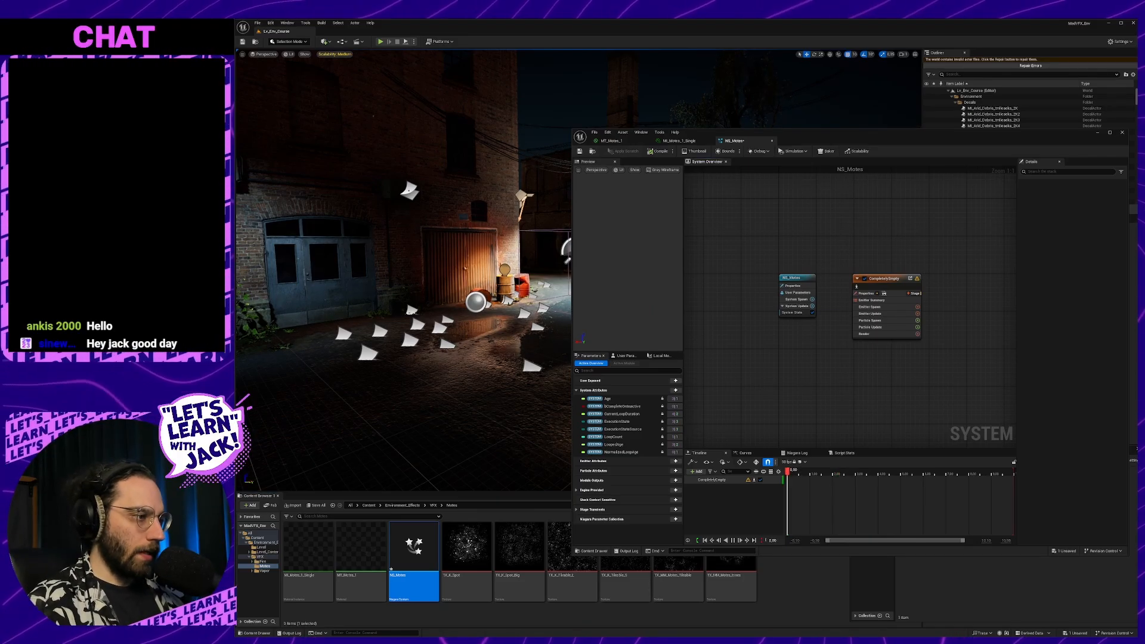
right_drag(916, 241, 874, 203)
drag(936, 140, 882, 121)
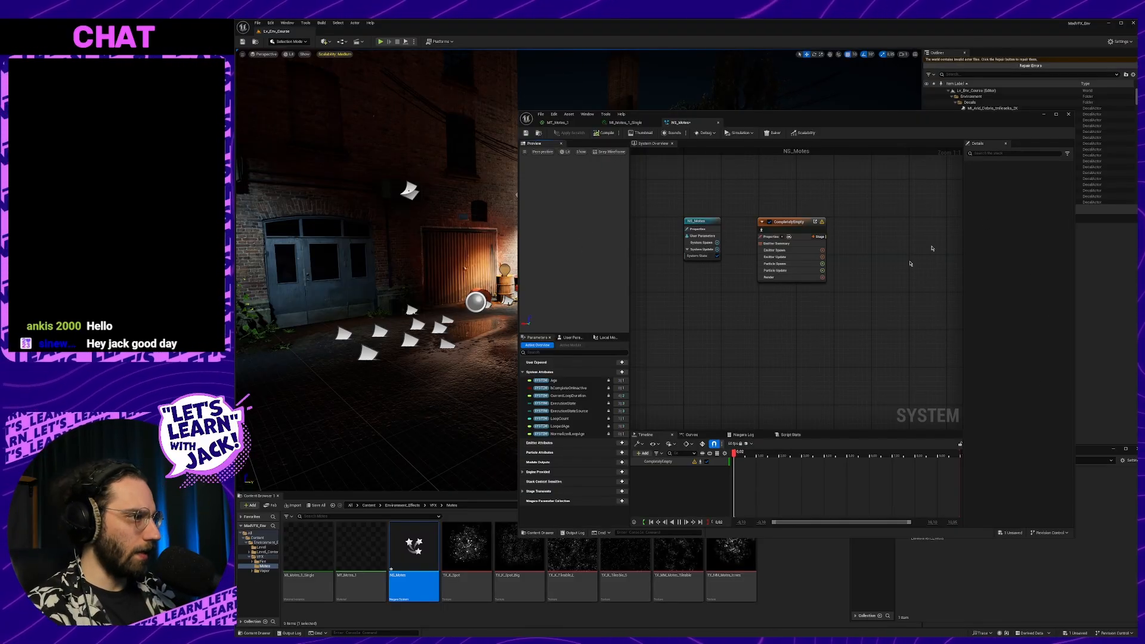
click(776, 243)
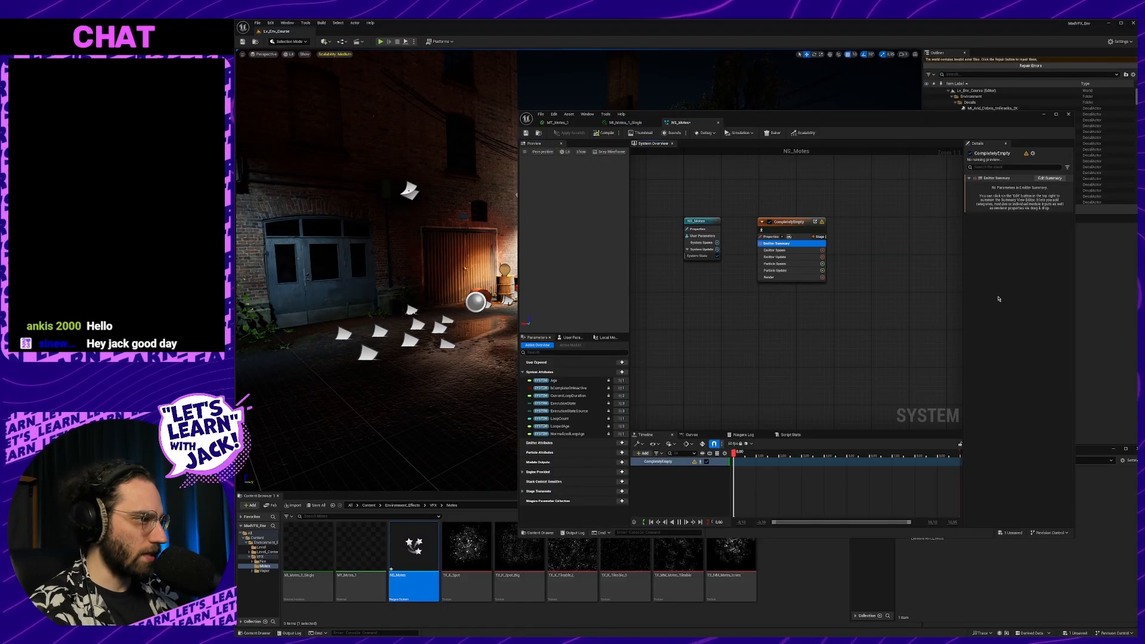
drag(735, 453, 855, 457)
key(space)
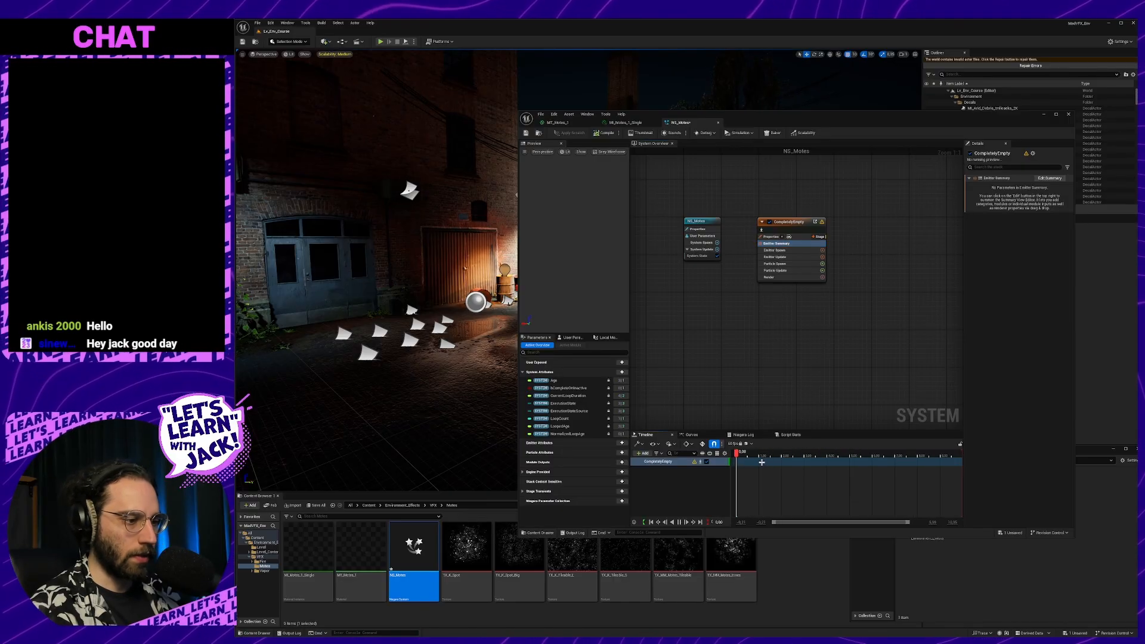
Add a SimpleSpriteBurst emitter to the NS_Motes system, checking the emitter template against the lesson video and searching for "simple sprite".
right_drag(747, 332, 773, 341)
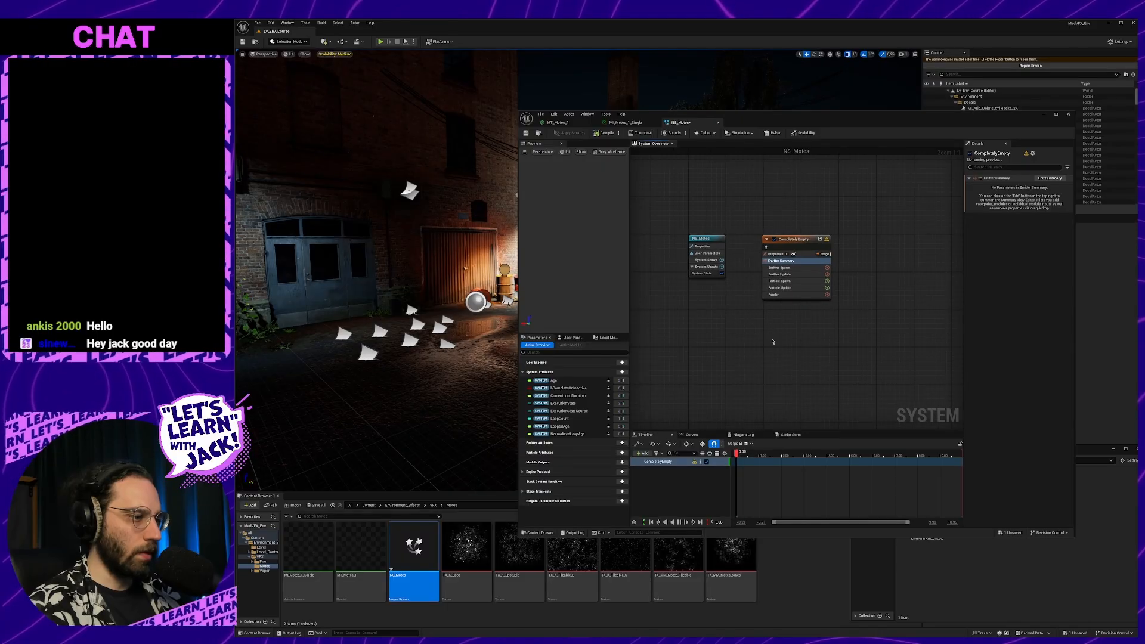
right_click(772, 345)
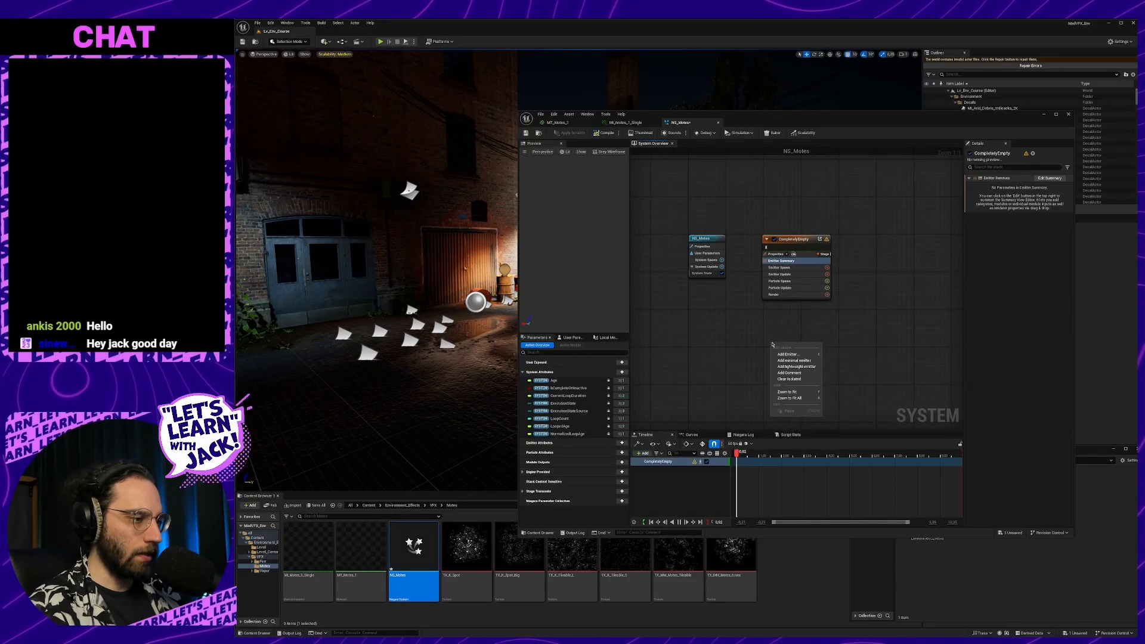
click(788, 355)
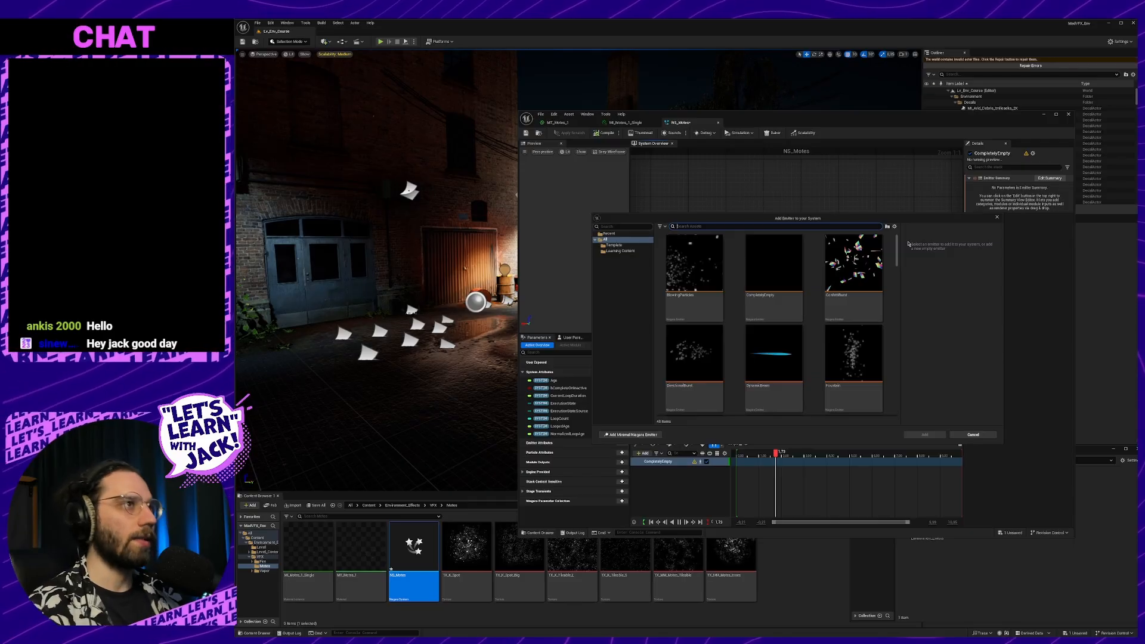
mouse_move(878, 244)
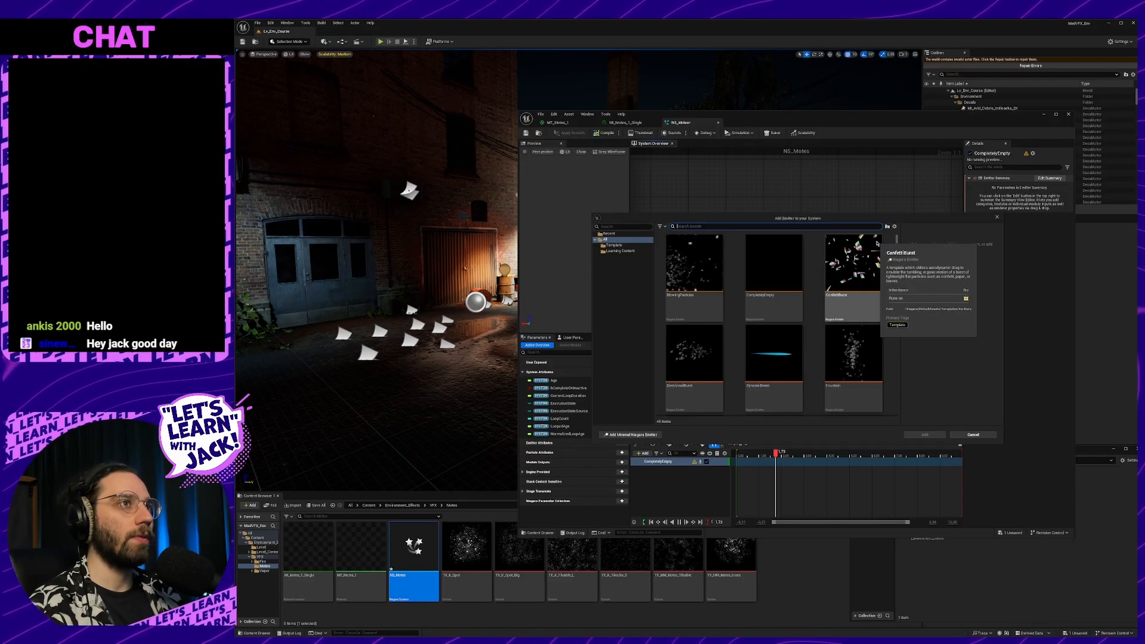
key(alt+Tab)
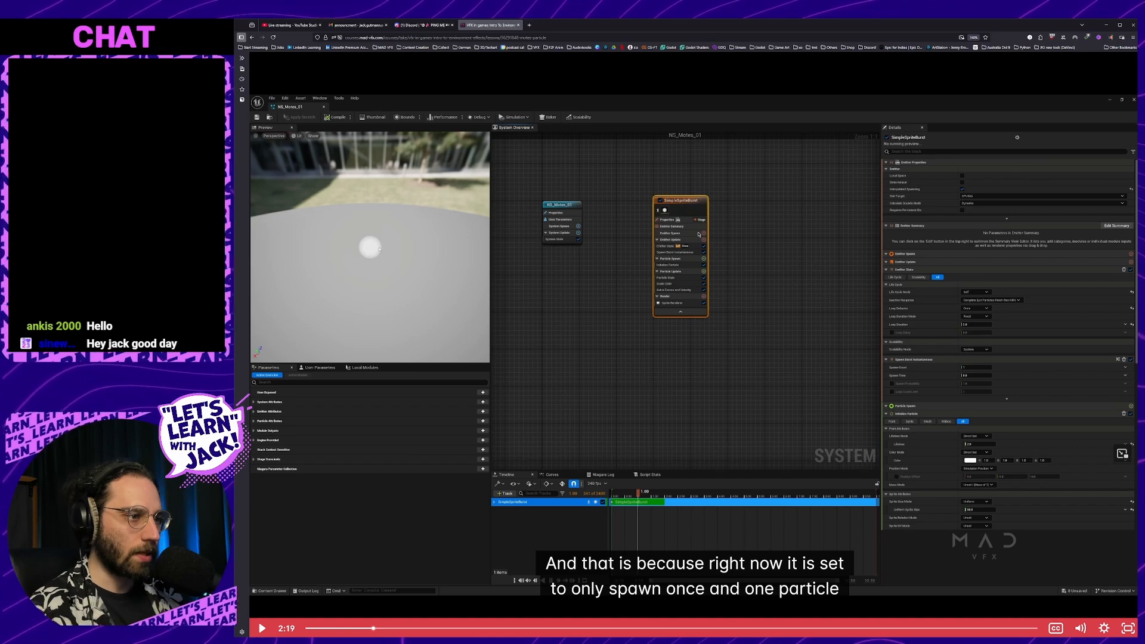
key(alt+Tab)
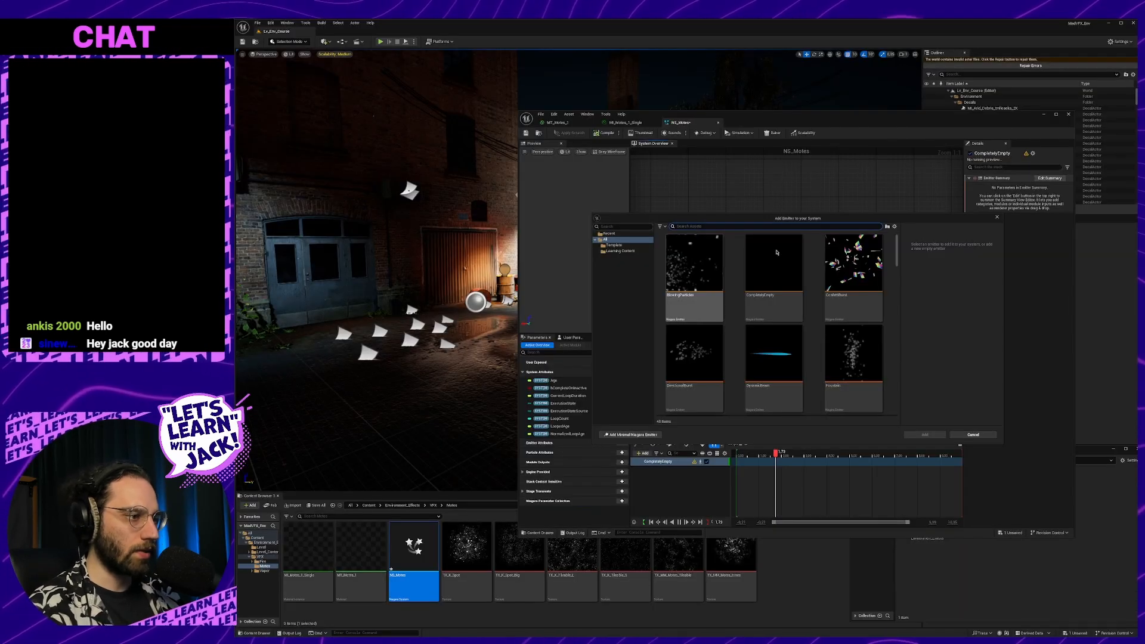
mouse_move(764, 241)
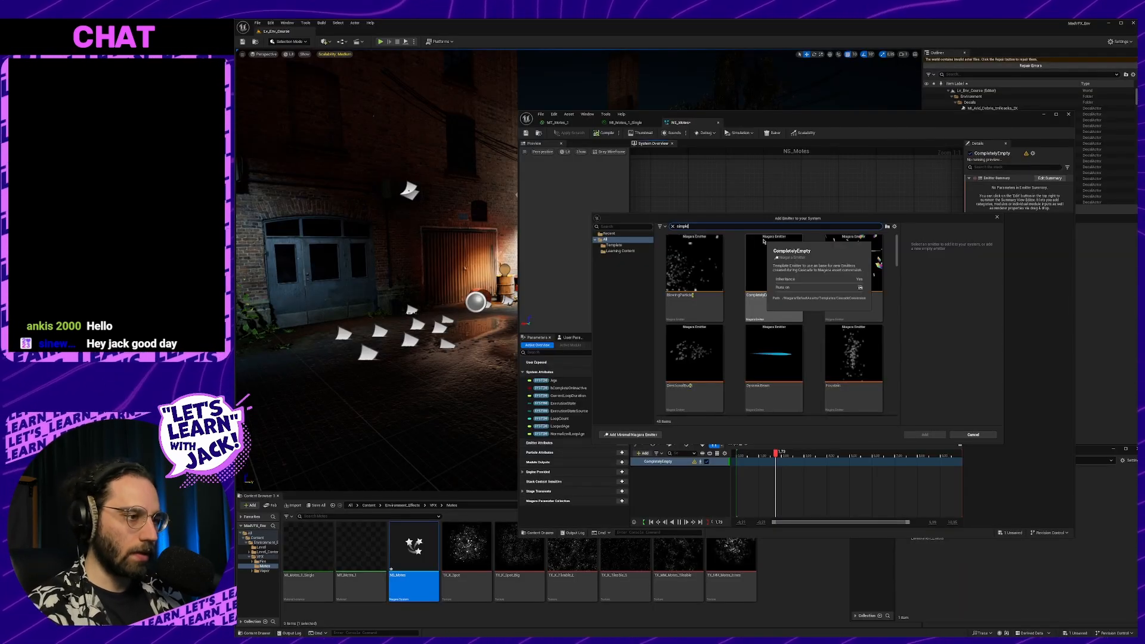
text(sprite)
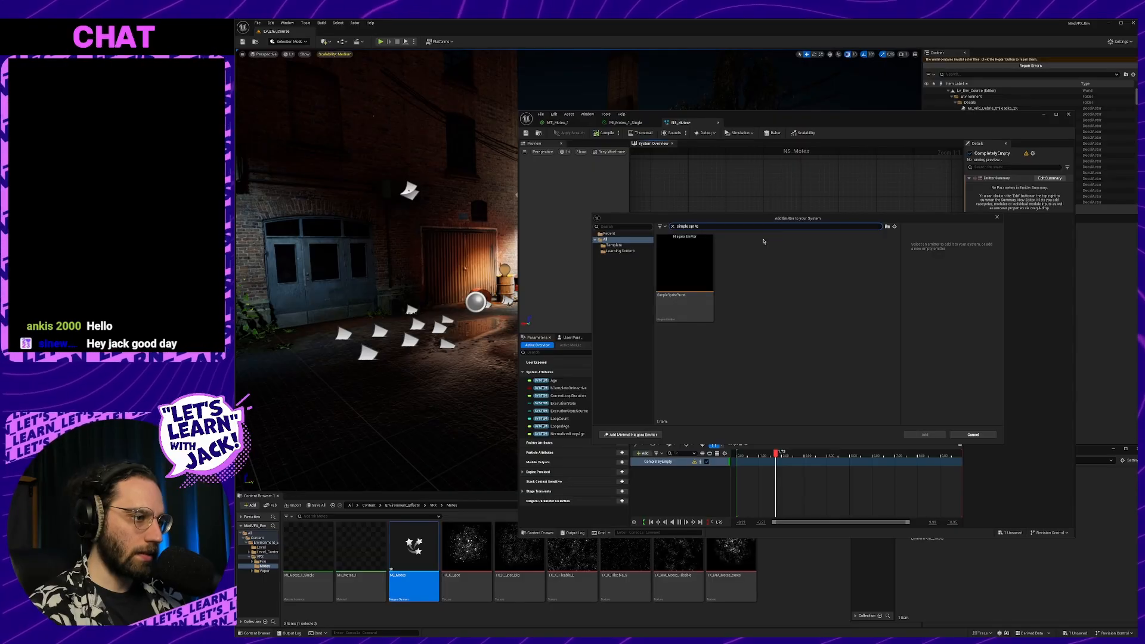
double_click(685, 268)
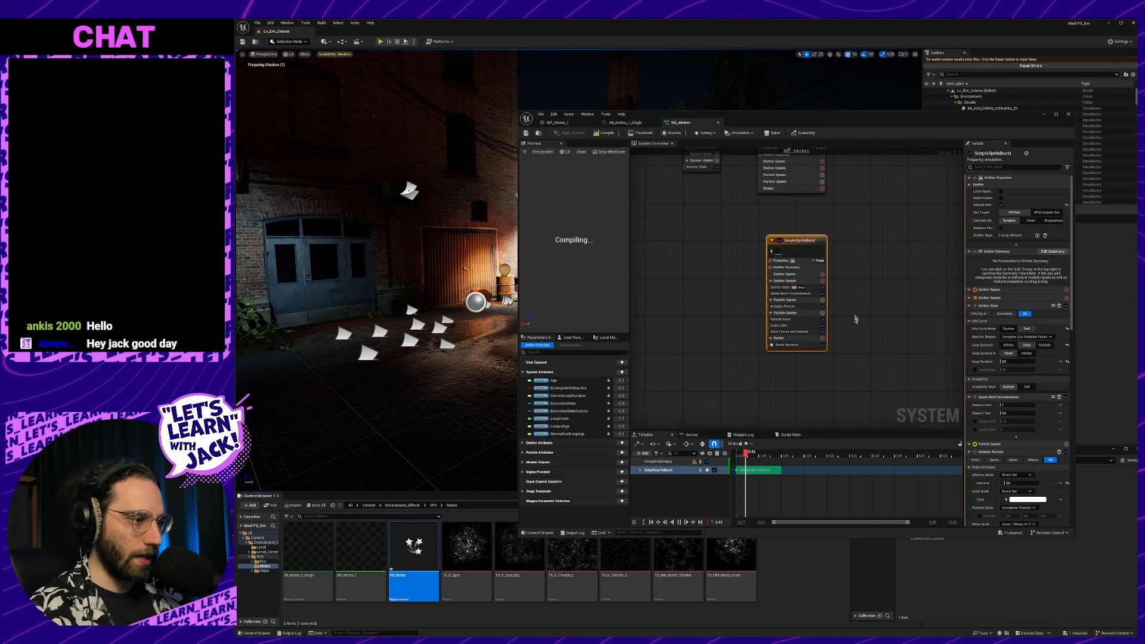
Delete the CompletelyEmpty emitter from the NS_Motes system overview.
right_drag(736, 229, 729, 226)
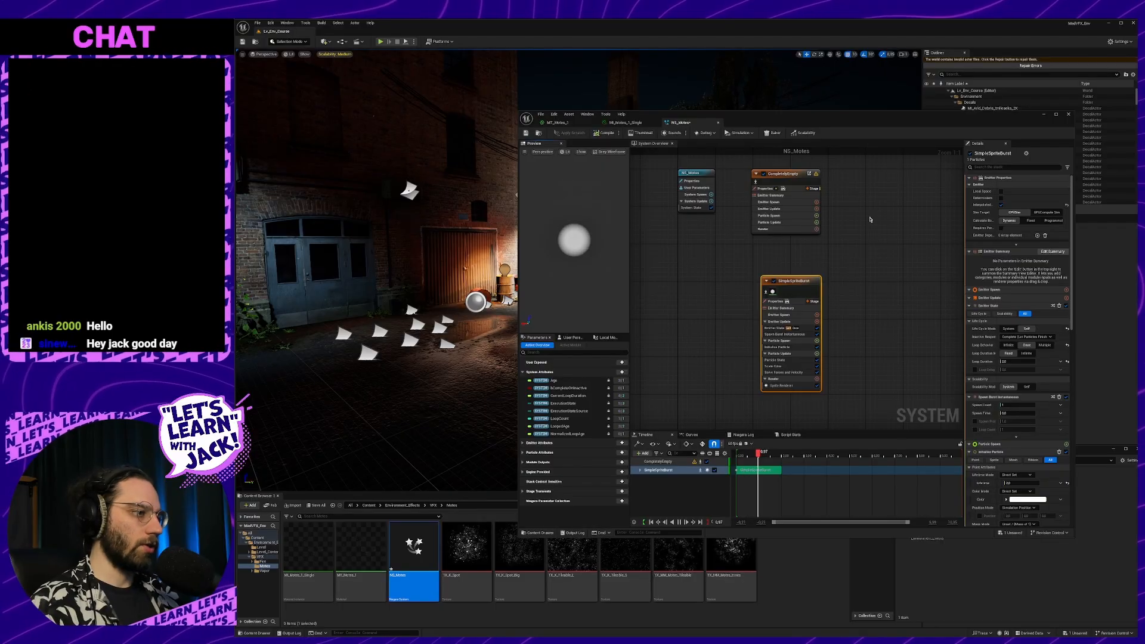
right_drag(869, 220, 869, 253)
drag(868, 251, 798, 205)
click(794, 192)
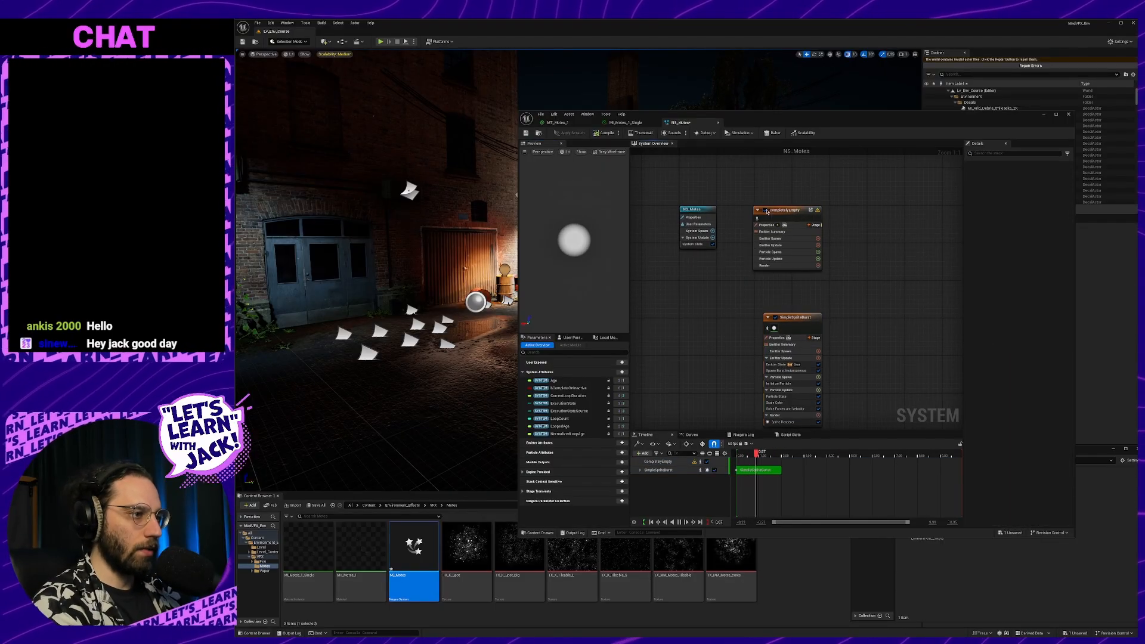
click(766, 211)
click(767, 211)
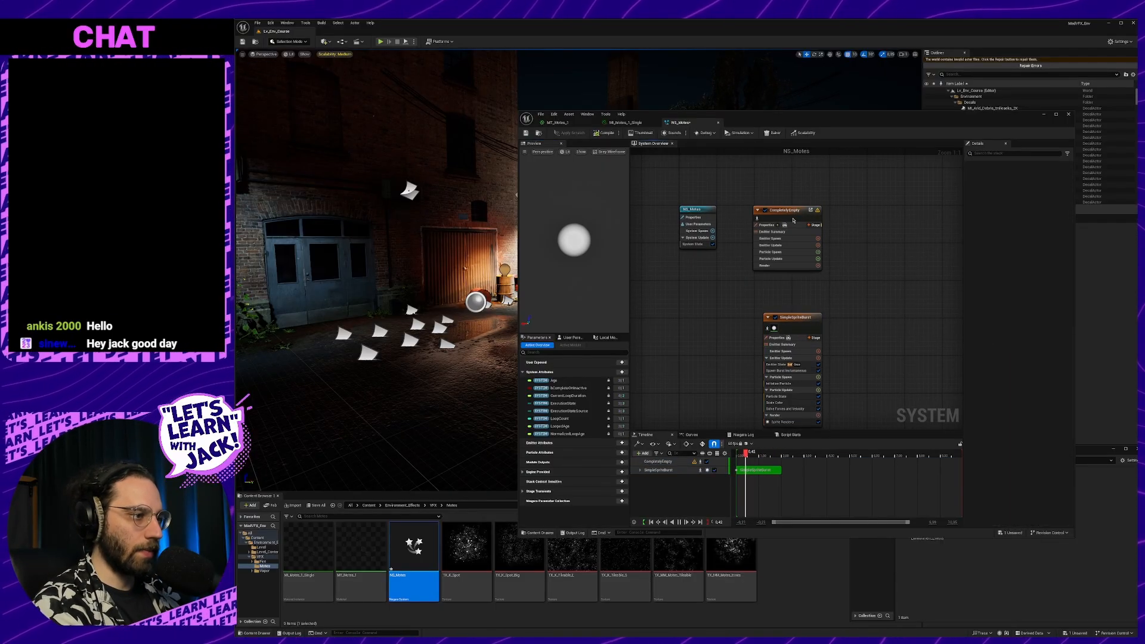
click(792, 211)
key(Delete)
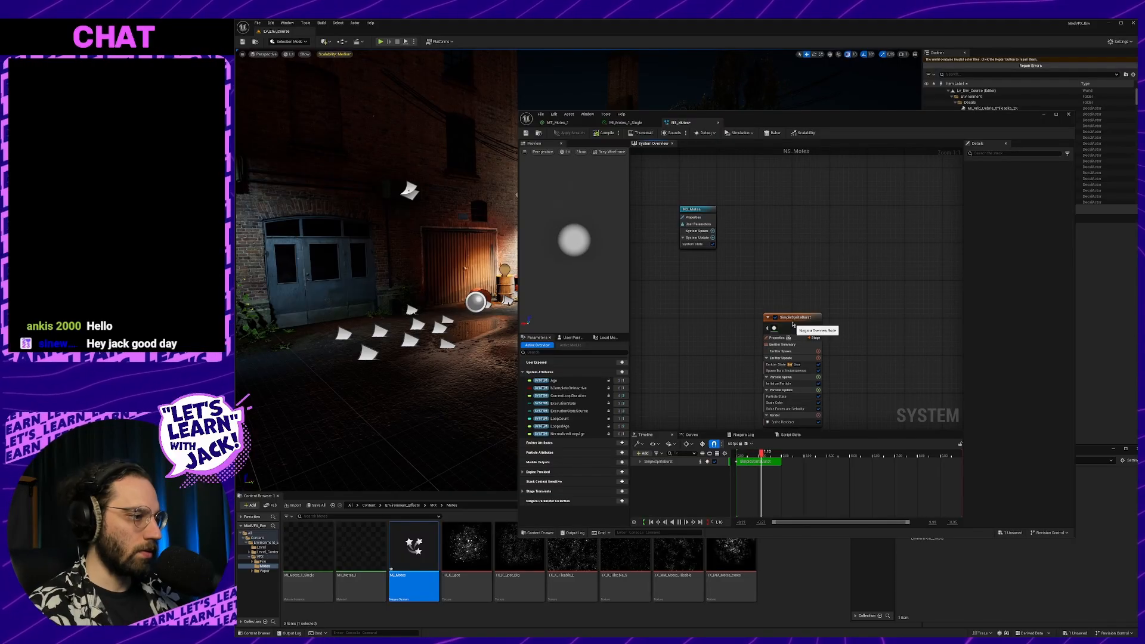
Place the SimpleSpriteBurst emitter node beside the NS_Motes system node and look through its emitter settings.
drag(794, 324, 772, 216)
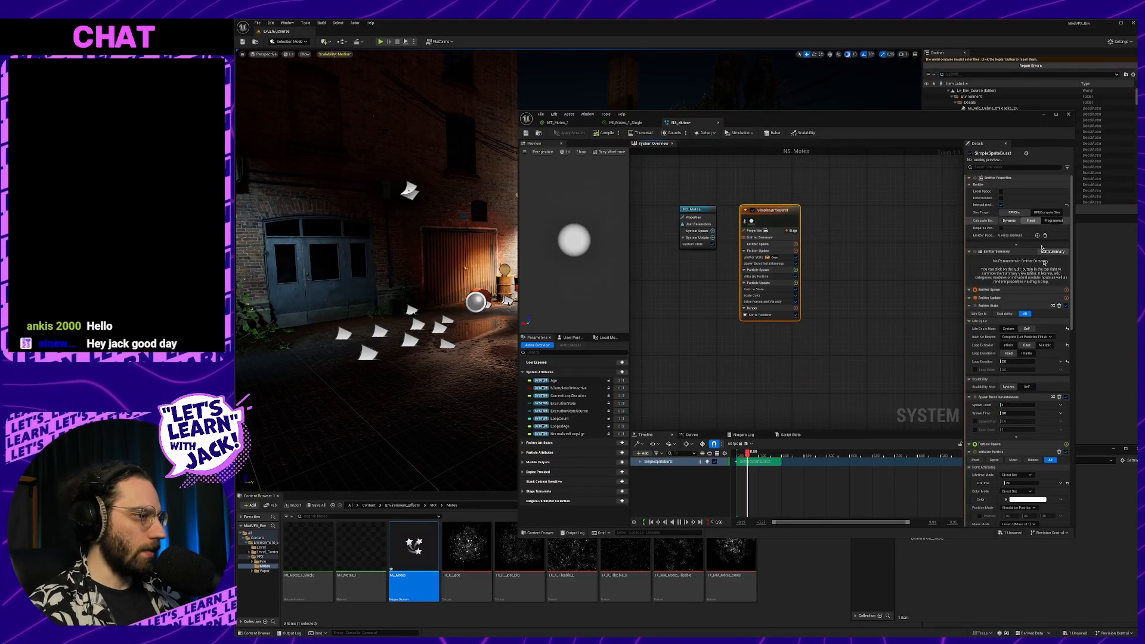
scroll(1049, 432, down, 5)
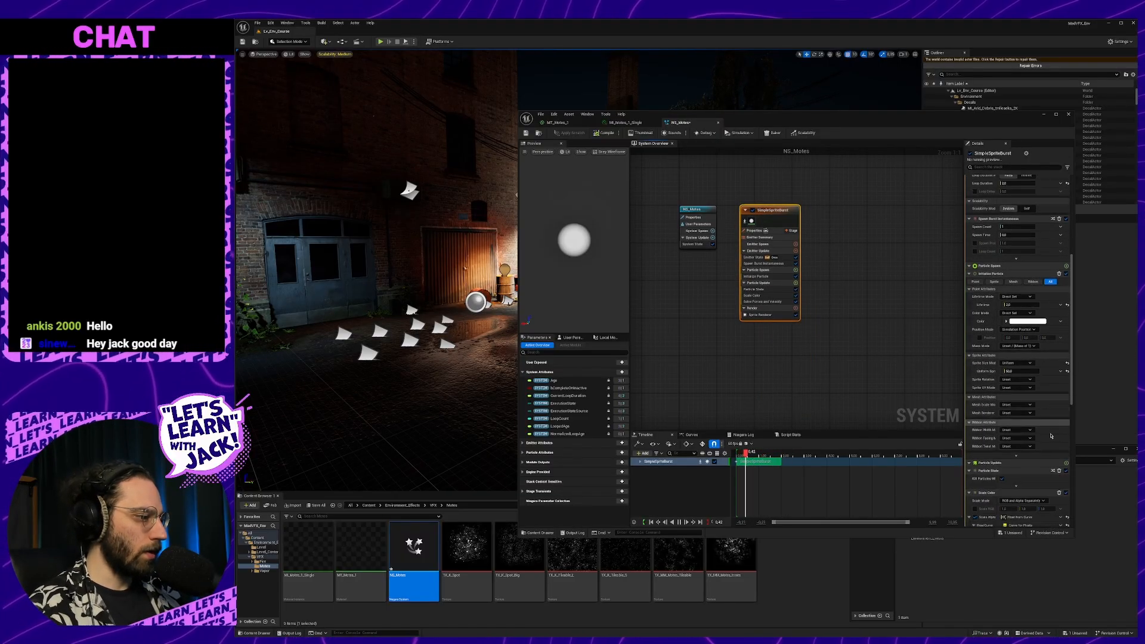
scroll(1049, 433, up, 5)
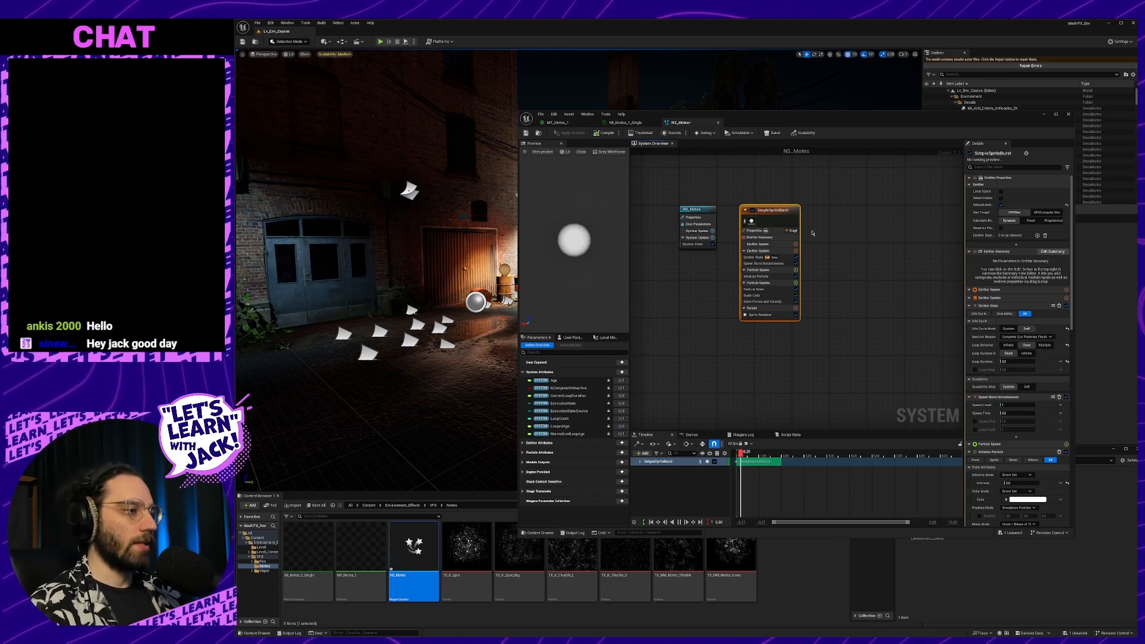
Assign the MI_Motes_1_Single material to the SimpleSpriteBurst emitter's Sprite Renderer.
key(alt+Tab)
key(alt+Tab)
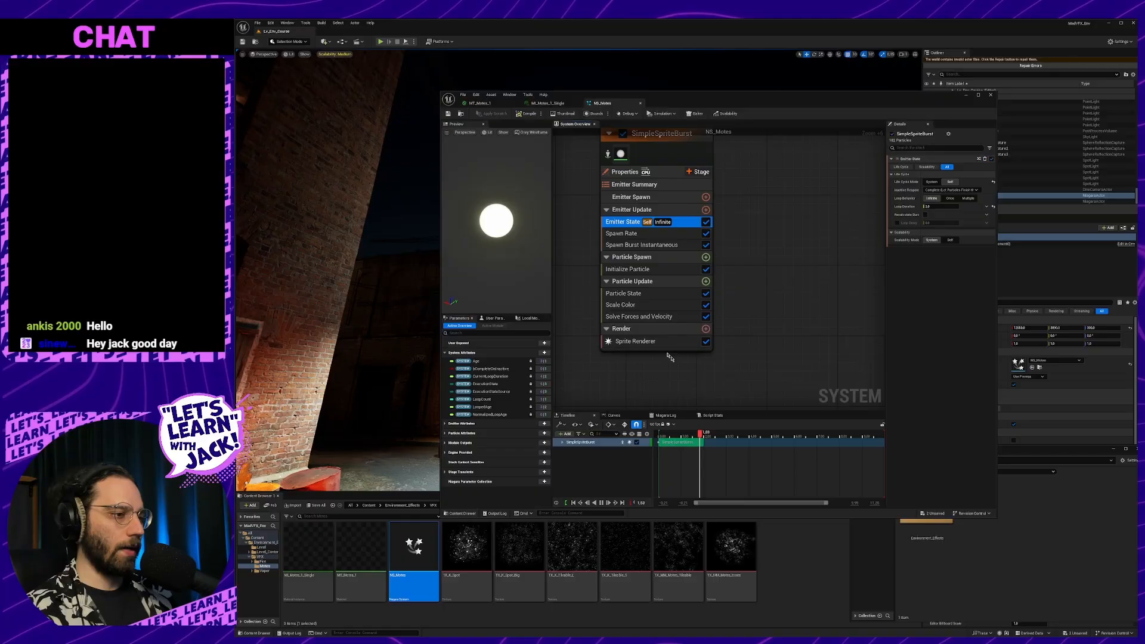
click(662, 342)
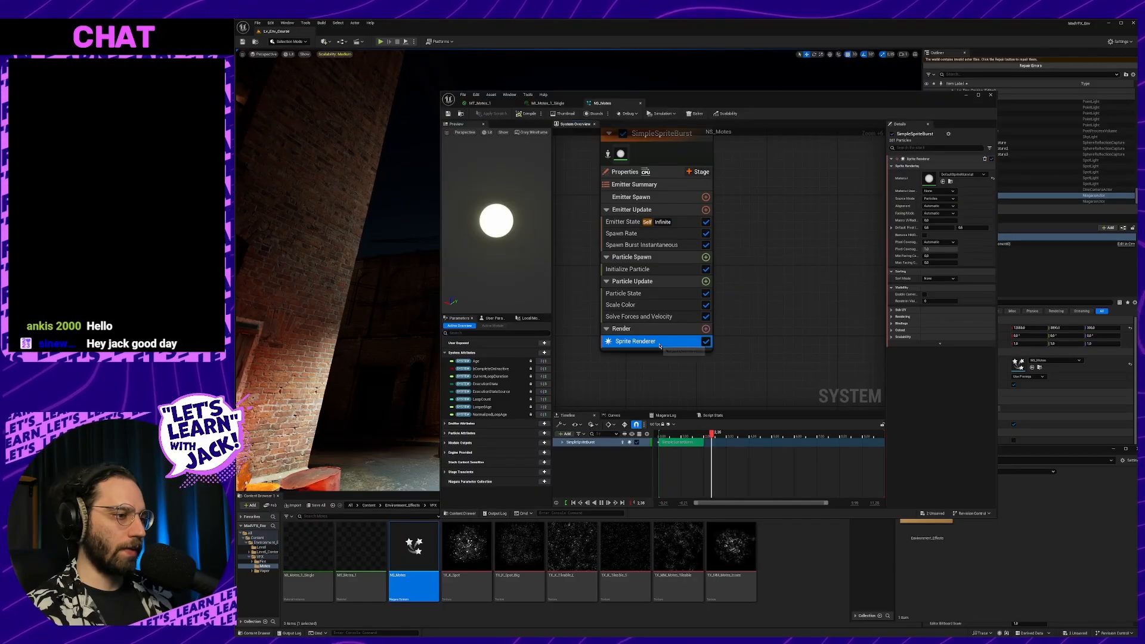
click(964, 175)
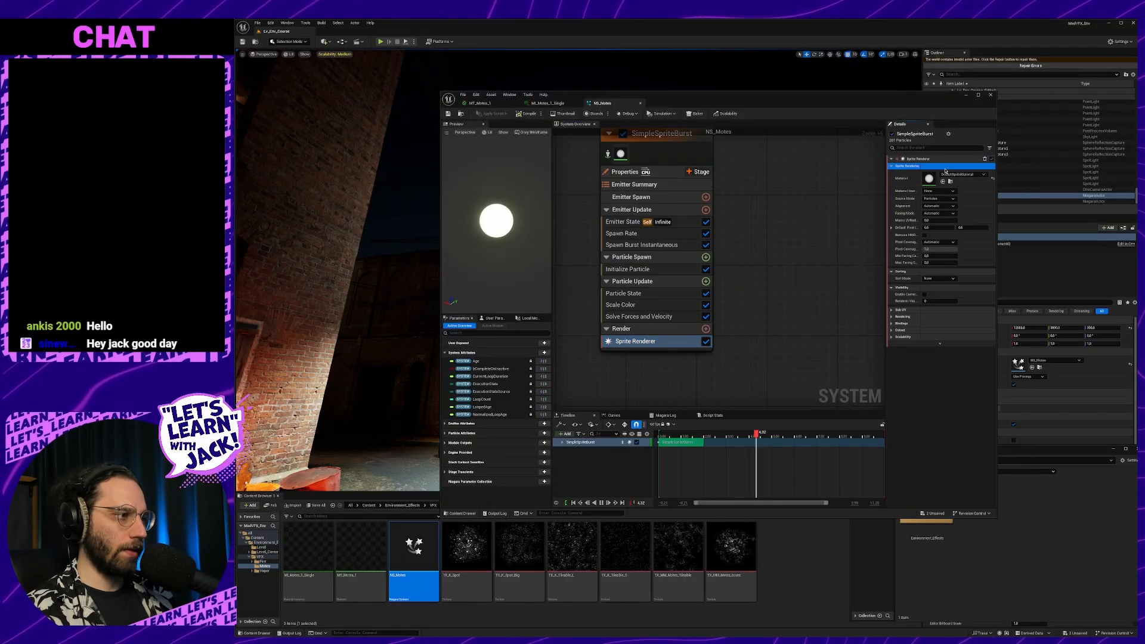
click(918, 165)
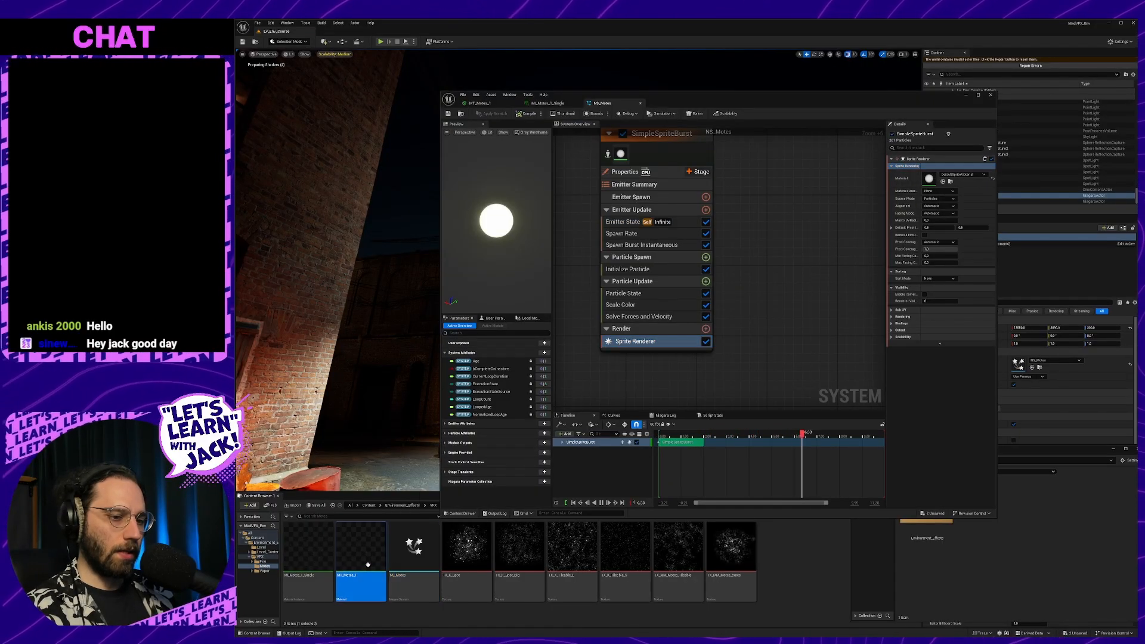
click(314, 555)
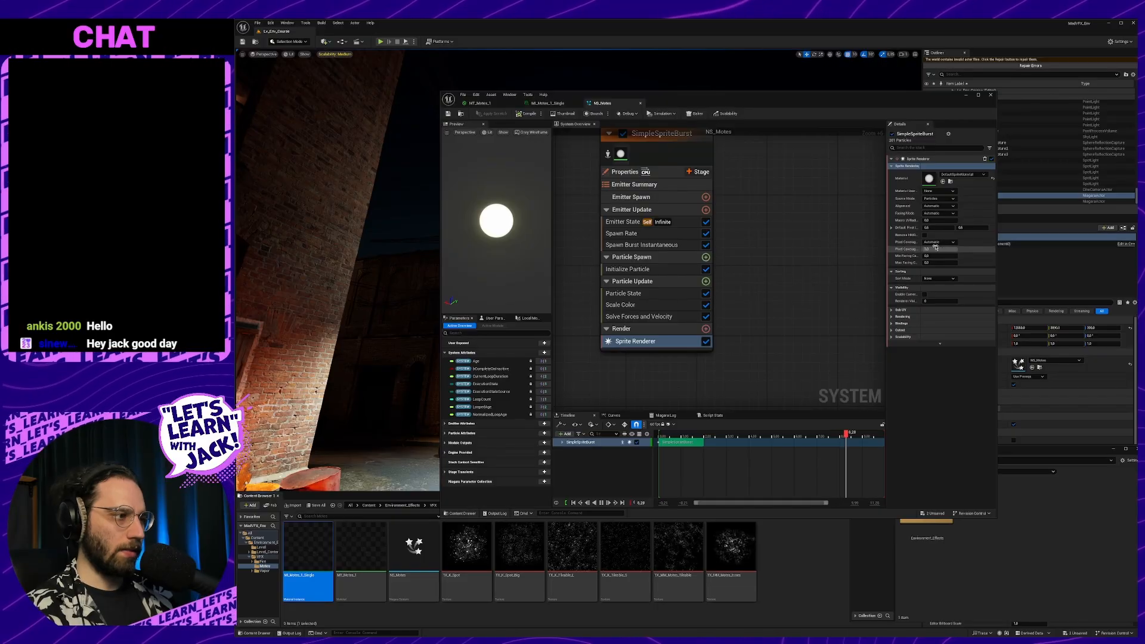
click(943, 182)
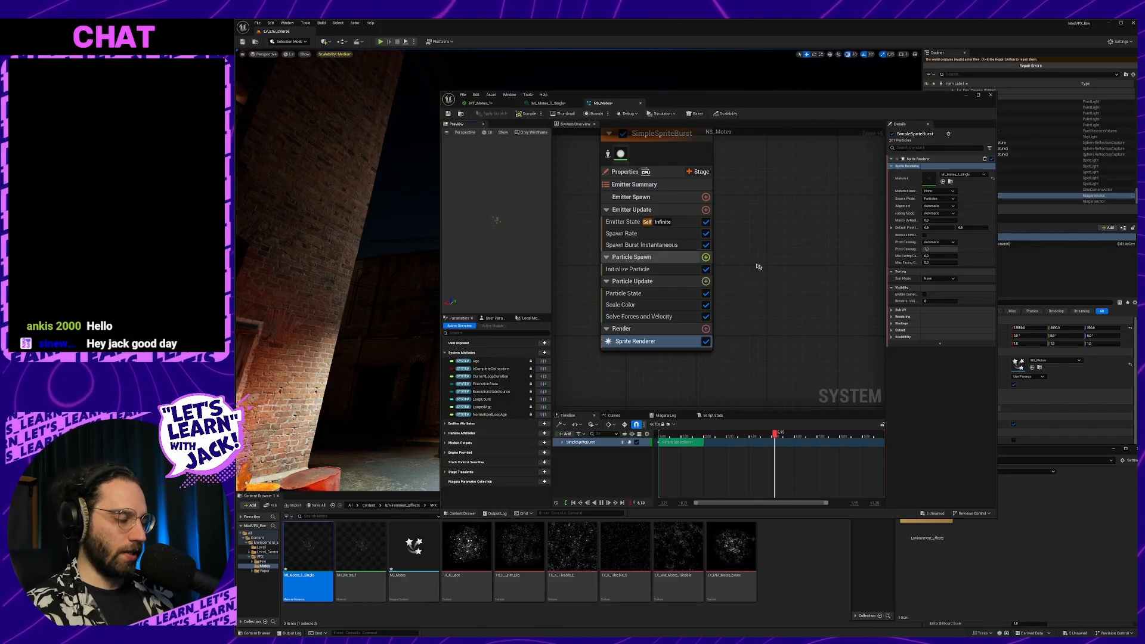
Show the Initialize Particle settings and move the Niagara editor window aside to uncover more of the level.
right_drag(779, 269, 862, 283)
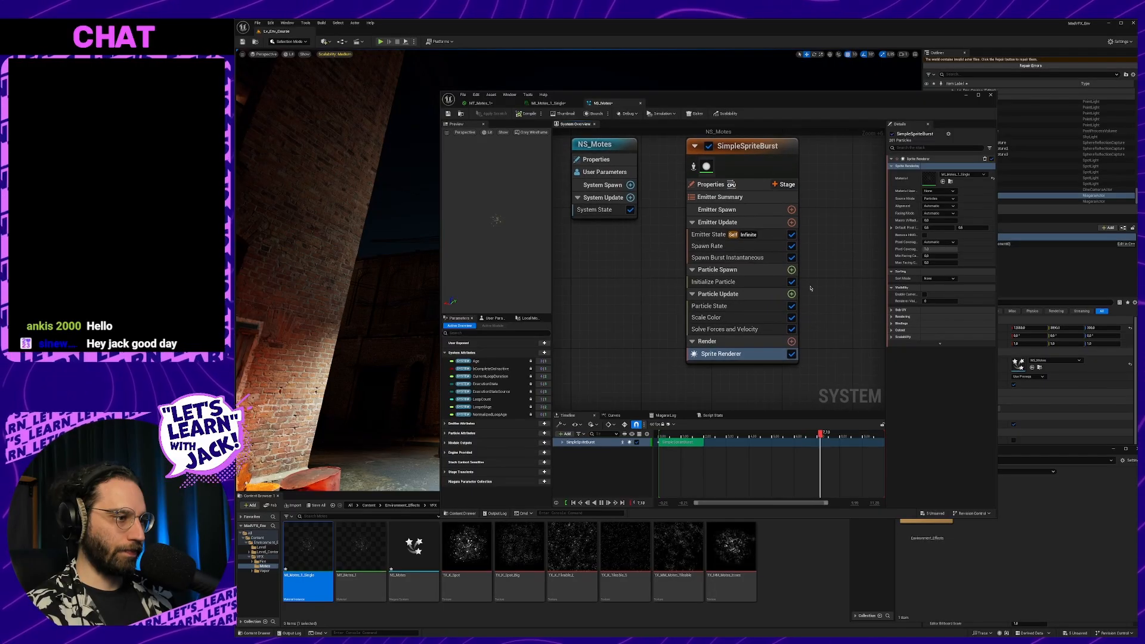
click(751, 286)
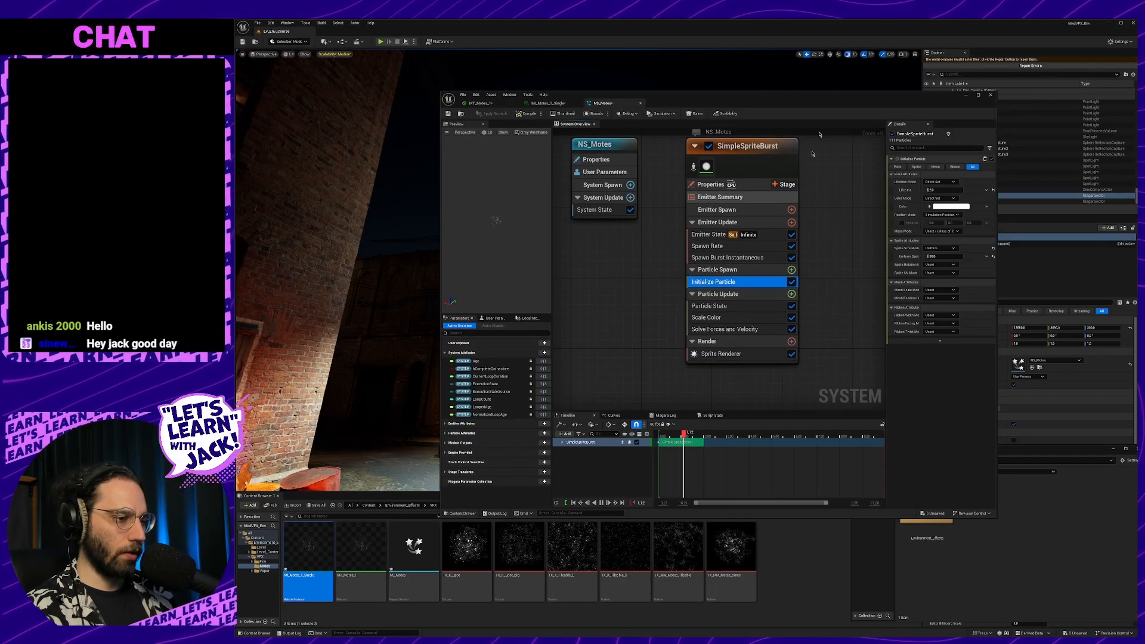
drag(716, 94, 881, 80)
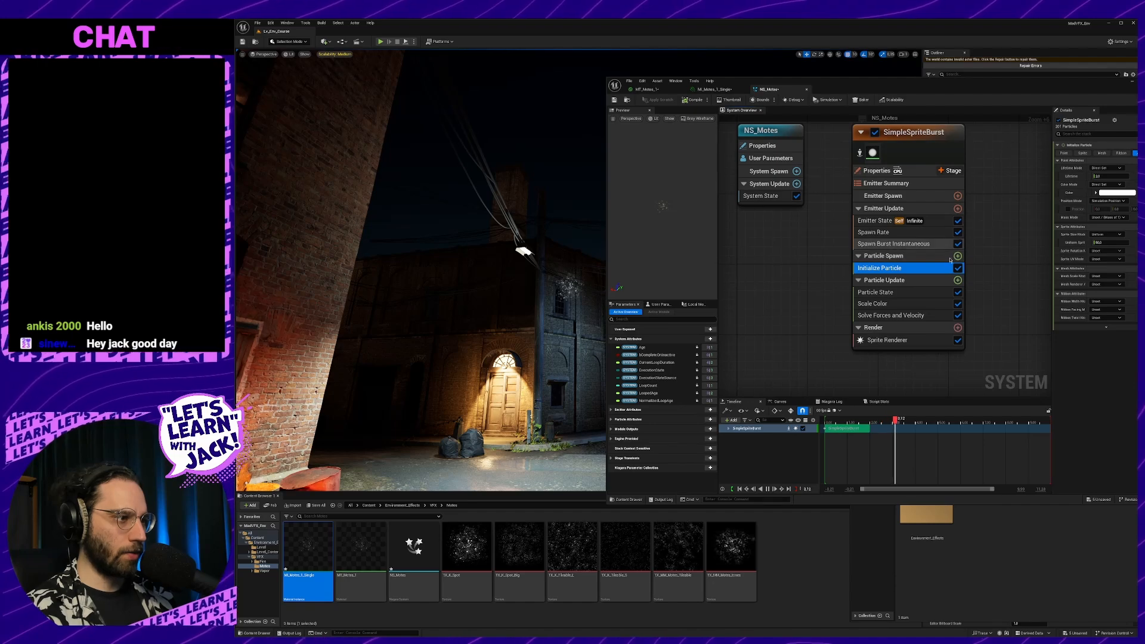
click(927, 212)
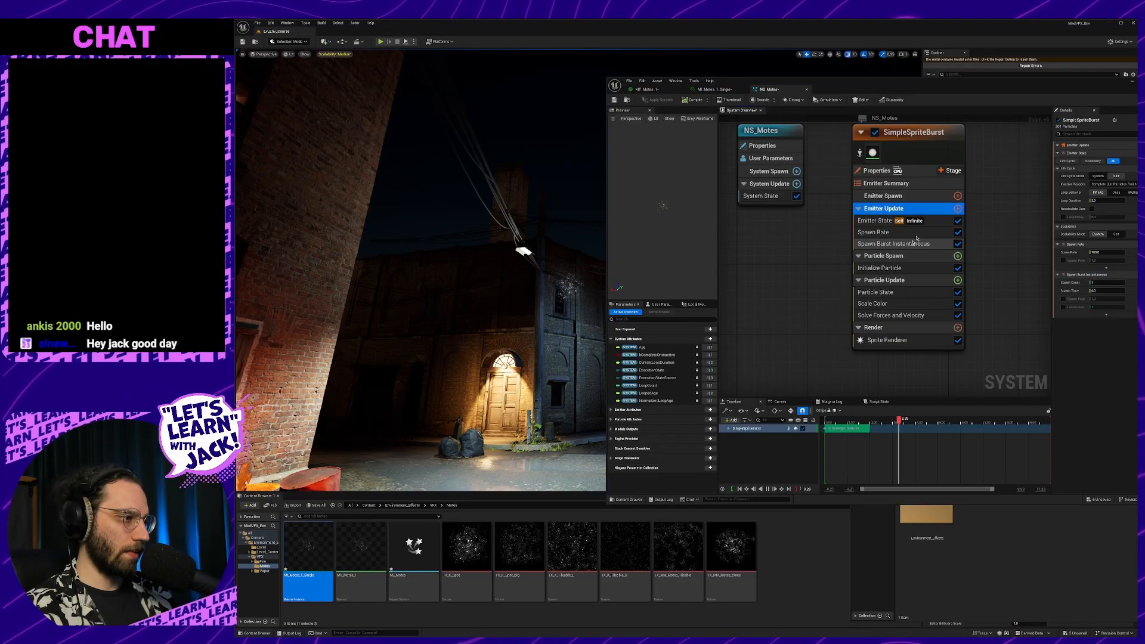
click(958, 209)
text(sp)
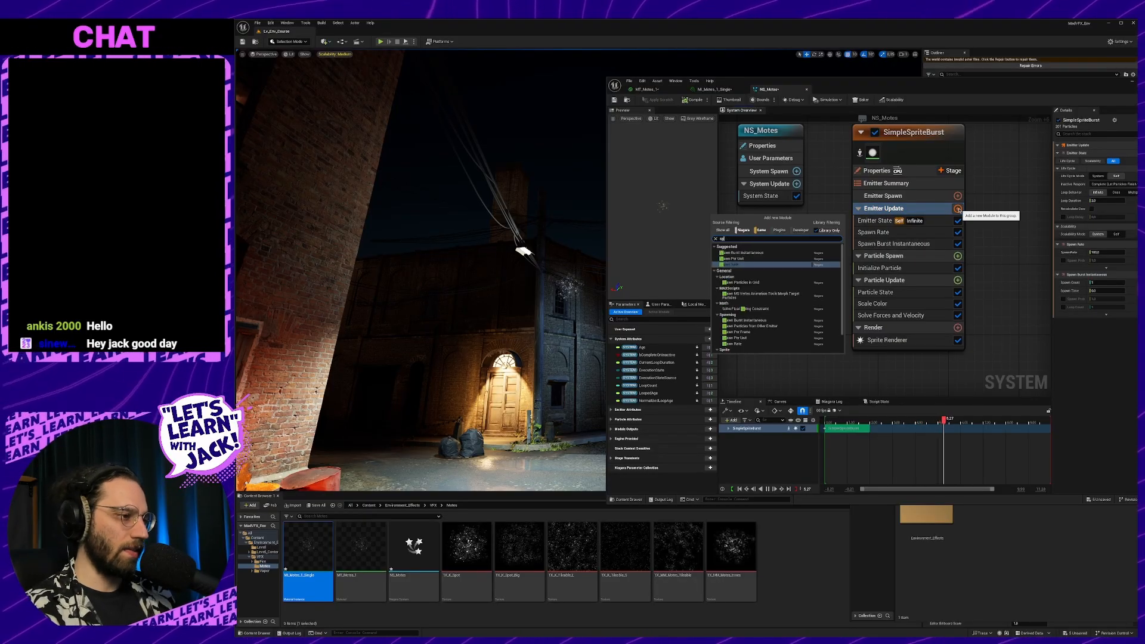
text(he)
key(BackSpace)
key(BackSpace)
key(BackSpace)
key(BackSpace)
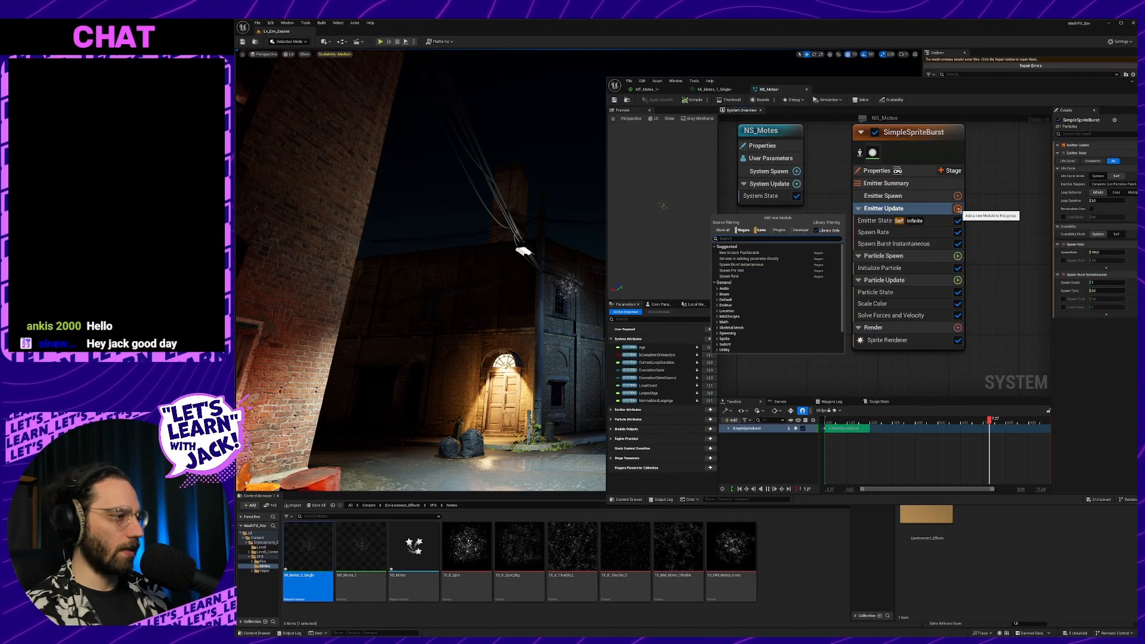
Add a Shape Location module with a sphere shape to the emitter's Particle Spawn group, searching for "sphere".
click(958, 256)
text(sp)
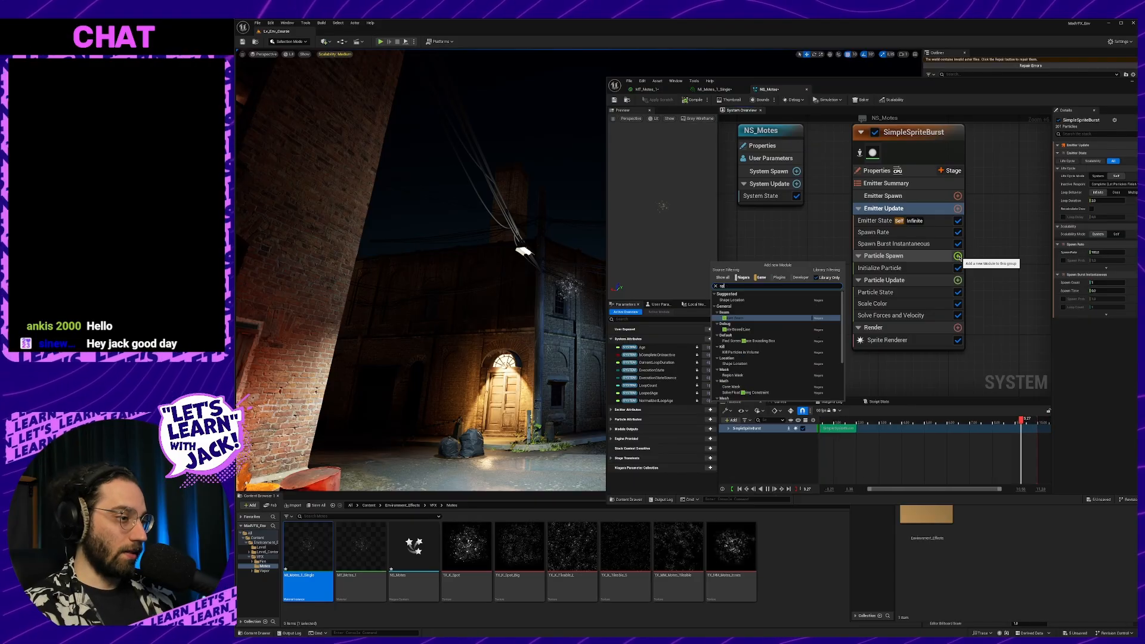
text(here)
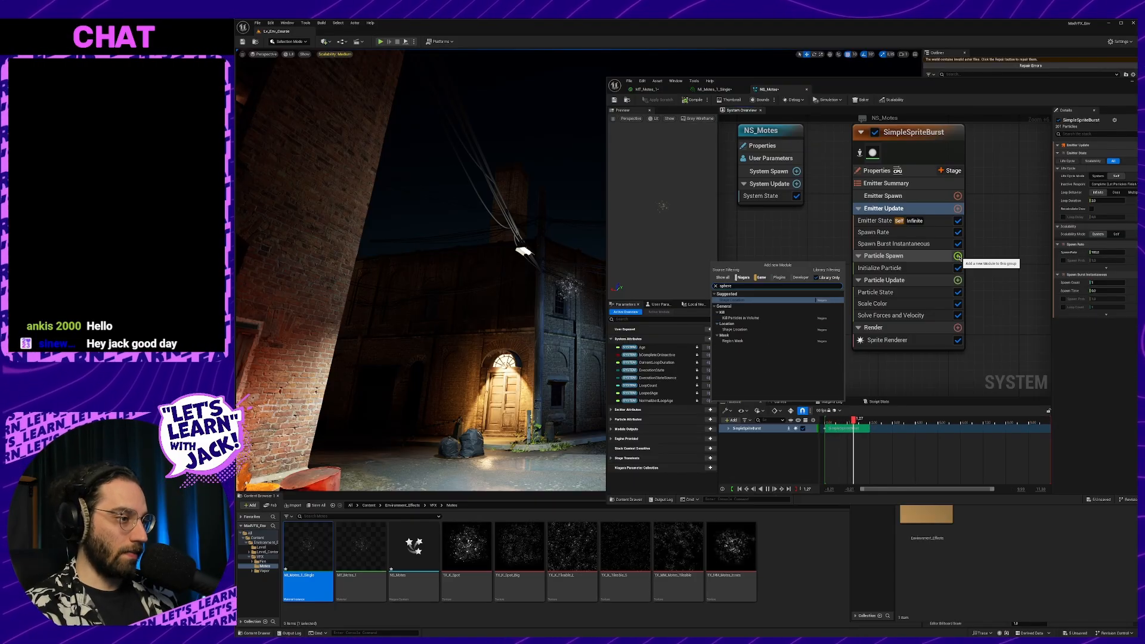
key(Return)
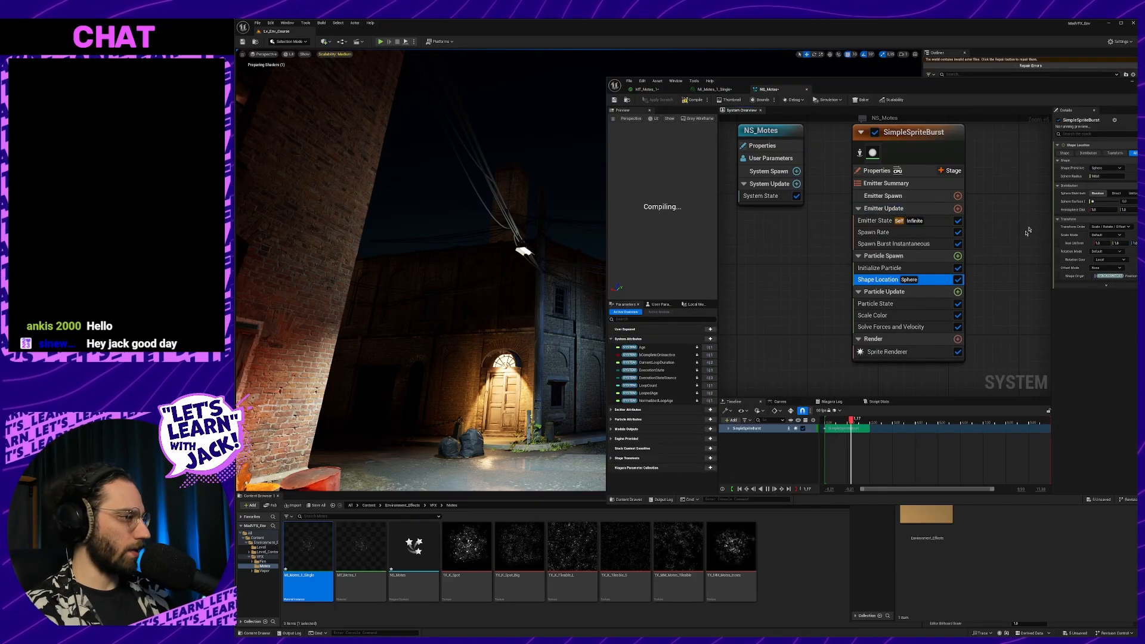
Examine the motes in the system preview and in the level's alley from several distances and angles.
drag(662, 204, 670, 207)
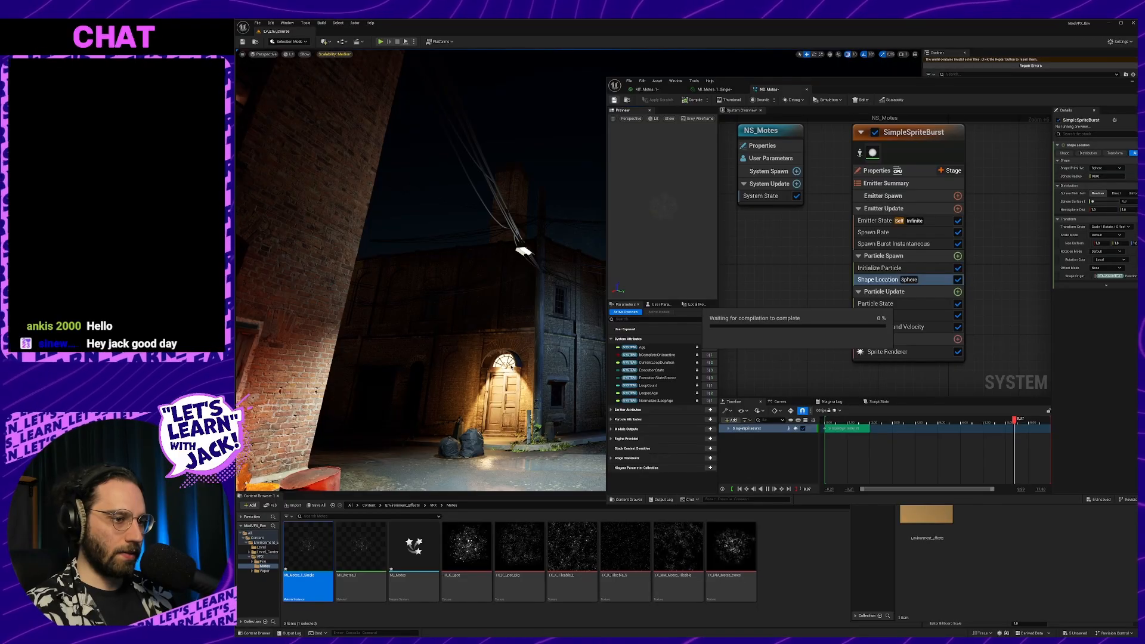
key(s)
right_drag(511, 366, 553, 360)
key(w)
right_drag(527, 289, 527, 238)
key(w)
key(s)
key(w)
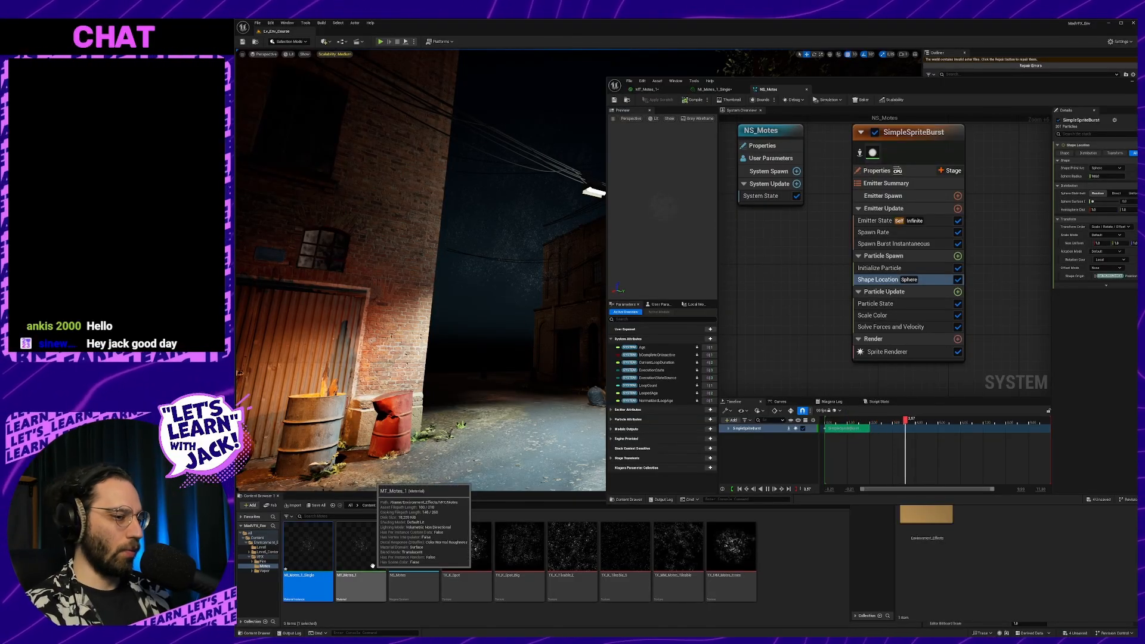
Set the Fade Offset of the MI_Motes_1_Single material instance to 10 and check the motes from farther away in the level.
click(713, 90)
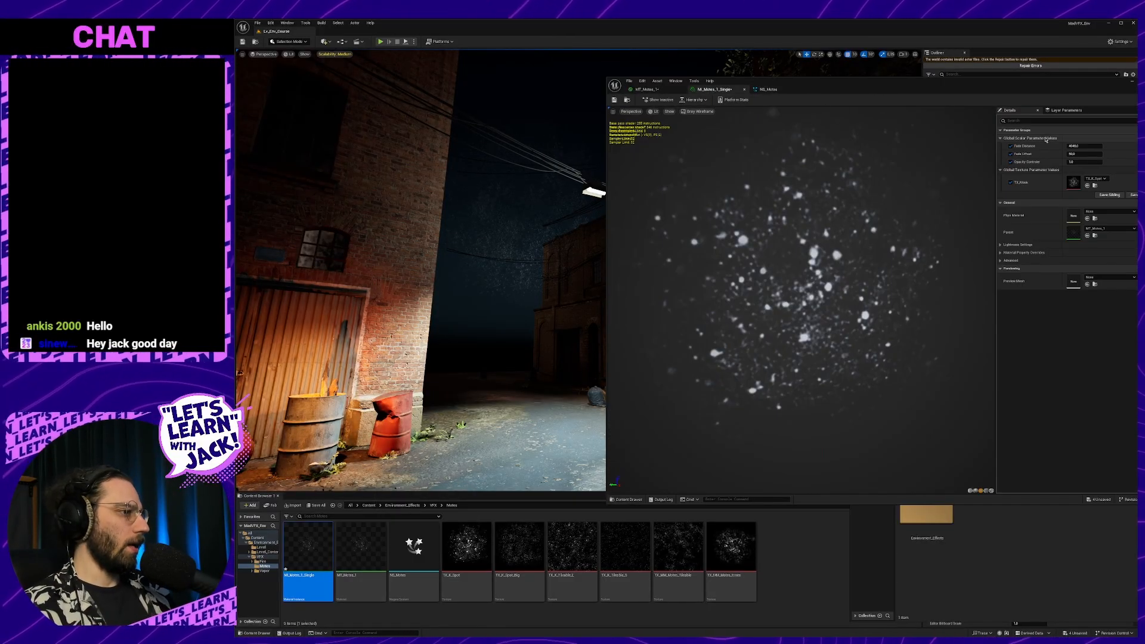
click(1084, 155)
text(10)
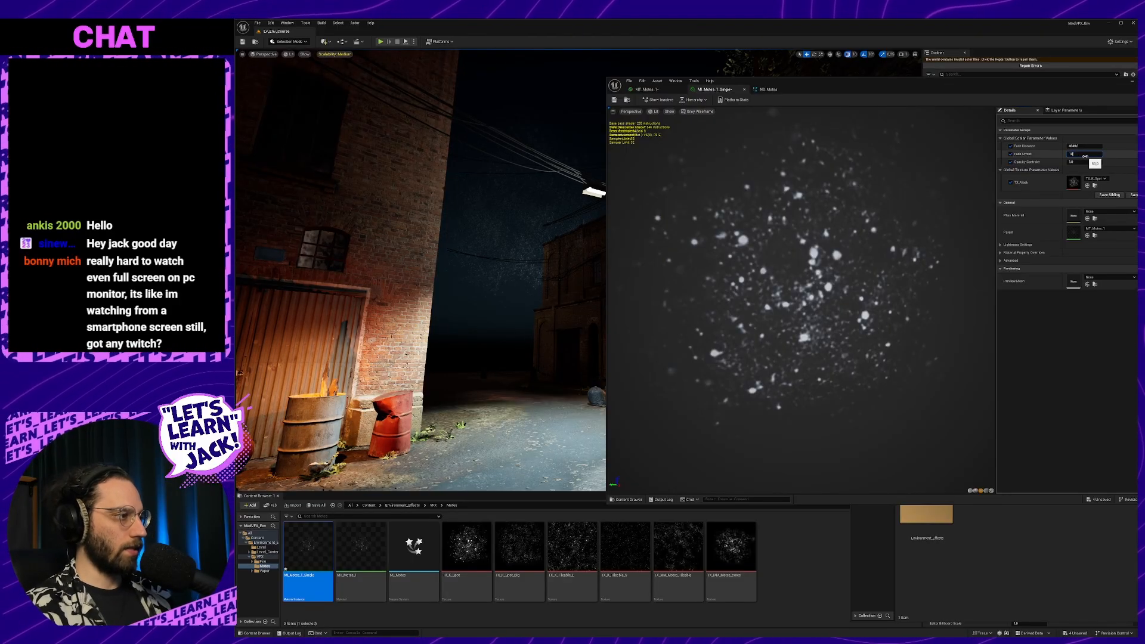
key(Return)
key(s)
mouse_move(547, 294)
right_down()
mouse_move(550, 307)
mouse_move(590, 302)
mouse_move(567, 290)
right_up()
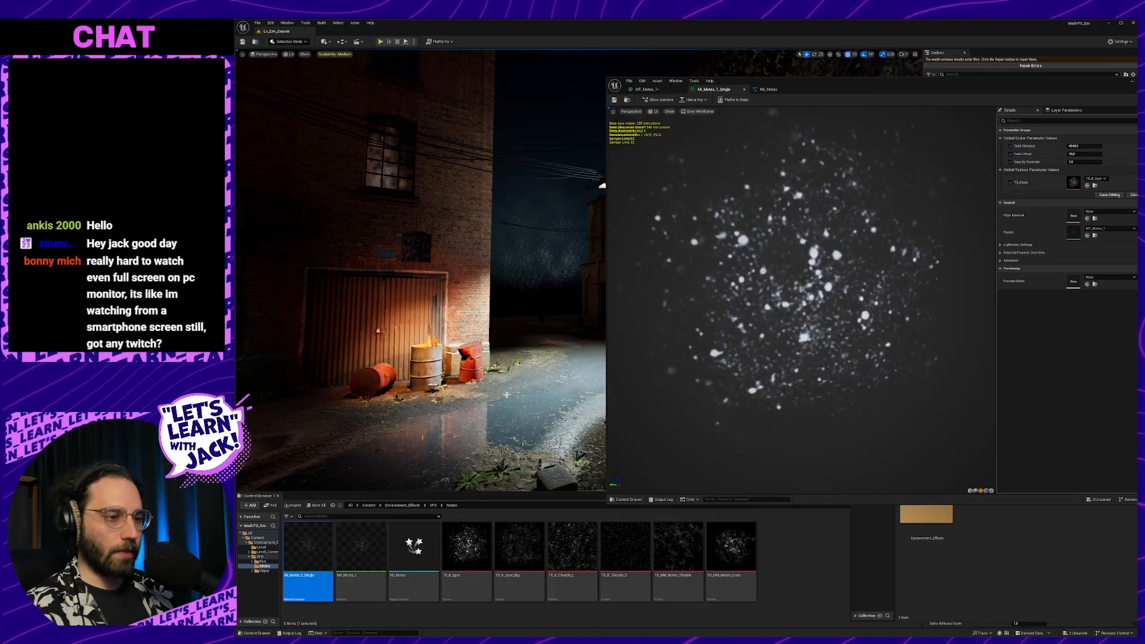
key(s)
mouse_move(480, 376)
right_down()
mouse_move(448, 376)
mouse_move(534, 372)
mouse_move(500, 387)
right_up()
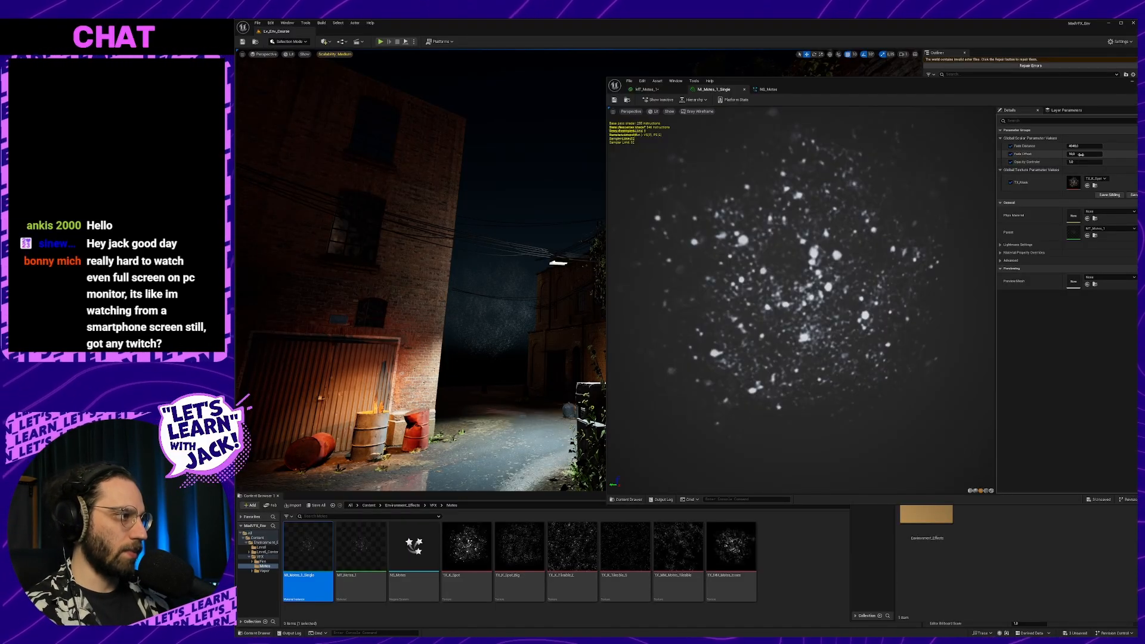
Halve the Fade Distance of MI_Motes_1_Single, save the material instance and check the motes in the alley.
click(1089, 147)
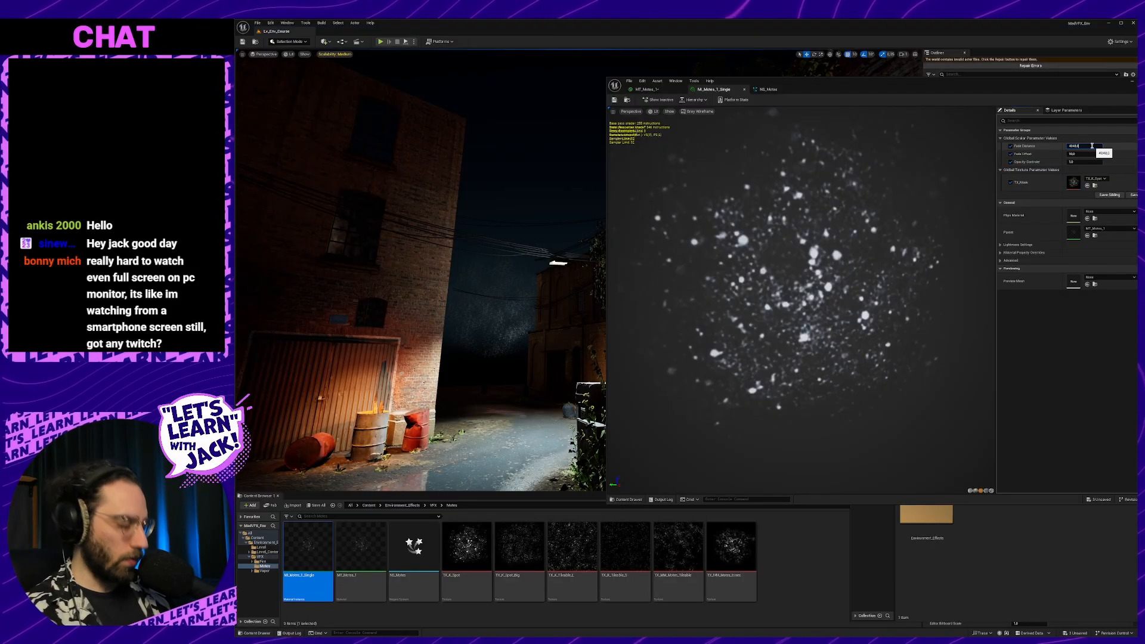
text(/2)
key(Return)
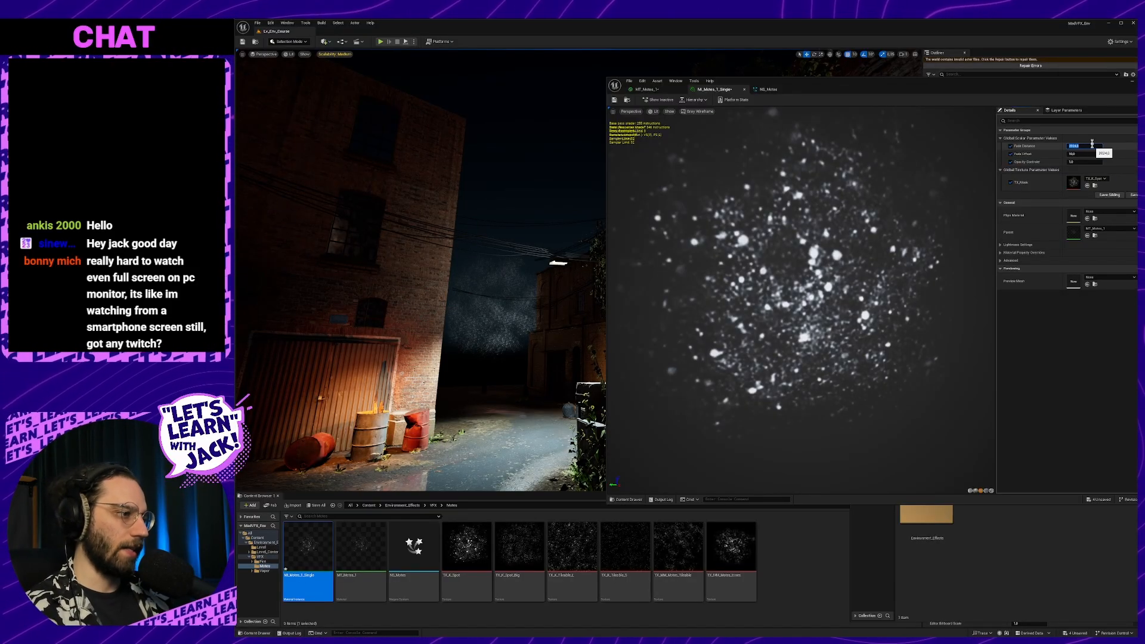
key(ctrl+s)
right_drag(485, 313, 456, 301)
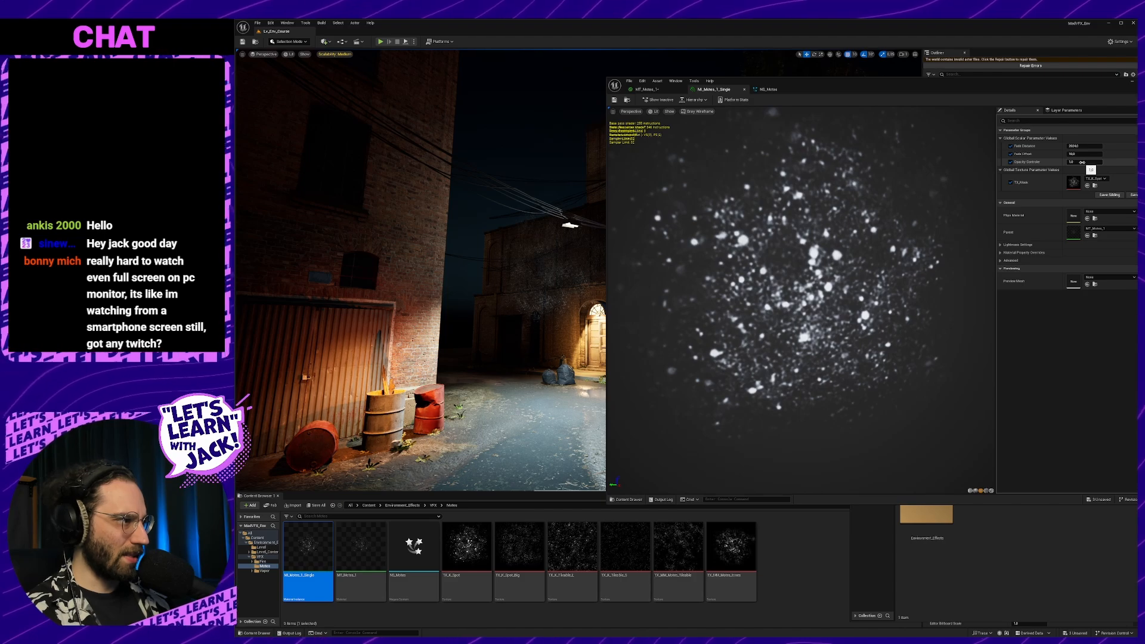
Raise the opacity parameter of MI_Motes_1_Single and view the motes from farther back in the level.
drag(1085, 162, 1091, 162)
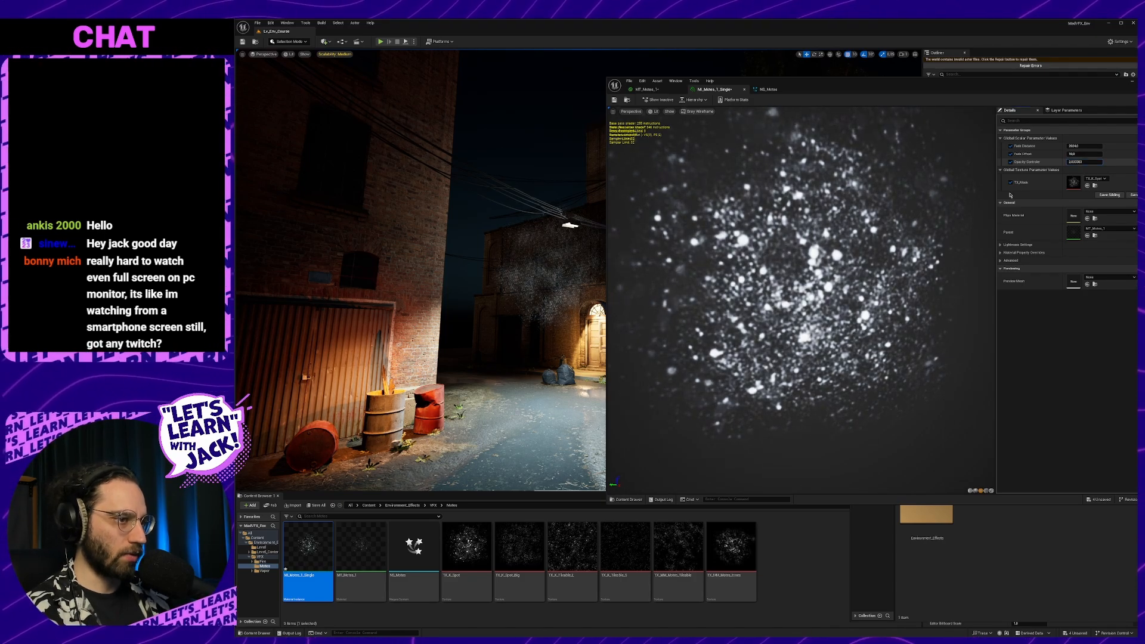
right_drag(421, 269, 394, 298)
key(s)
Try a Fade Distance of 40000, lower it to 4000, and inspect the motes closer to the lit doorway.
click(1087, 146)
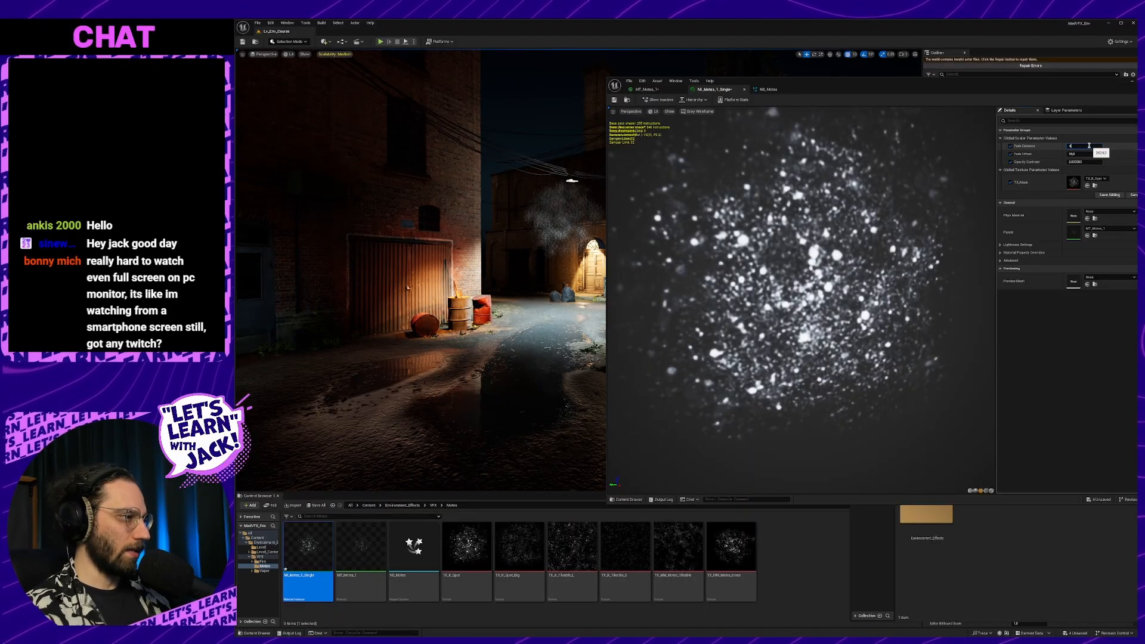
text(40000)
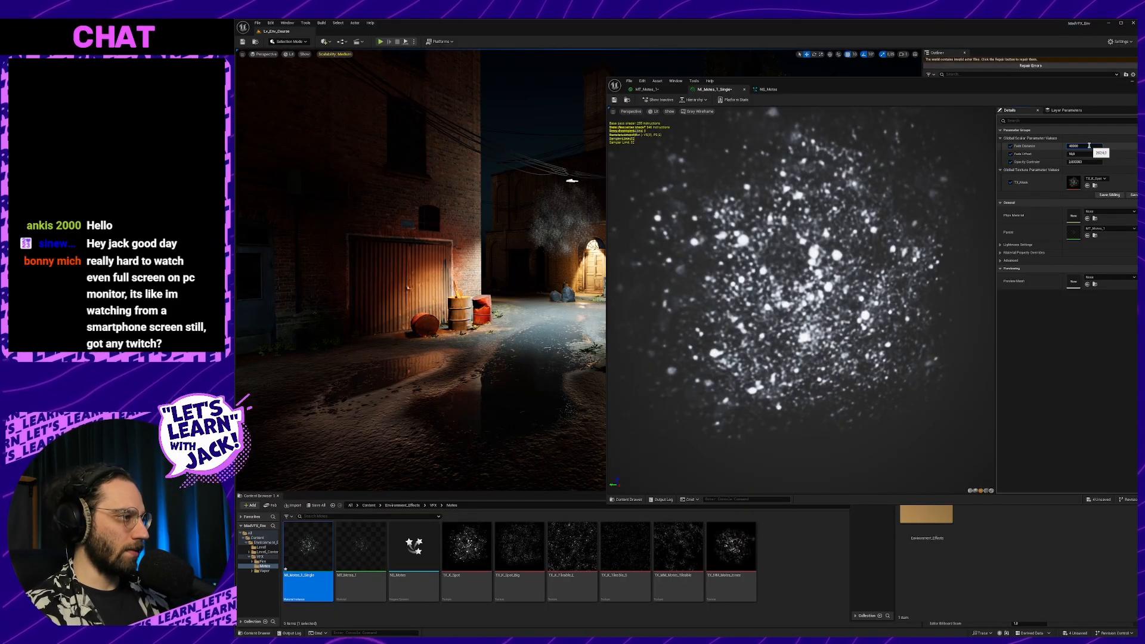
key(Return)
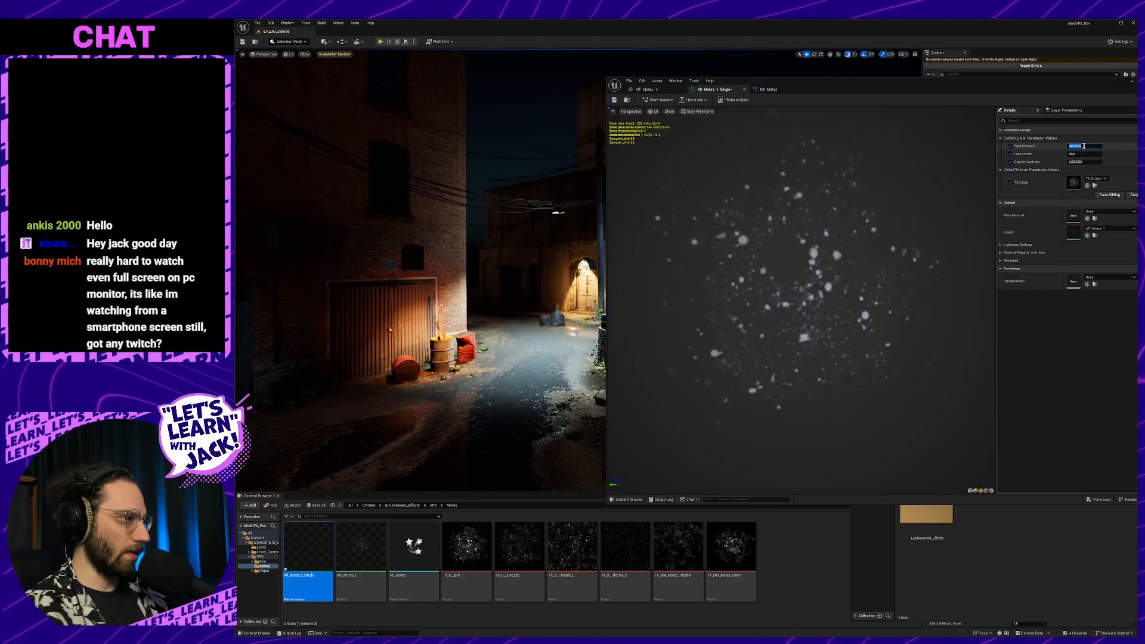
key(Return)
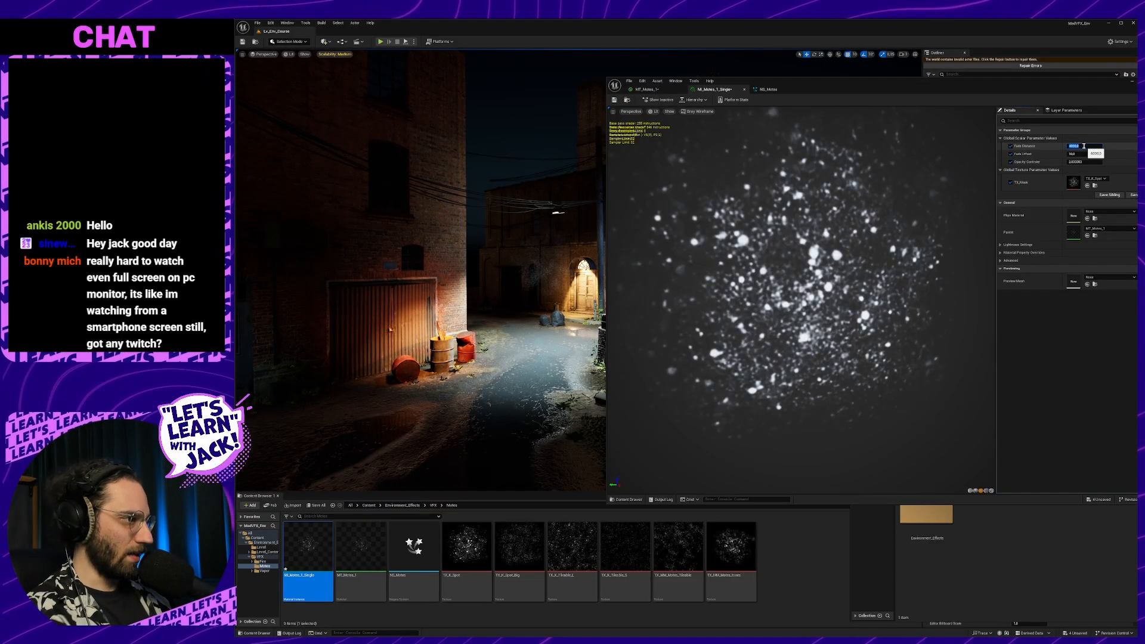
key(w)
mouse_move(536, 334)
right_down()
mouse_move(598, 339)
mouse_move(557, 327)
right_up()
key(w)
key(s)
key(w)
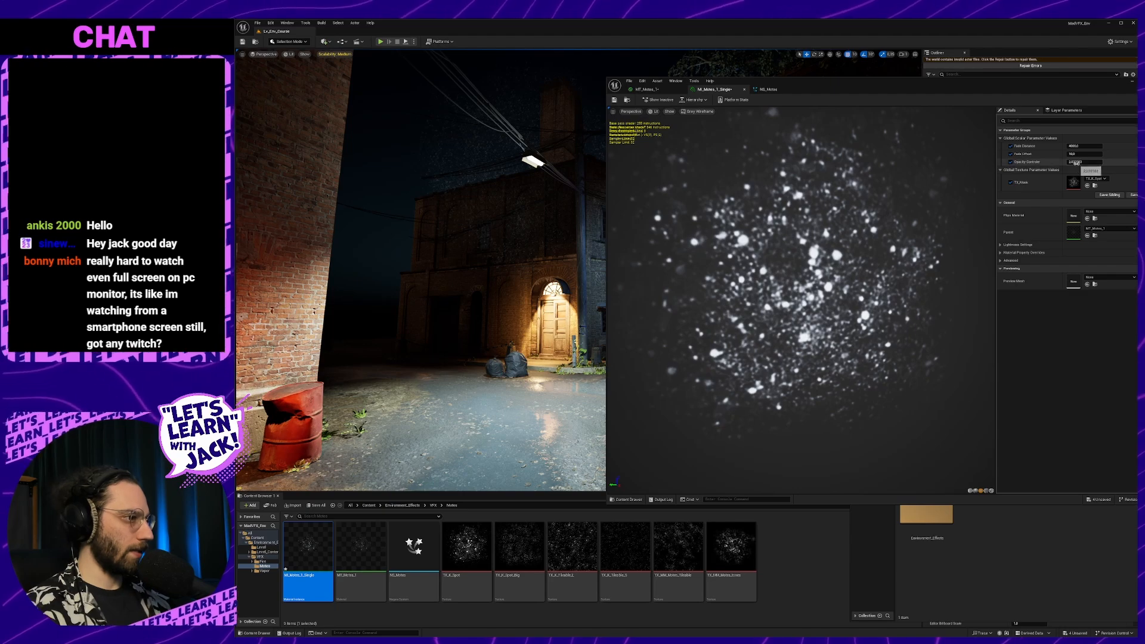
Increase the opacity parameter of MI_Motes_1_Single further and check the motes around the street lamp.
drag(1077, 162, 1098, 162)
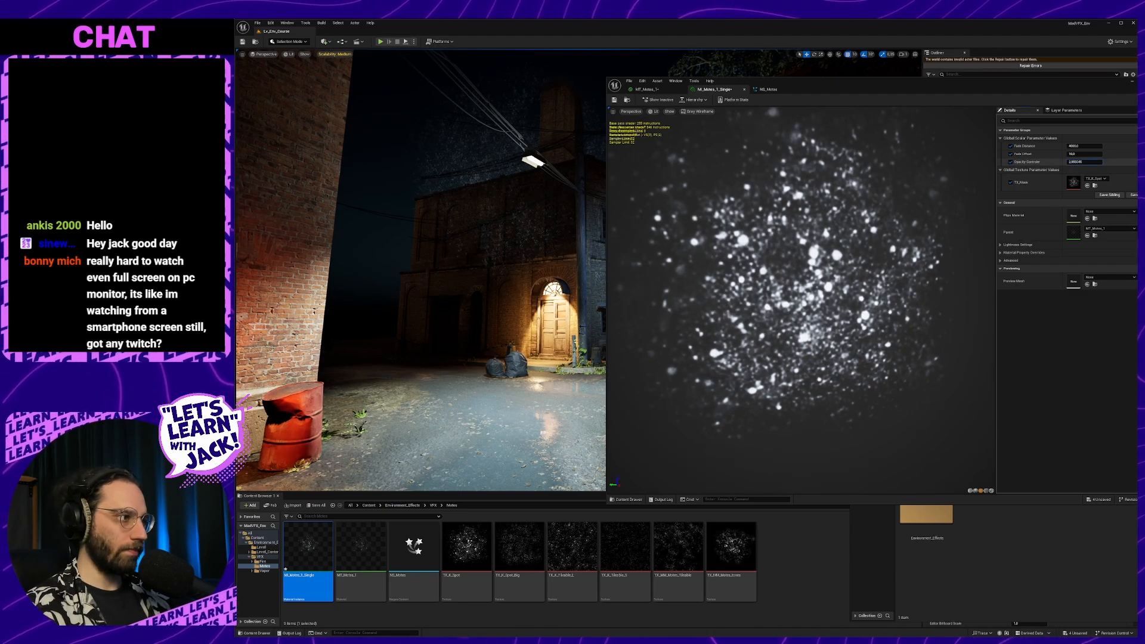
key(s)
right_drag(558, 298, 561, 297)
key(w)
right_drag(480, 286, 484, 286)
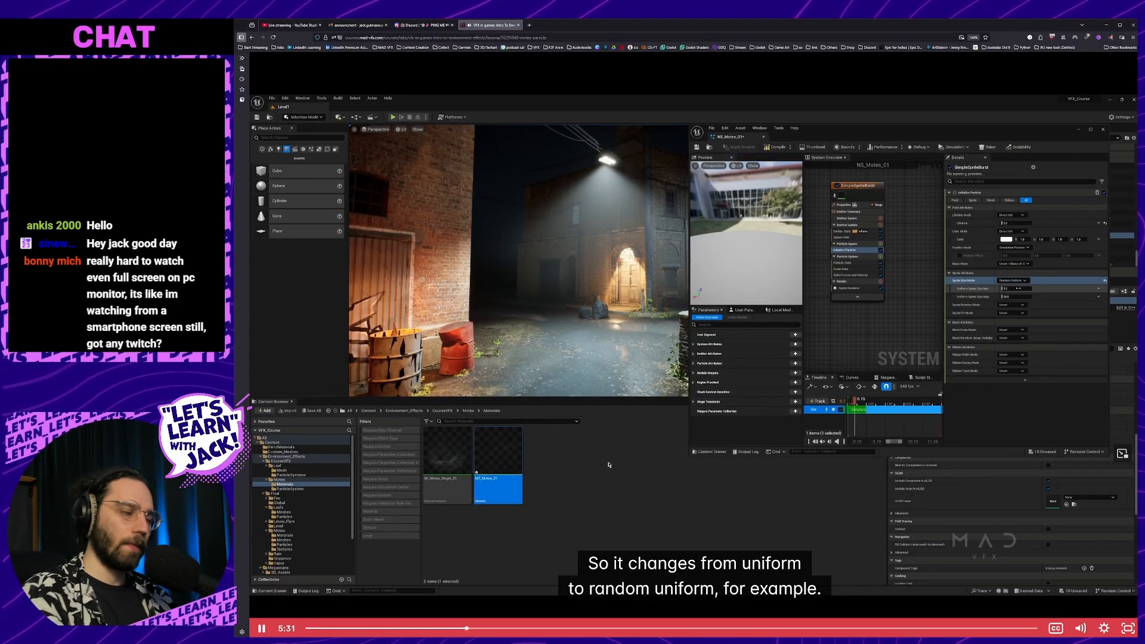
Pause the lesson video and set the opacity parameter of MI_Motes_1_Single to 3.
click(612, 469)
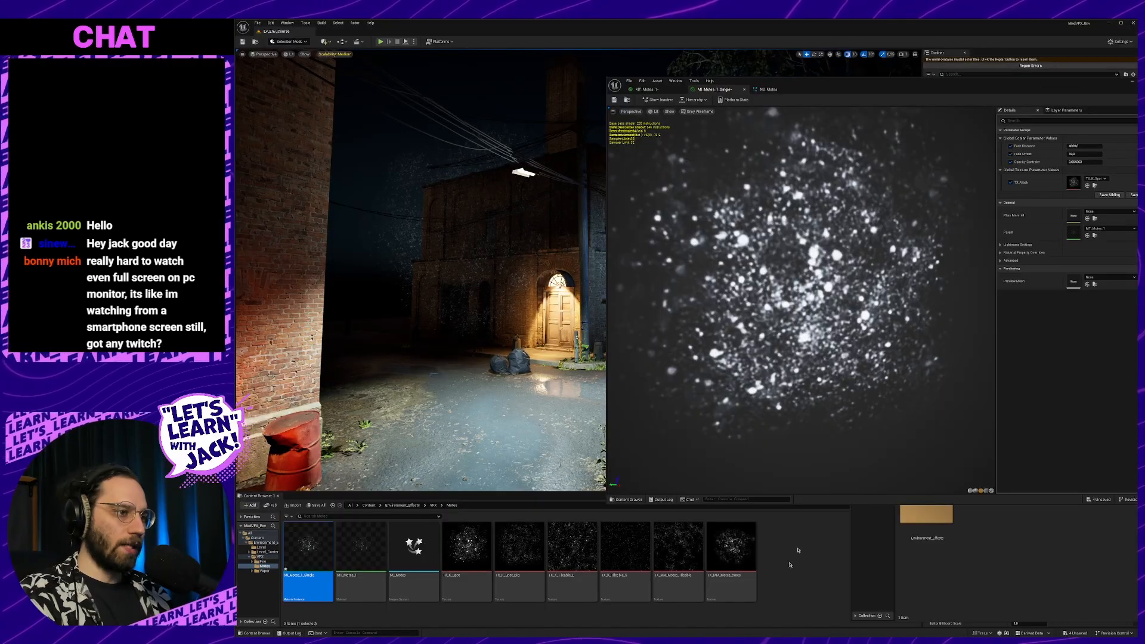
middle_drag(524, 410, 501, 386)
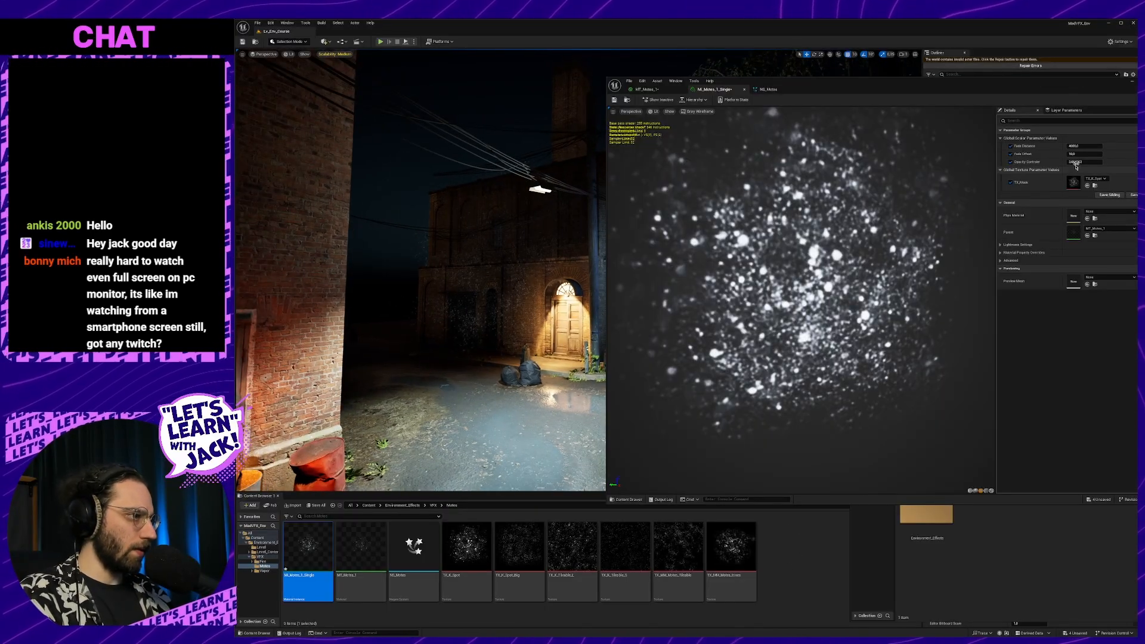
click(1077, 164)
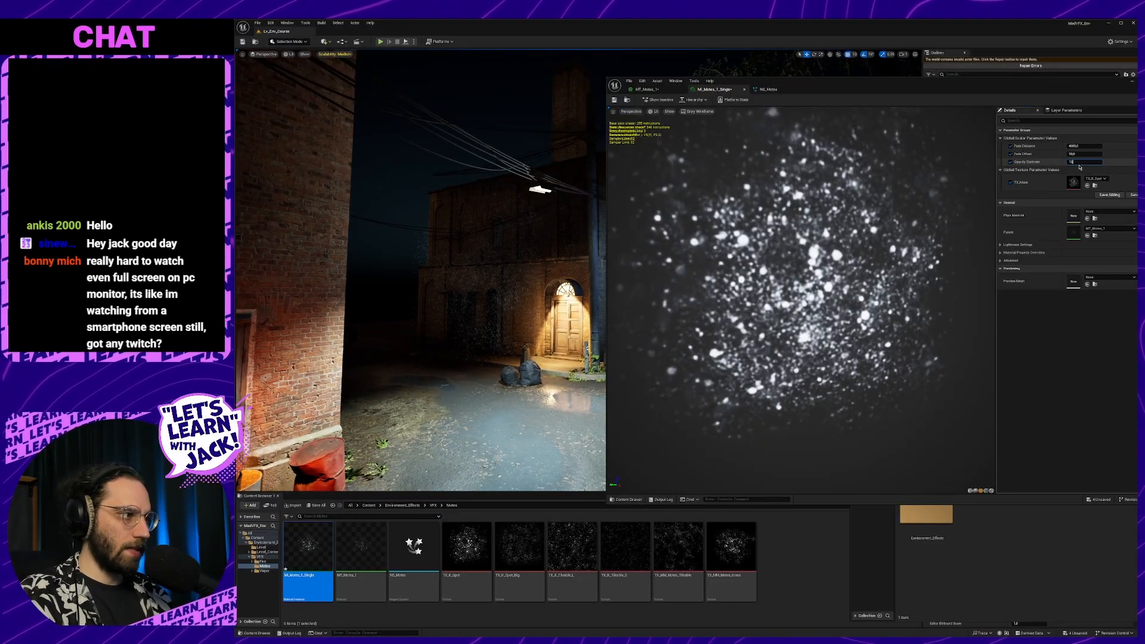
text(3)
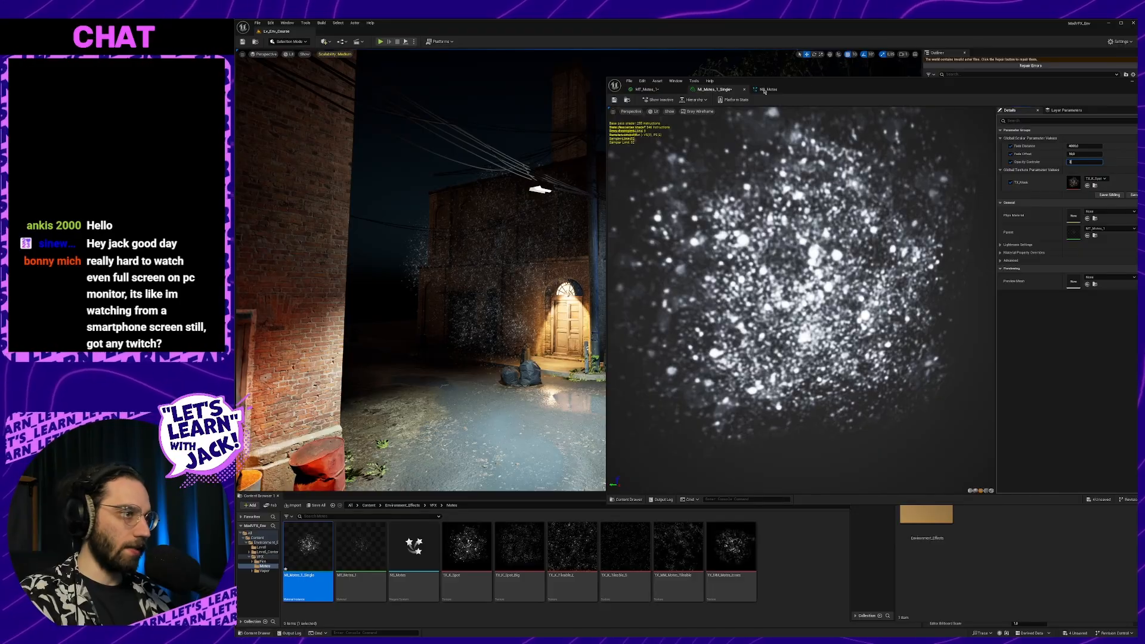
In the Initialize Particle module of NS_Motes, raise the Lifetime and the Uniform Sprite Size, checking the motes in the alley.
click(767, 89)
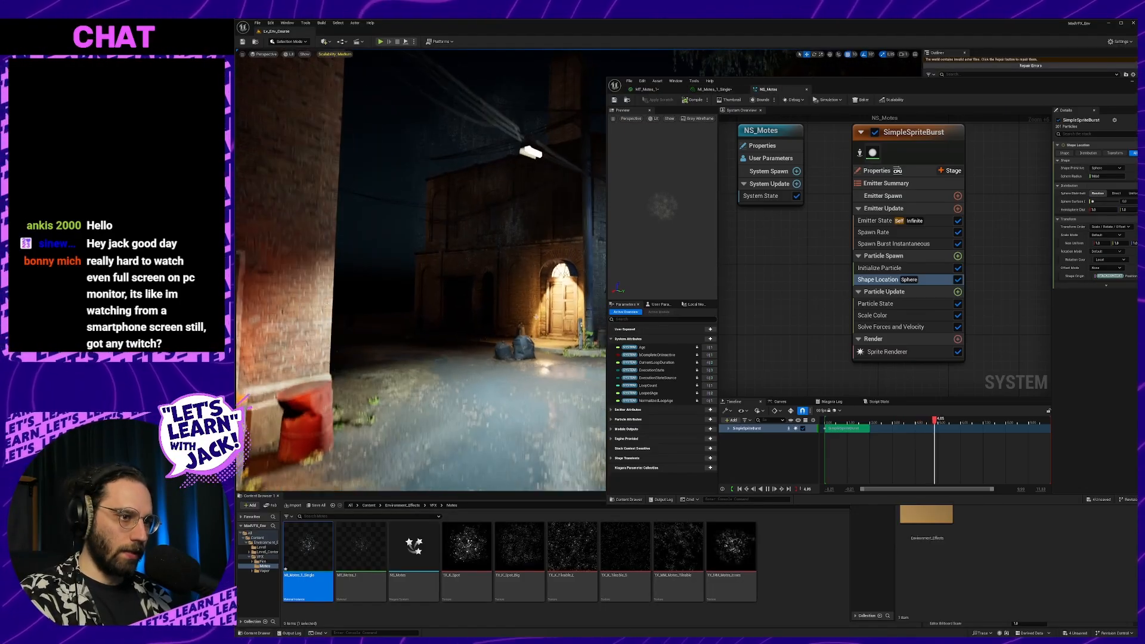
click(878, 269)
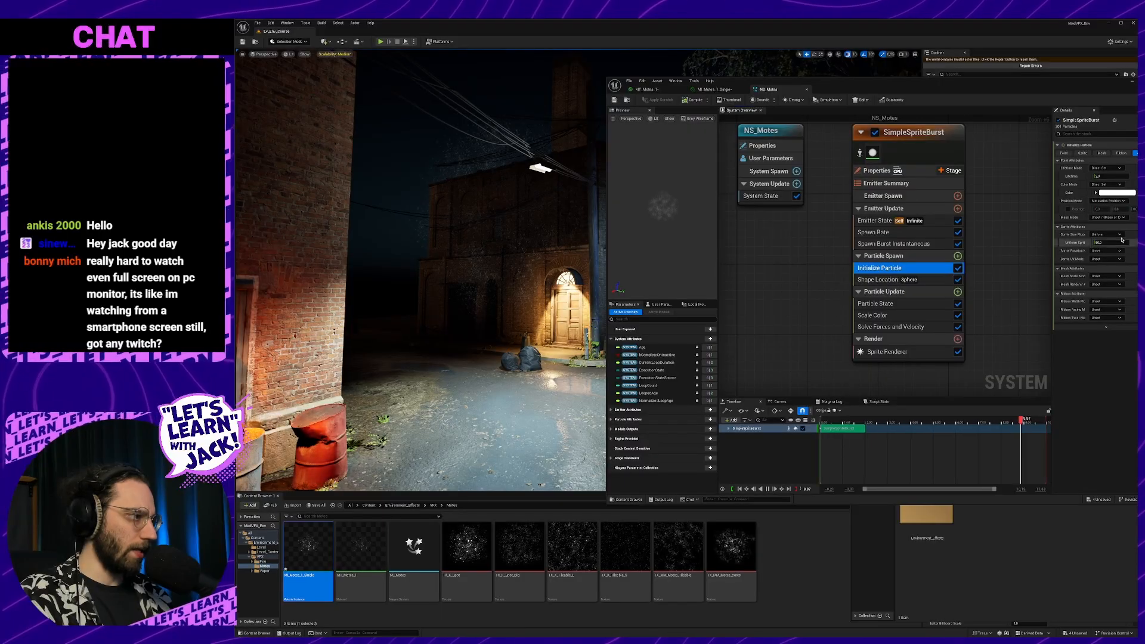
click(1110, 176)
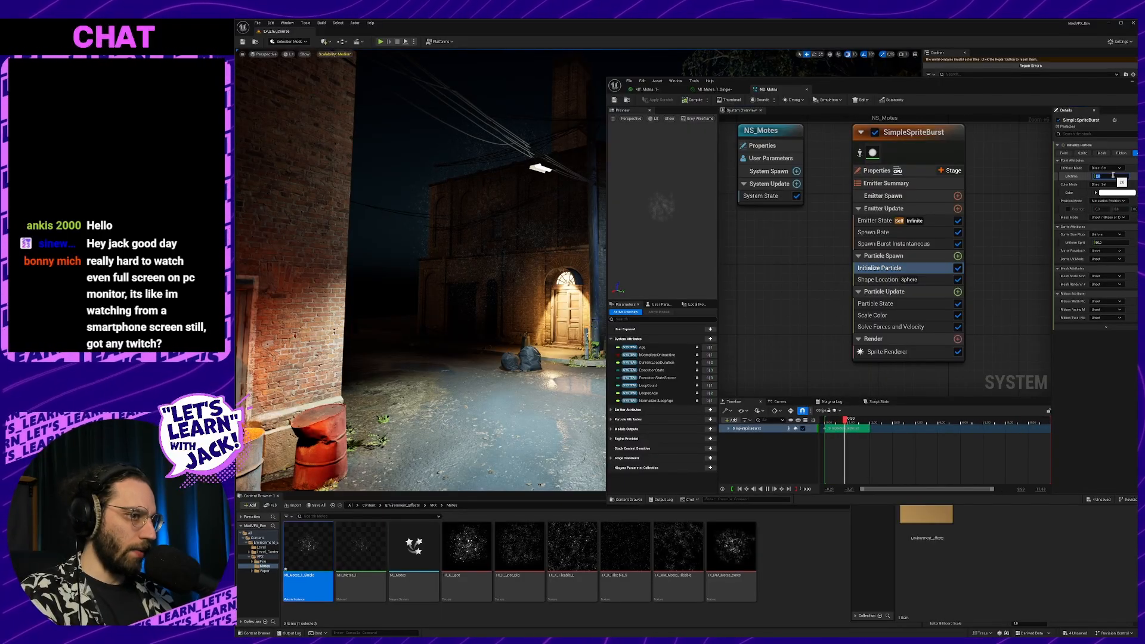
text(1)
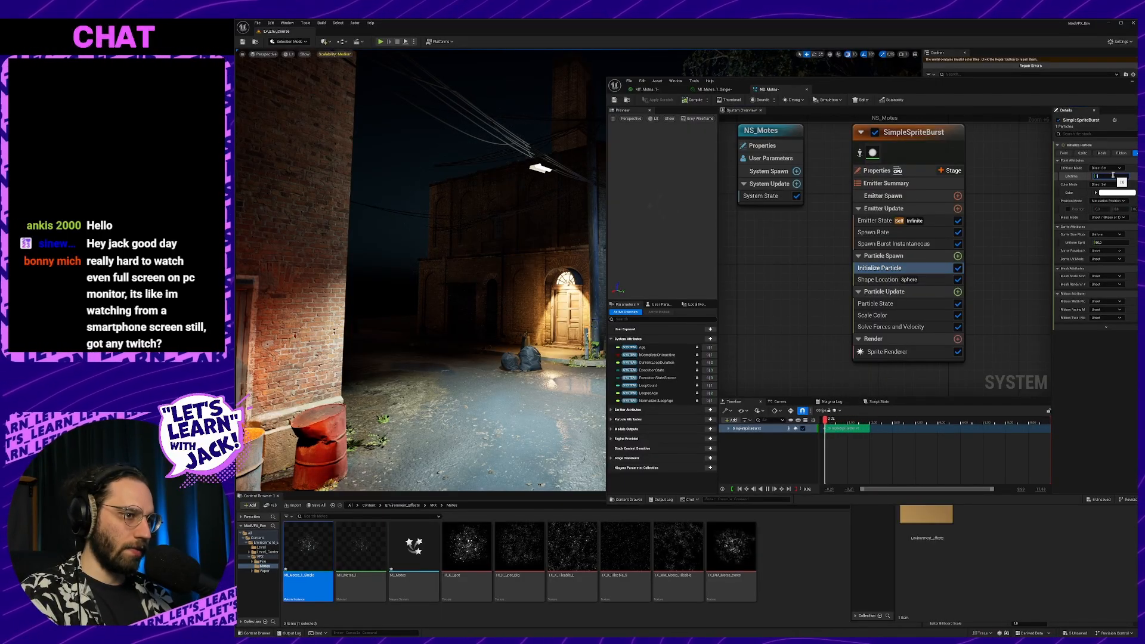
right_drag(563, 248, 529, 240)
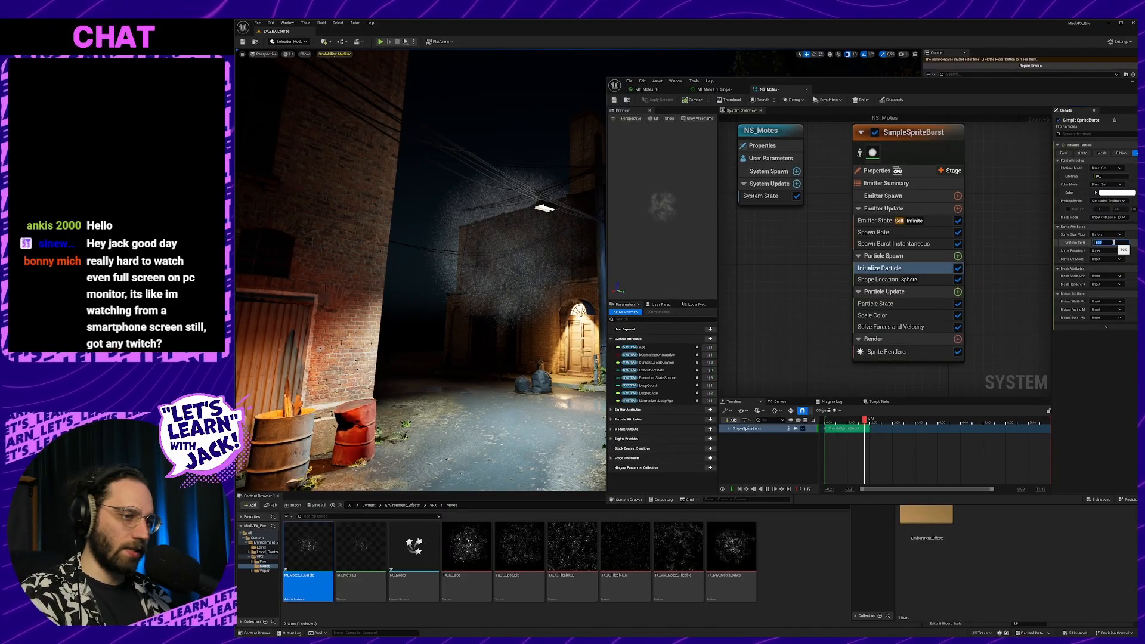
drag(1114, 242, 1113, 242)
right_drag(477, 250, 466, 267)
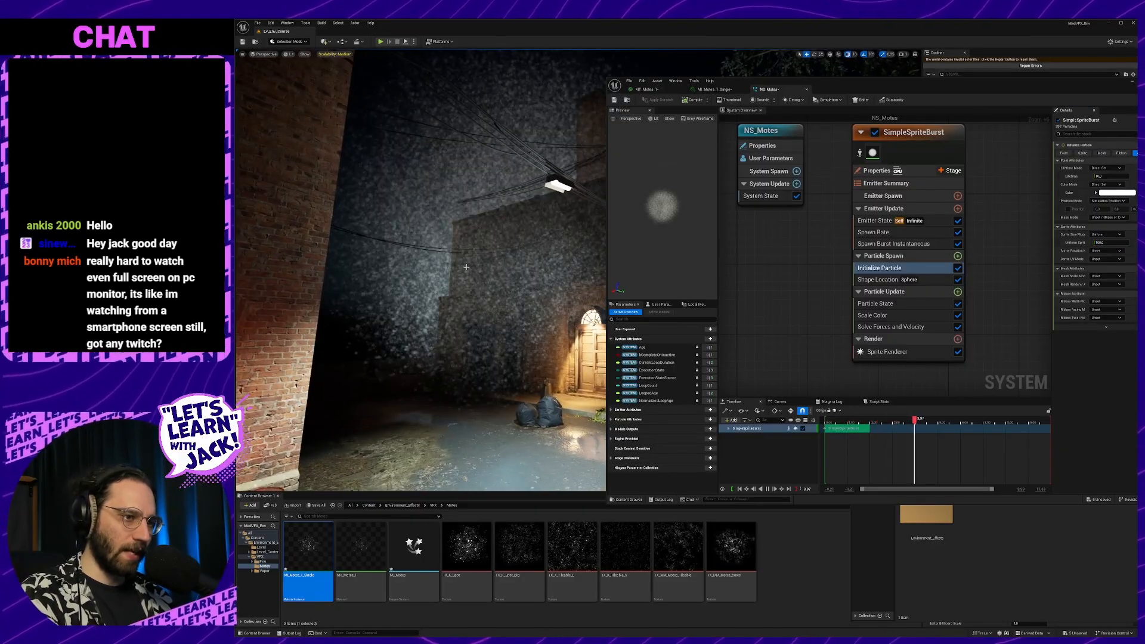
Set the opacity parameter of MI_Motes_1_Single to 10.
click(714, 89)
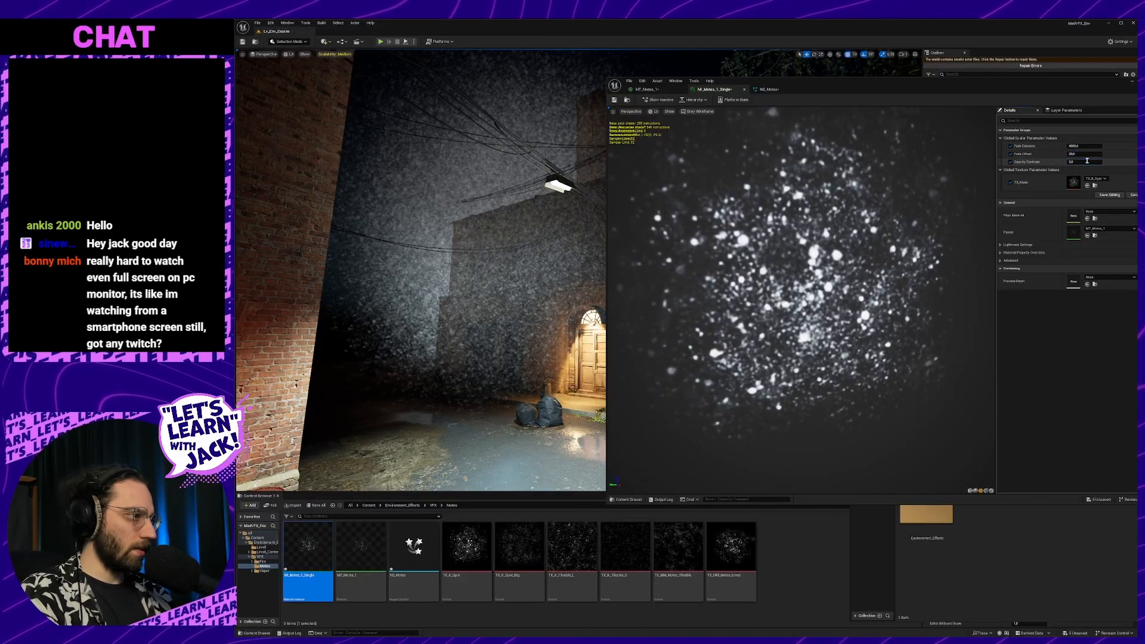
text(10)
key(Return)
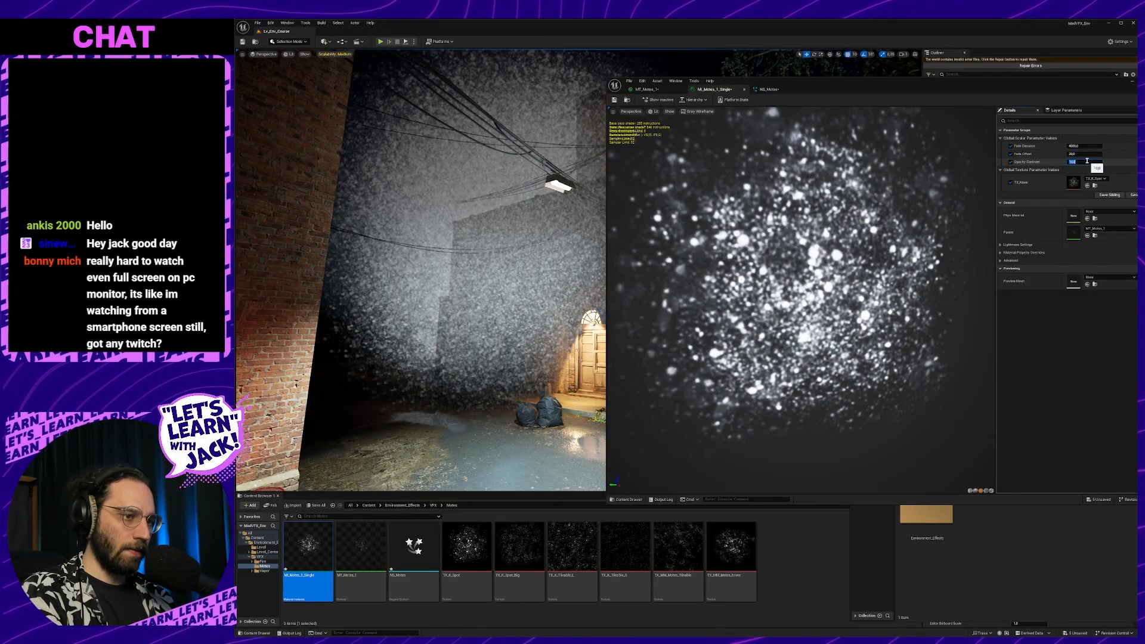
Change the Sprite Size Mode of NS_Motes' Initialize Particle module to Random Non-Uniform and look at the motes in the level.
click(775, 88)
mouse_move(421, 269)
right_down()
mouse_move(406, 274)
mouse_move(429, 256)
mouse_move(419, 266)
right_up()
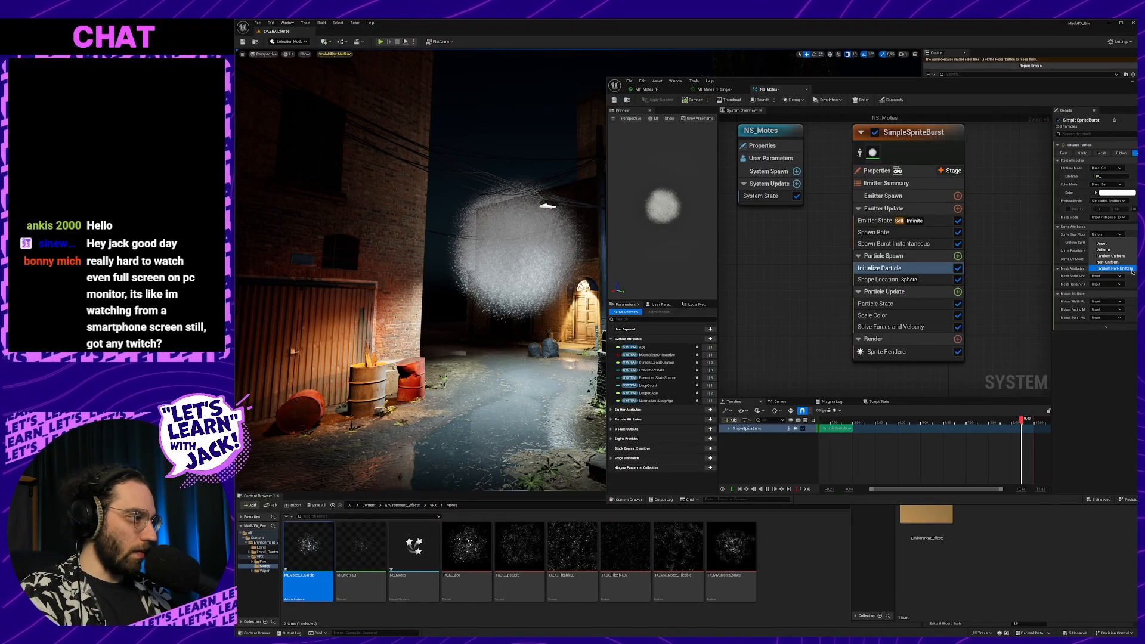
click(1132, 268)
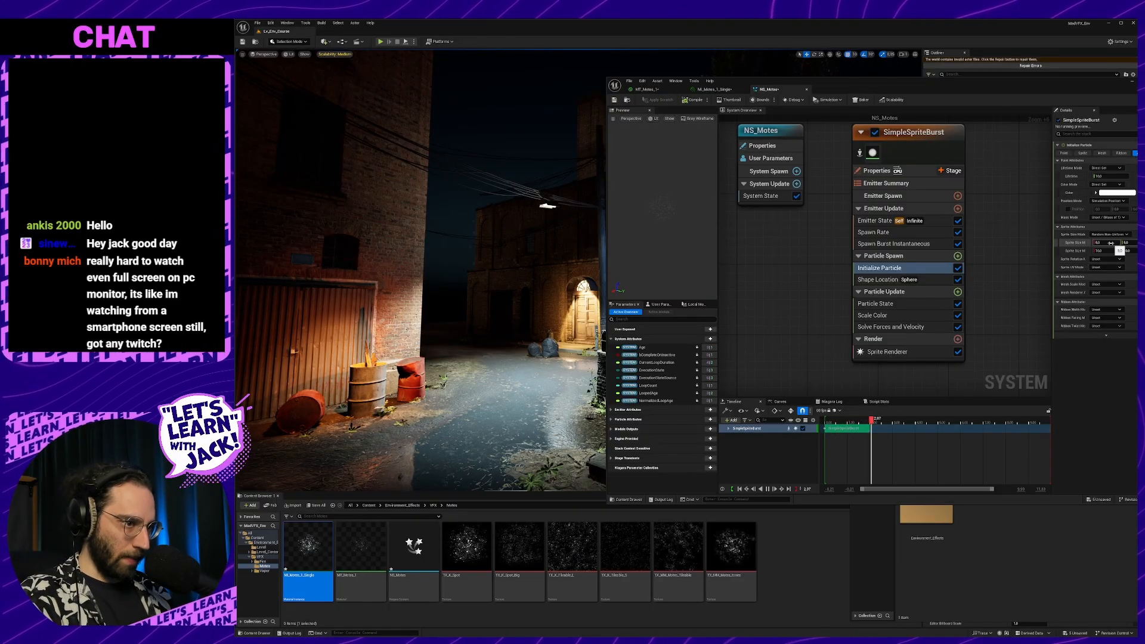
right_drag(500, 280, 518, 298)
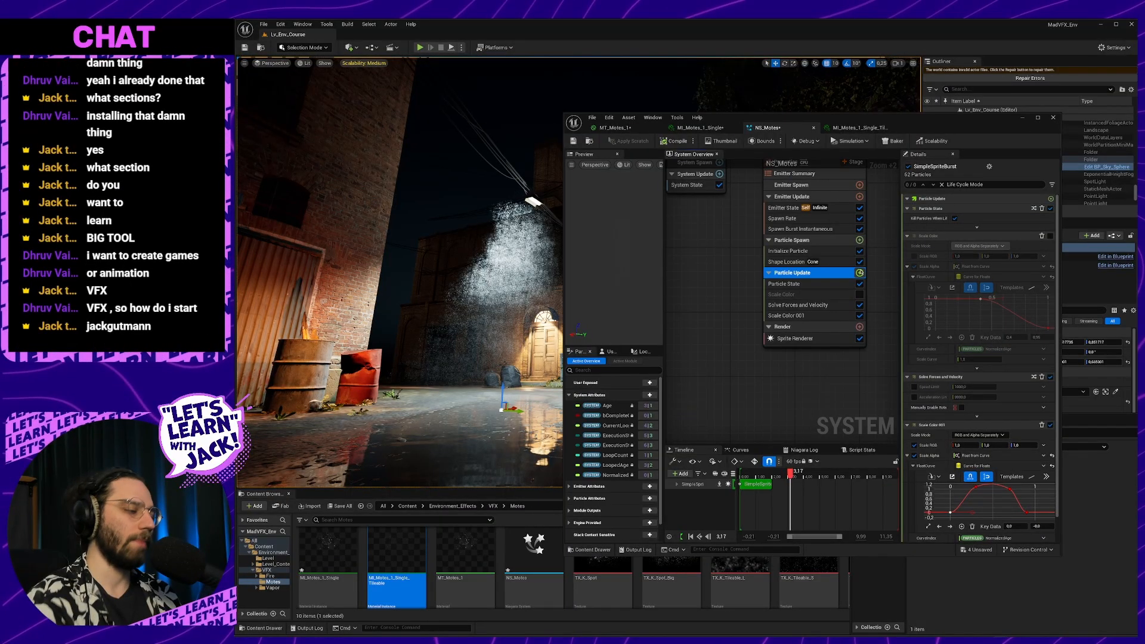
Add an Update Mesh Orientation module to Particle Update and set its Rotation Rate to 90.
click(859, 273)
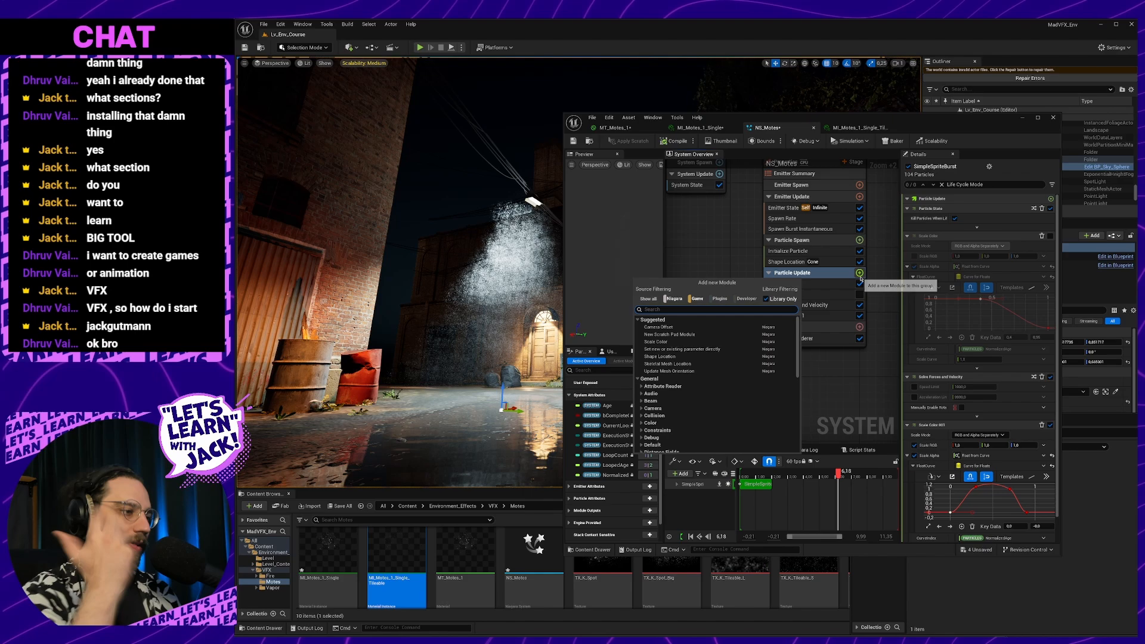
text(rotati)
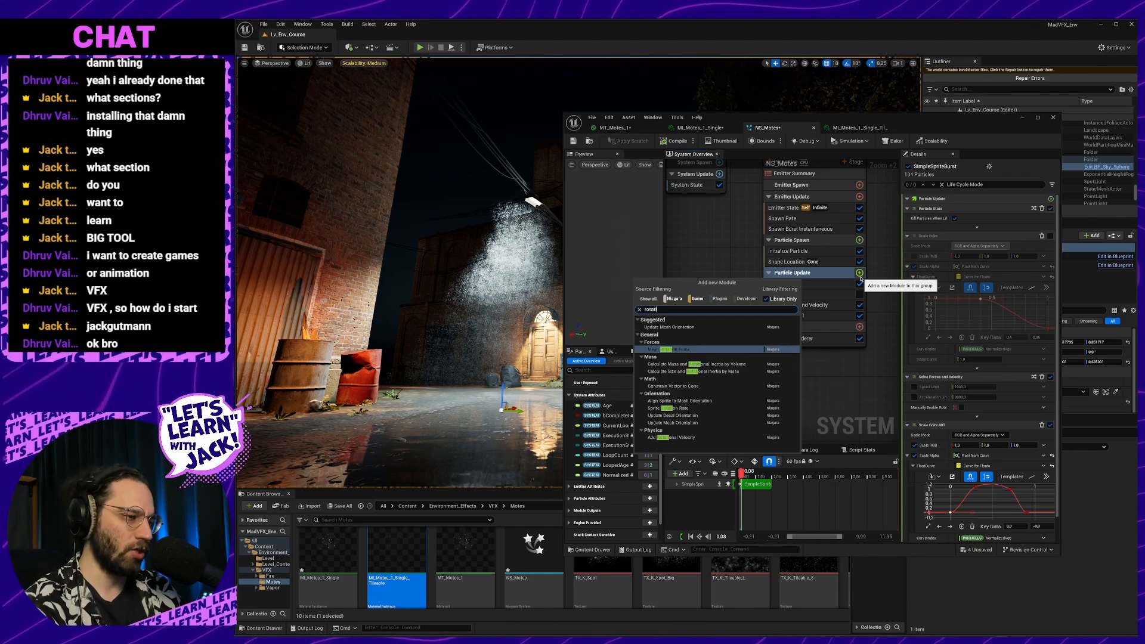
key(Up)
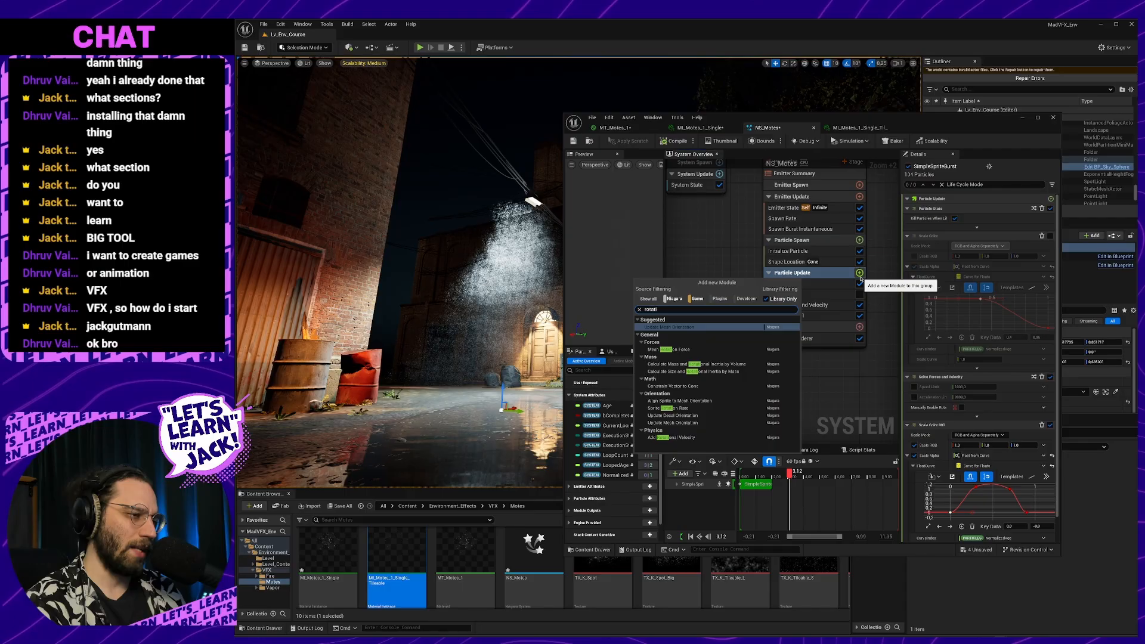
key(Return)
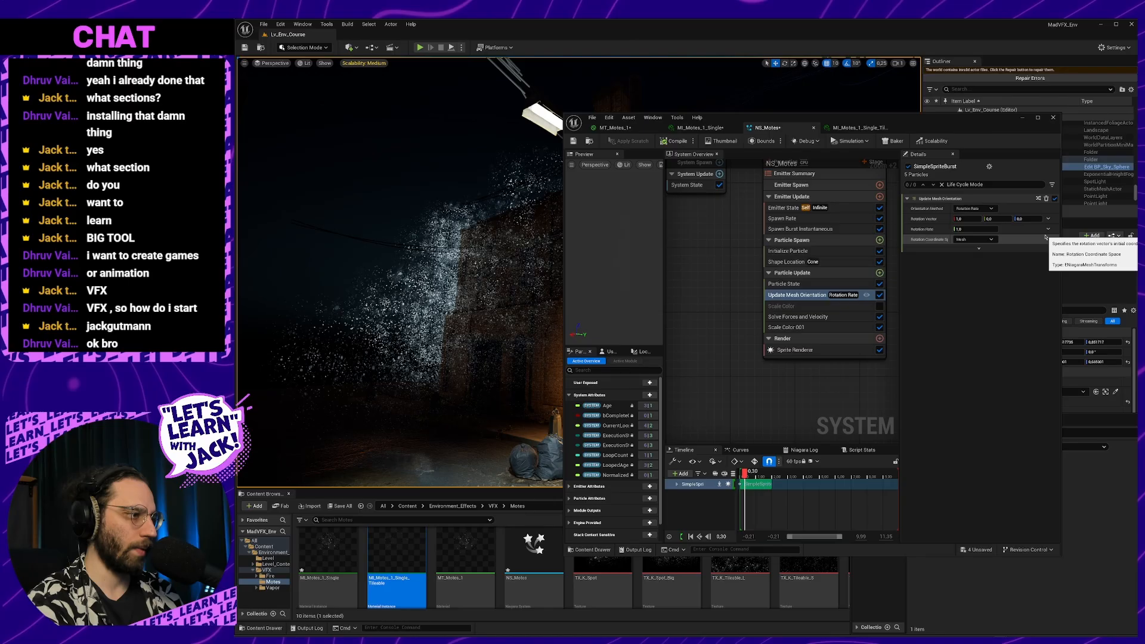
click(976, 229)
text(90)
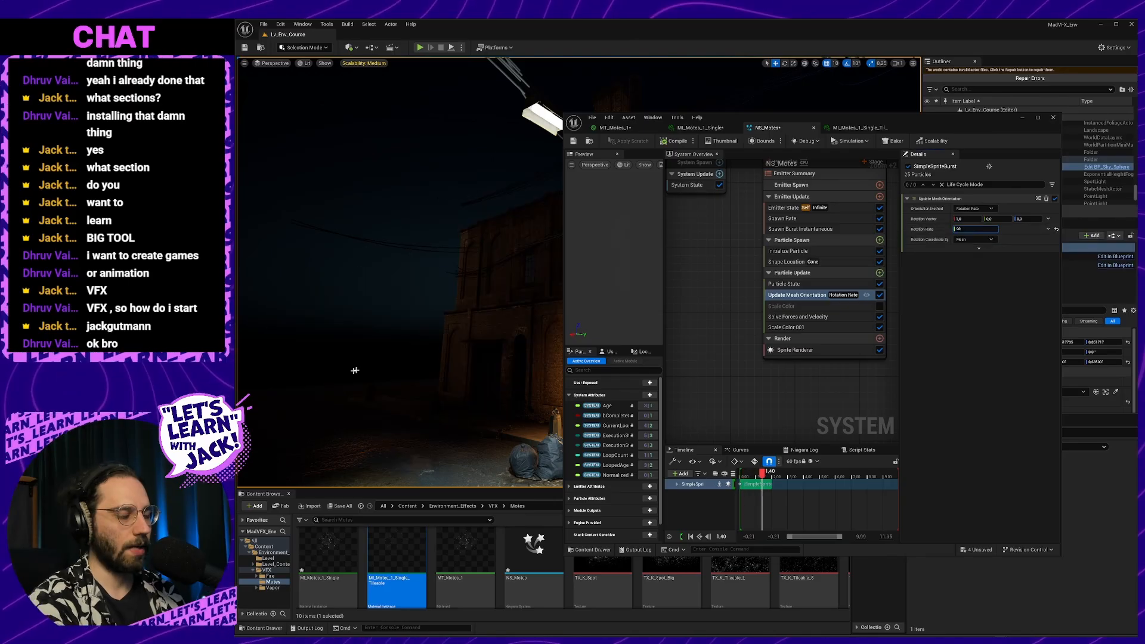
Set Lifetime Min in Initialize Particle to 0 and inspect the motes around the street lamp from near and far.
click(790, 251)
click(976, 237)
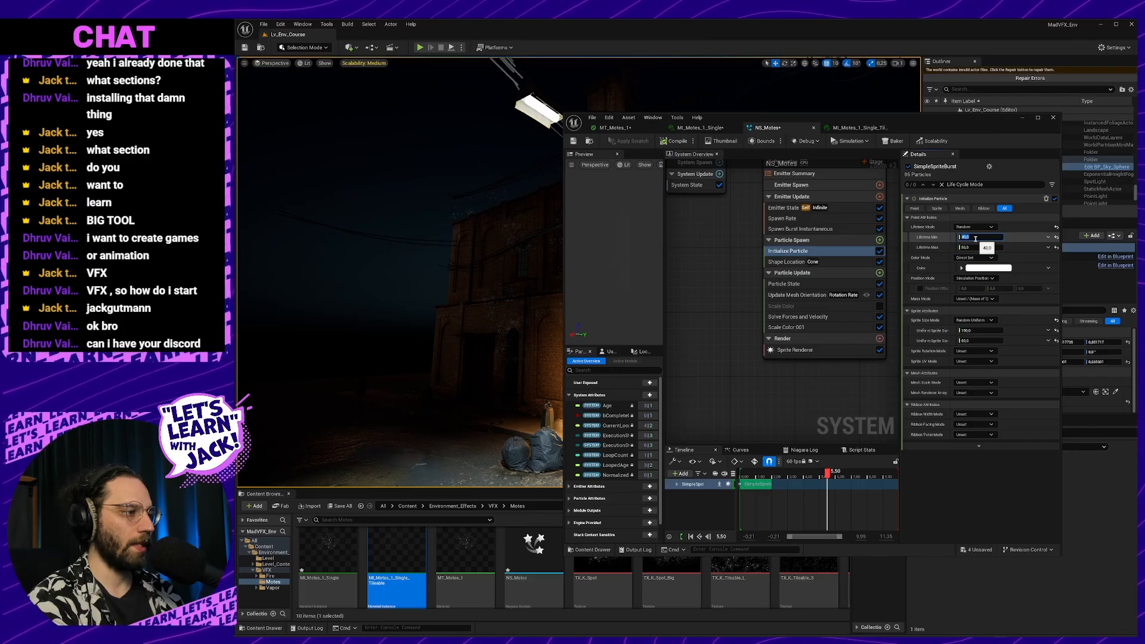
text(0)
key(Return)
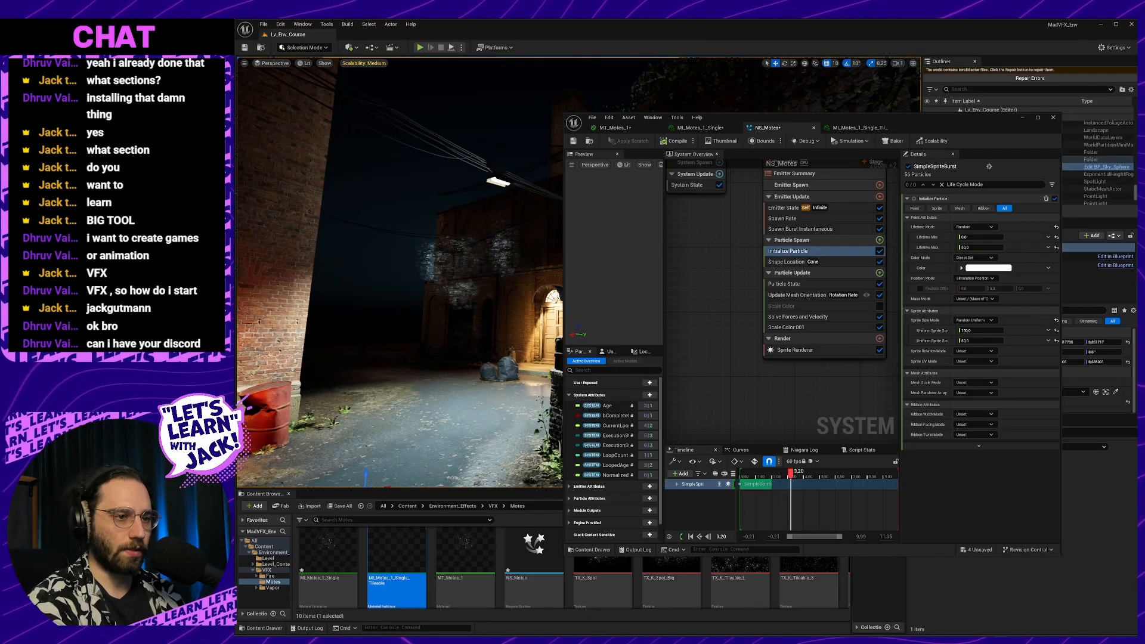
right_drag(418, 286, 387, 287)
key(w)
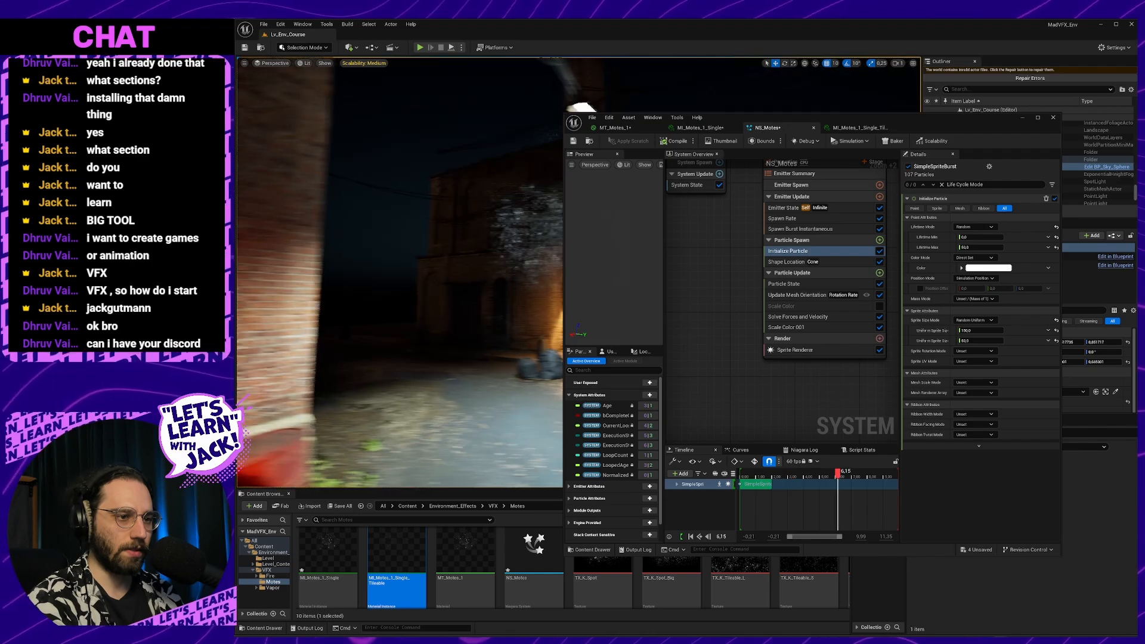
click(973, 247)
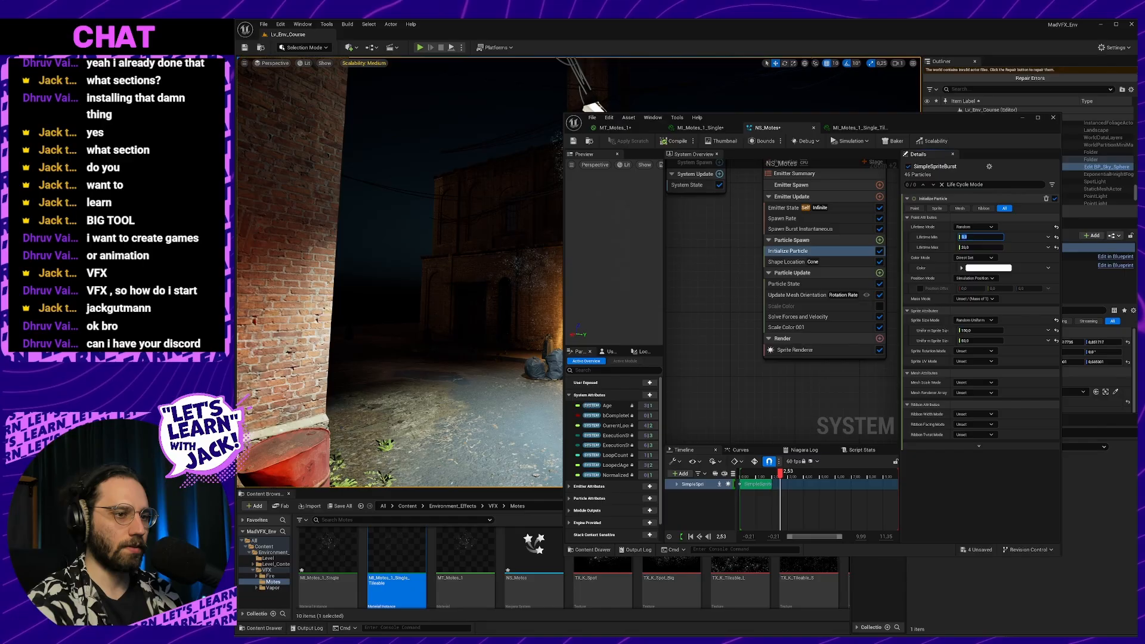
key(w)
right_drag(400, 271, 408, 269)
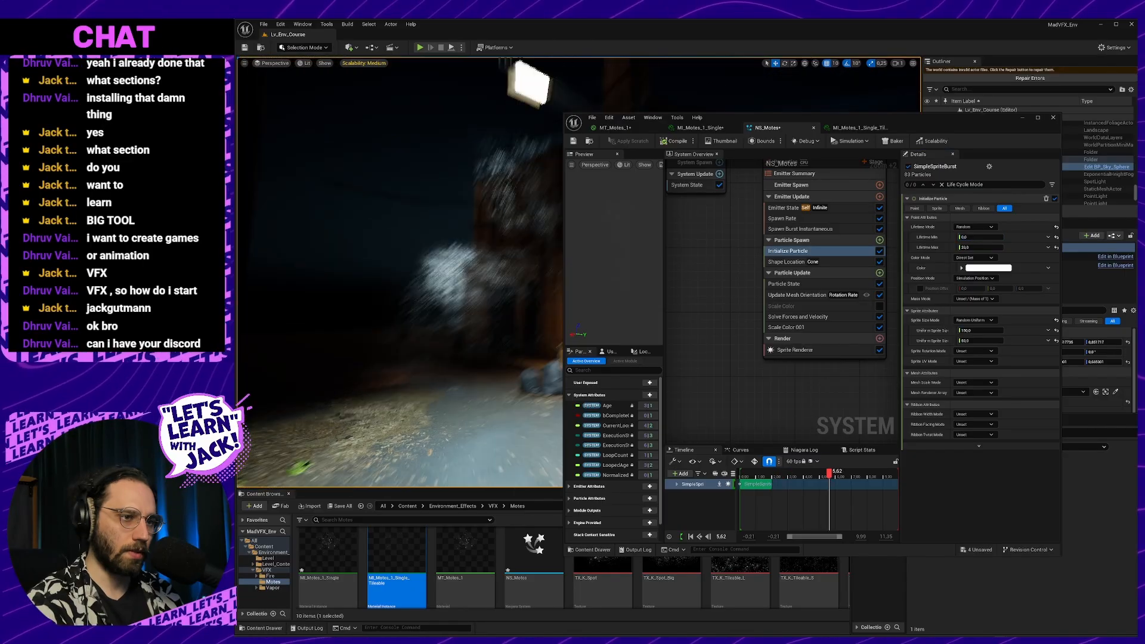
key(s)
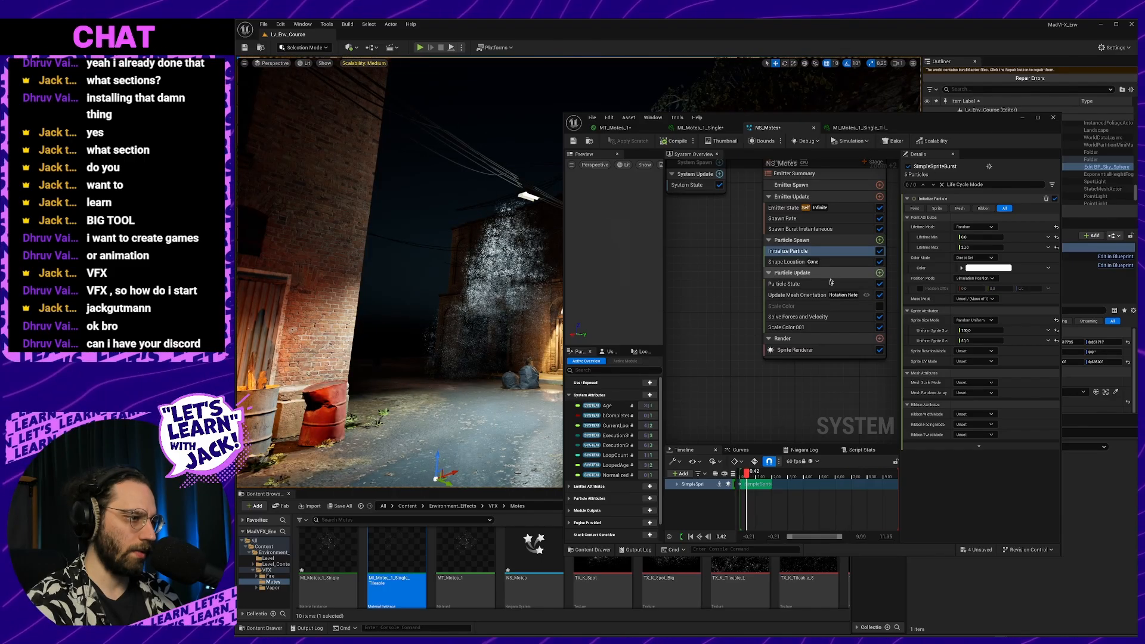
Disable the Update Mesh Orientation module and browse the rotation modules available for Particle Spawn.
click(831, 294)
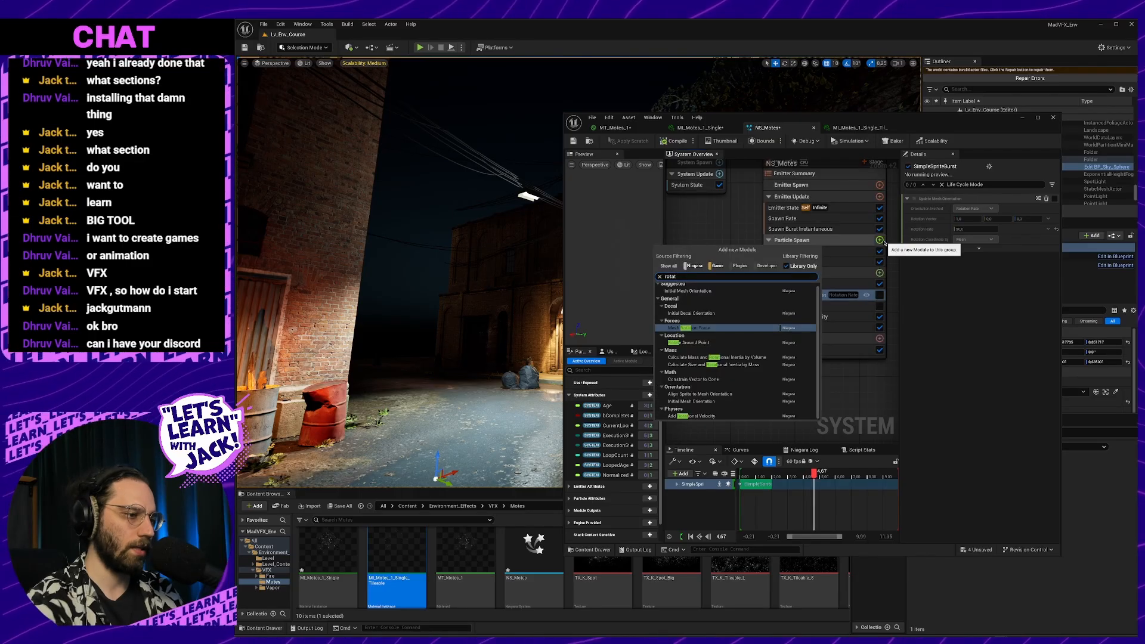
key(Up)
key(Up)
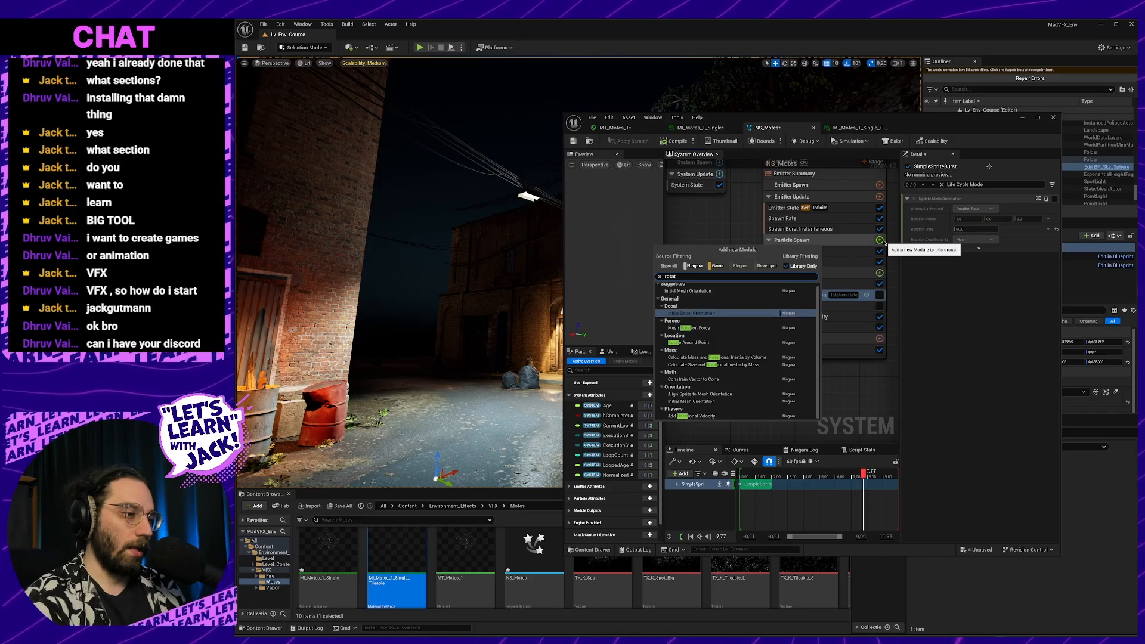
key(Up)
key(Up)
key(Up)
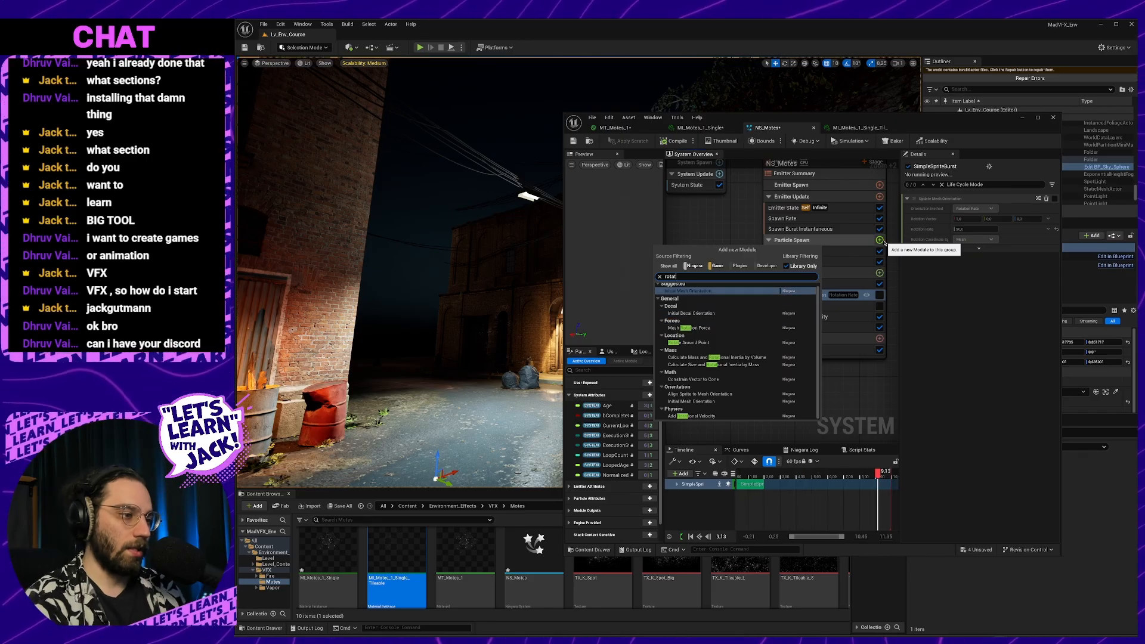
key(Down)
key(Down)
key(Down)
key(Down)
key(Down)
key(Down)
key(Down)
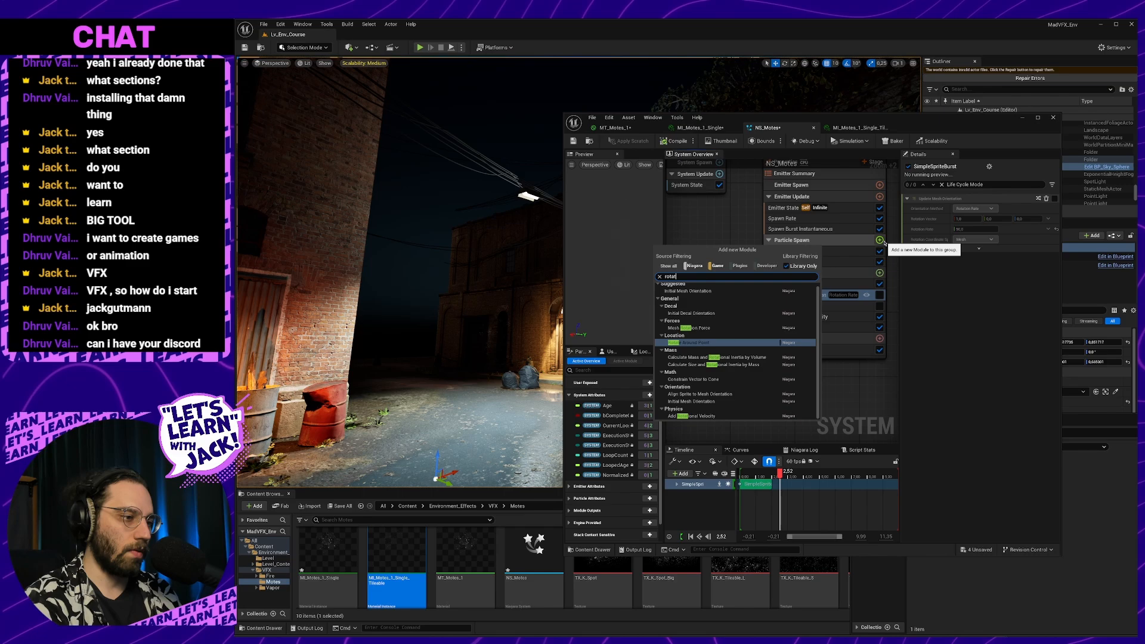
key(Down)
key(Down)
key(Down)
key(Down)
key(Down)
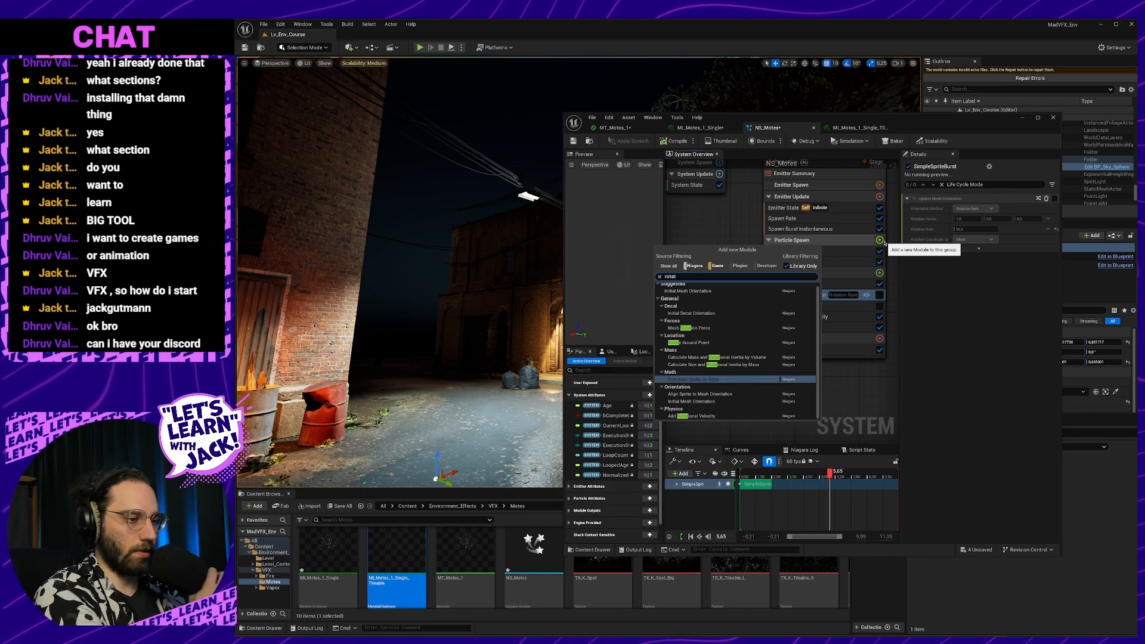
key(Up)
key(Up)
key(Up)
key(Up)
key(Up)
key(Up)
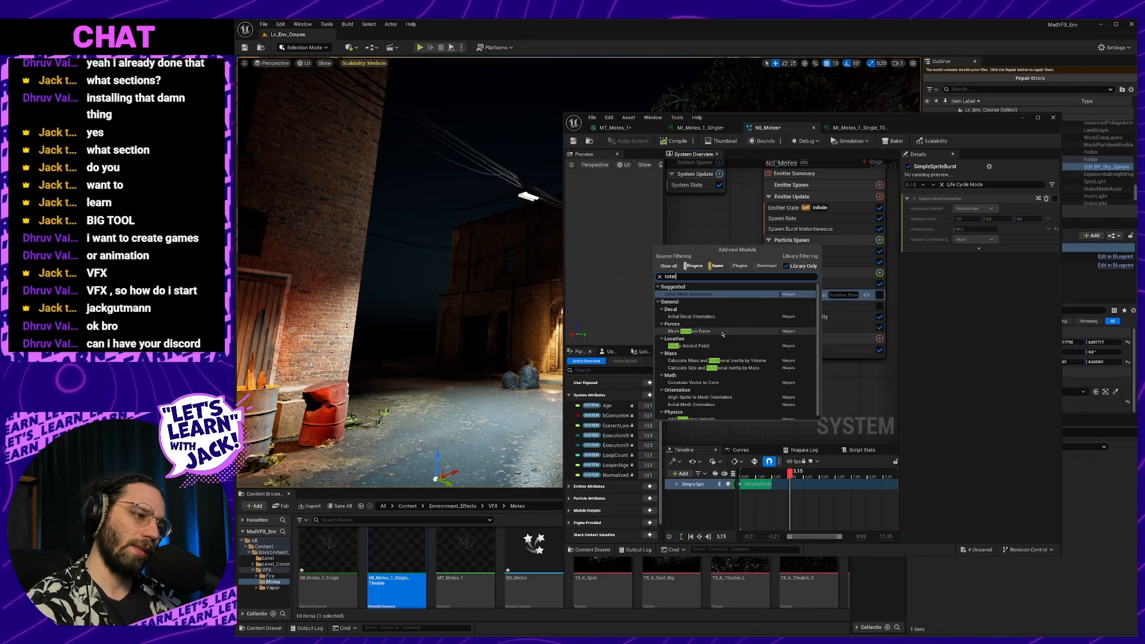
Add a Mesh Rotation Force module to Particle Spawn and set its X Rotation to 10.
click(722, 331)
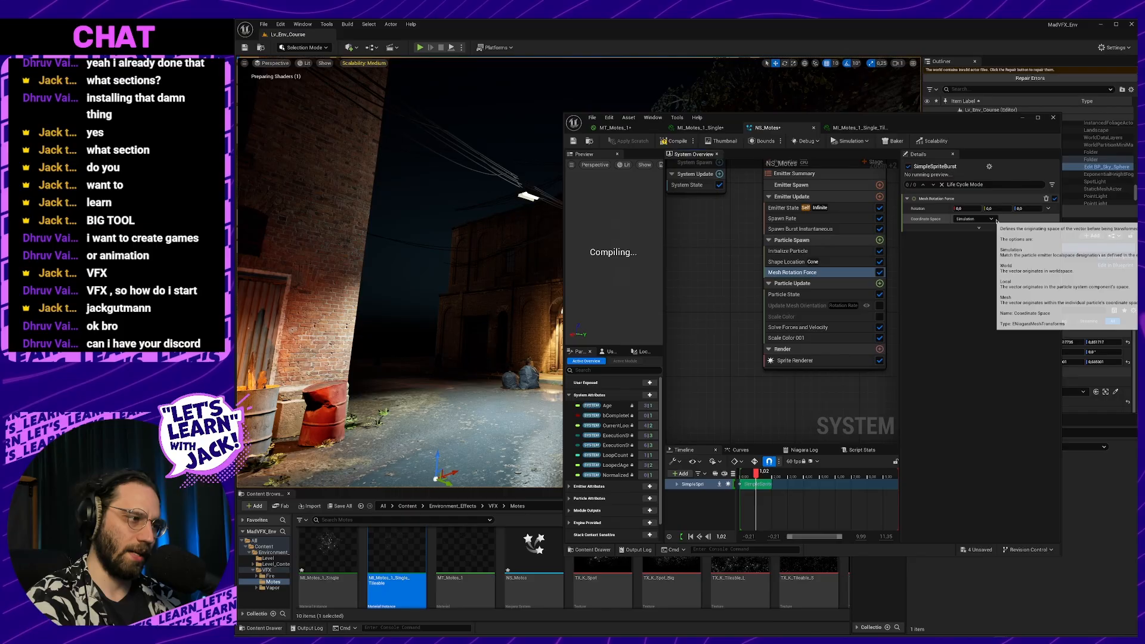
click(968, 209)
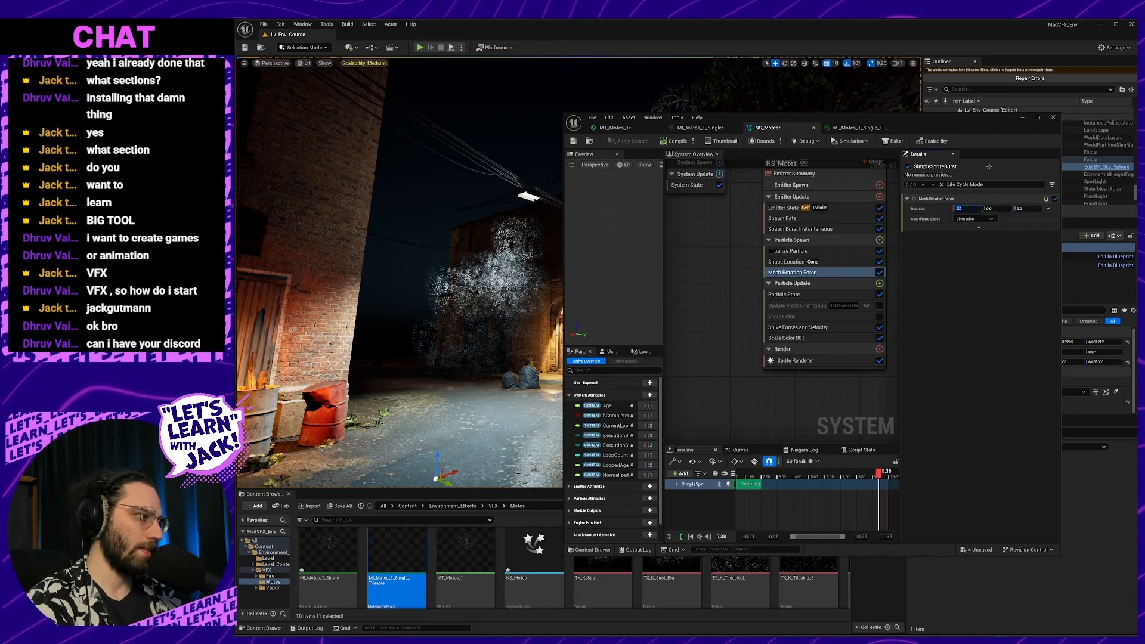
text(10)
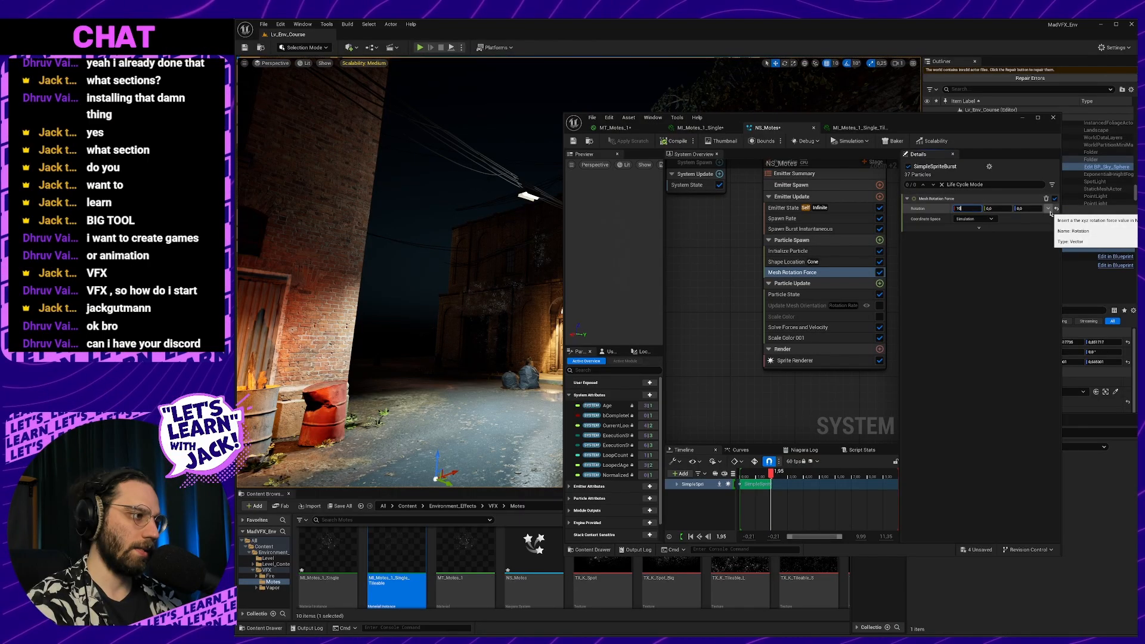
Drive the Rotation of Mesh Rotation Force with a Random Range Vector dynamic input.
key(Return)
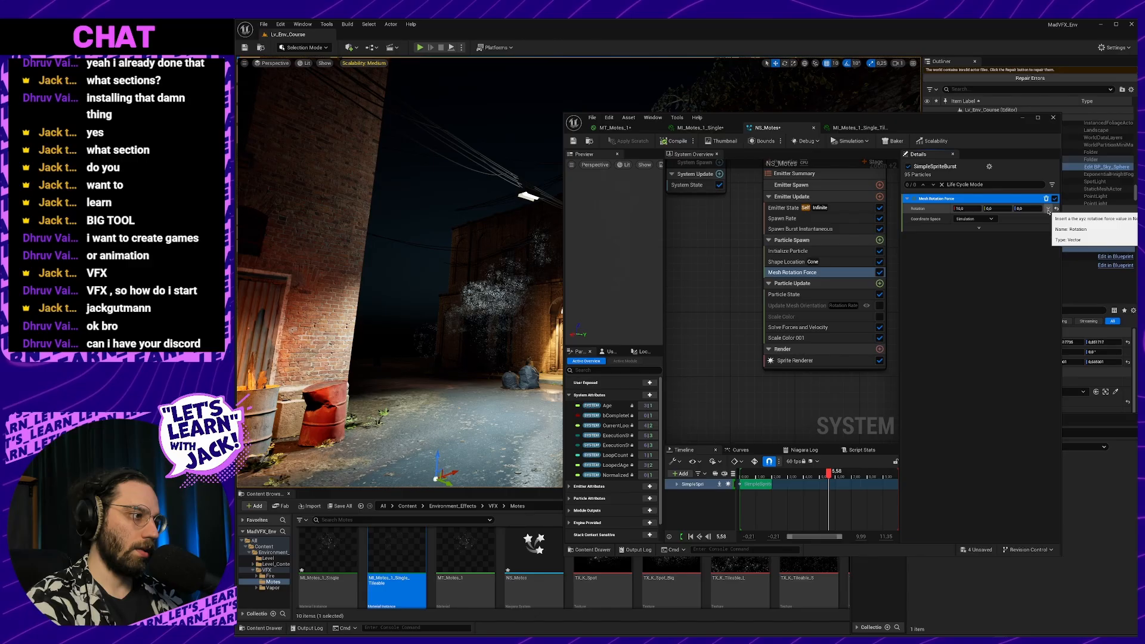
click(1048, 210)
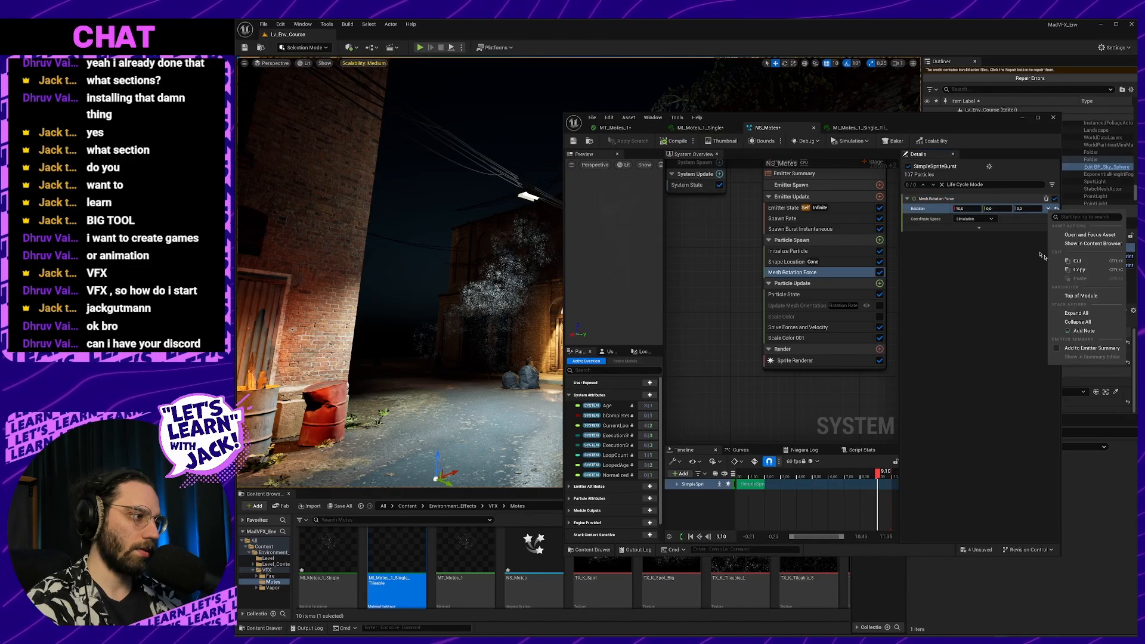
click(1047, 208)
text(random)
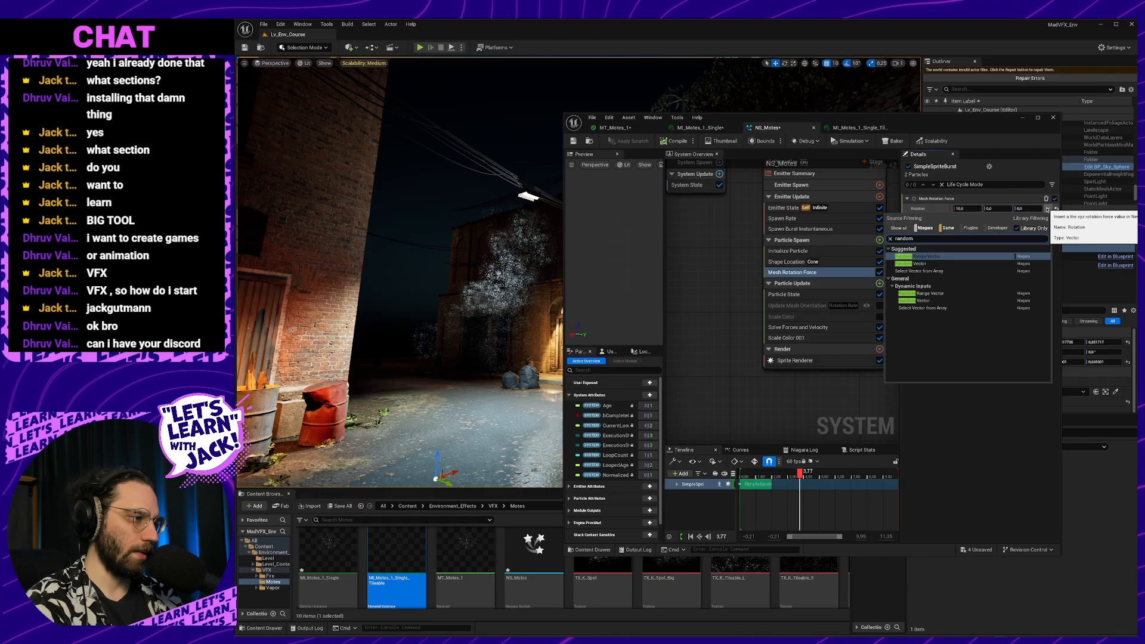
key(Return)
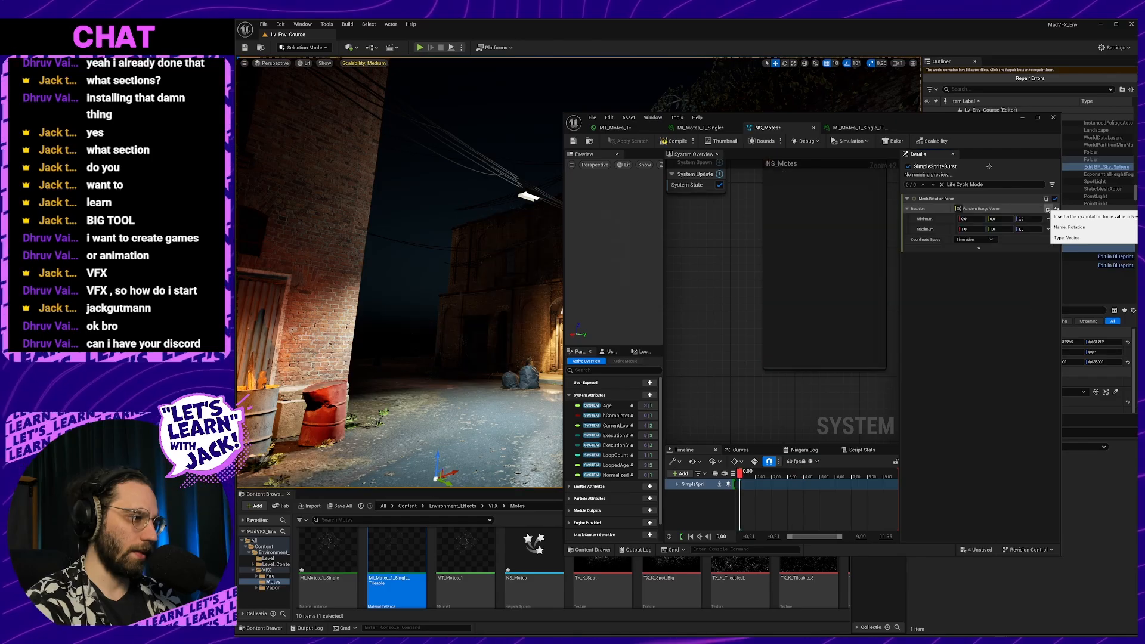
Set the X component of the random rotation range to a Minimum of -360 and a Maximum of 360.
click(978, 220)
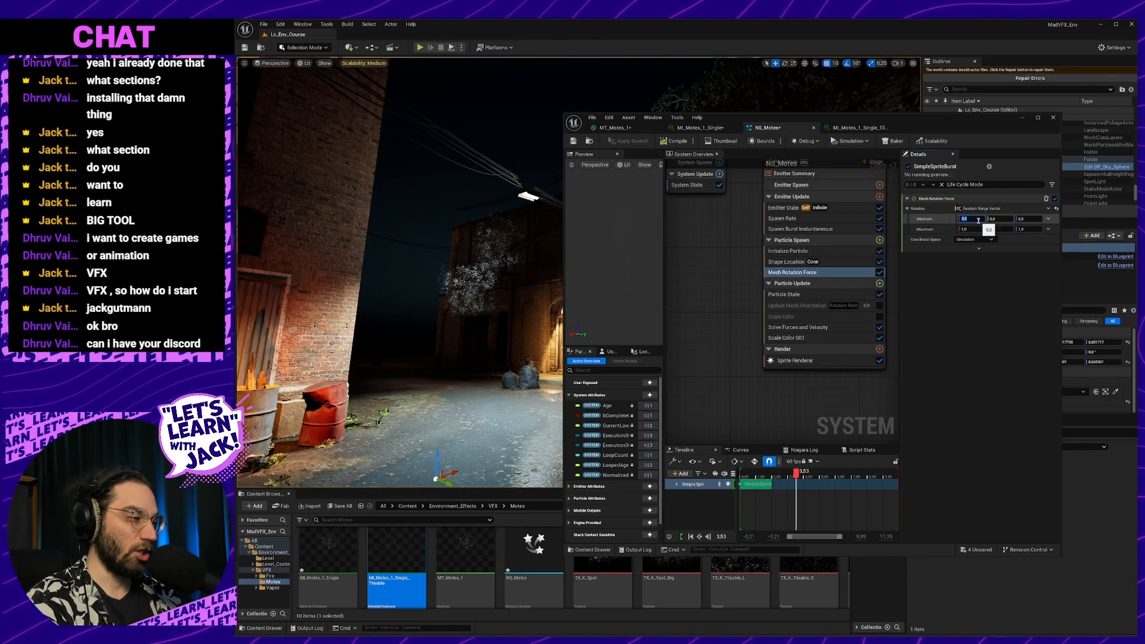
text(100)
key(Return)
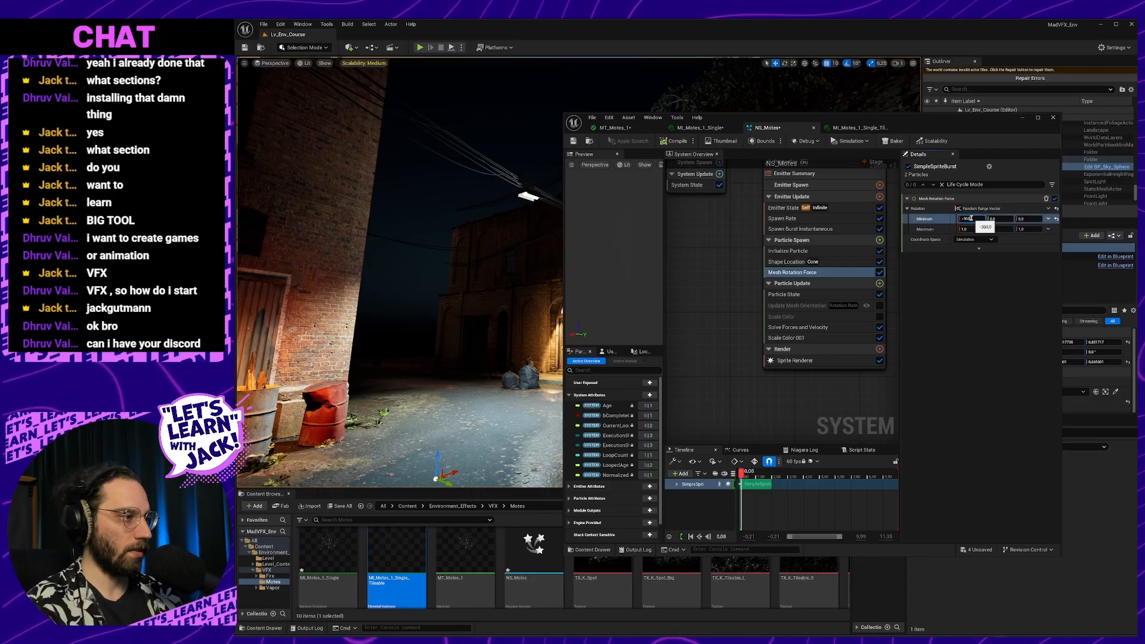
click(972, 219)
text(-360)
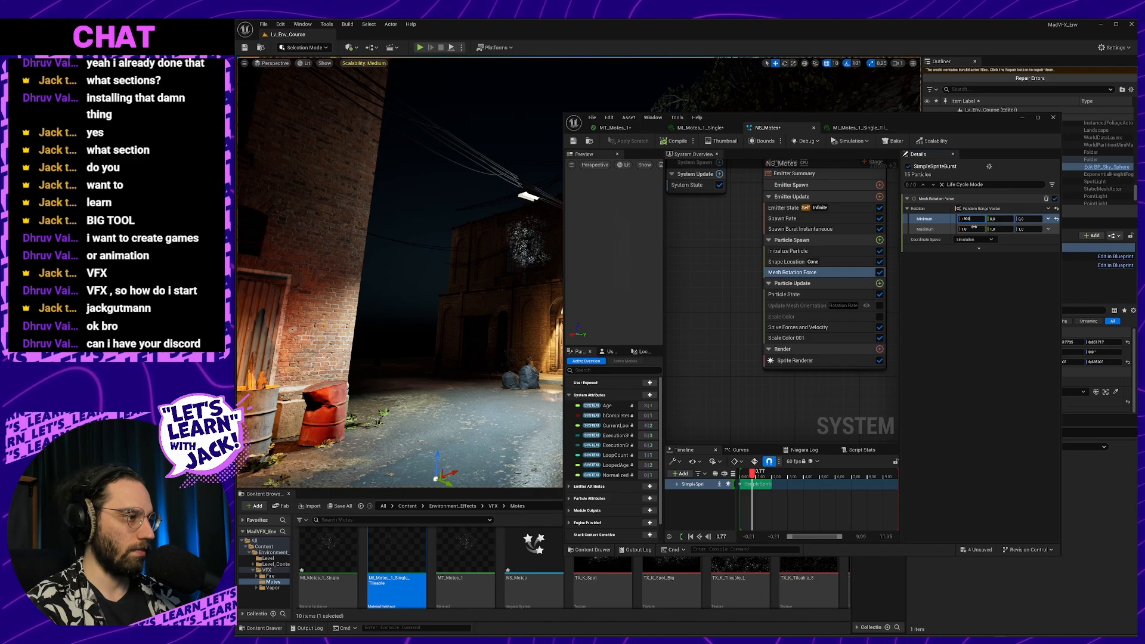
key(Return)
click(971, 229)
text(360)
key(Return)
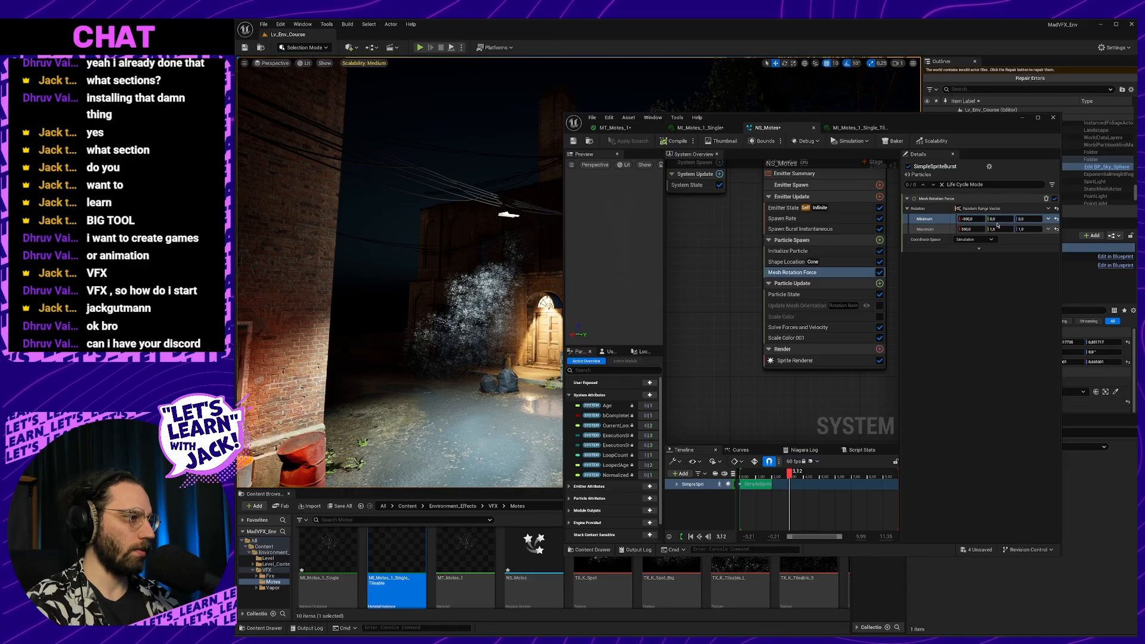
Set the Y and Z components of the random rotation range to -360 for Minimum and 360 for Maximum.
text(-360)
key(Tab)
text(-360)
key(Tab)
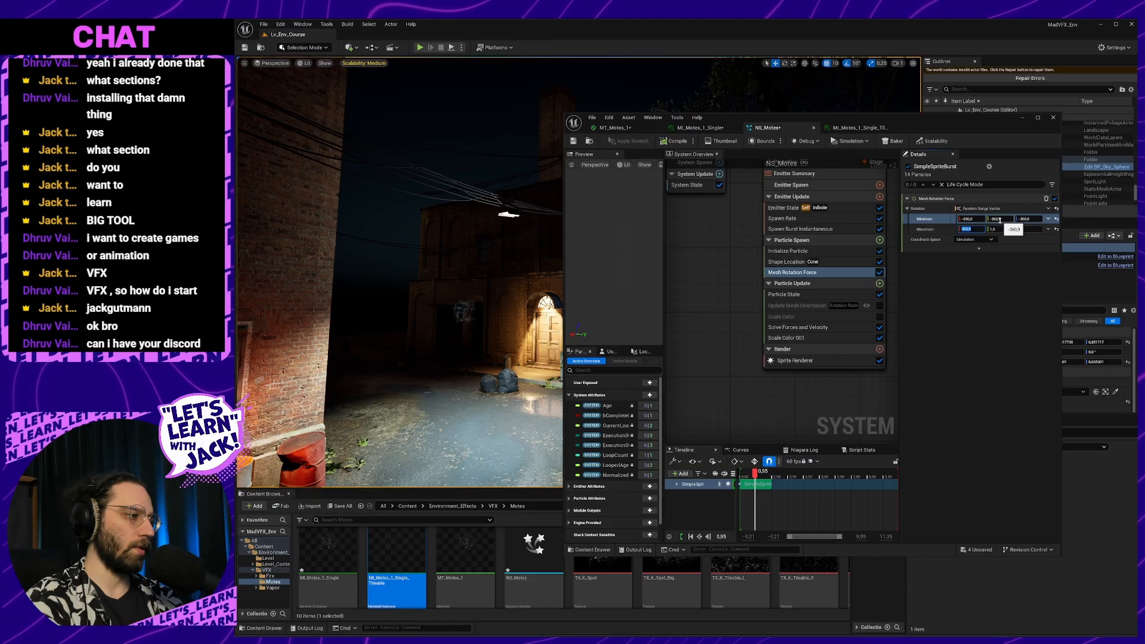
key(Tab)
text(360)
key(Tab)
text(360)
key(Tab)
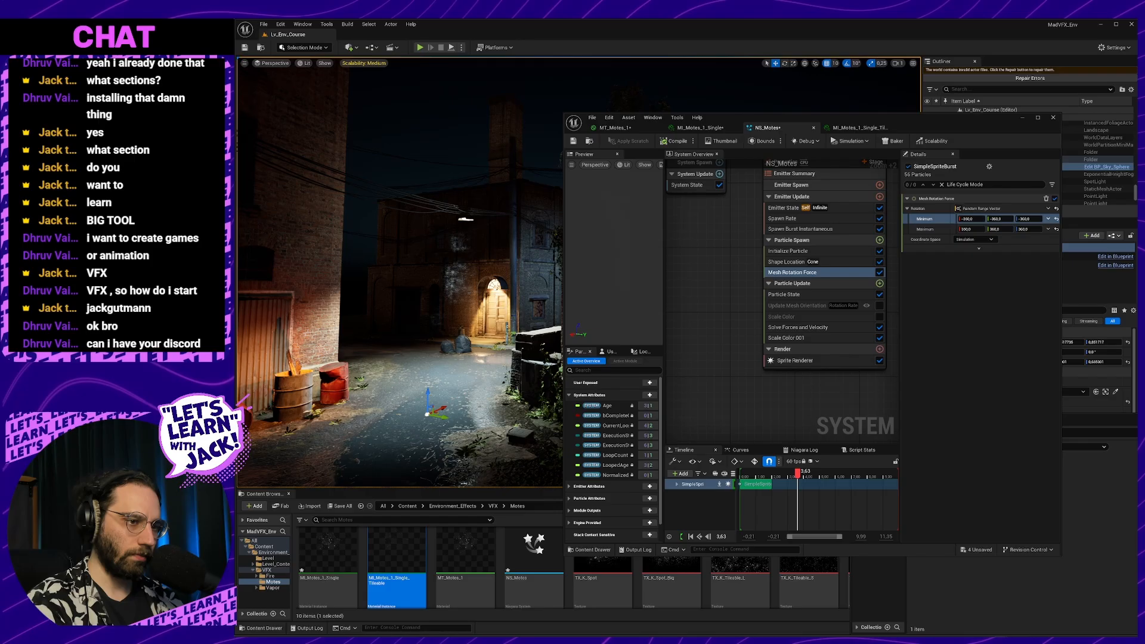
Set Lifetime Min in Initialize Particle to 10 and inspect the motes beneath the street lamp.
click(787, 251)
click(986, 238)
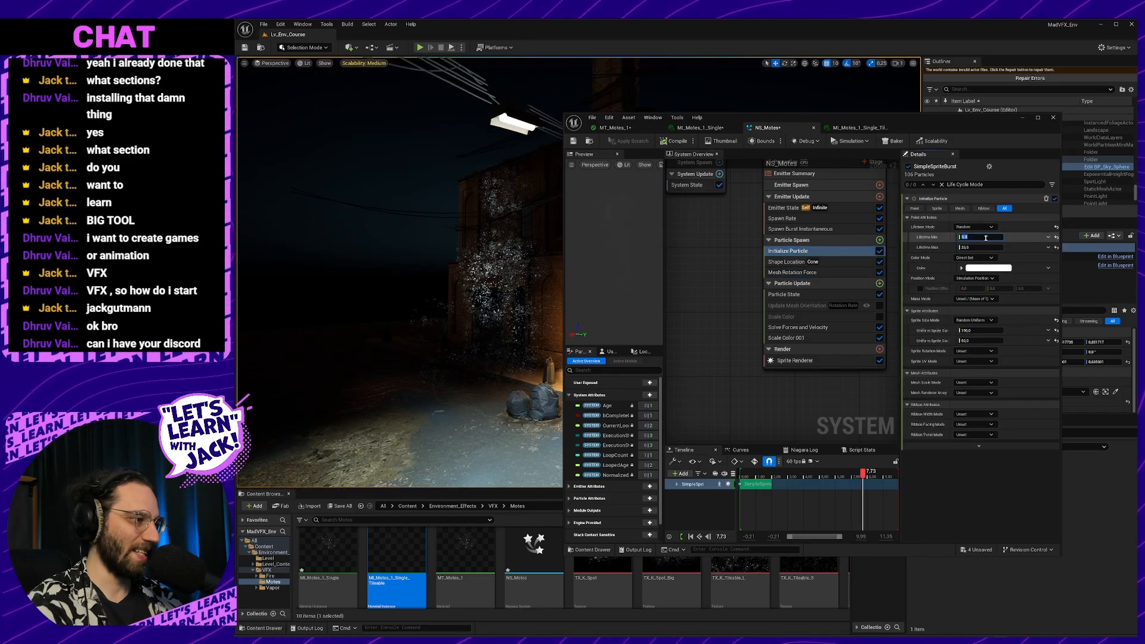
text(10)
key(Return)
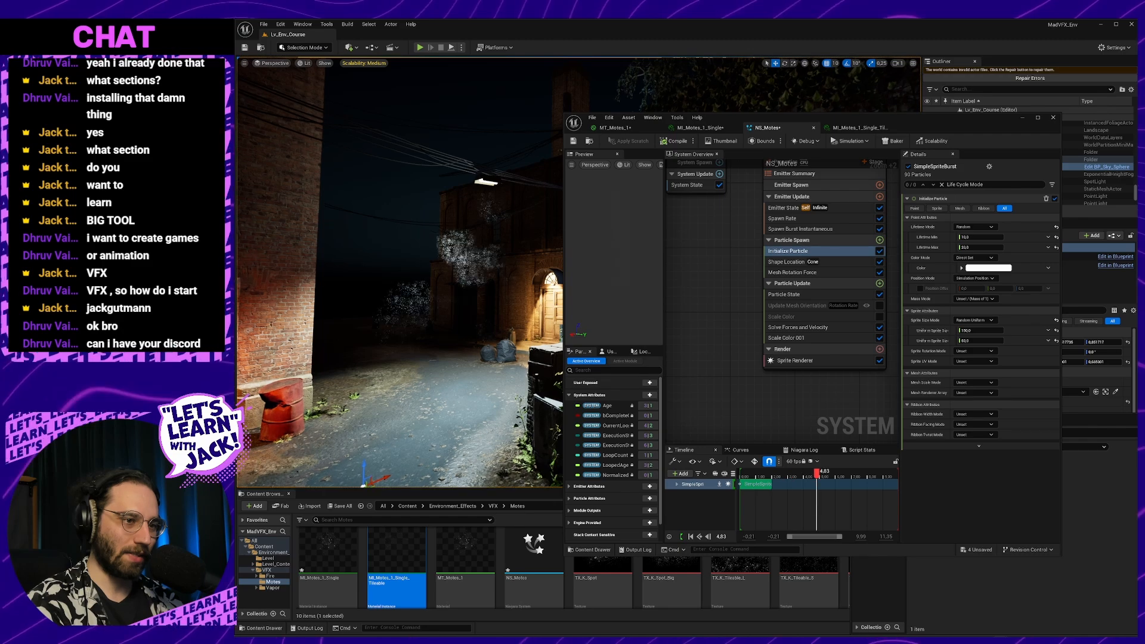
right_drag(529, 342, 494, 313)
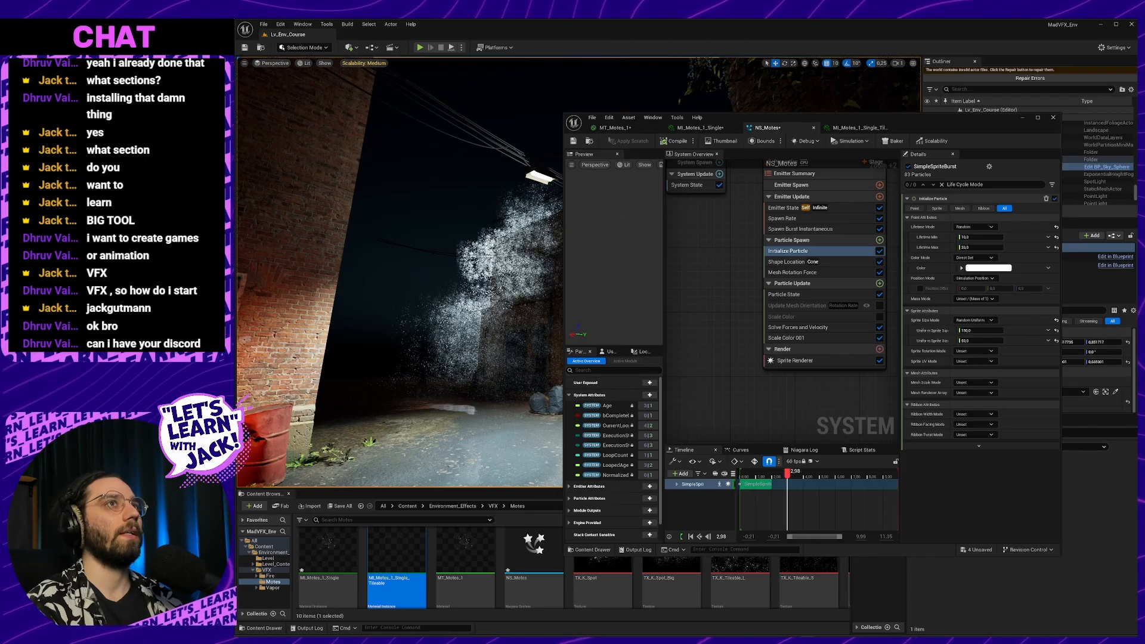
Switch to Krita and fade the motes texture to black around its edges with gradients on the top paint layer.
key(alt+Tab)
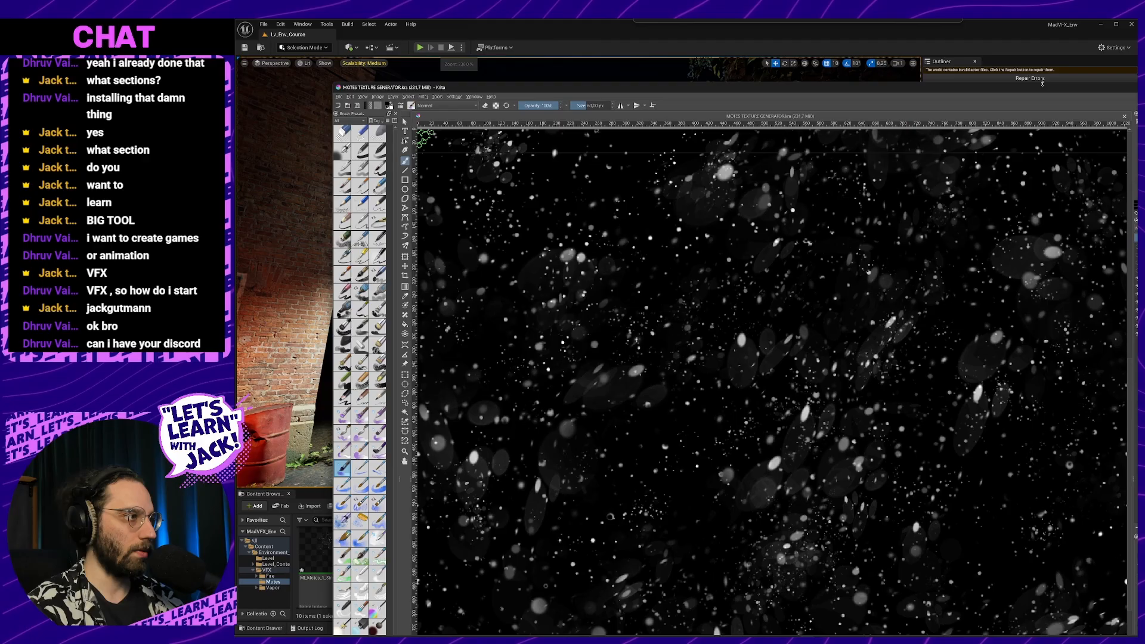
drag(1043, 83, 1002, 117)
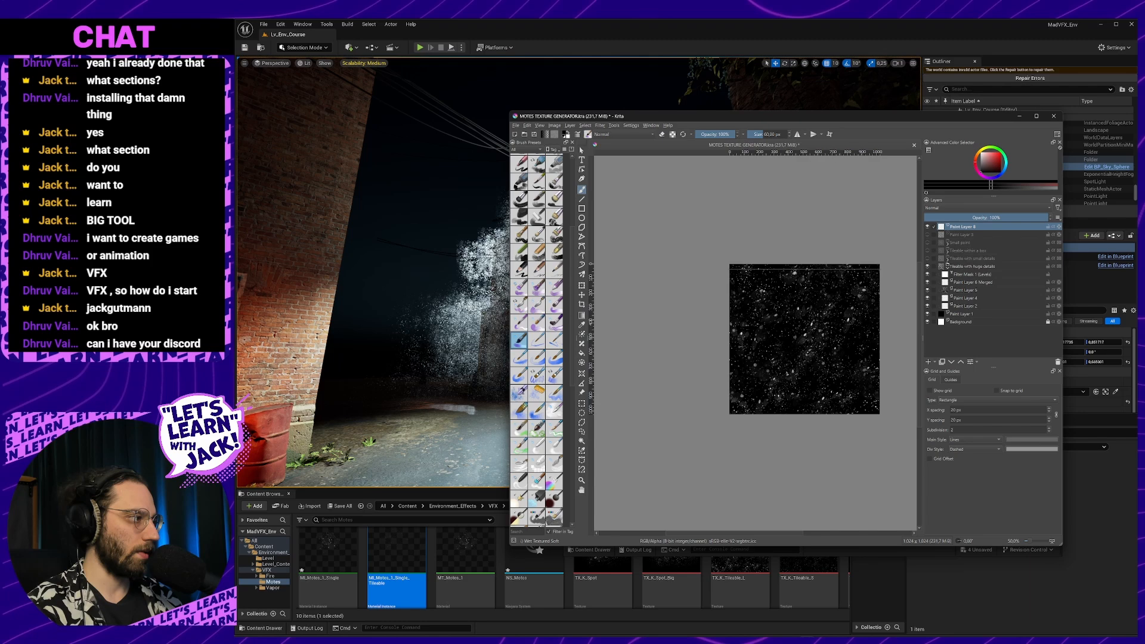
key(alt+Tab)
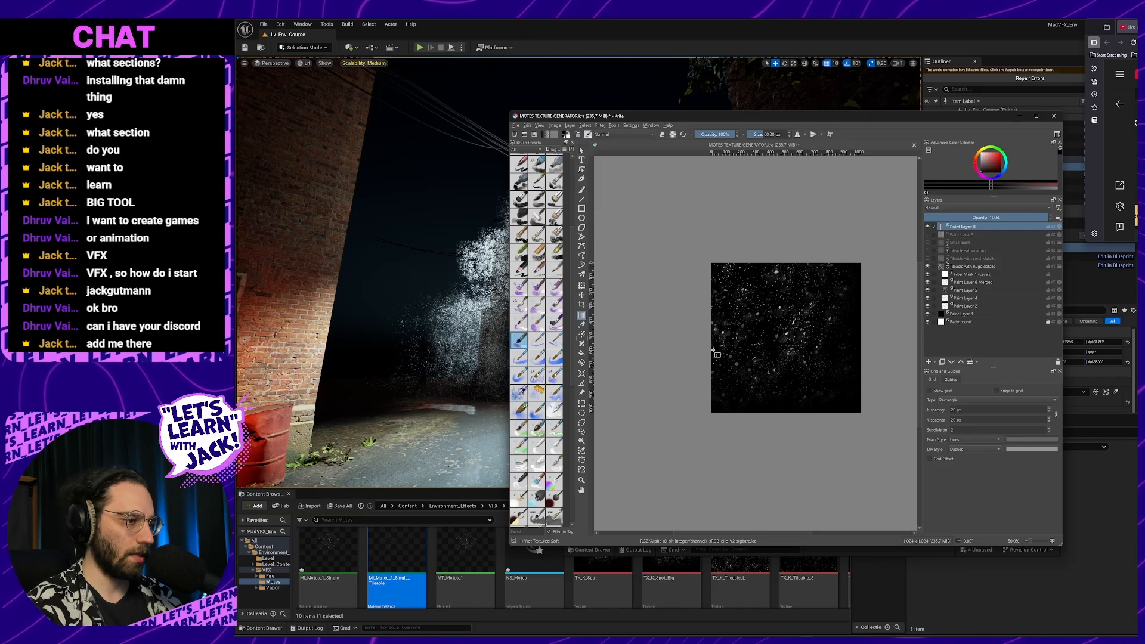
drag(713, 350, 768, 352)
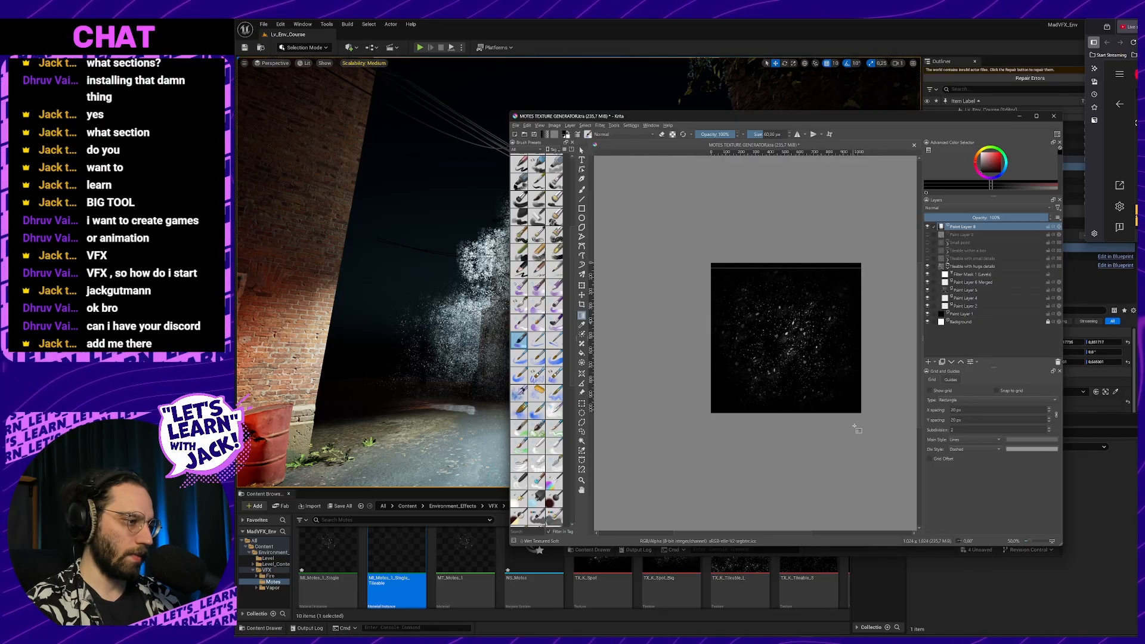
key(1)
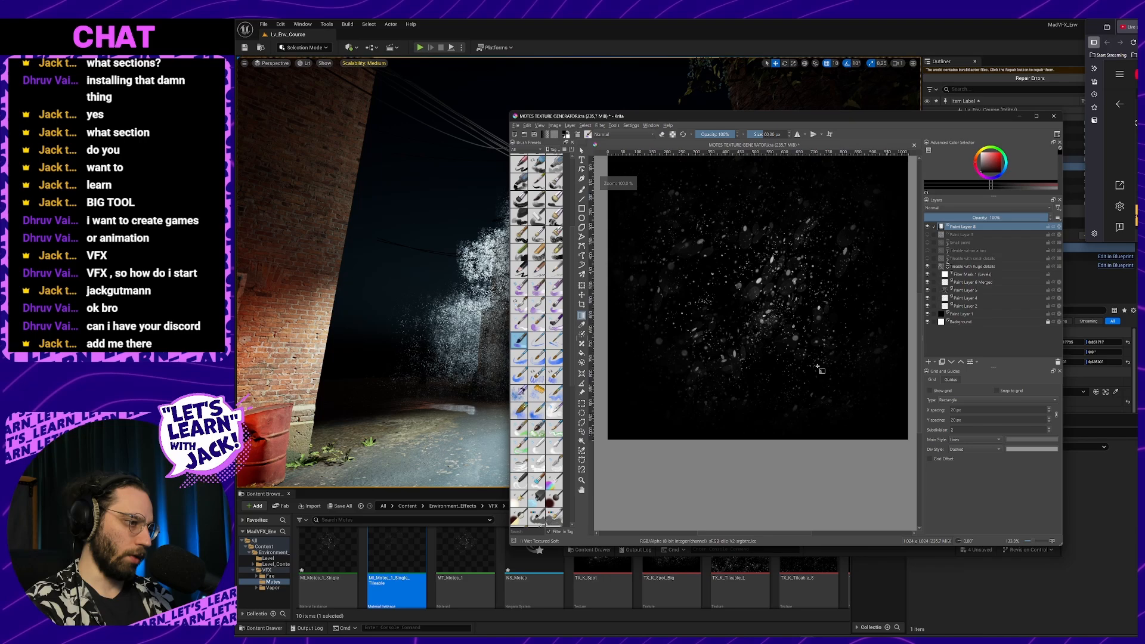
middle_drag(820, 326, 805, 389)
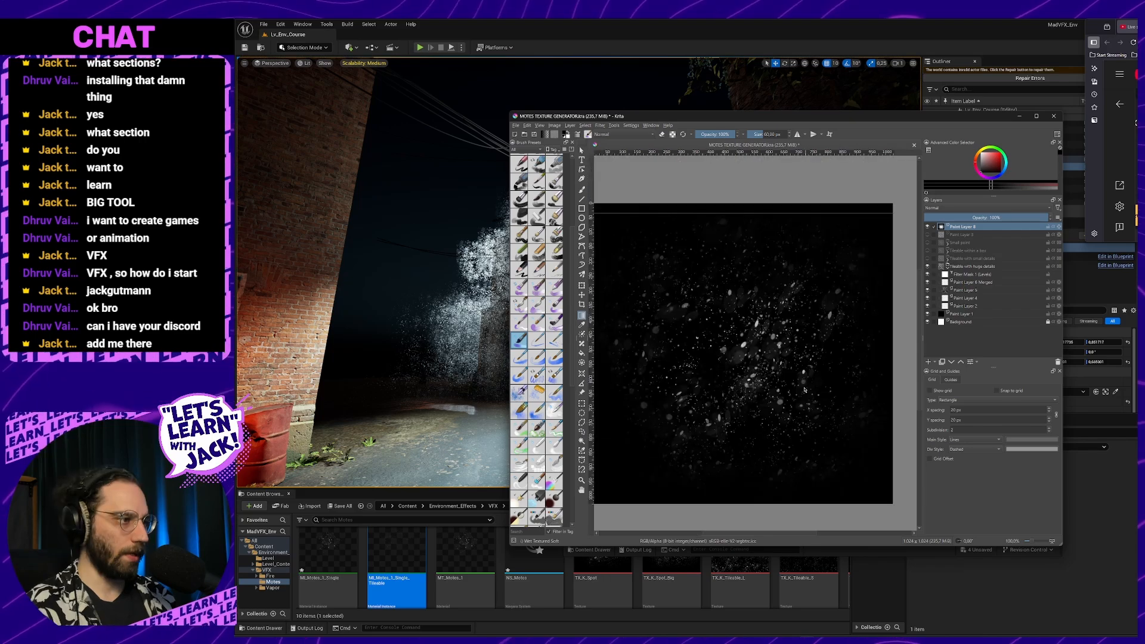
Save the faded texture under the new name TX_K_Single_Tielable in the MAD VFX EXPORTS Krita folder.
key(ctrl+shift+s)
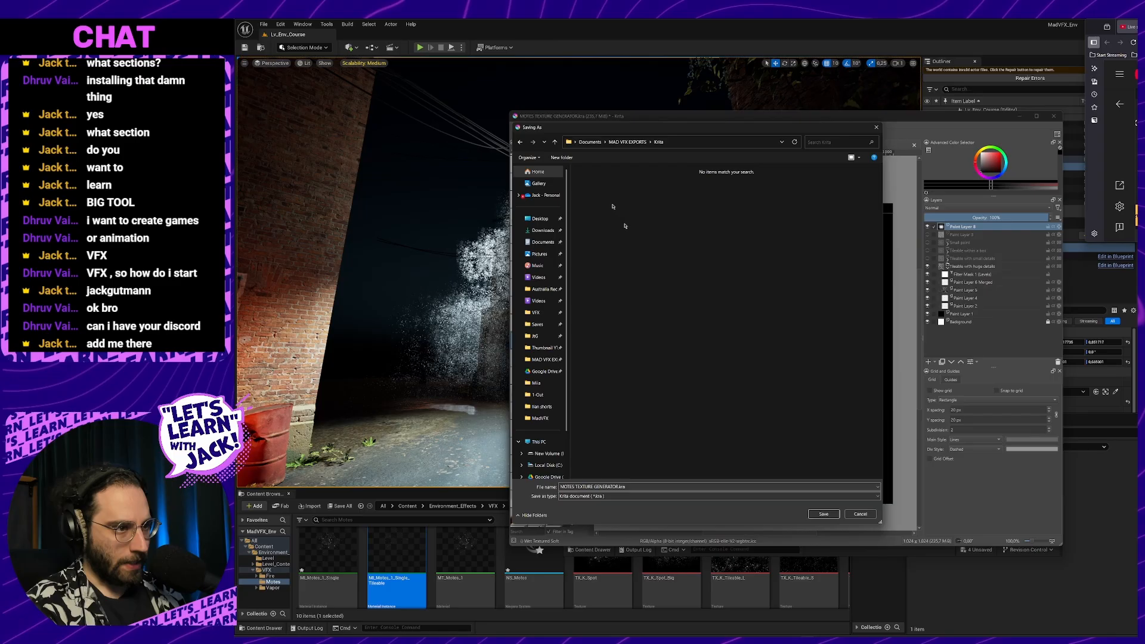
text(experieme)
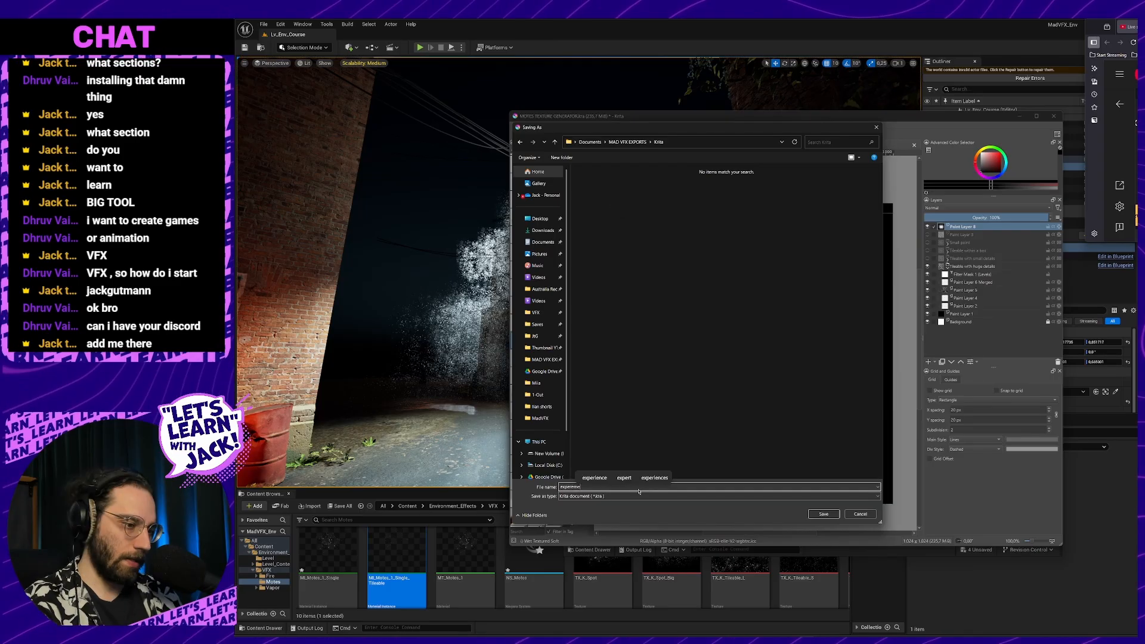
key(Home)
text(TX)
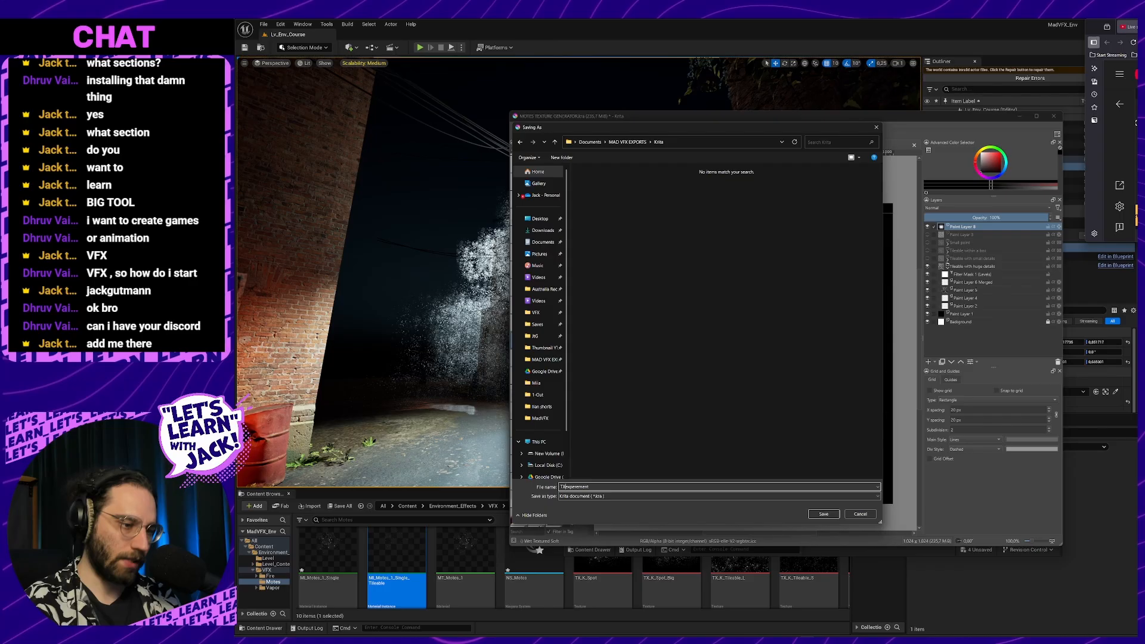
drag(565, 487, 638, 488)
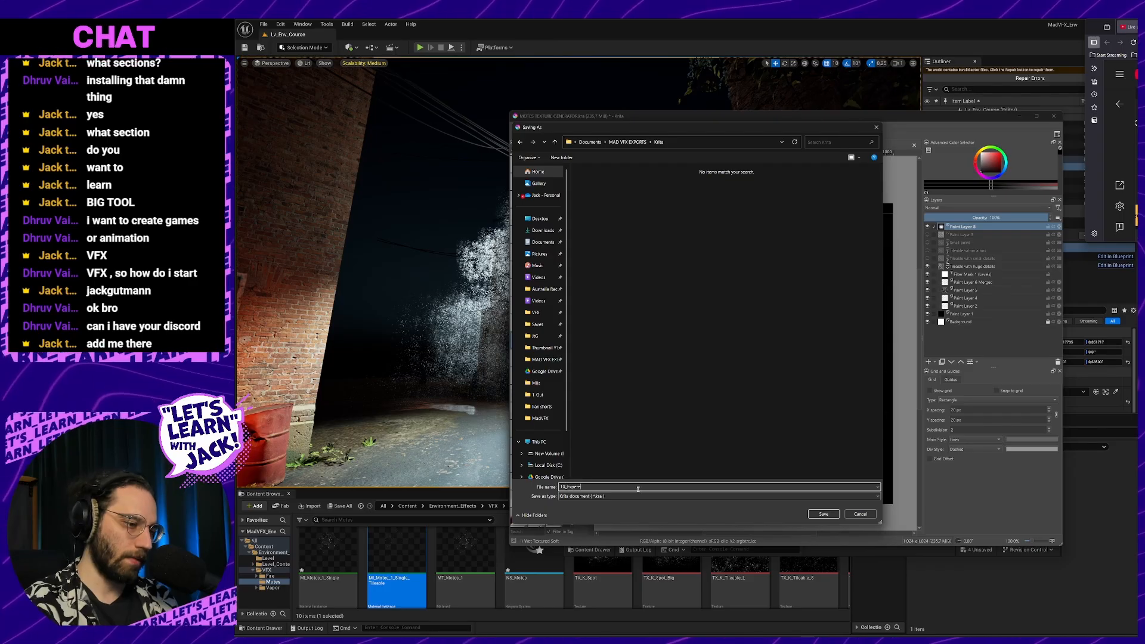
text(_Ex)
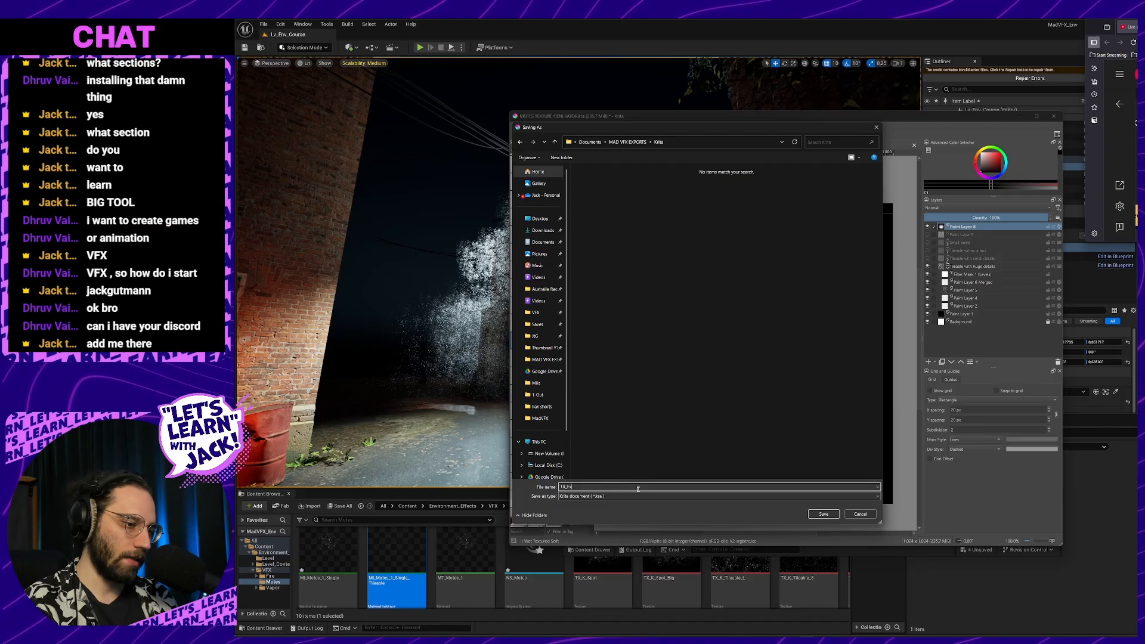
key(BackSpace)
key(BackSpace)
text(Si)
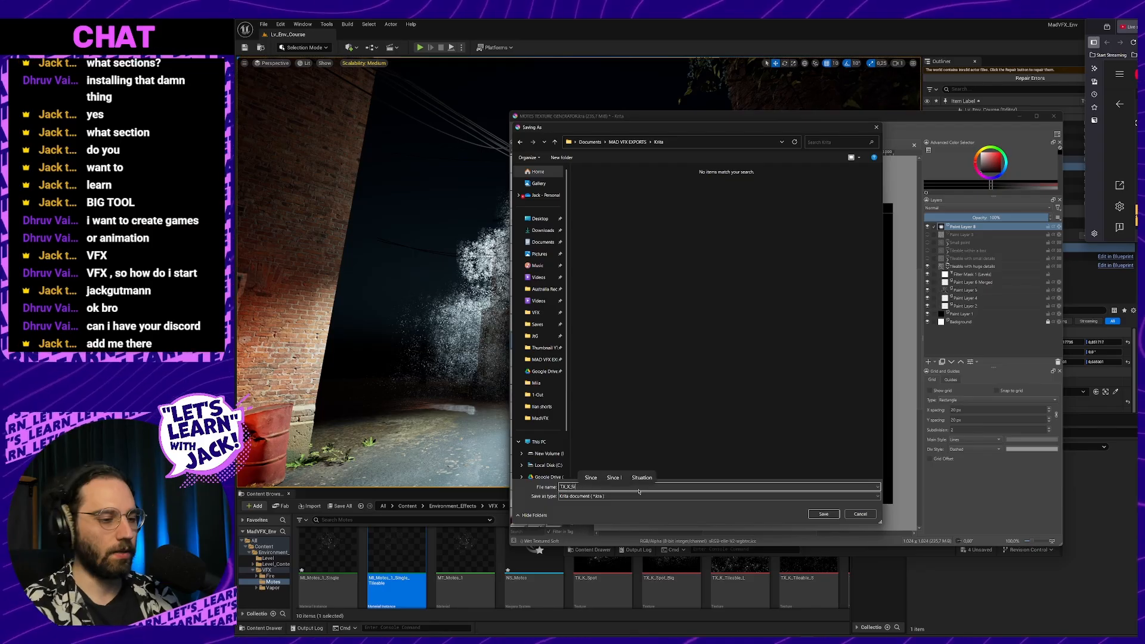
text(ngle)
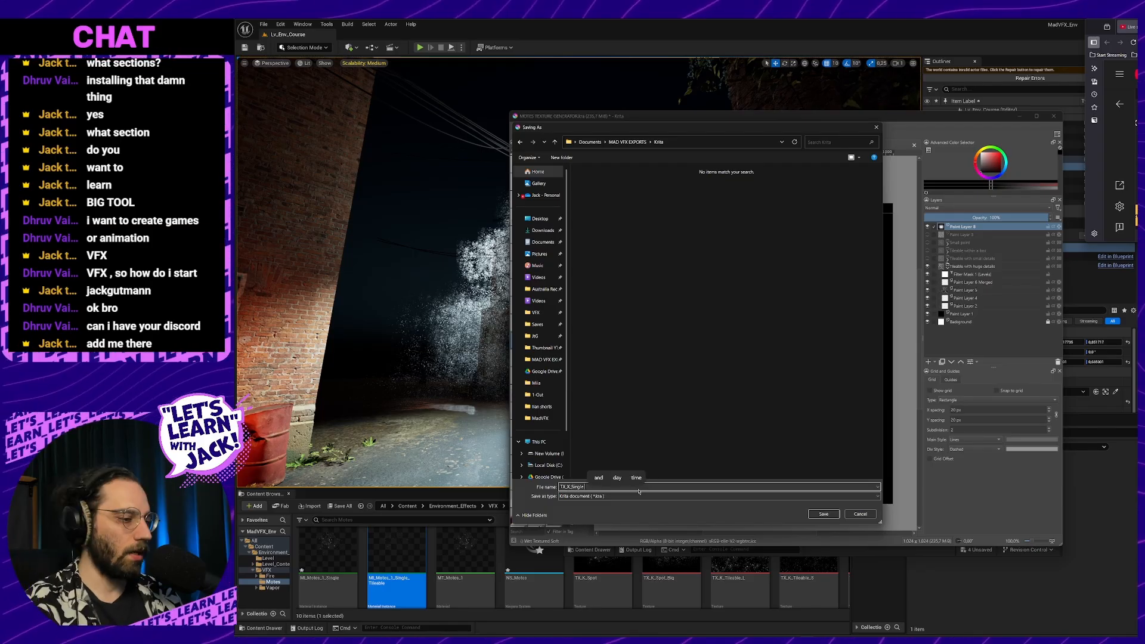
text(_Tielabl)
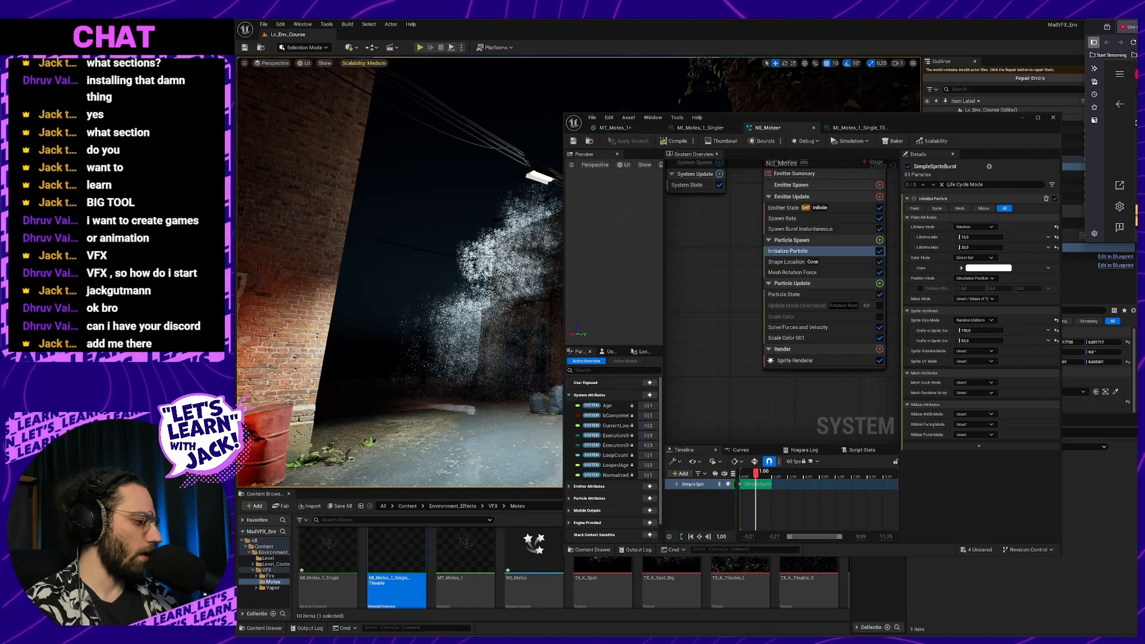
Export TX_K_Single_Tielable as a JPEG image and import it into the Motes folder of the Unreal project.
key(alt+Tab)
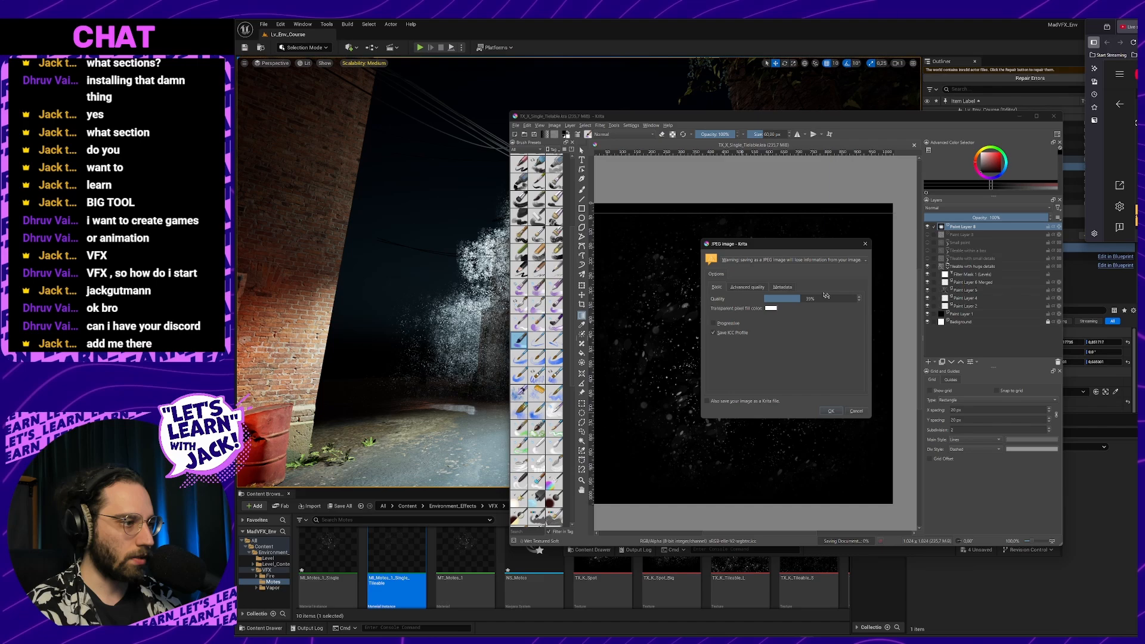
key(Return)
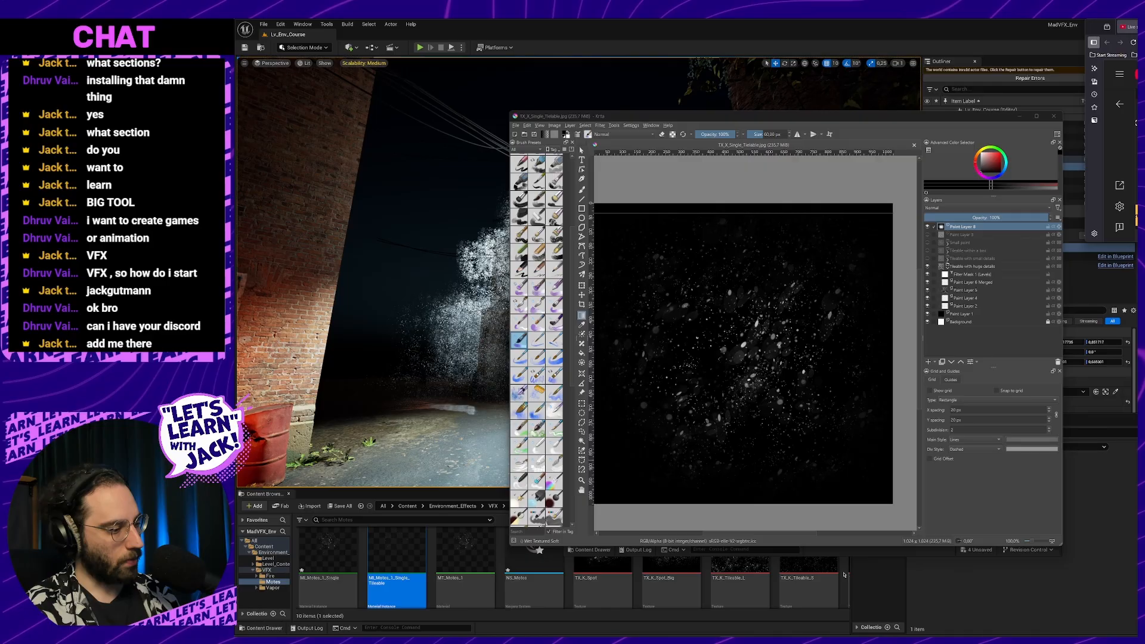
scroll(1117, 542, down, 1)
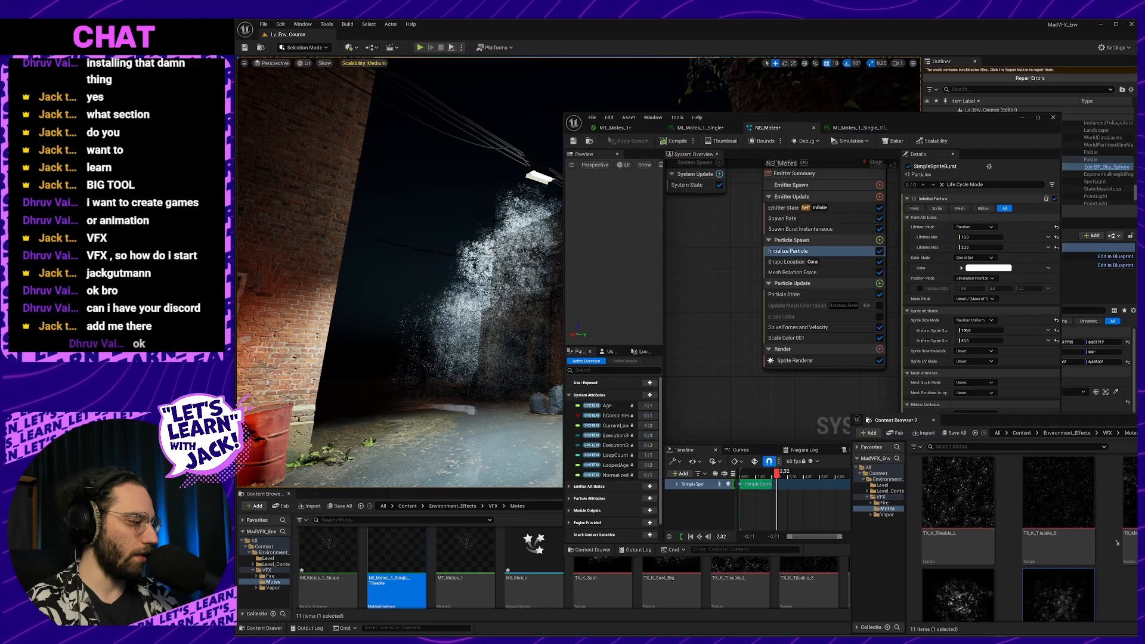
click(934, 420)
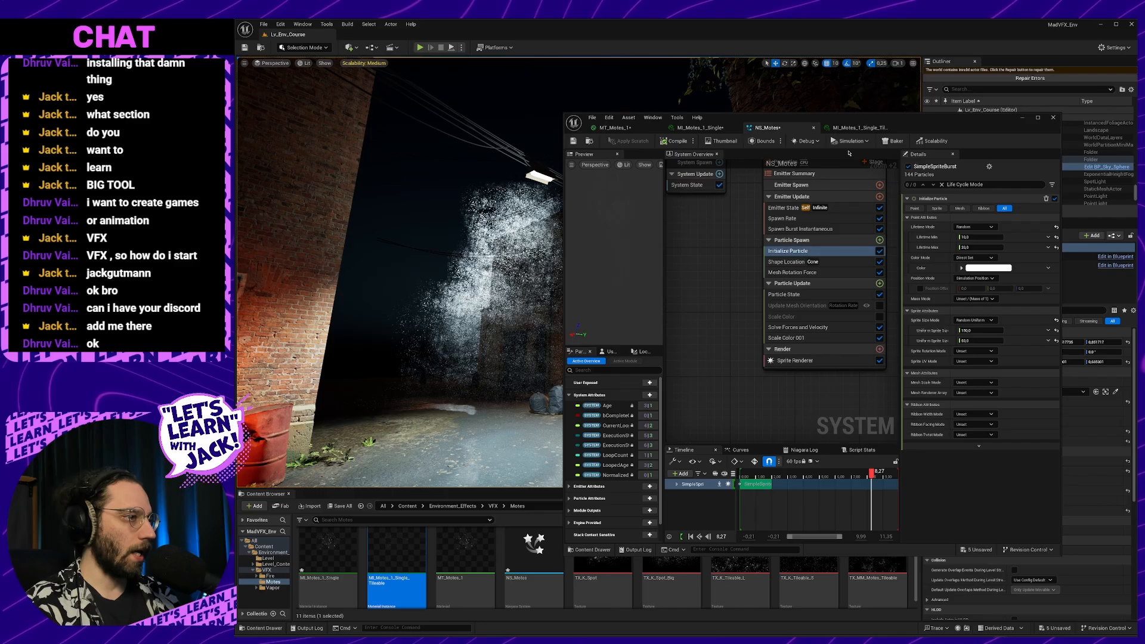
Assign the TX_K_Single_Tielable texture to the mask parameter of the MI_Motes_1_Single_Tileable material instance.
click(858, 128)
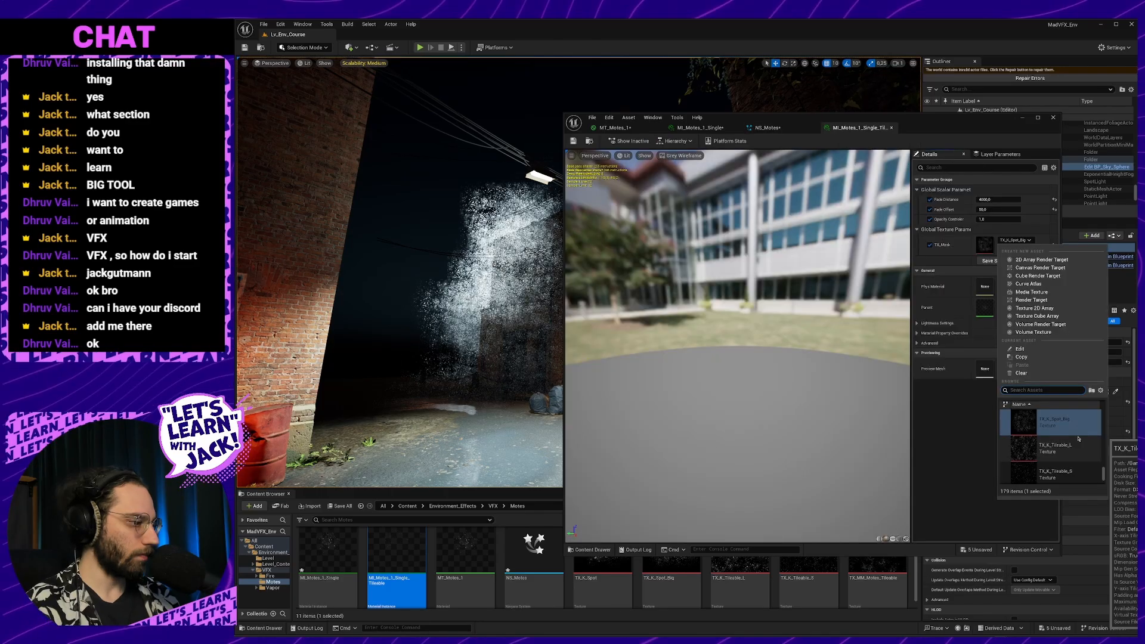
scroll(1079, 439, down, 1)
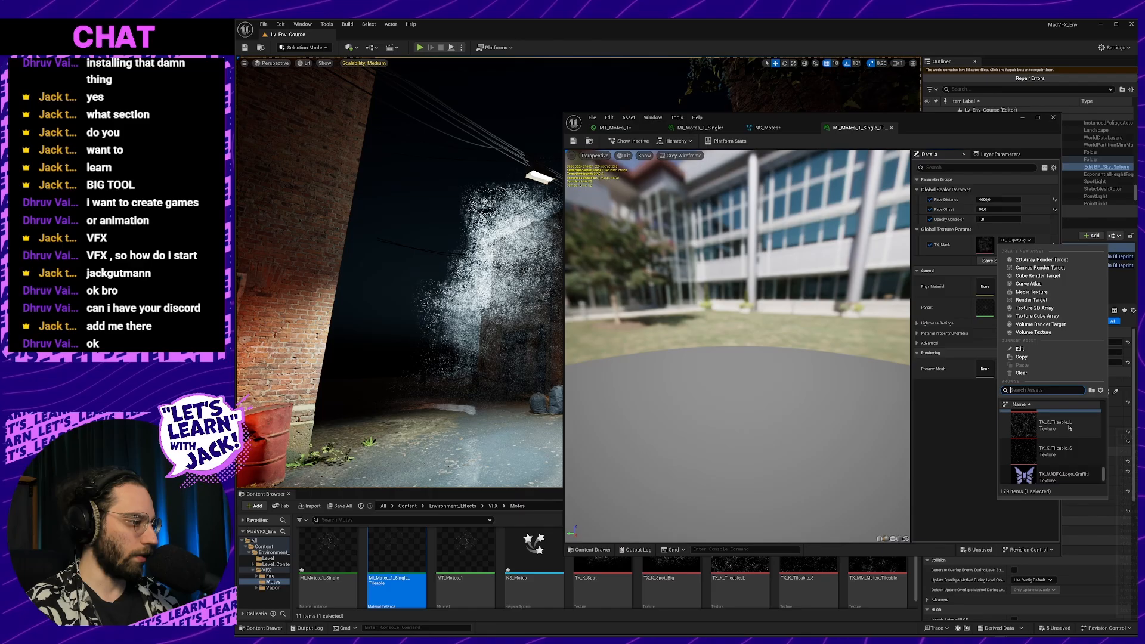
scroll(1073, 427, down, 3)
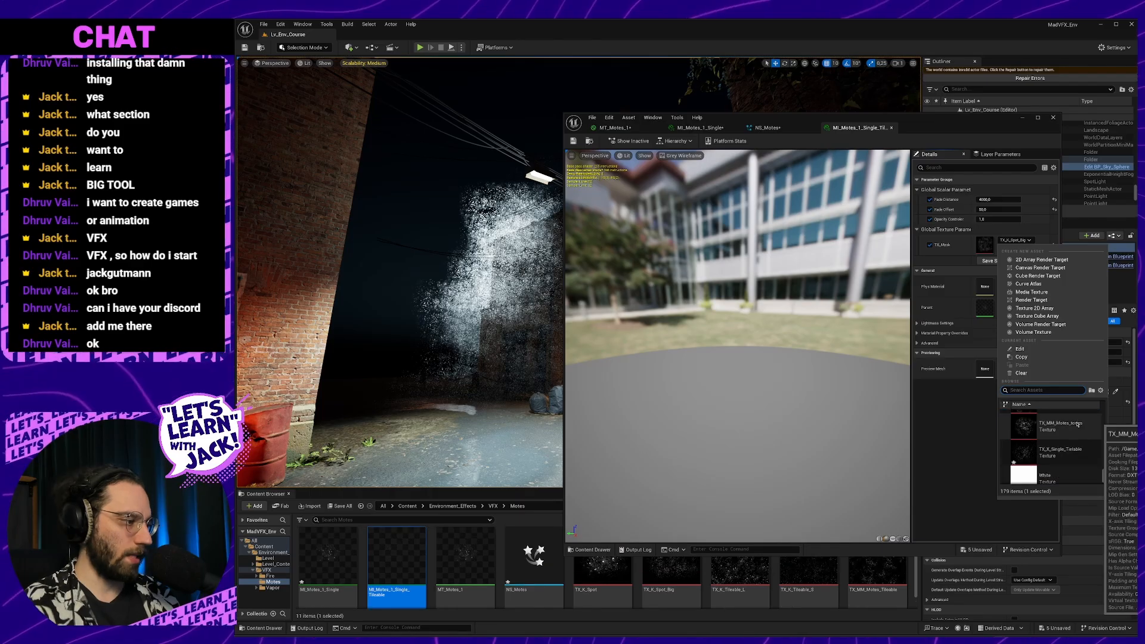
click(1060, 452)
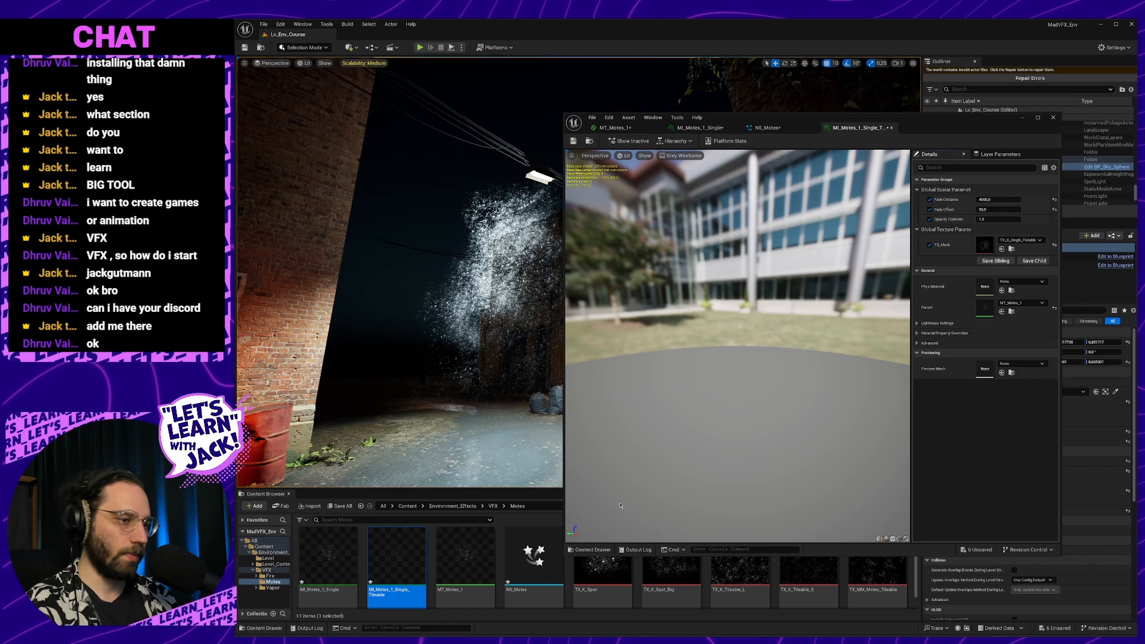
Lower the Opacity Contrast of MI_Motes_1_Single_Tileable, trying 0.5 first and a smaller value after it.
click(1008, 220)
text(0)
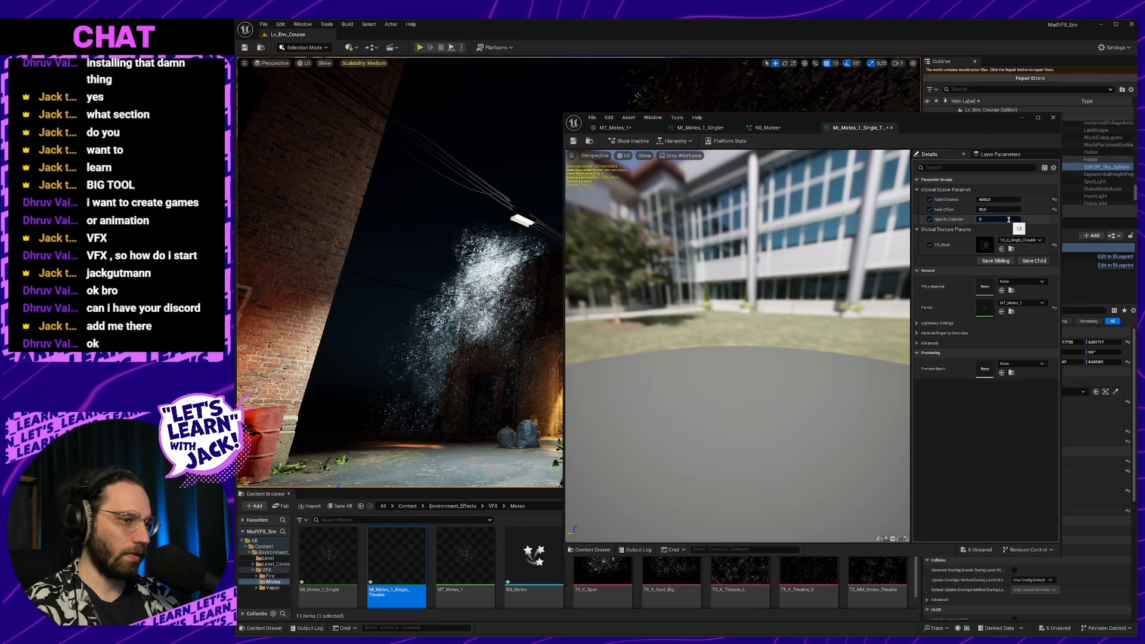
text(.5)
key(Return)
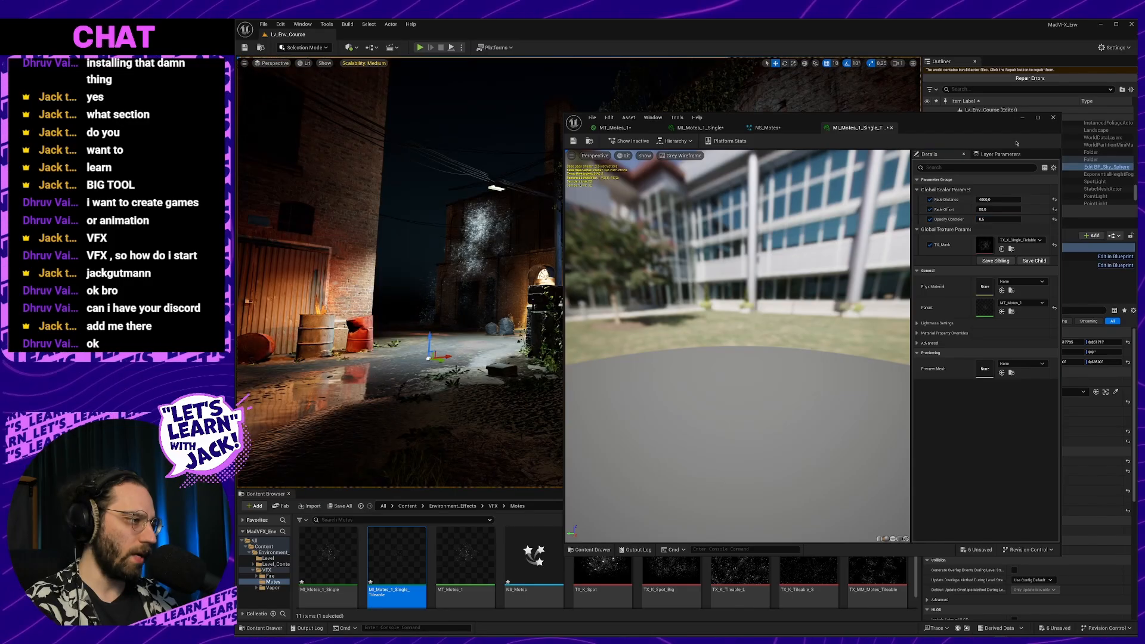
click(998, 219)
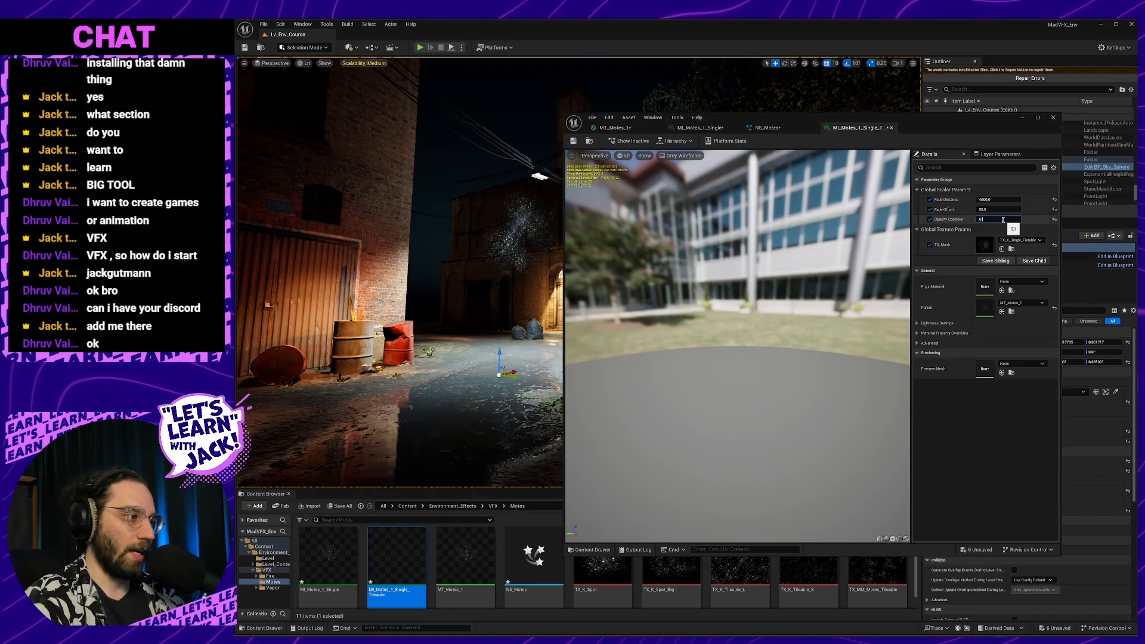
text(0.0)
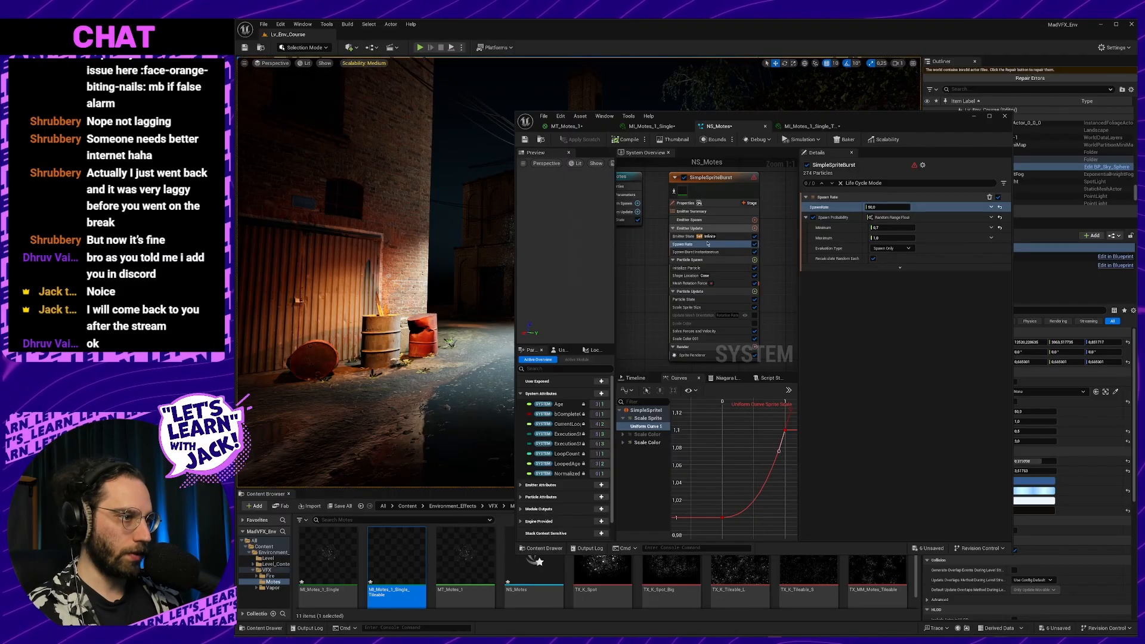
Set the Sprite Rotation Mode to Random in the Initialize Particle module of NS_Motes.
click(709, 269)
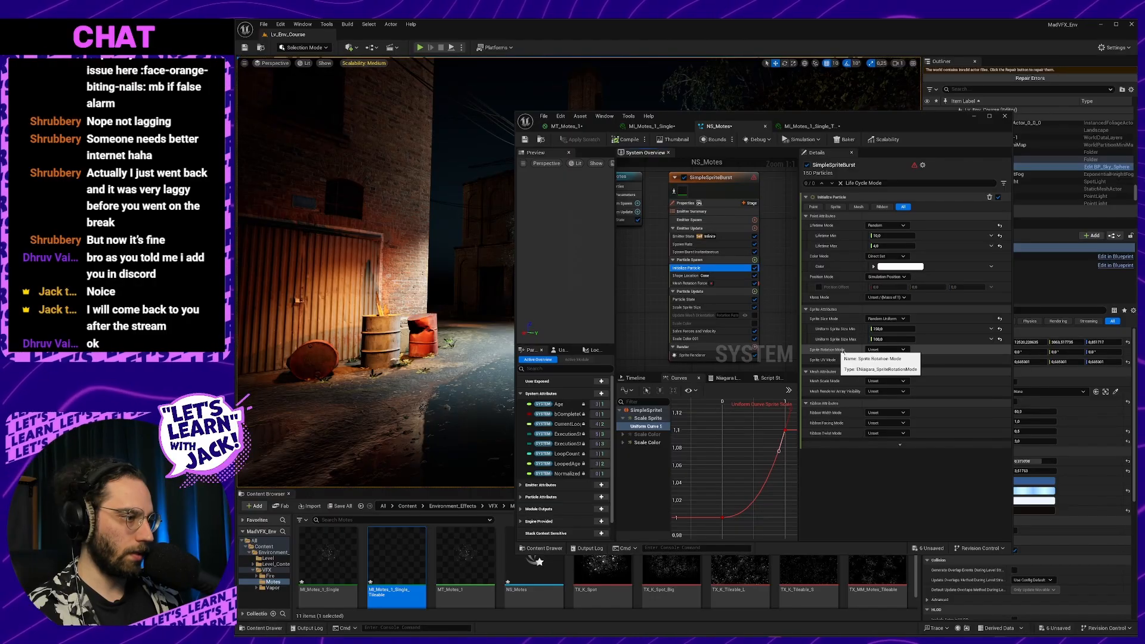
click(887, 350)
click(883, 369)
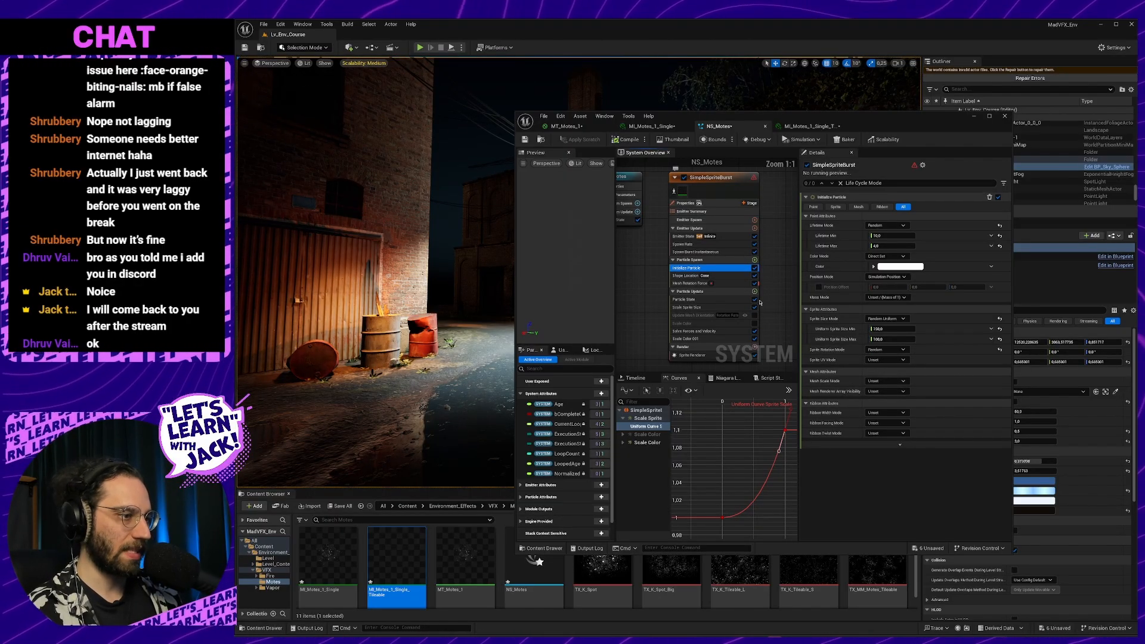
Delete the Update Mesh Orientation, Mesh Rotation Force and disabled Scale Color modules from the NS_Motes emitter.
click(701, 316)
key(Delete)
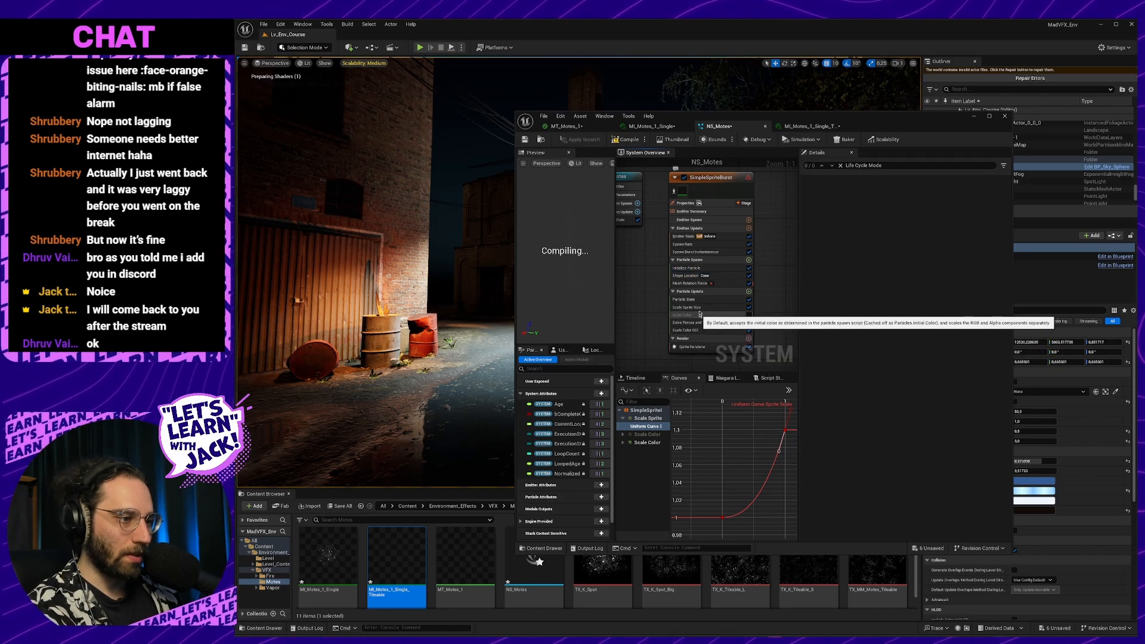
click(702, 284)
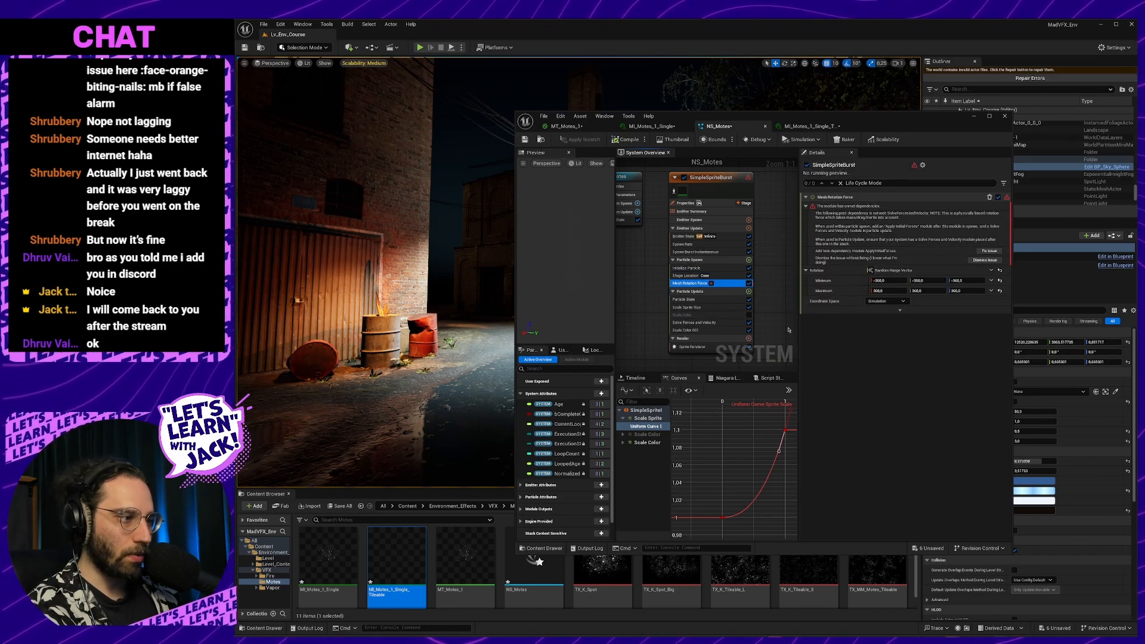
key(Delete)
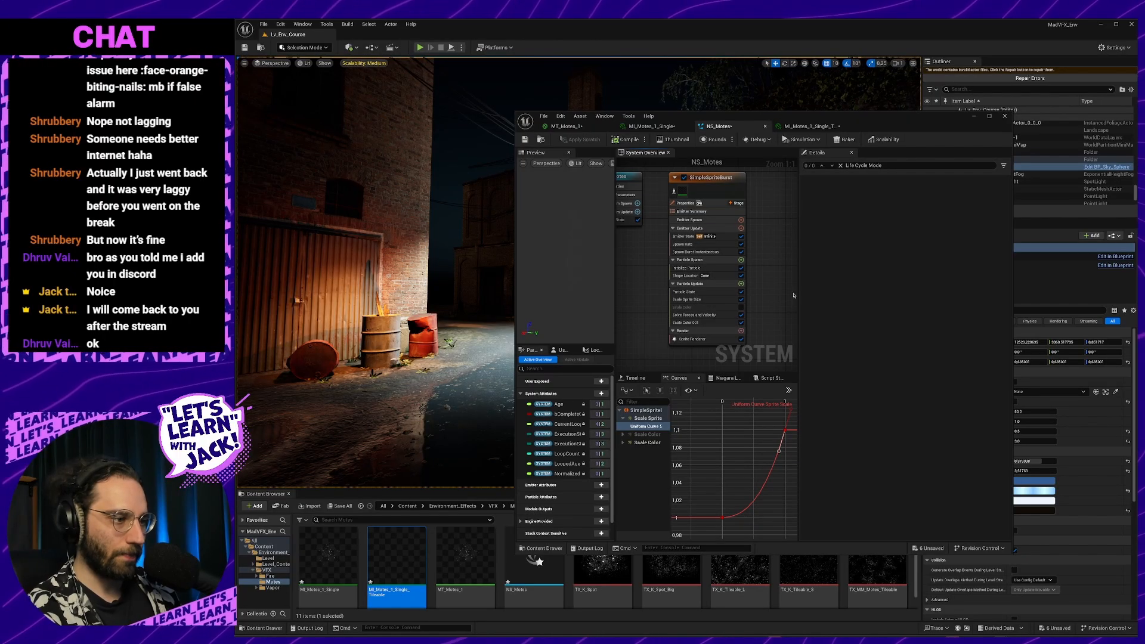
click(715, 294)
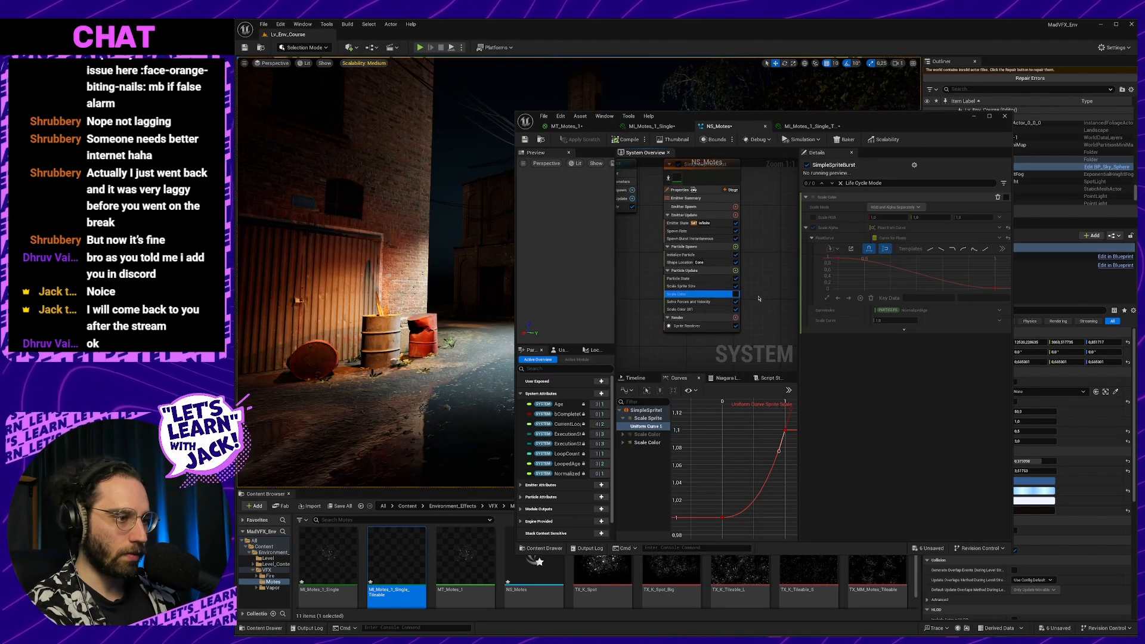
key(Delete)
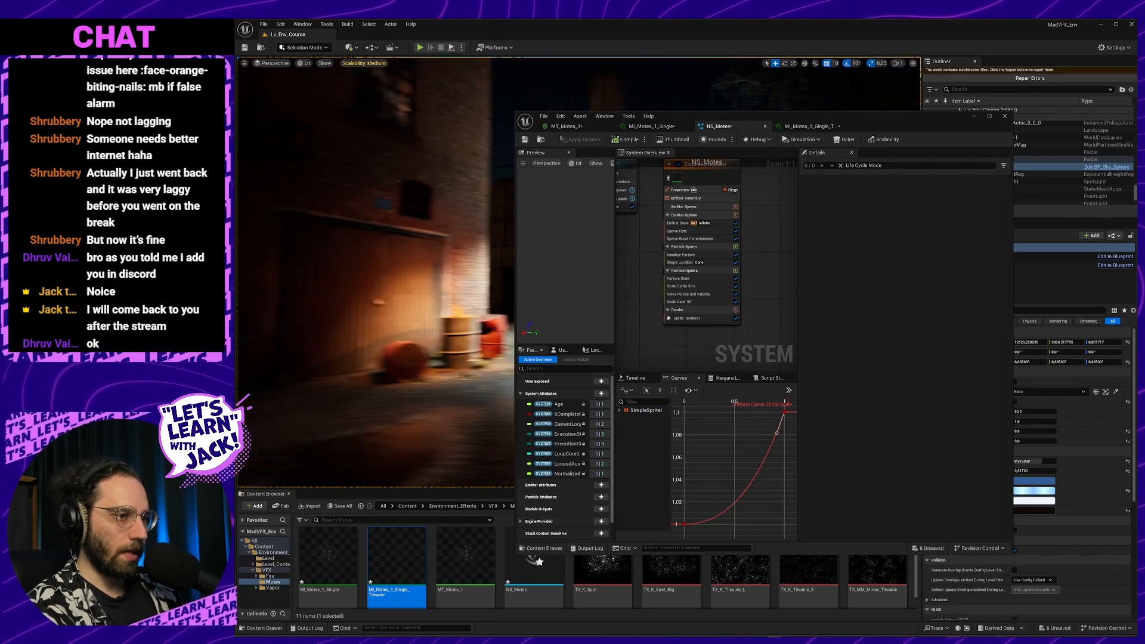
Add a Curl Noise Force module to the emitter's Particle Update group and save NS_Motes.
right_drag(450, 267, 474, 231)
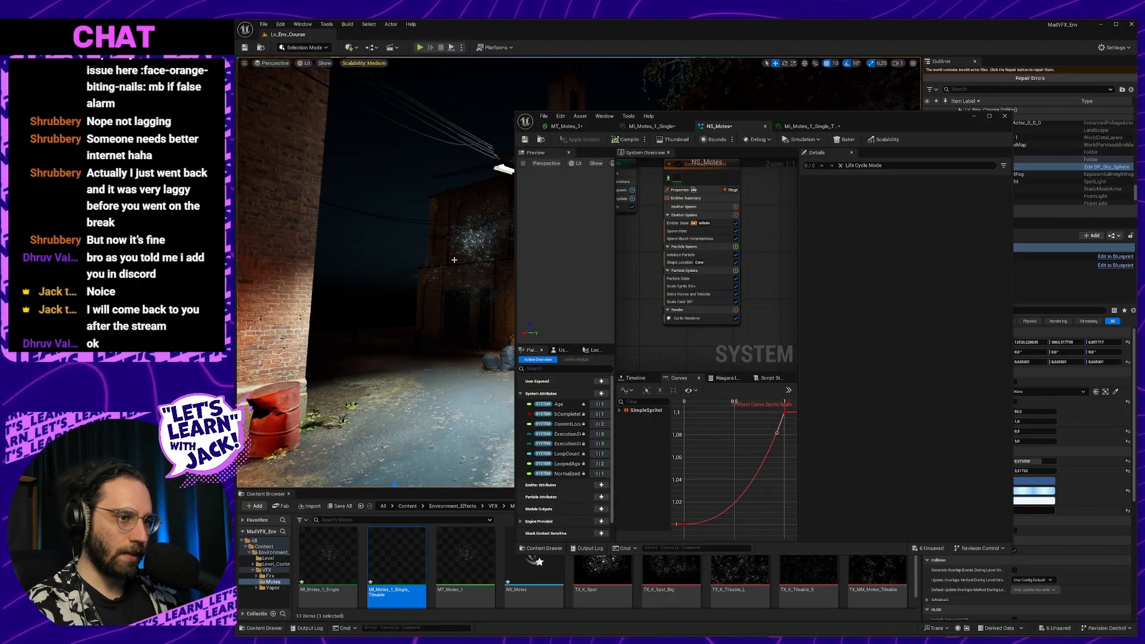
click(736, 271)
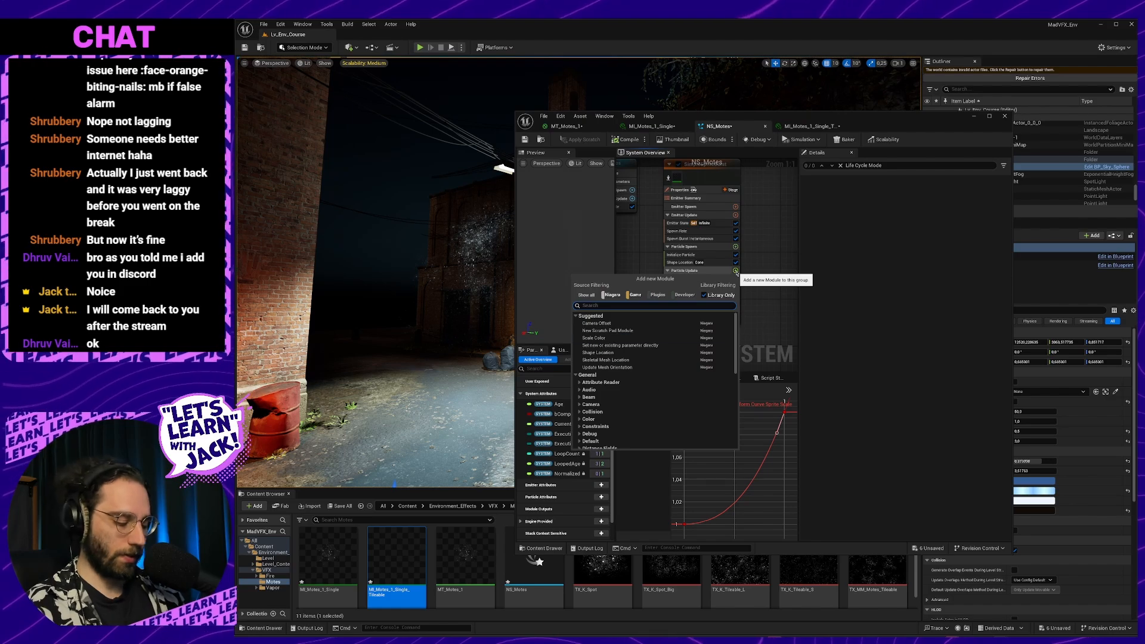
text(cu)
key(Return)
key(ctrl+s)
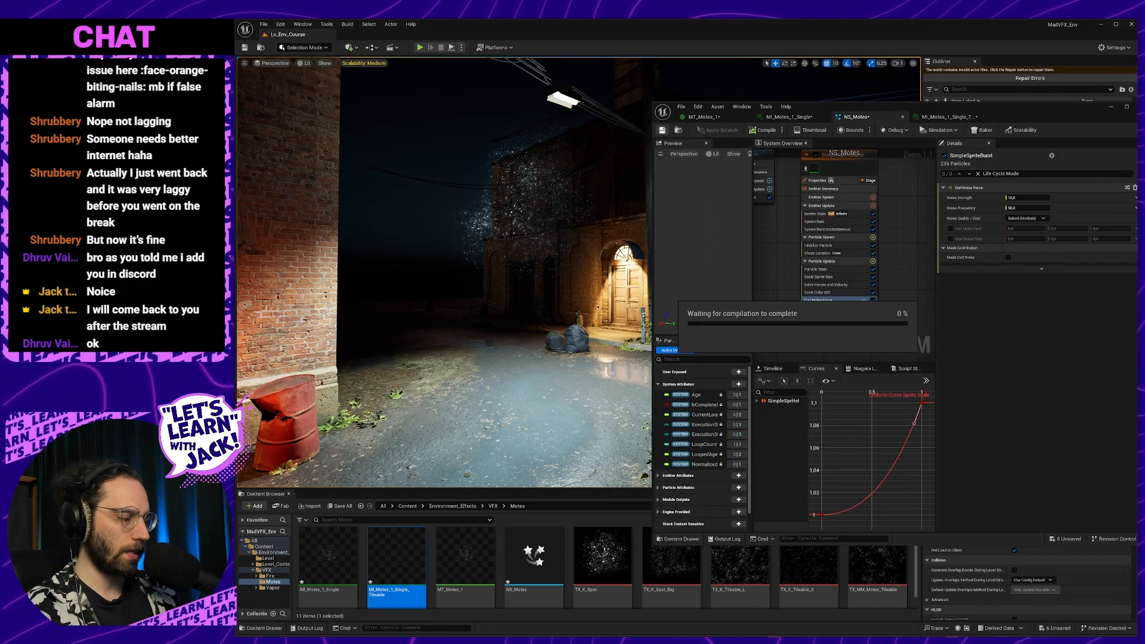
Check the course video in the browser, and replace the old Solve Forces and Velocity module with a new one after Curl Noise Force.
right_drag(555, 322, 465, 321)
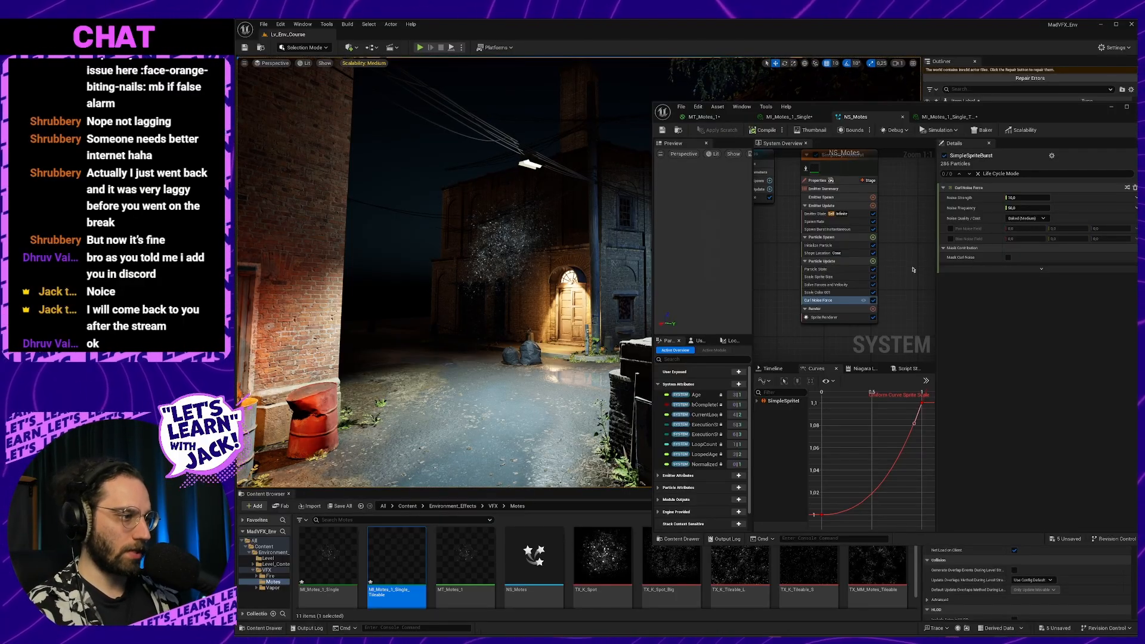
key(alt+Tab)
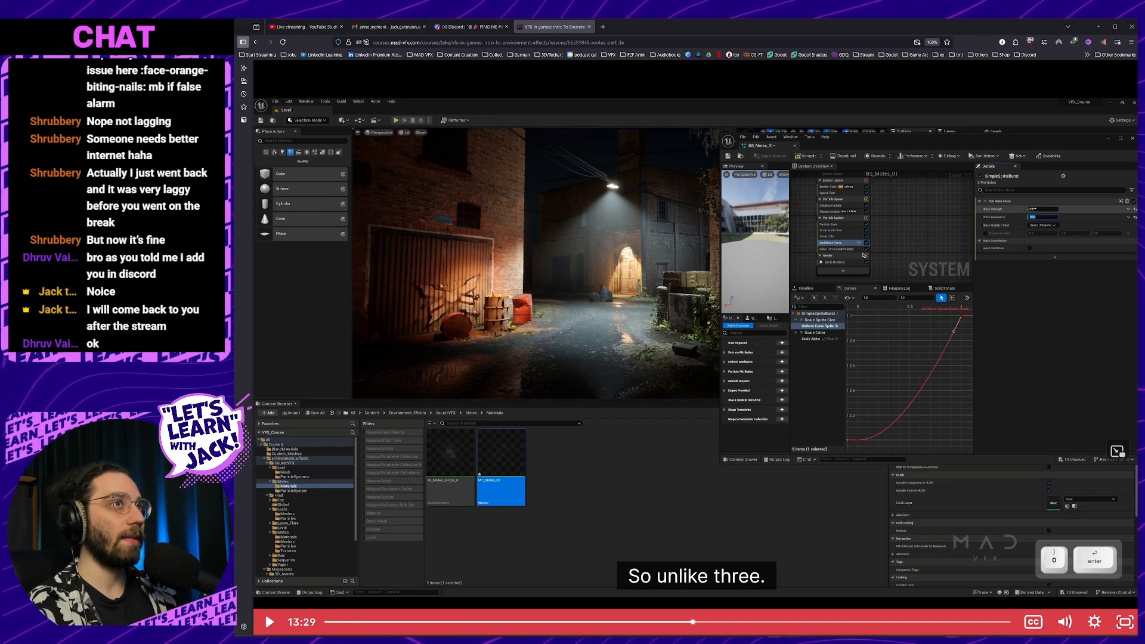
key(alt+Tab)
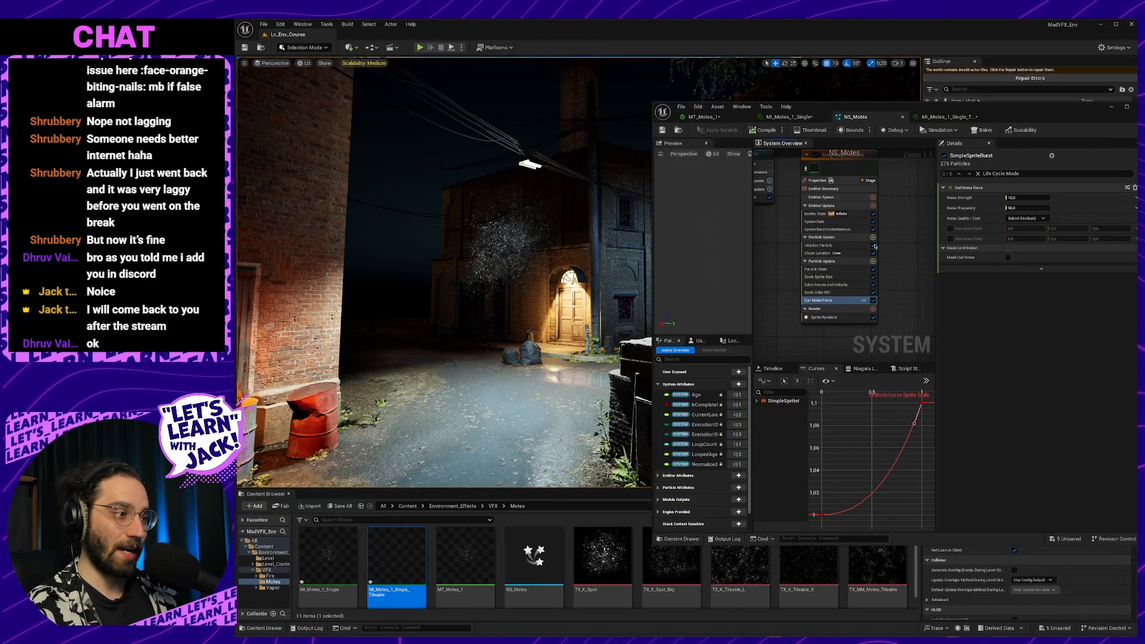
click(873, 262)
text(so)
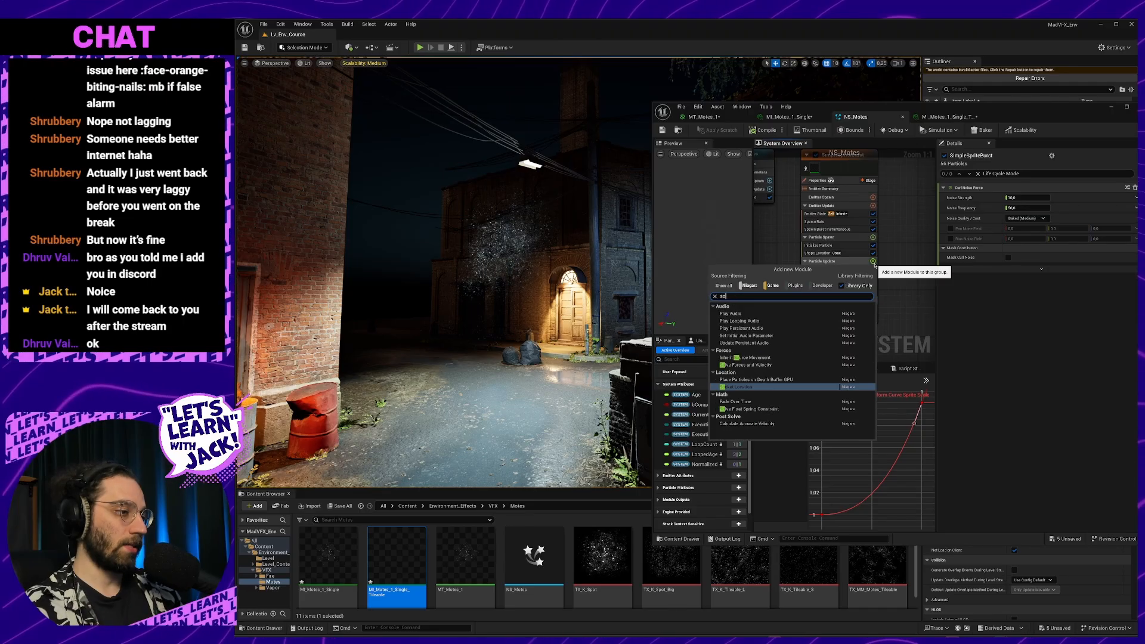
text(lve)
key(Return)
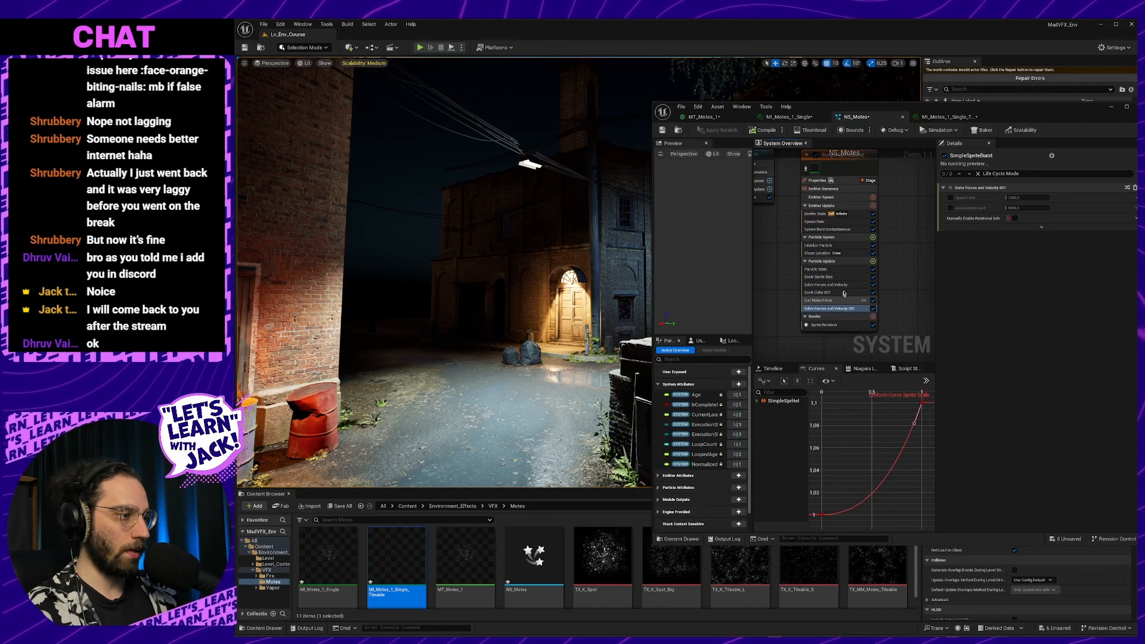
click(871, 285)
key(Delete)
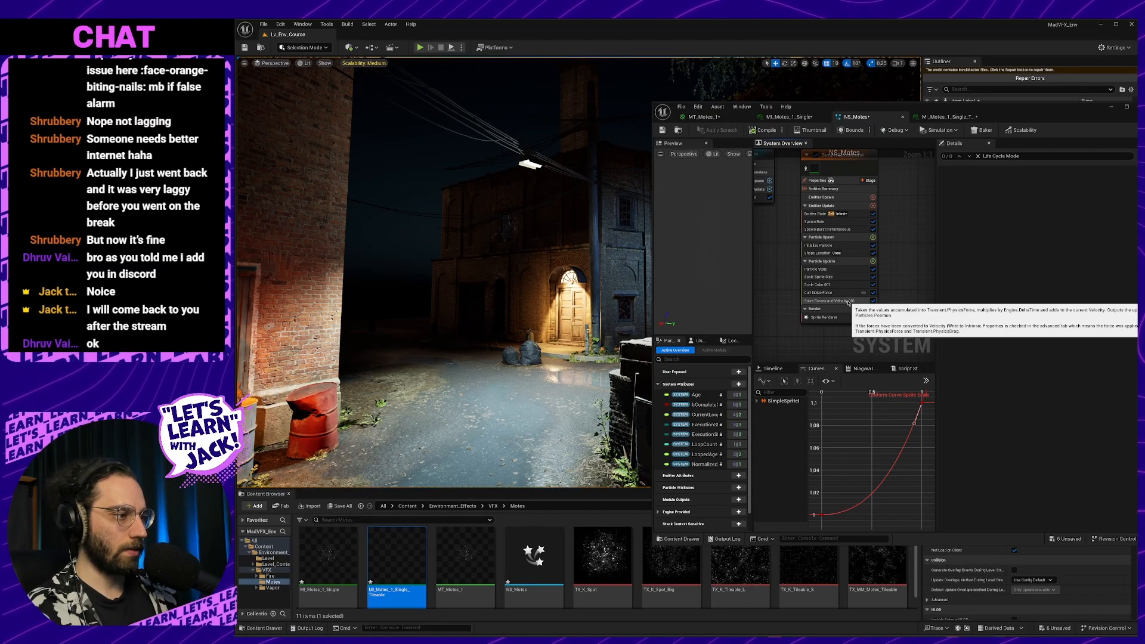
click(848, 301)
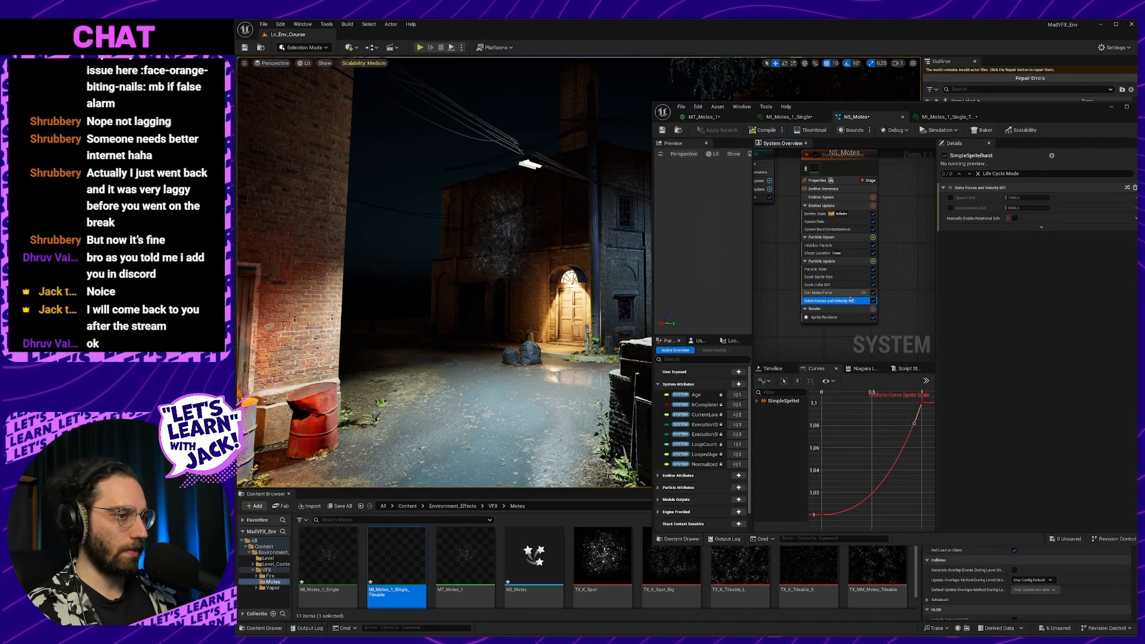
Examine the motes' motion under the street lamp in the level from near and far.
key(w)
right_drag(513, 280, 501, 275)
key(w)
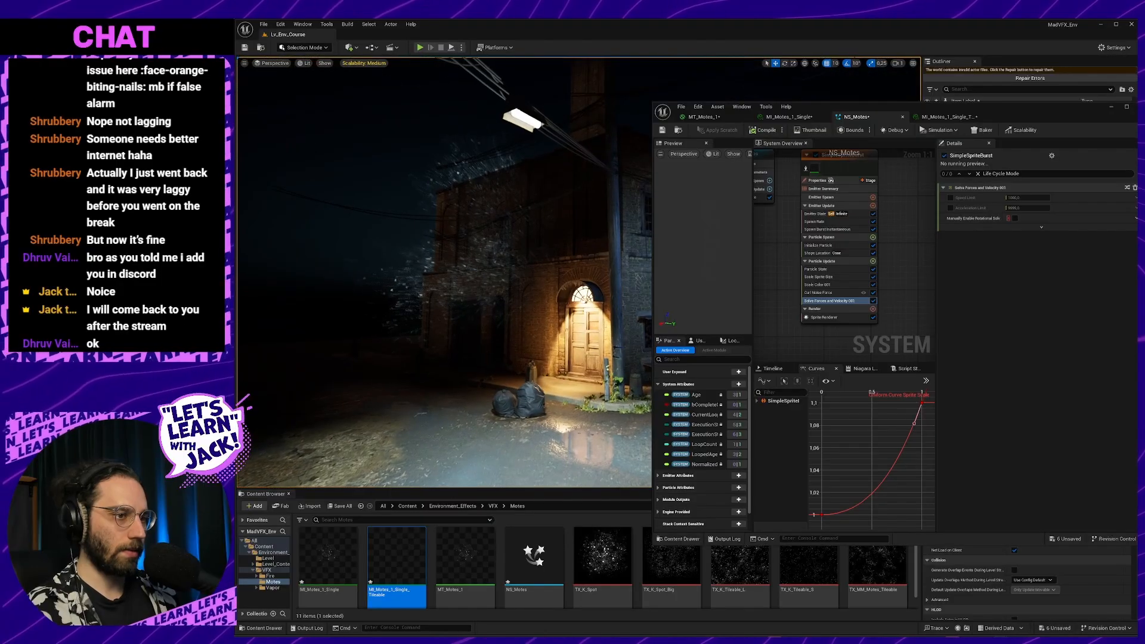
key(s)
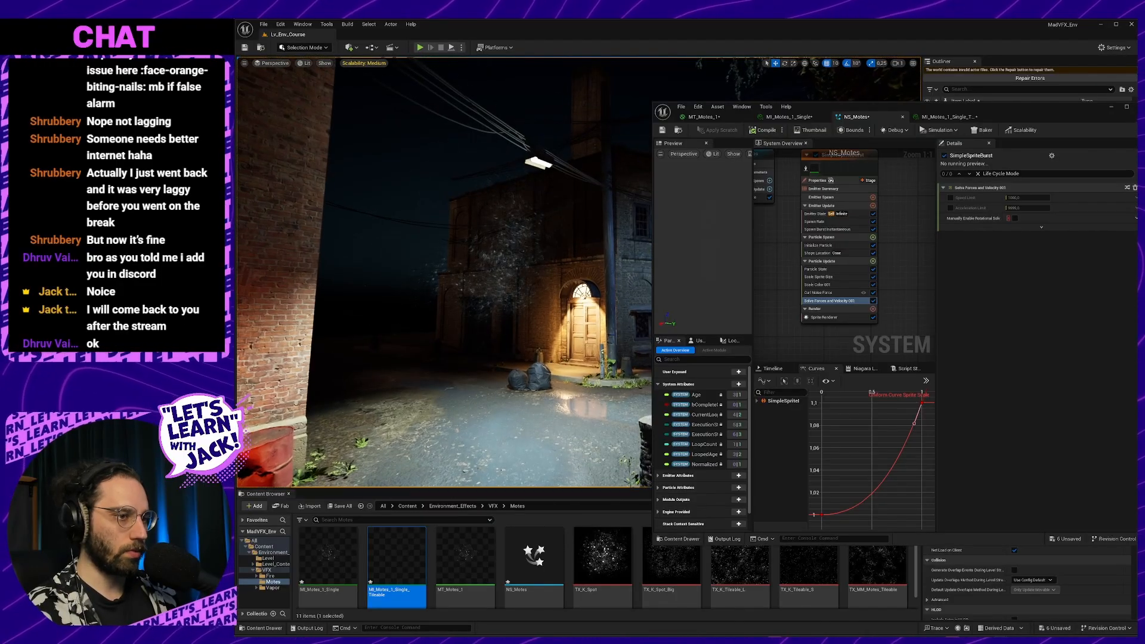
key(s)
mouse_move(501, 274)
right_down()
mouse_move(483, 289)
mouse_move(498, 274)
right_up()
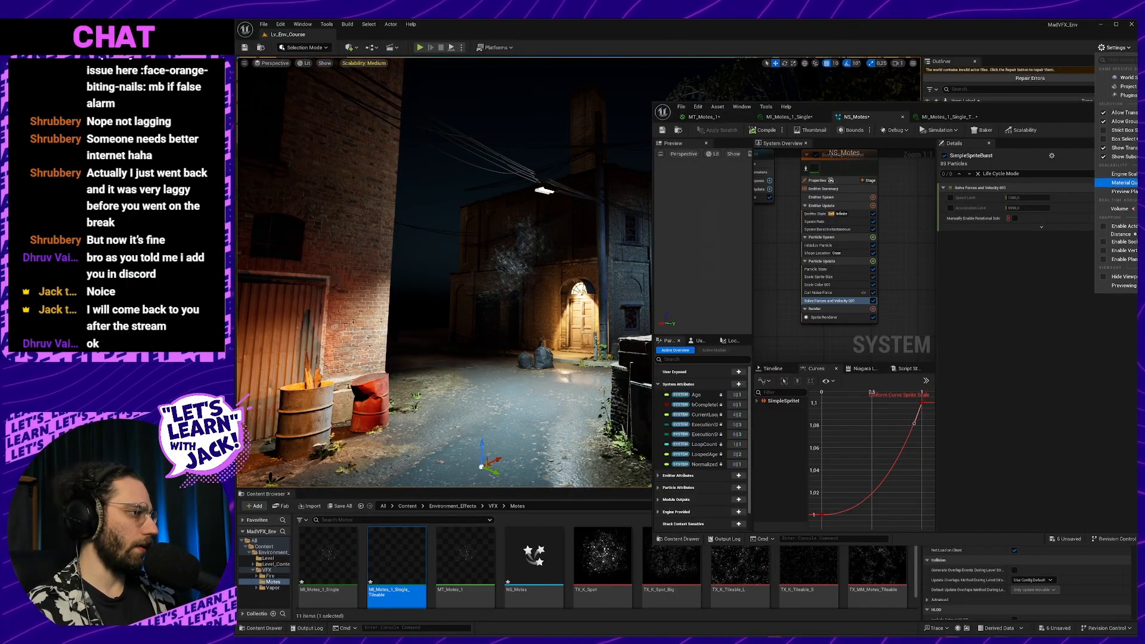
right_drag(610, 256, 593, 257)
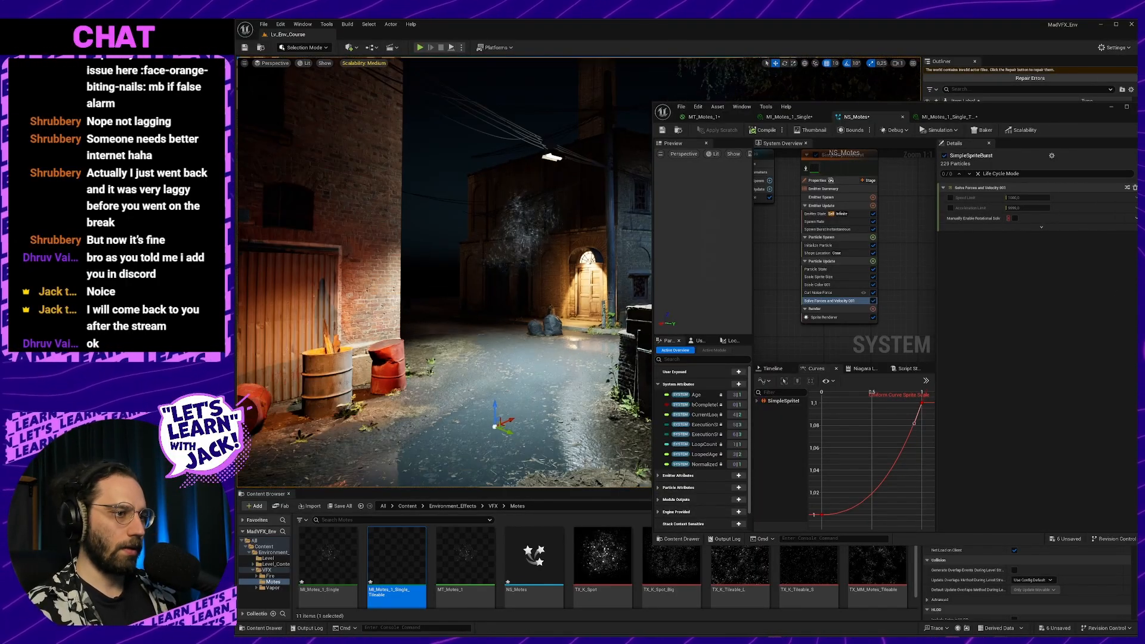
Set all engine scalability groups to Low and view the motes in the alley at that quality.
click(1114, 48)
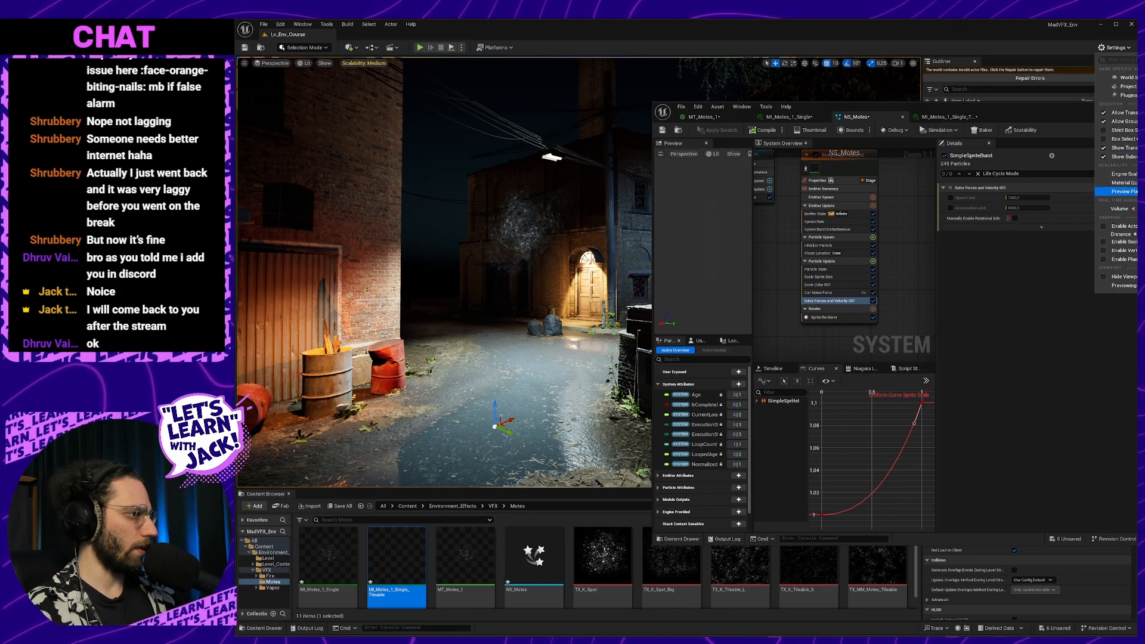
mouse_move(1116, 174)
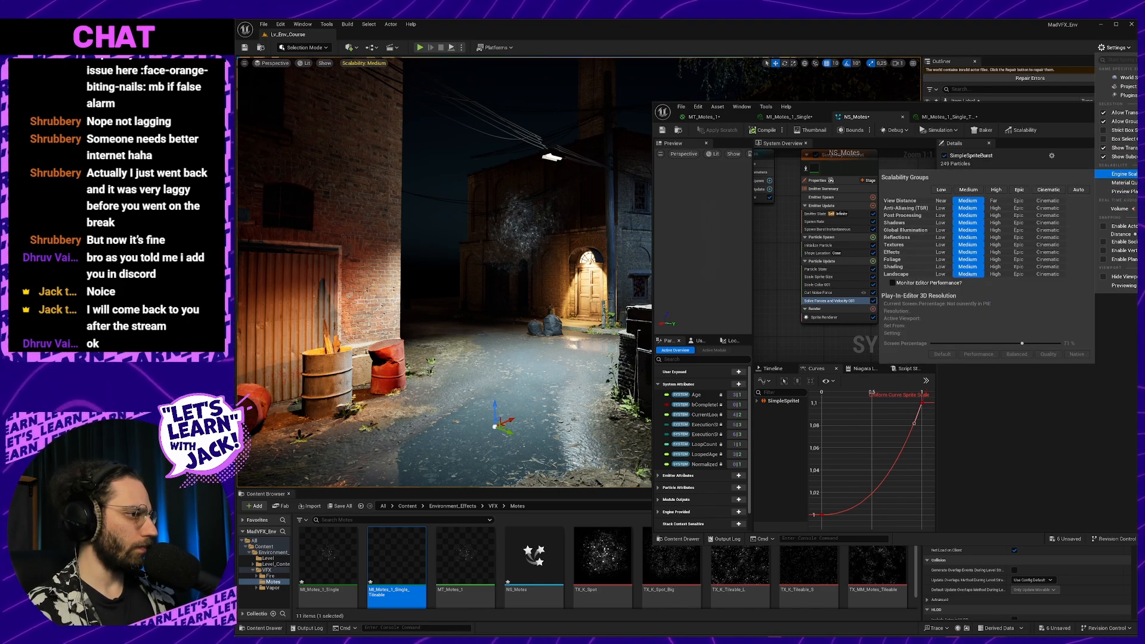
click(941, 190)
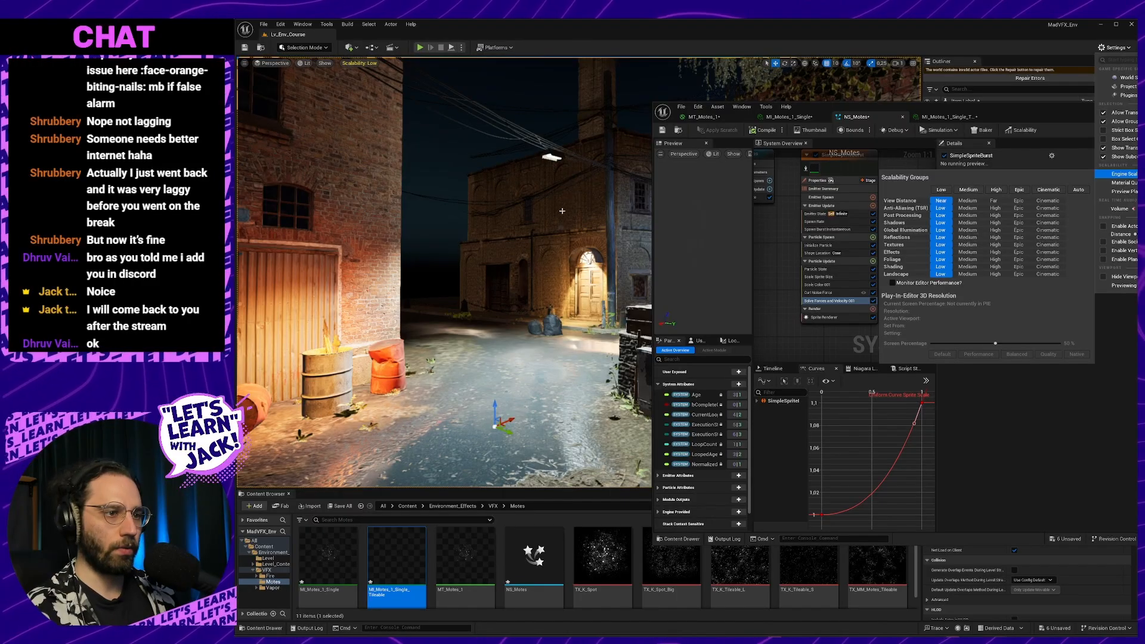
mouse_move(562, 211)
right_down()
mouse_move(583, 224)
mouse_move(576, 213)
right_up()
key(w)
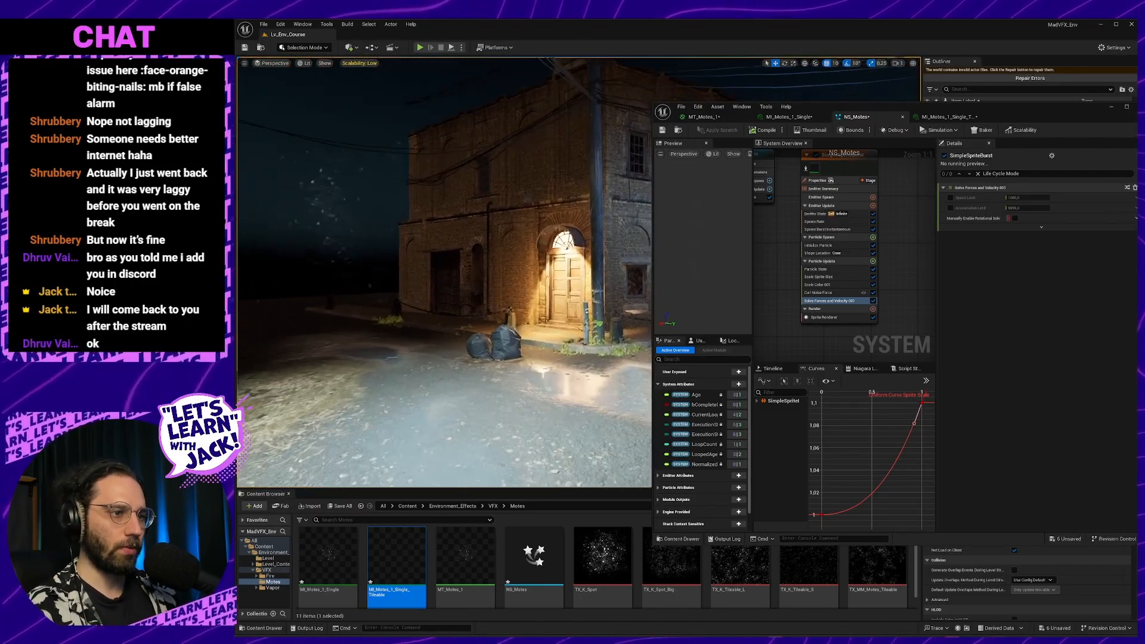
key(s)
right_drag(391, 368, 387, 360)
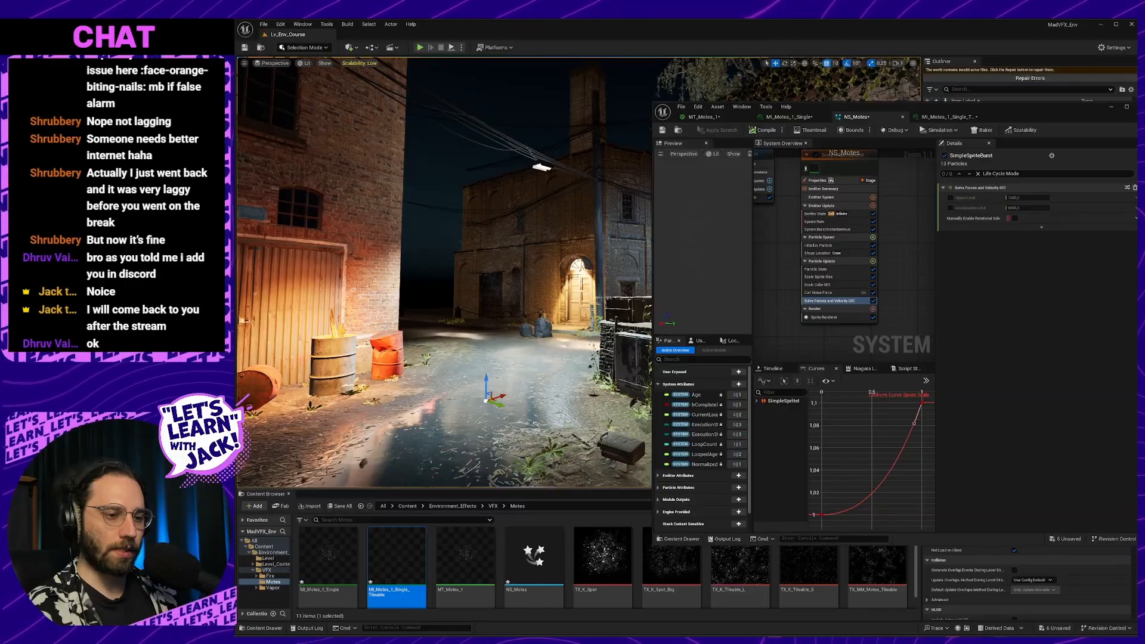
key(w)
mouse_move(497, 445)
right_down()
mouse_move(508, 452)
mouse_move(498, 446)
right_up()
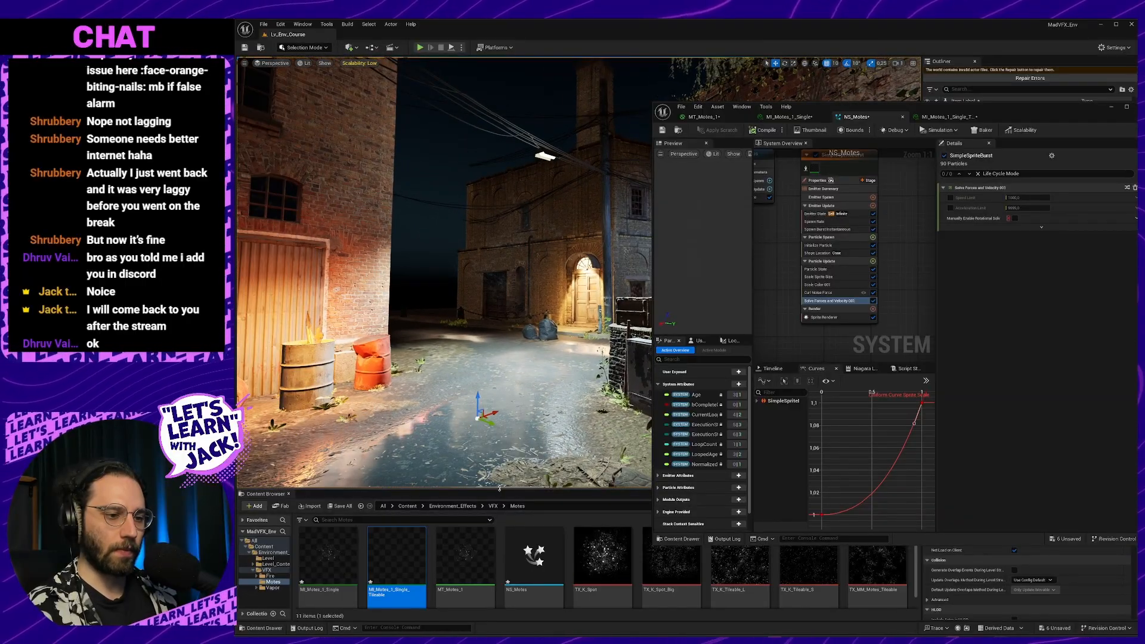
Enlarge the Content Browser area and set all engine scalability groups to Medium.
drag(500, 488, 509, 362)
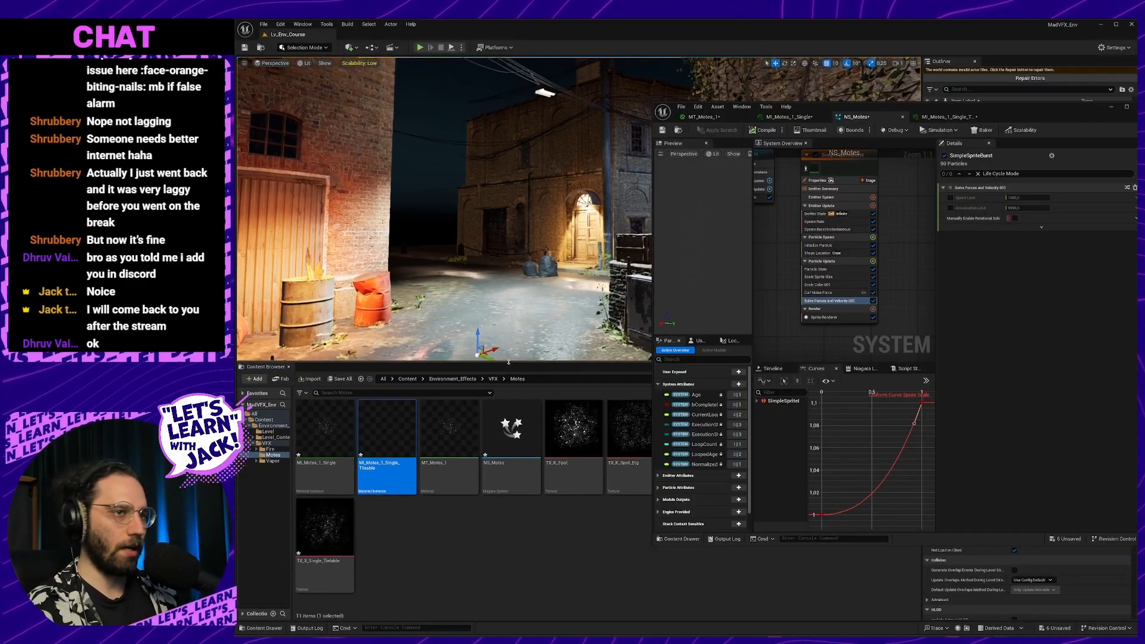
click(359, 63)
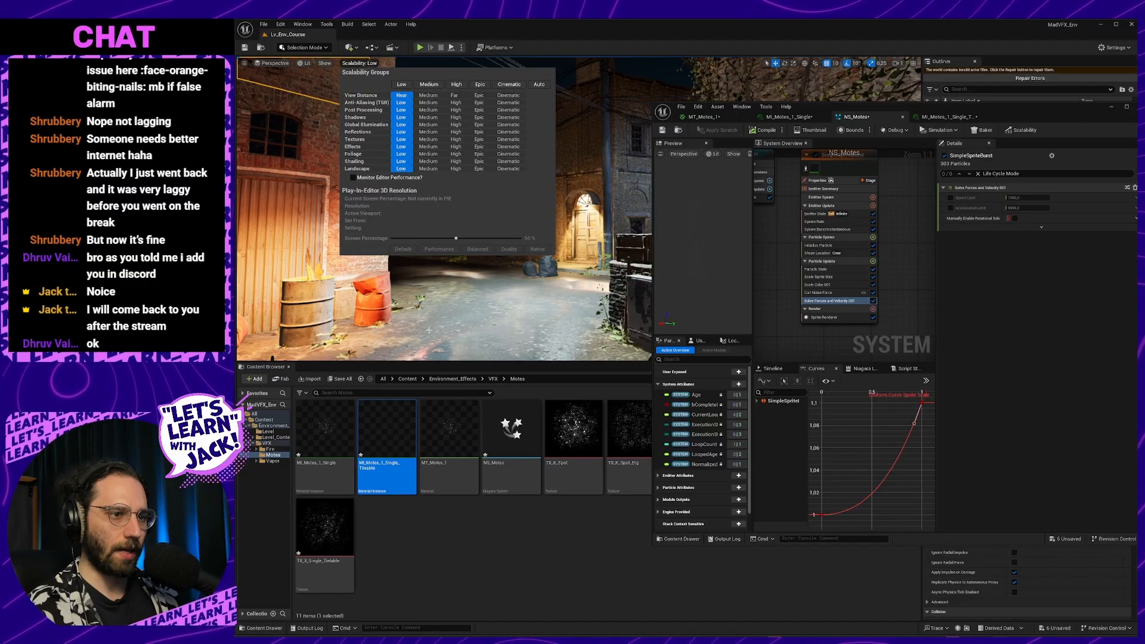
click(420, 86)
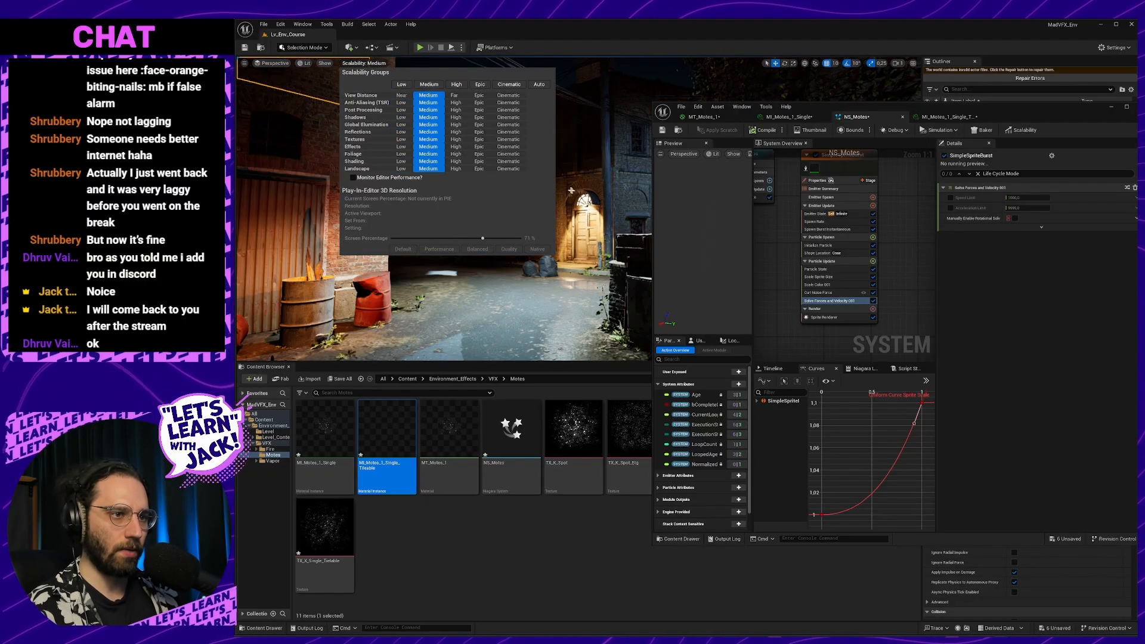
right_drag(478, 292, 450, 272)
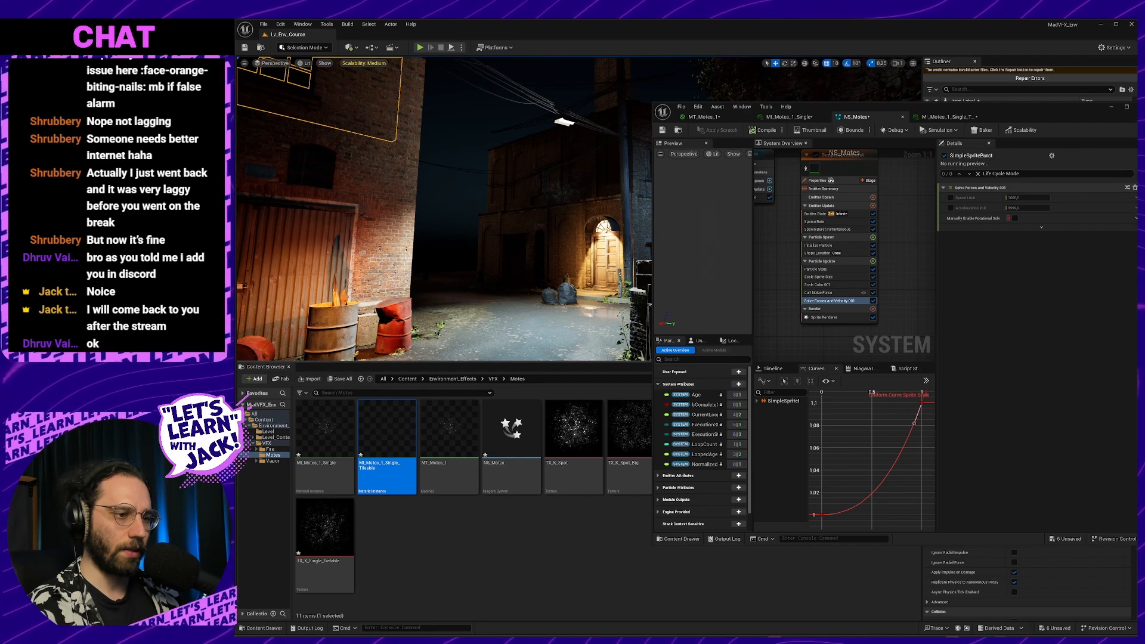
Enlarge the Content Browser area further and examine the motes under the street lamp from near and far.
mouse_move(561, 358)
right_down()
mouse_move(596, 357)
mouse_move(565, 358)
right_up()
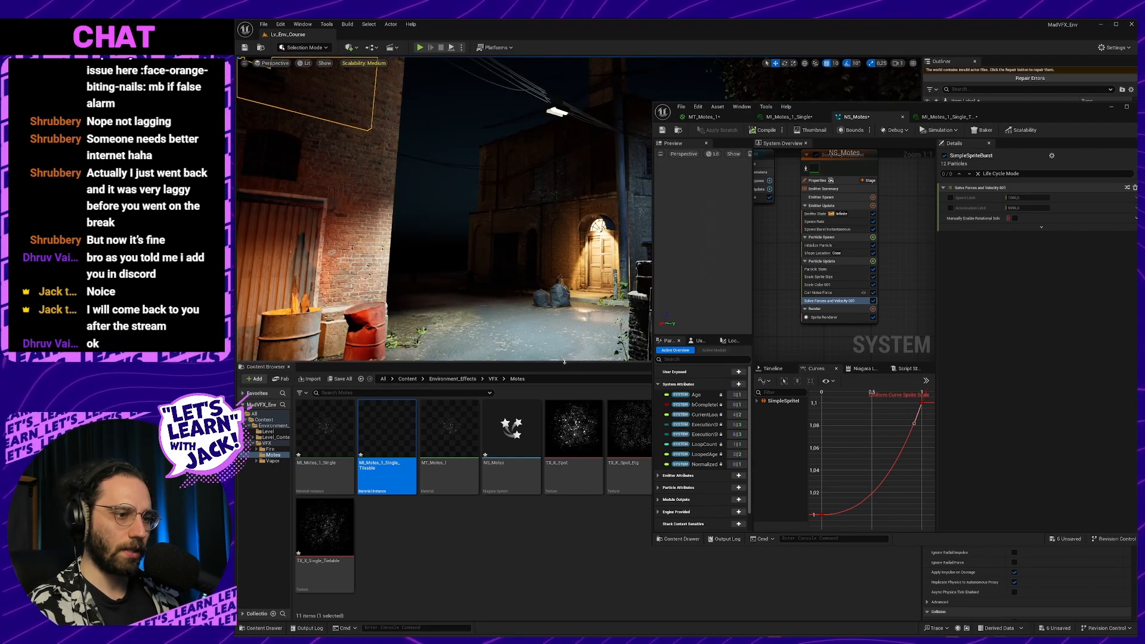
drag(563, 361, 568, 326)
right_drag(573, 206, 573, 245)
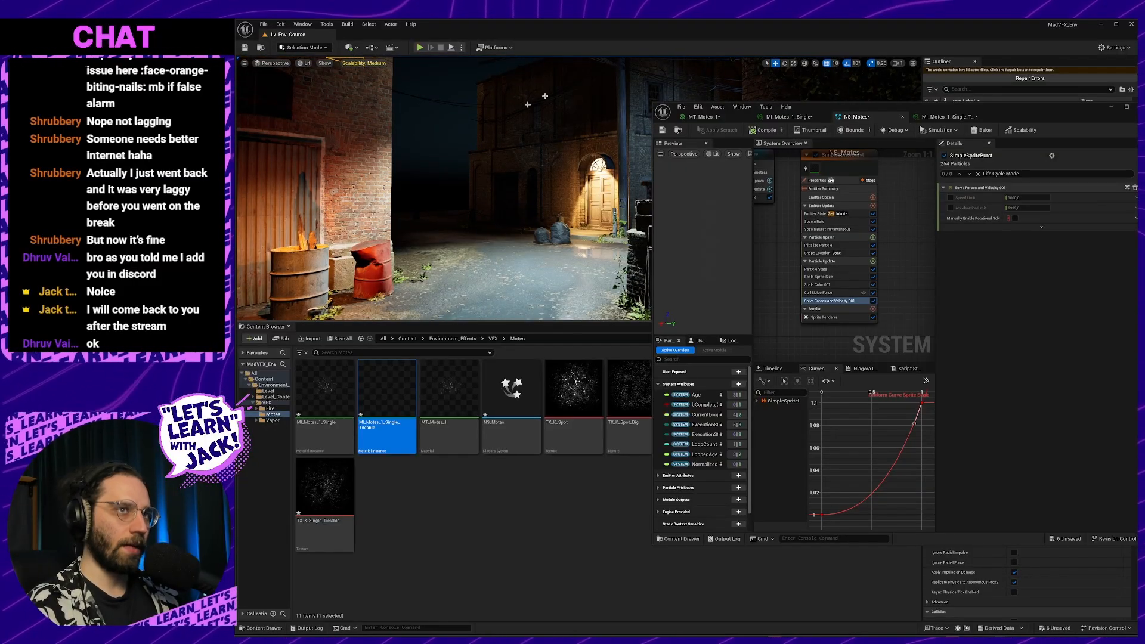
key(w)
right_drag(564, 163, 561, 129)
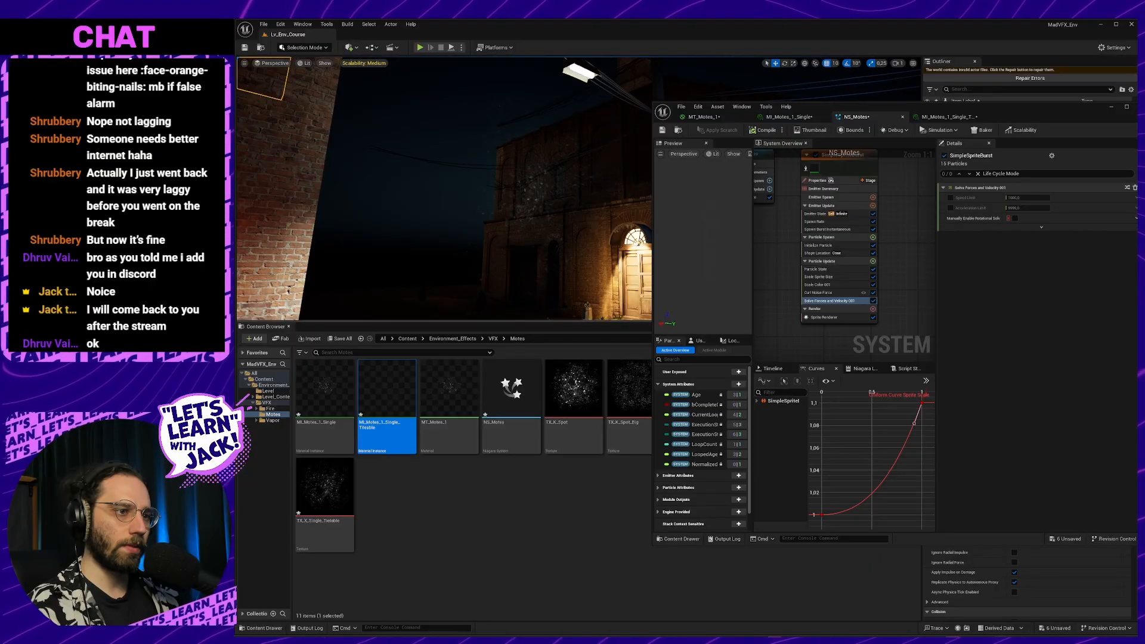
Set the Curl Noise Force module's Noise Strength to 4, adjust its Noise Frequency and check the motes in the alley.
click(835, 282)
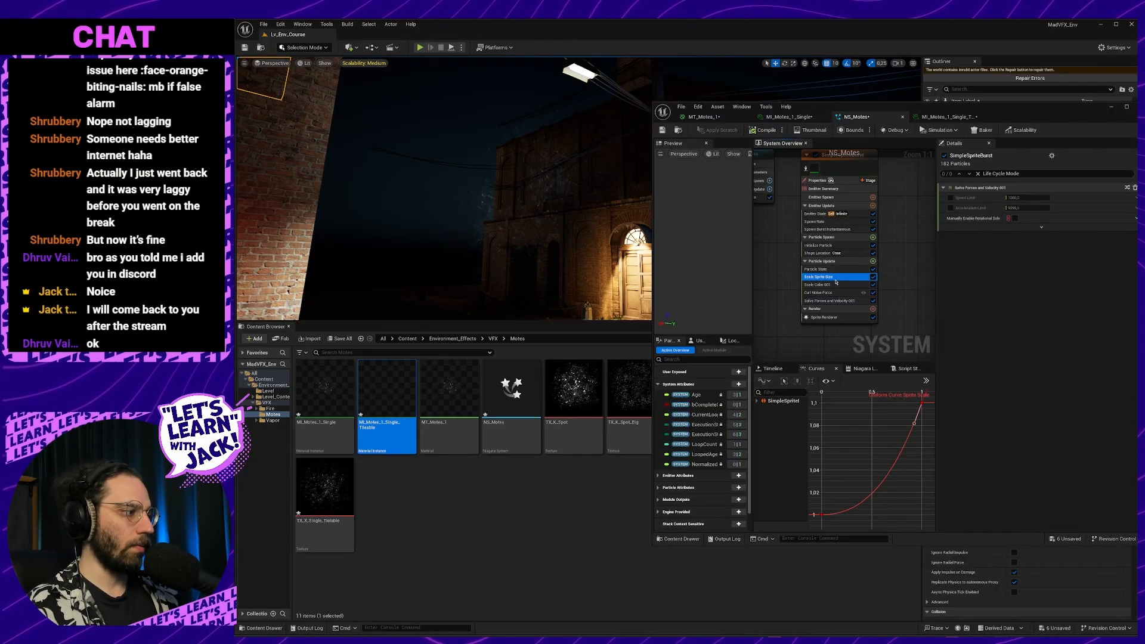
click(835, 284)
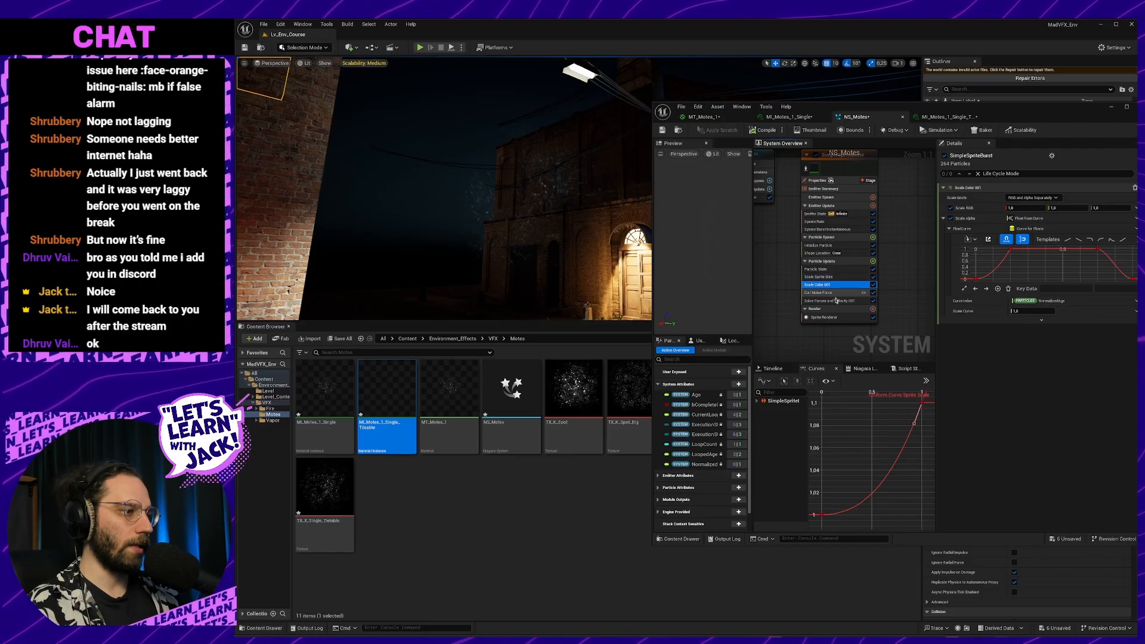
click(835, 301)
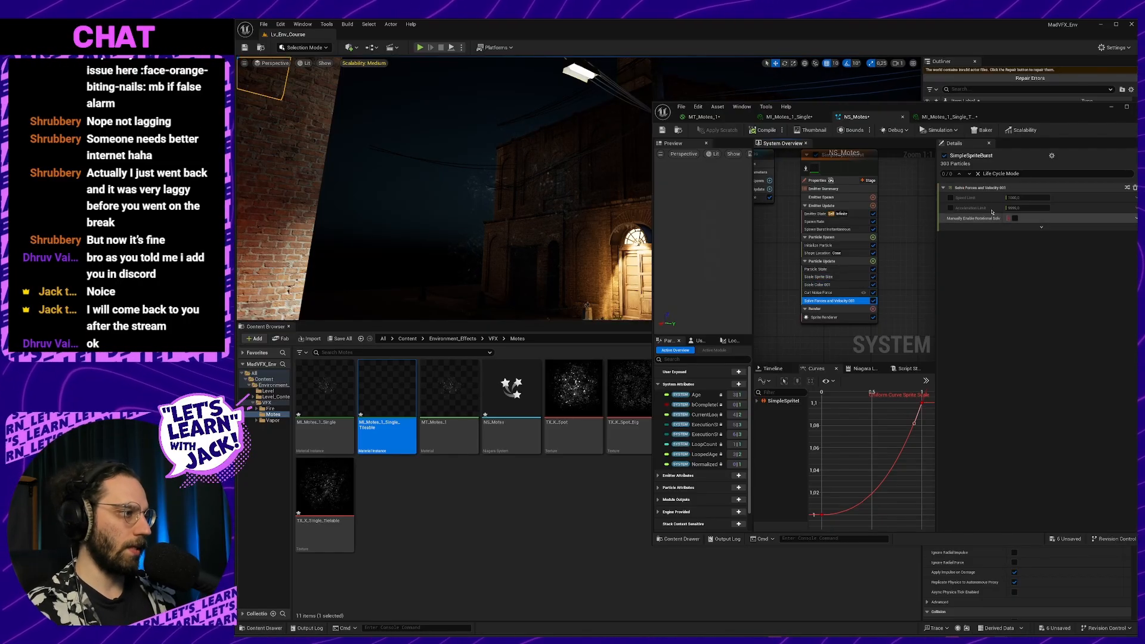
click(820, 292)
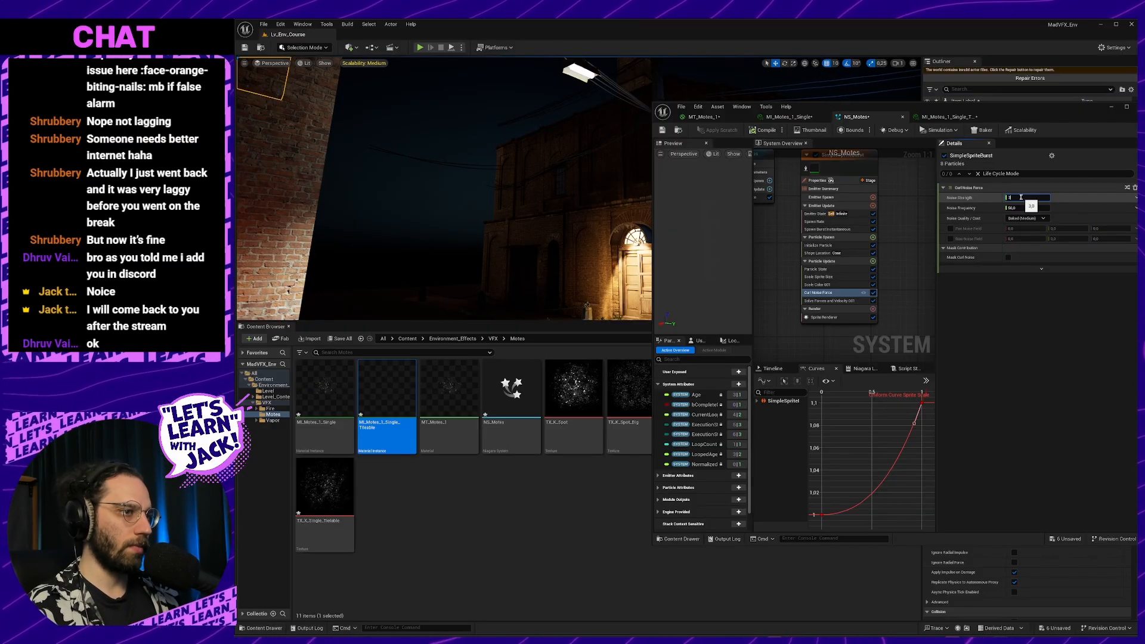
text(4)
click(1027, 207)
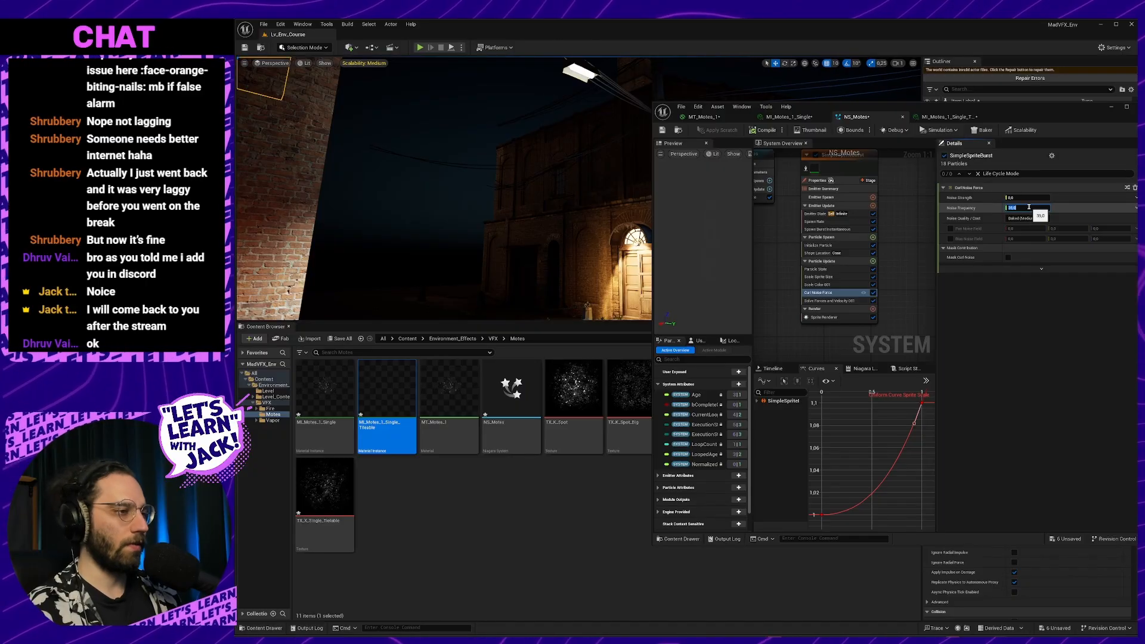
key(s)
mouse_move(534, 225)
right_down()
mouse_move(552, 245)
mouse_move(538, 243)
right_up()
key(w)
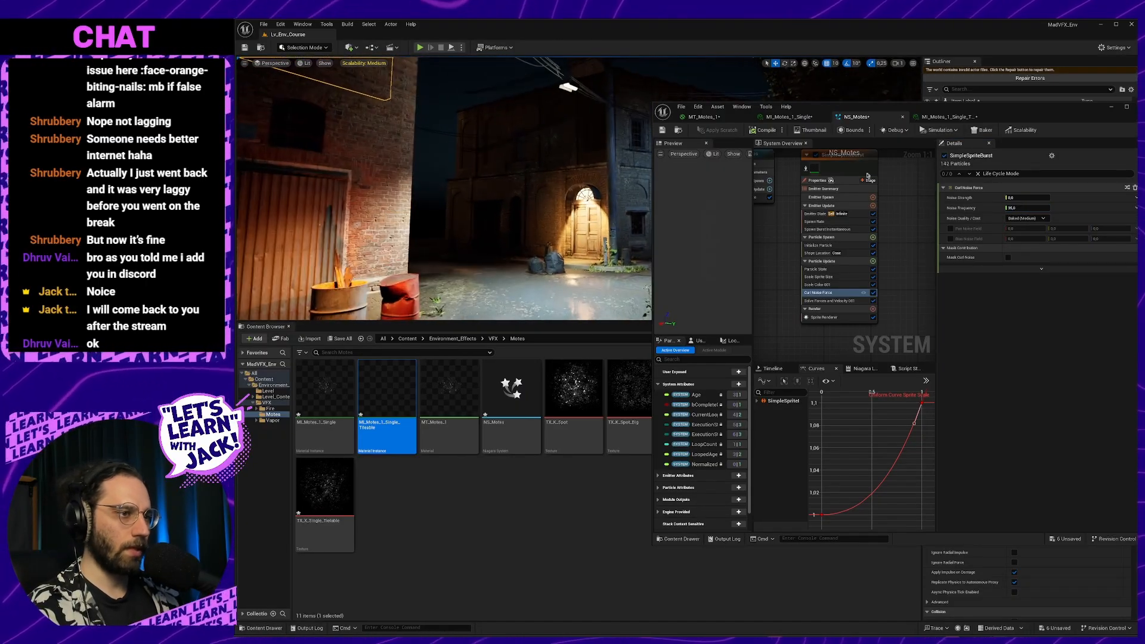
Set Lifetime Min to 5 and Lifetime Max to 2 in Initialize Particle, and view the motes from farther back.
click(818, 245)
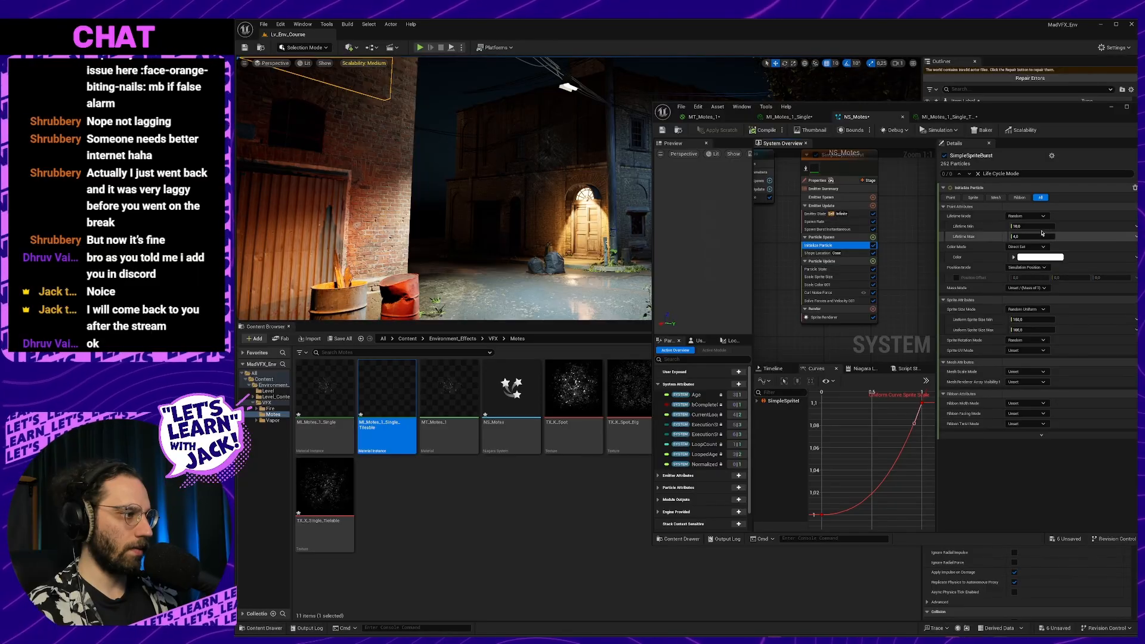
click(1039, 226)
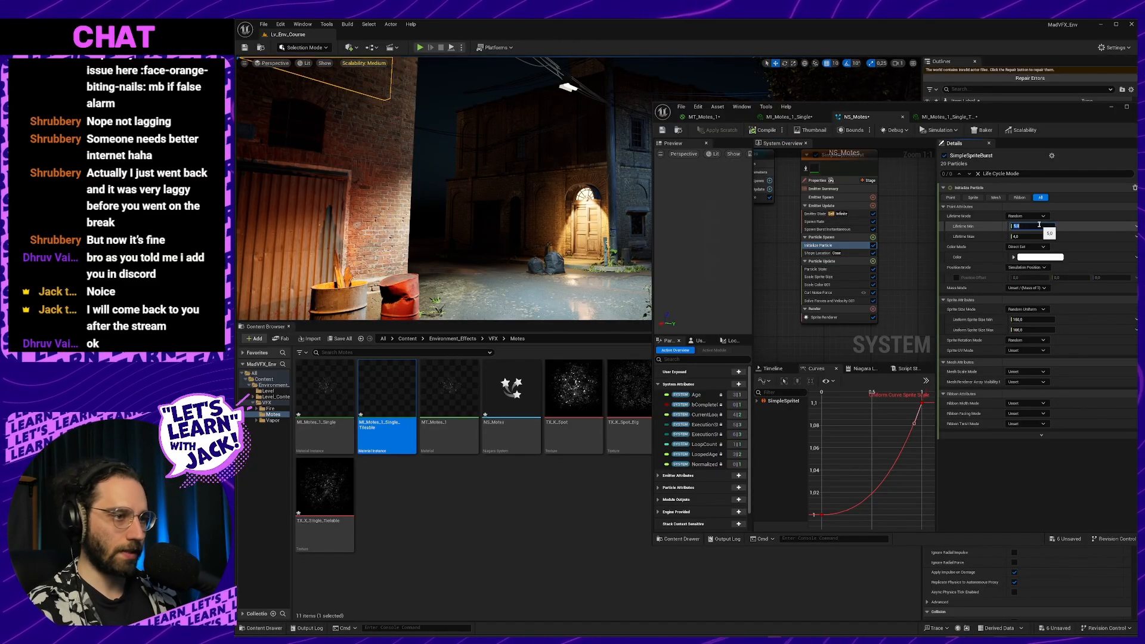
click(1025, 236)
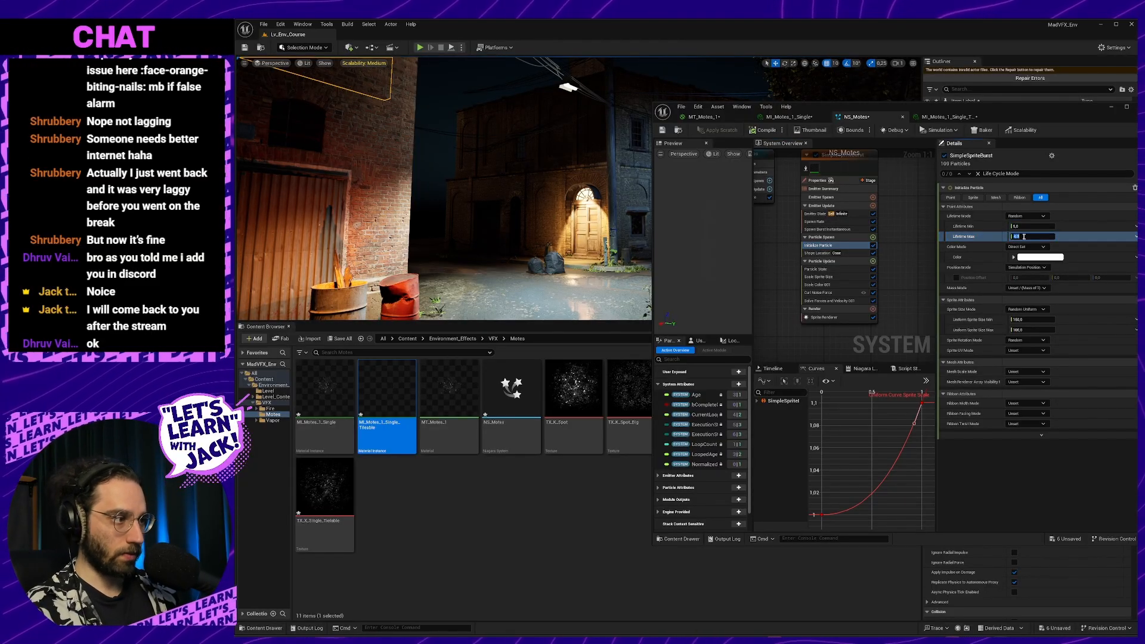
key(w)
right_drag(583, 221, 521, 184)
key(s)
key(d)
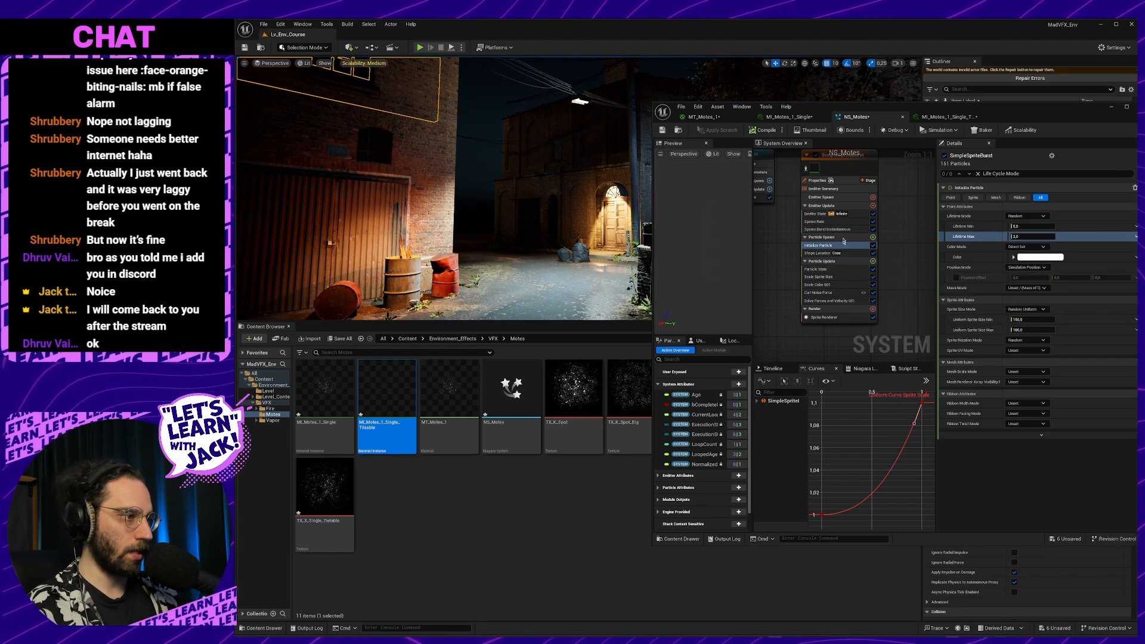
Set the emitter's Spawn Rate to 70 and check the mote density in the level.
click(835, 221)
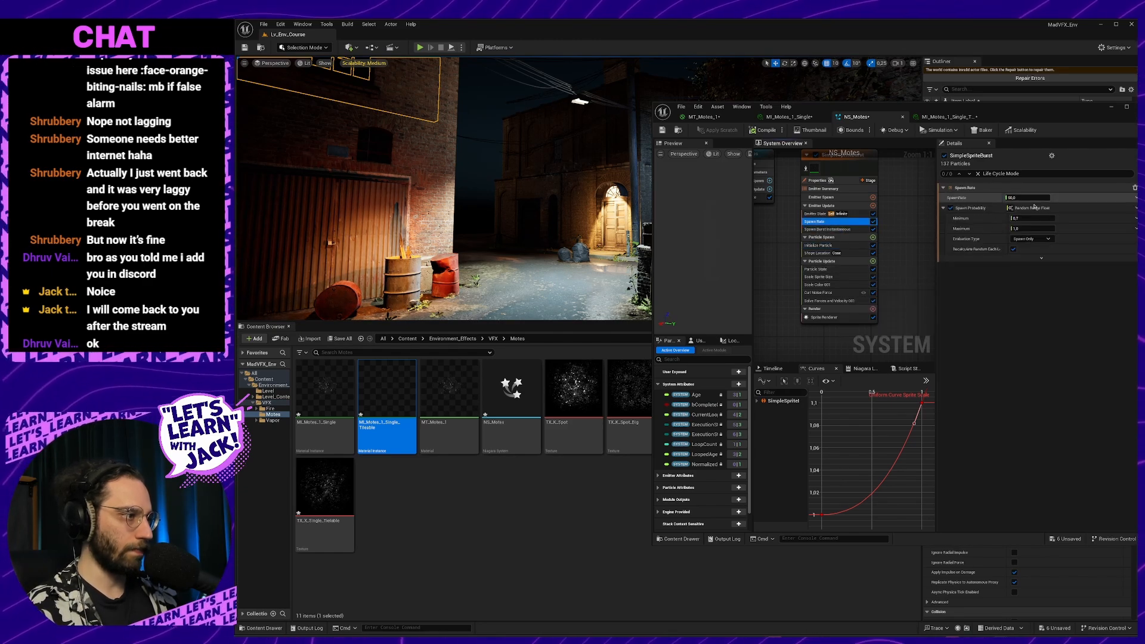
click(1031, 199)
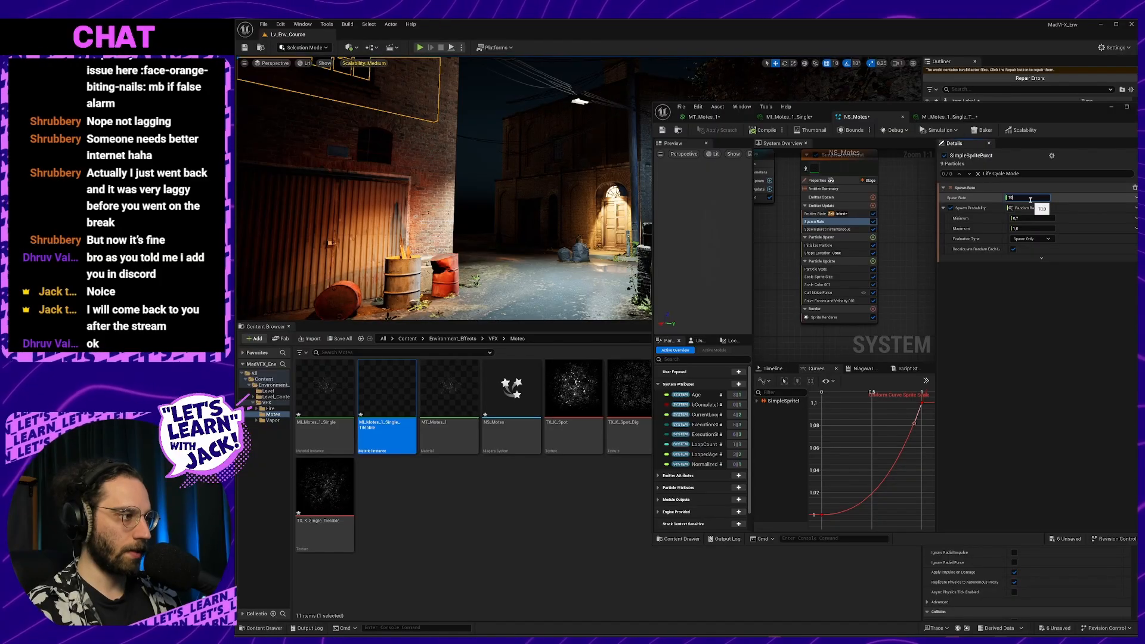
right_drag(554, 197, 569, 193)
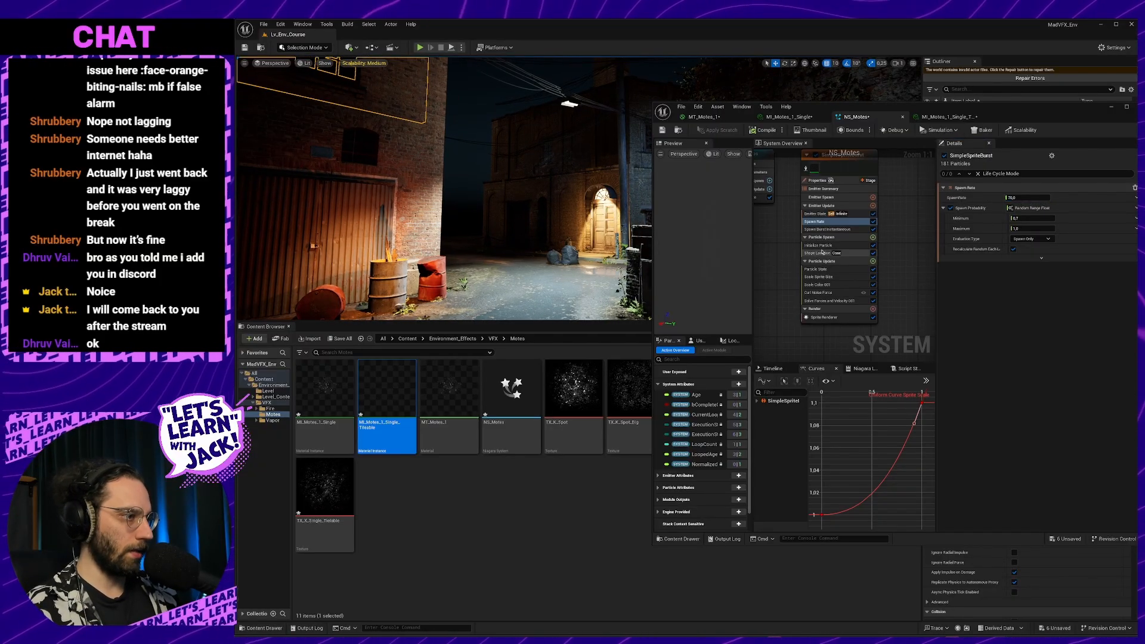
Set the Shape Location module's Cone Length to 150 and view the motes from a wider angle.
click(838, 245)
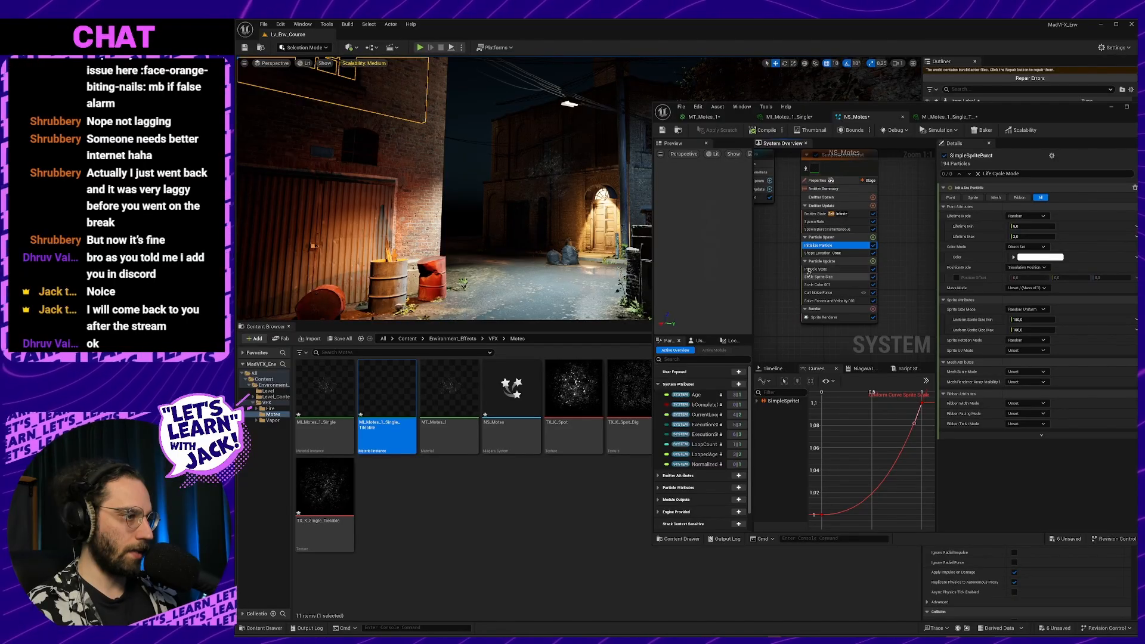
click(840, 270)
click(835, 254)
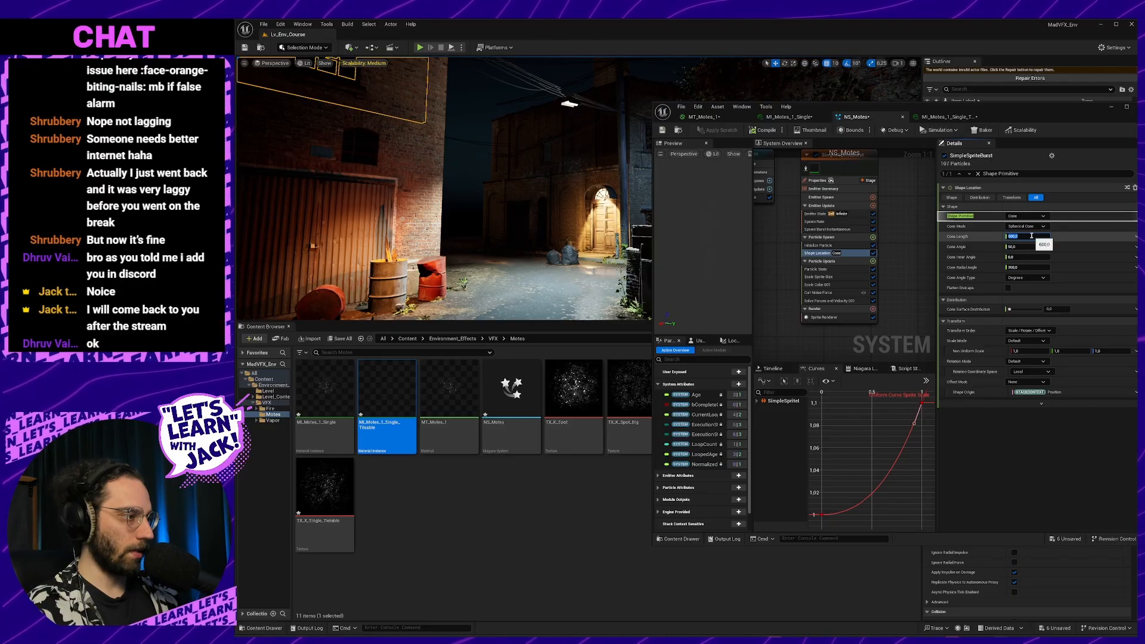
text(150)
key(Return)
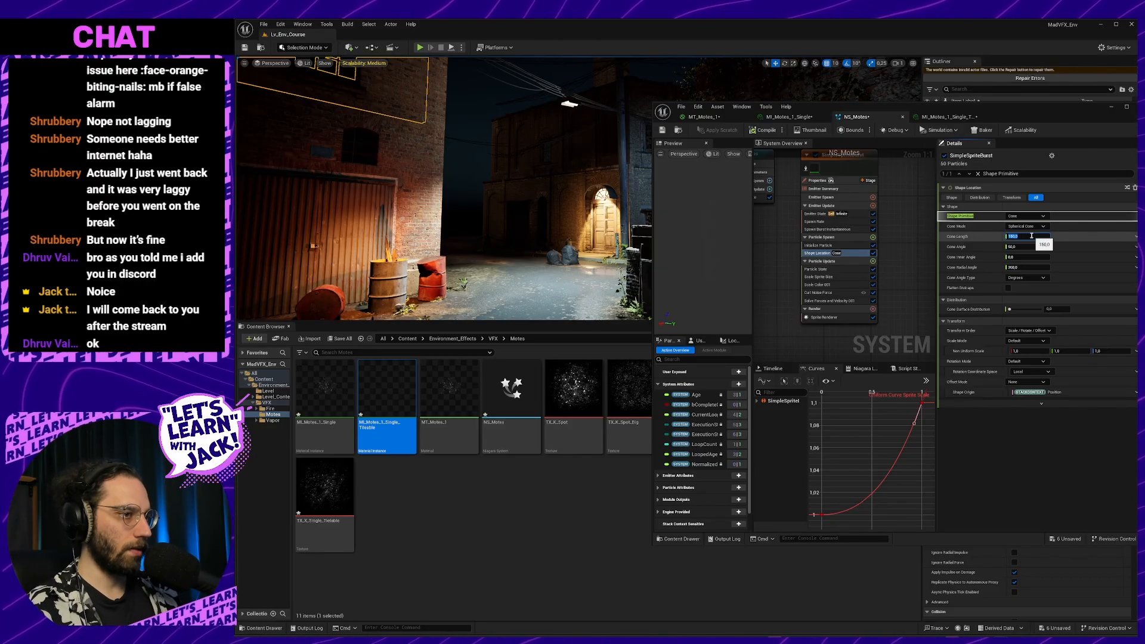
right_drag(539, 188, 467, 173)
key(s)
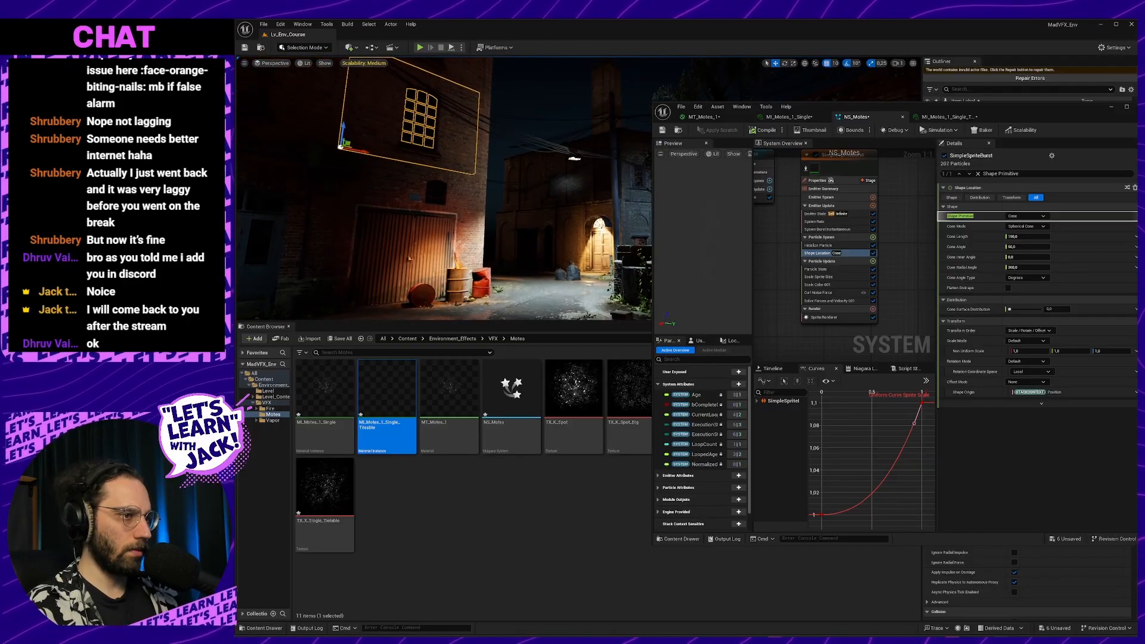
Select the motes actor under the lamp, view it up close, and open the tileable motes material instance's opacity value for editing.
click(574, 184)
scroll(575, 193, up, 10)
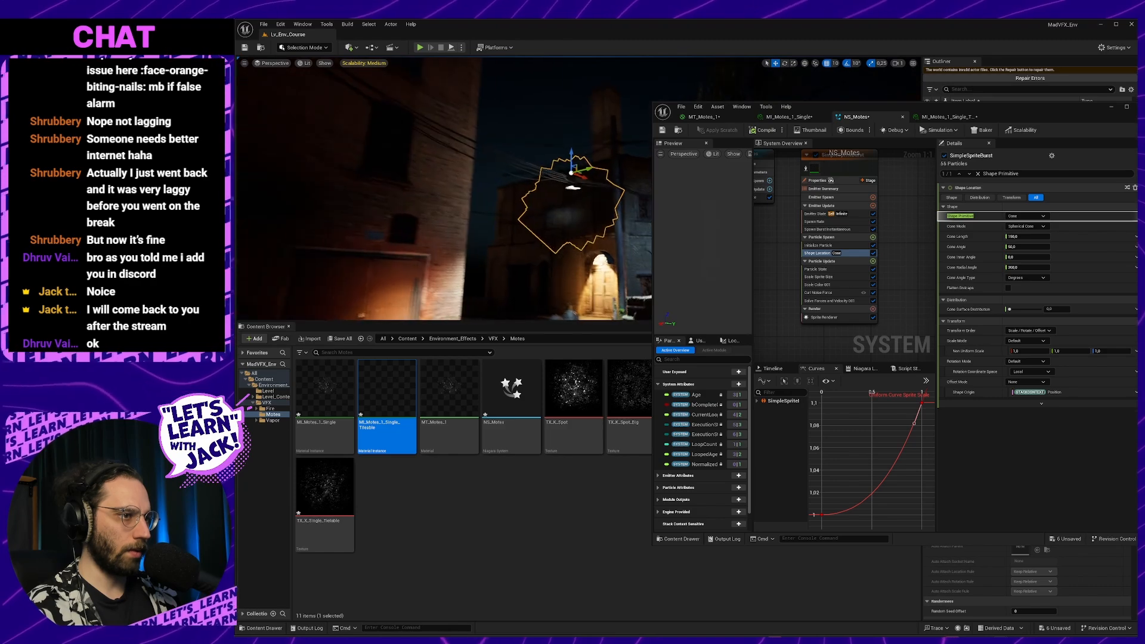
right_drag(445, 189, 444, 189)
click(947, 117)
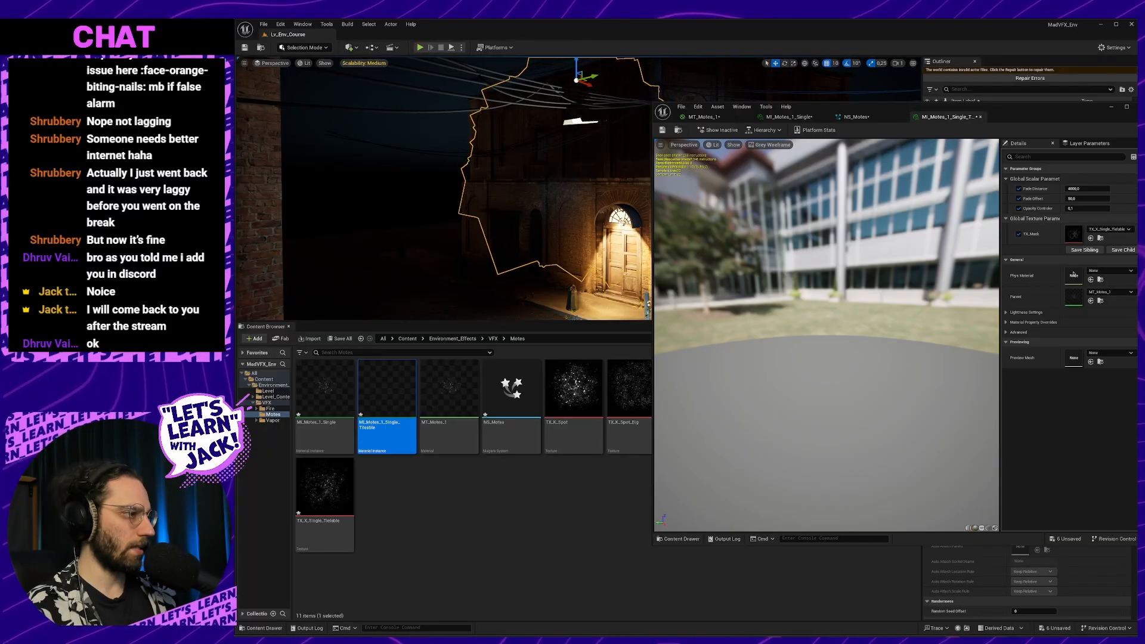
click(1087, 209)
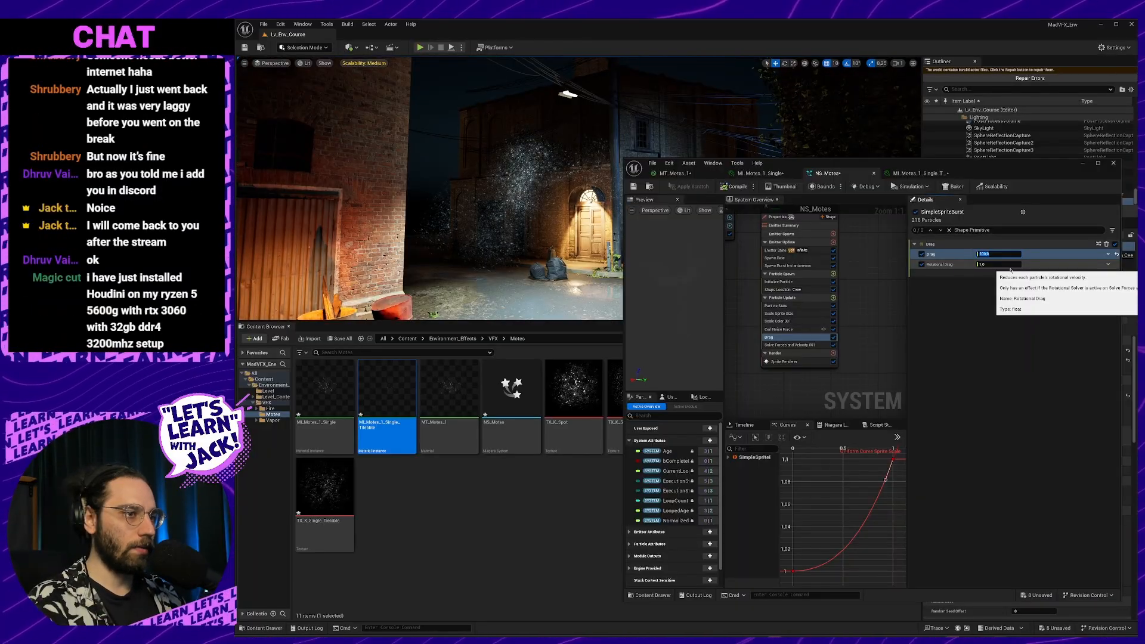
Try Drag values of 2 and 3, and switch Drag to a Random Range Float with minimum 3 and maximum 6.
text(2)
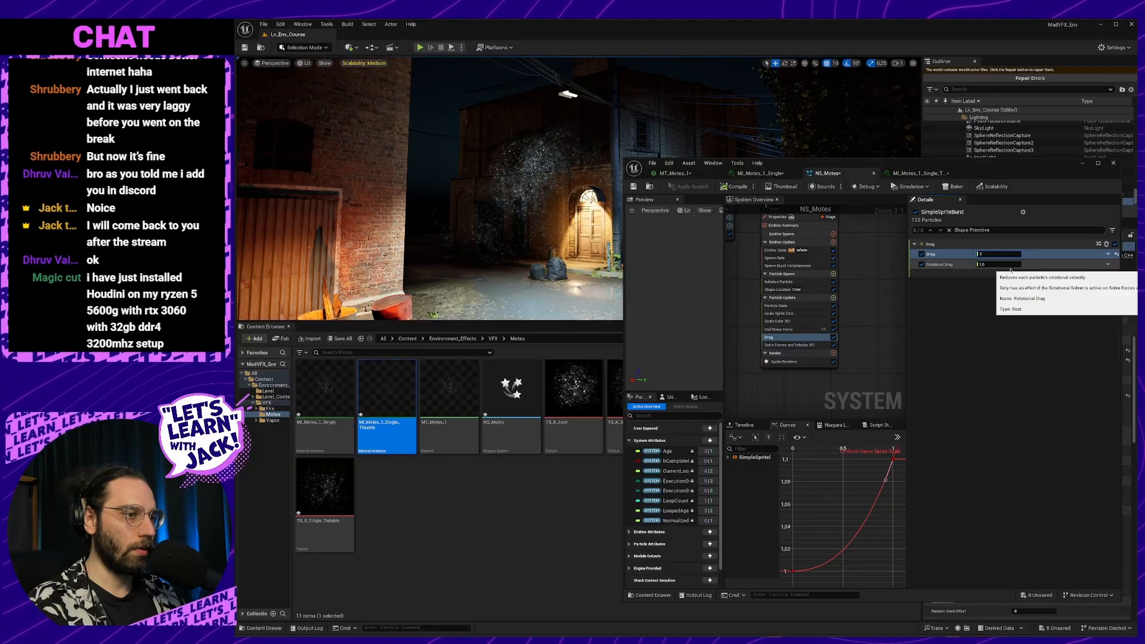
text(3)
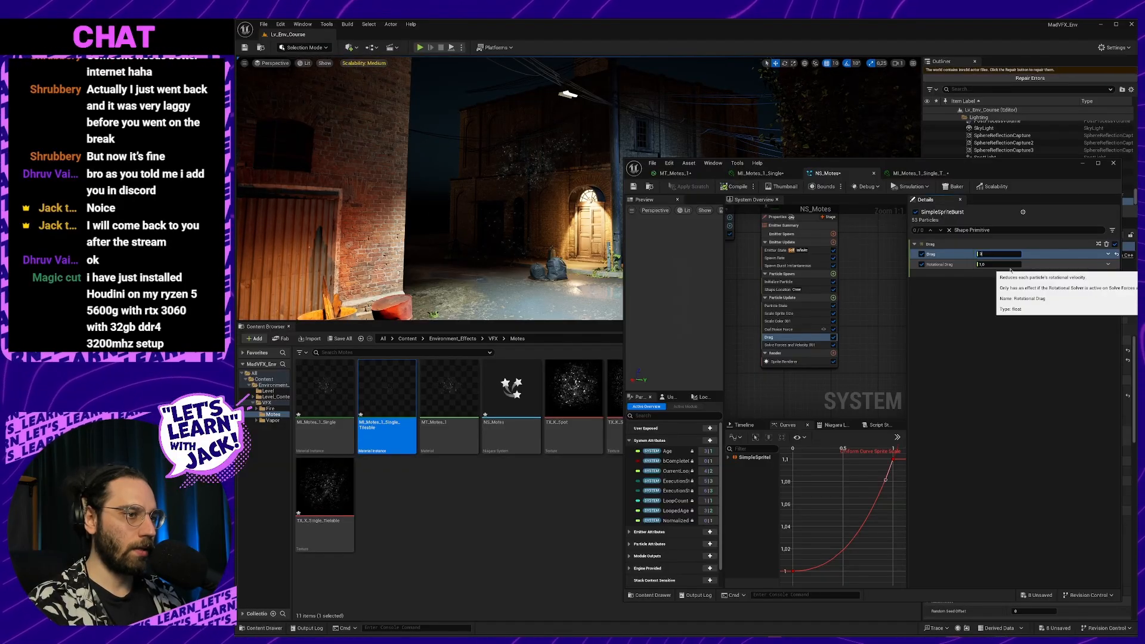
click(1108, 255)
text(rando)
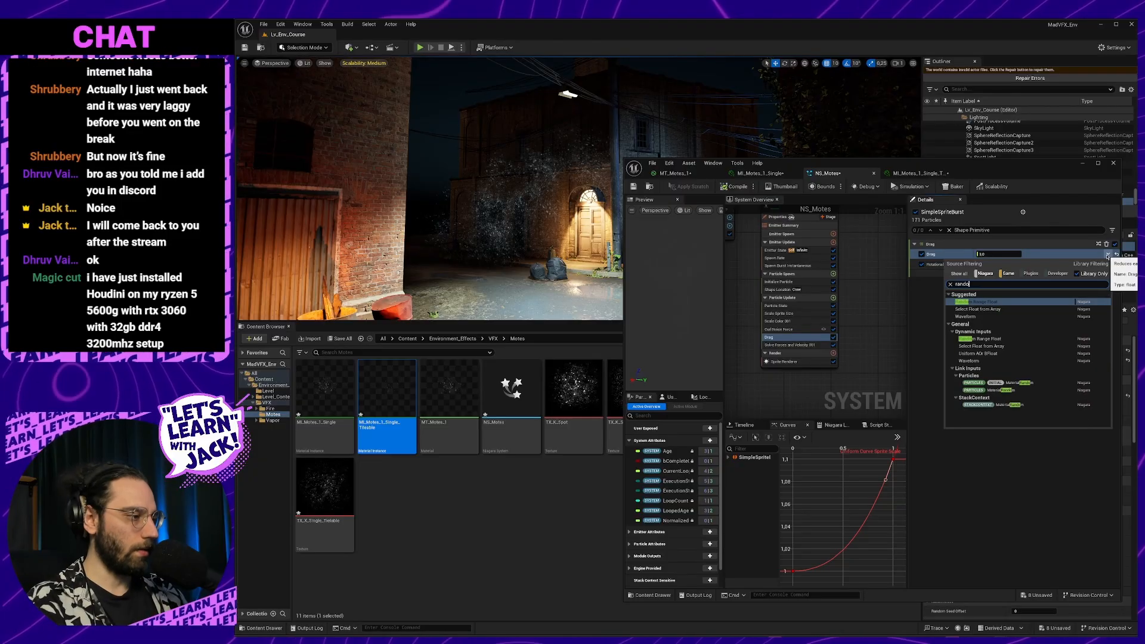
key(Return)
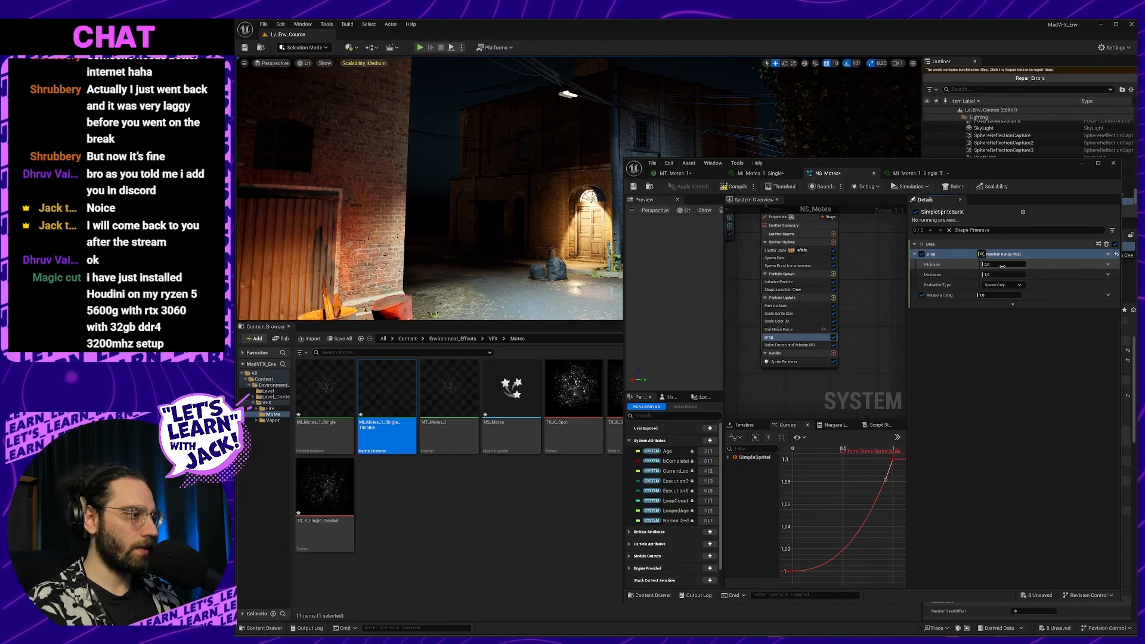
click(1002, 264)
text(3)
key(Tab)
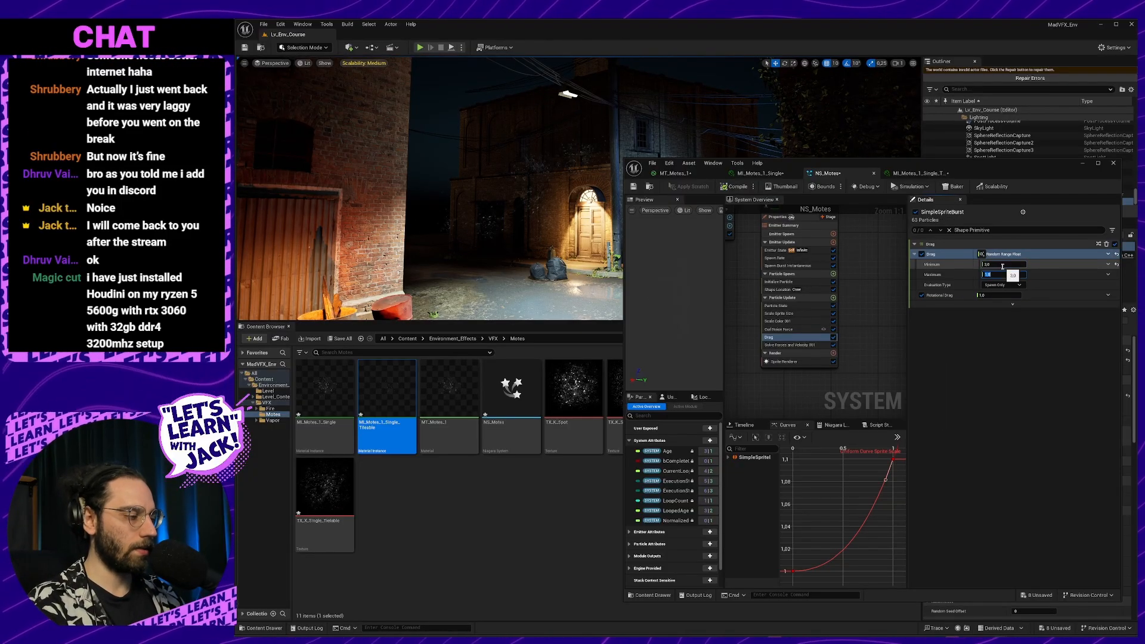
text(6)
key(Return)
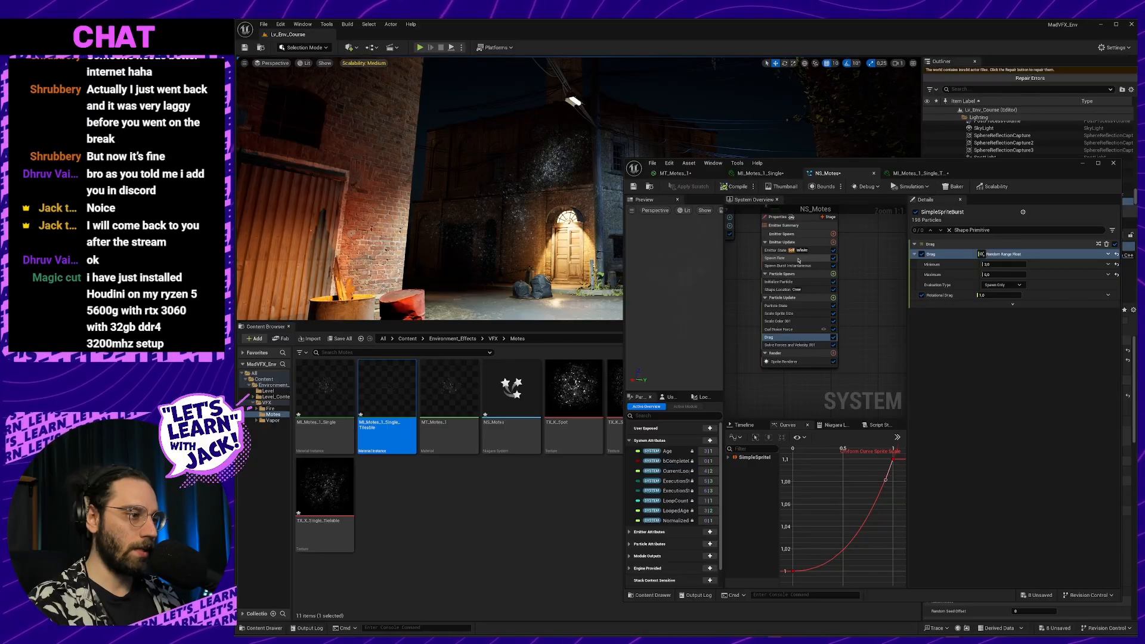
Set the Shape Location module's Cone Inner Angle to 0 and examine the mote cone from across the street.
click(781, 289)
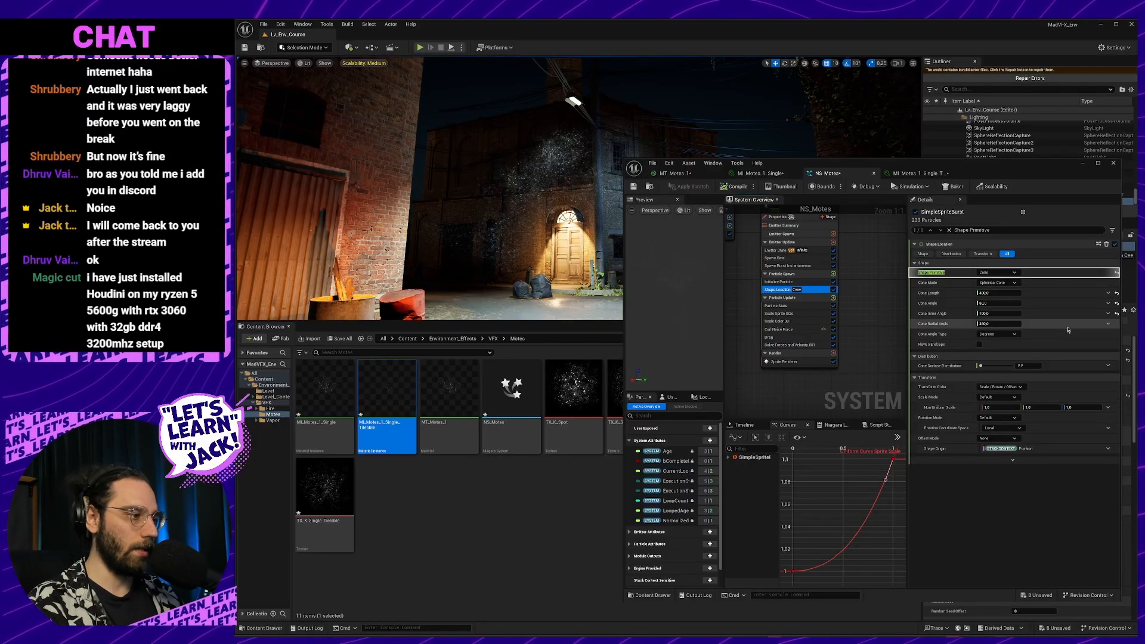
click(999, 313)
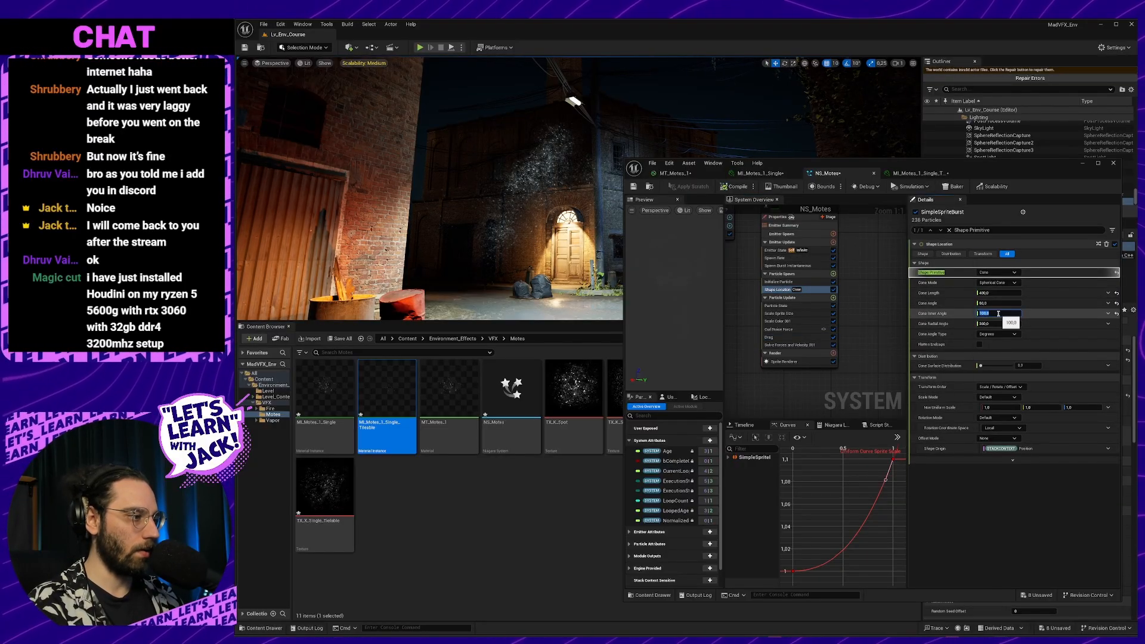
text(0)
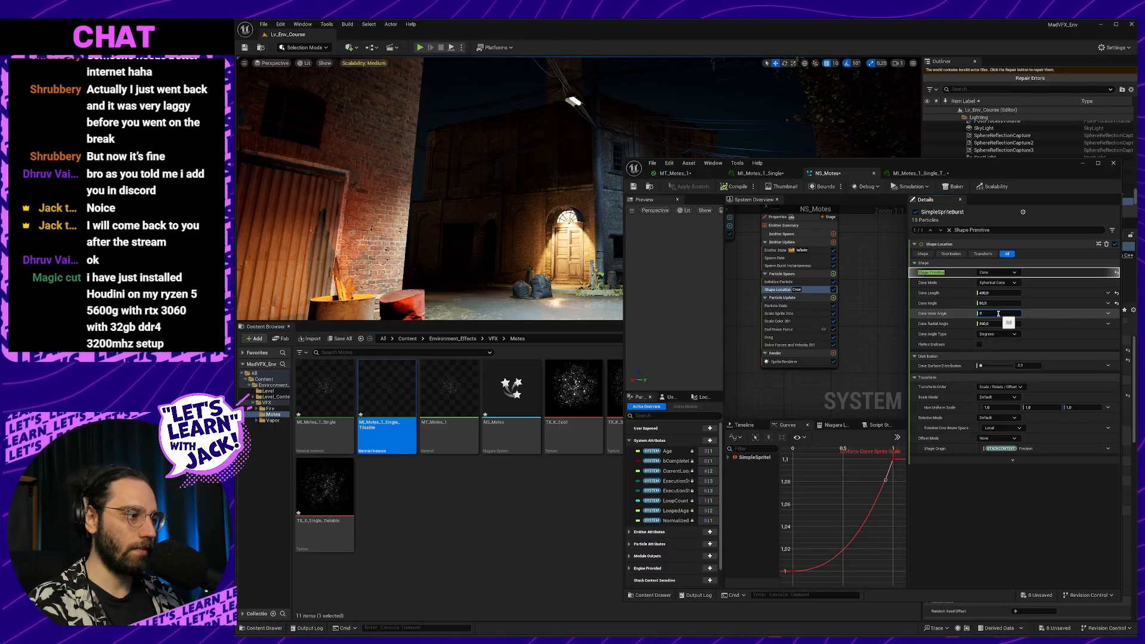
key(s)
right_drag(477, 197, 507, 221)
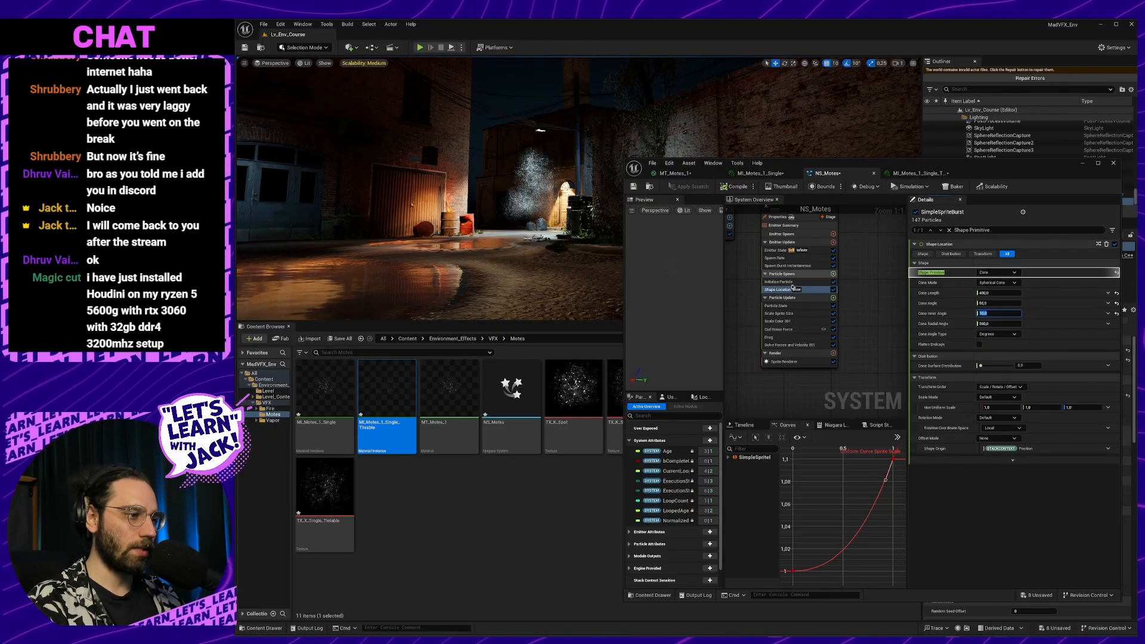
Lower the emitter's Spawn Rate to 40.
click(1008, 254)
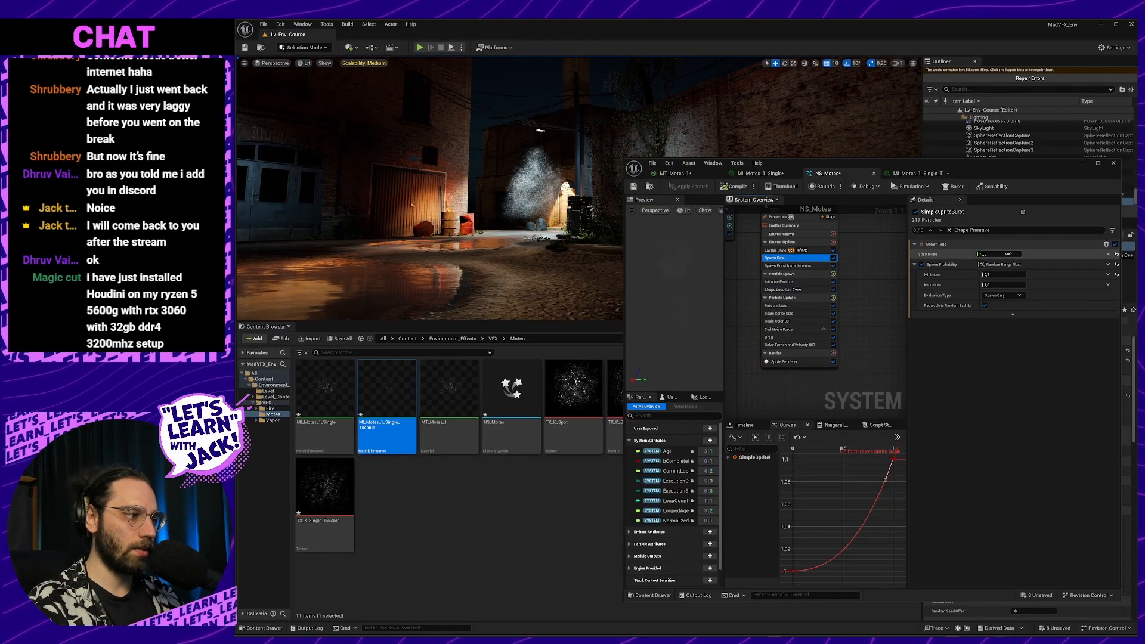
text(40)
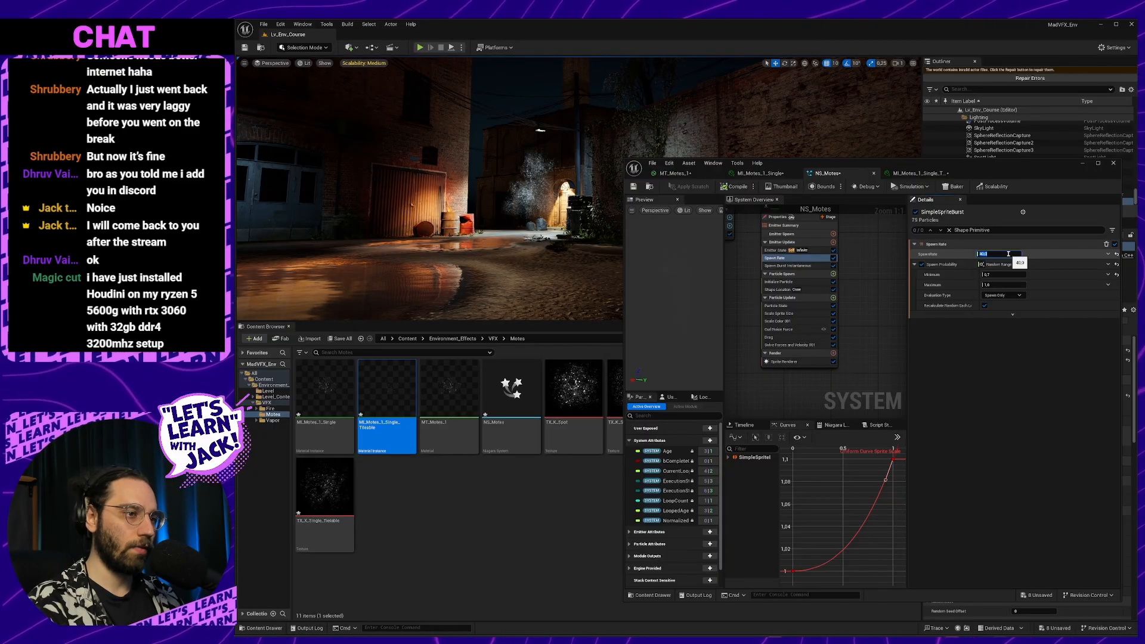
Lower the Spawn Probability minimum in the Spawn Rate module and check the mote density in the alley.
click(998, 273)
text(0,5)
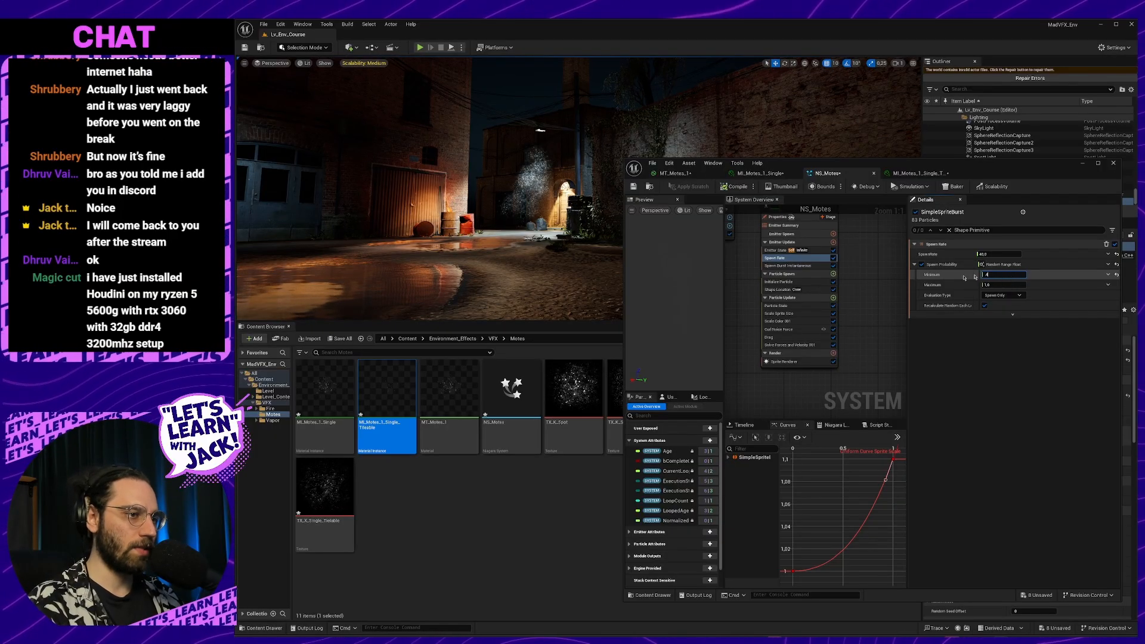
key(w)
right_drag(537, 238, 537, 238)
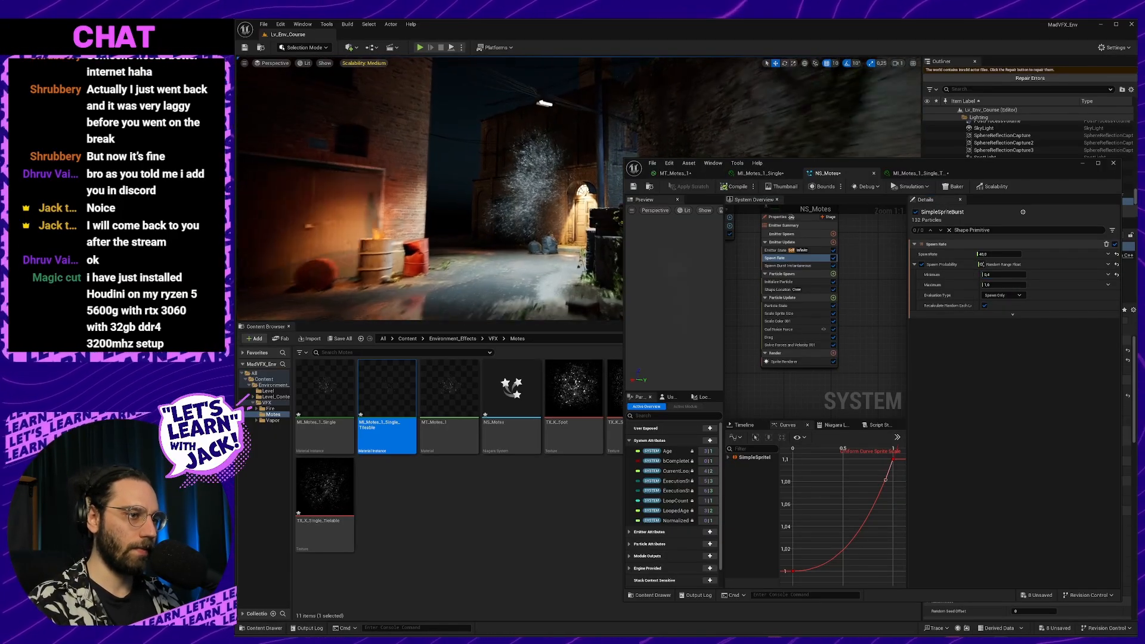
click(1004, 274)
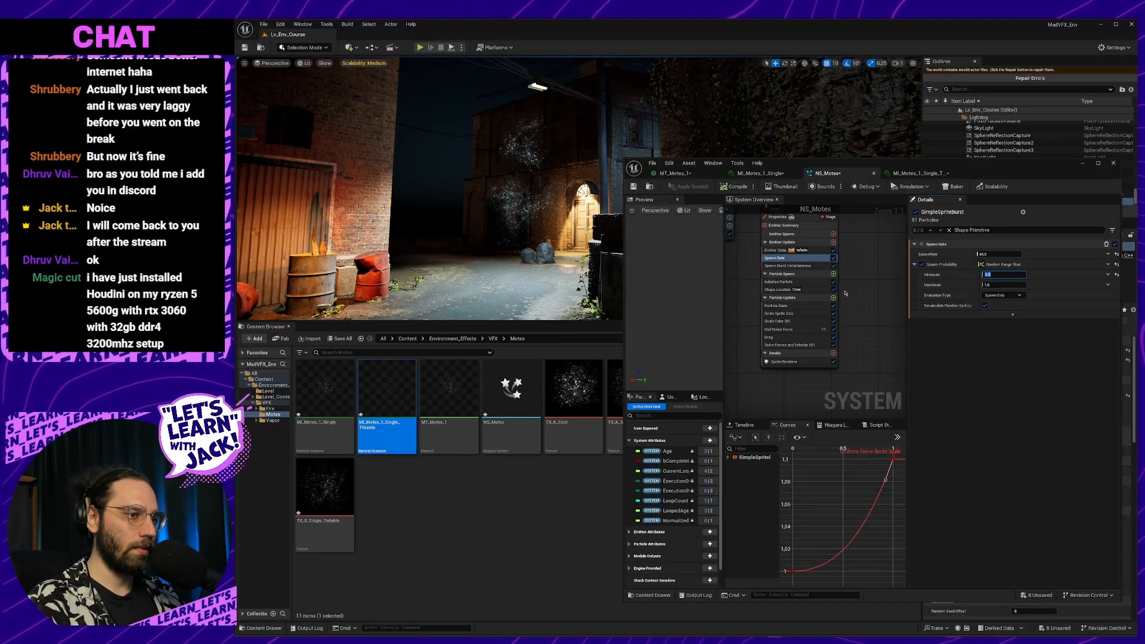
right_drag(537, 204, 480, 212)
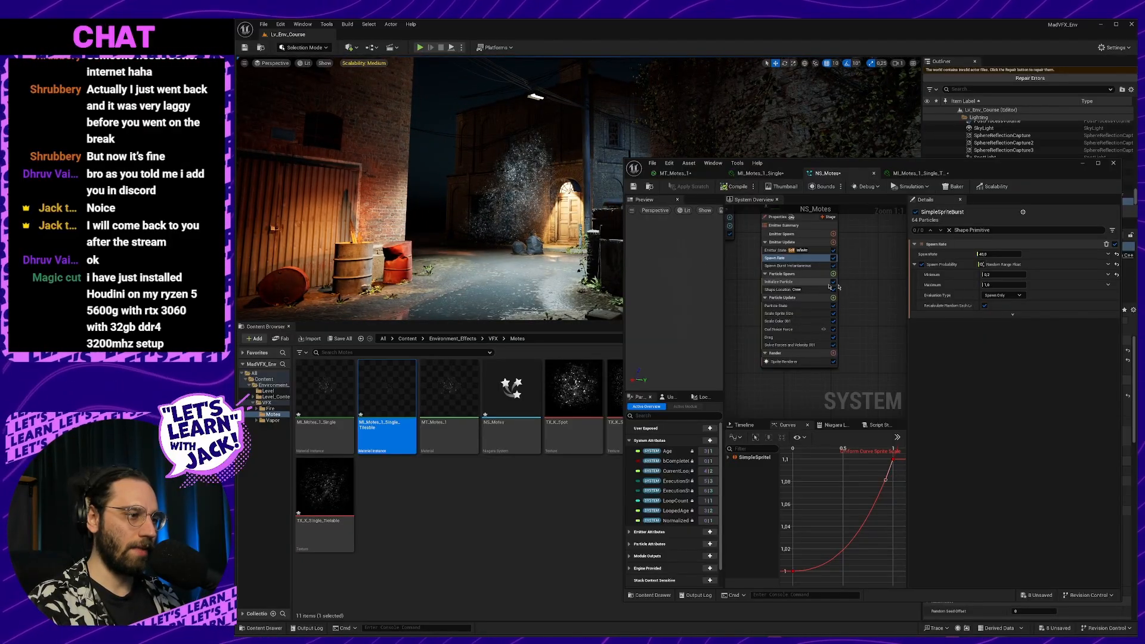
Set the Initialize Particle module's Lifetime Min to 10 and Lifetime Max to 5.
click(777, 250)
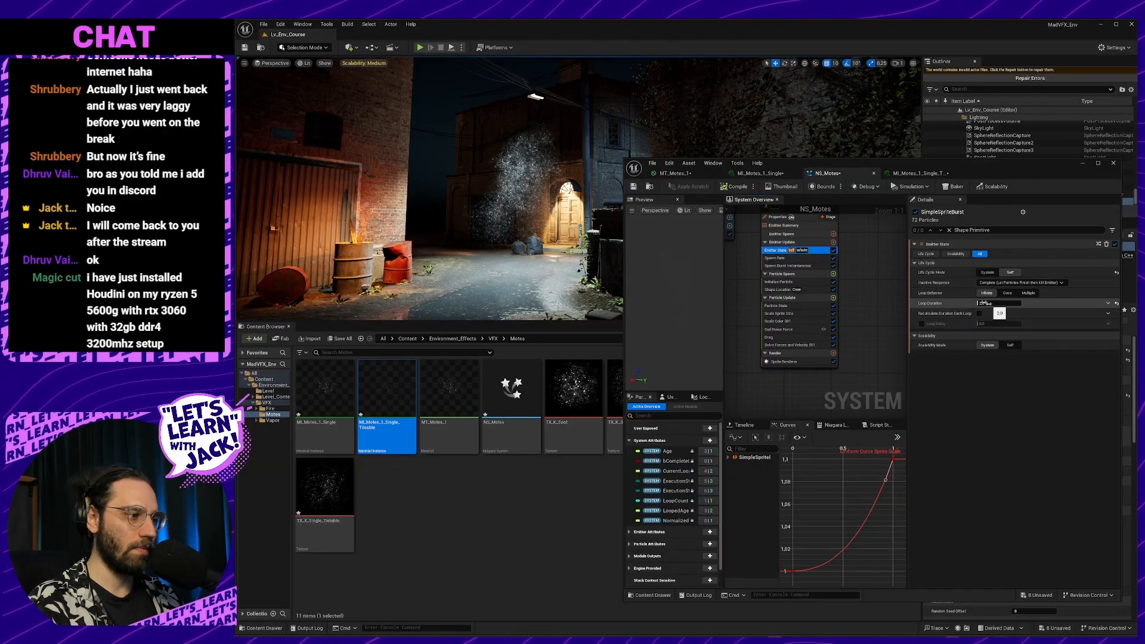
click(802, 266)
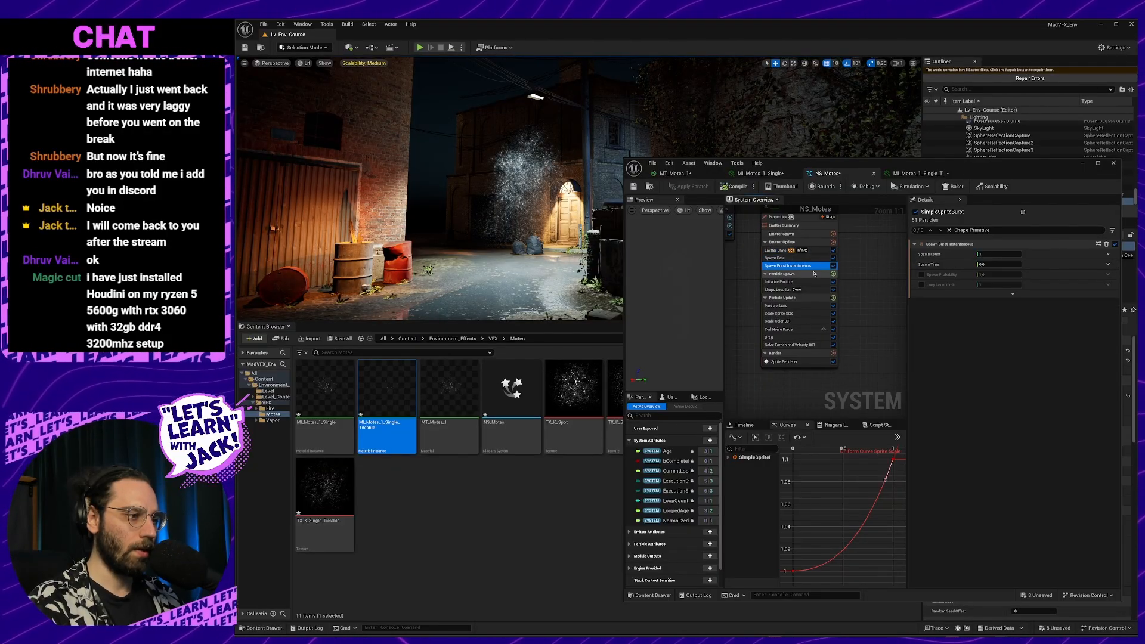
click(787, 281)
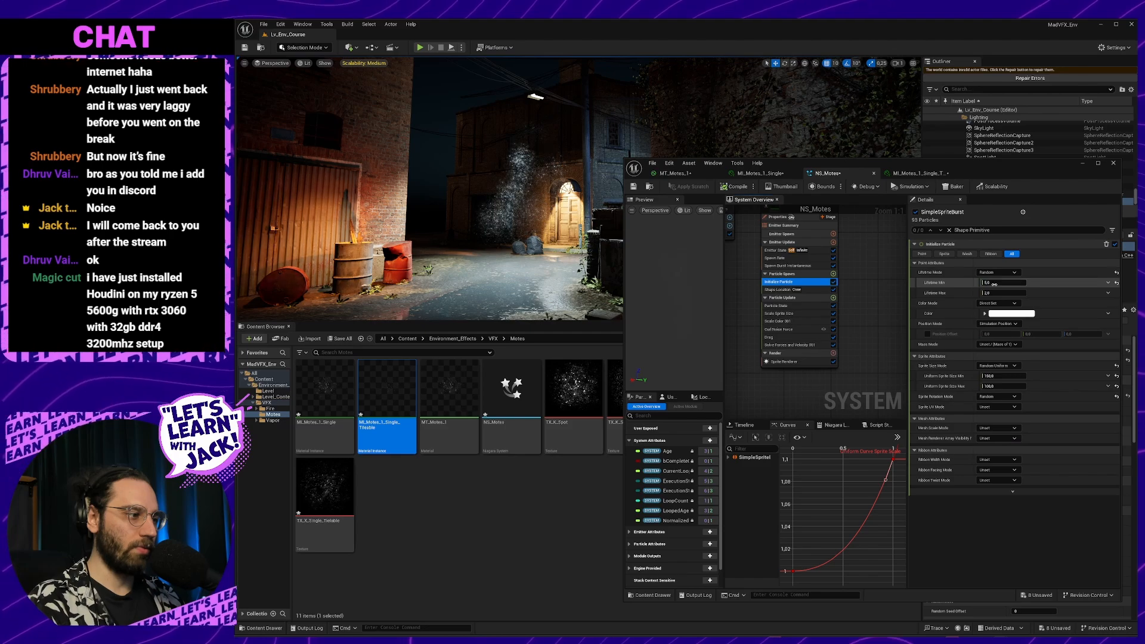
click(994, 284)
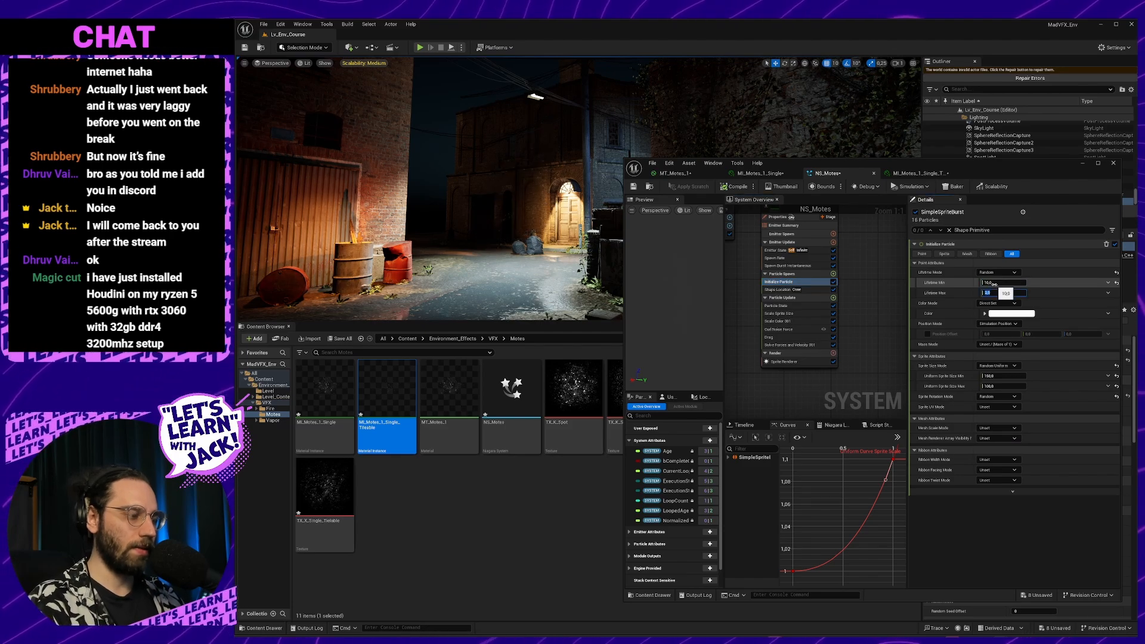
text(5)
key(Return)
mouse_move(521, 216)
right_down()
mouse_move(500, 220)
mouse_move(531, 216)
right_up()
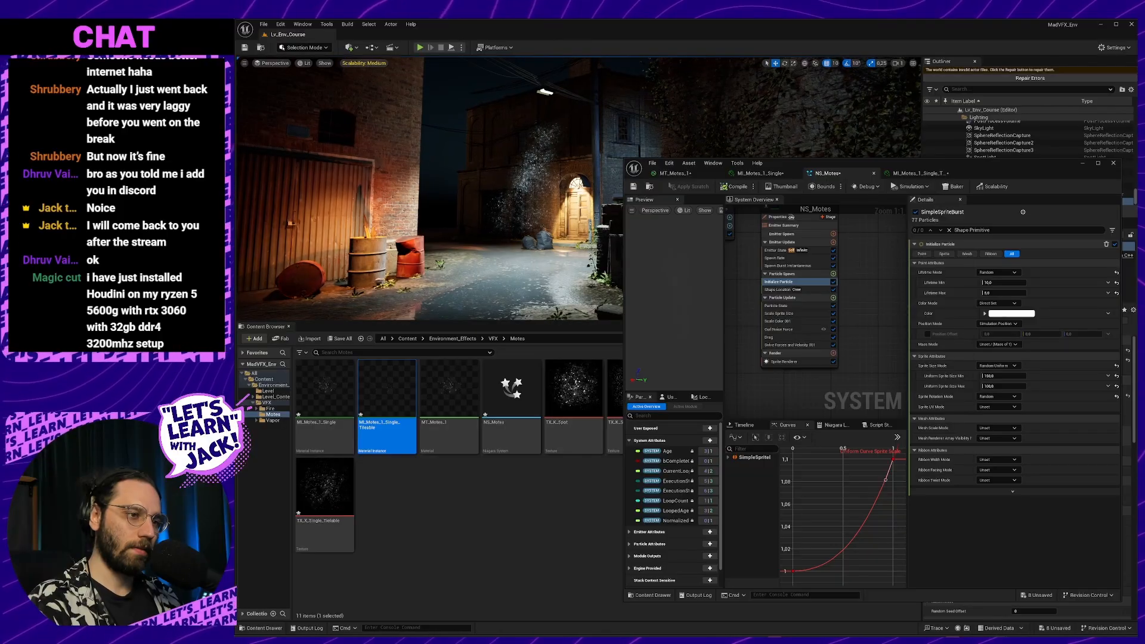
Try lower opacity contrast values, including 0.5, on the tileable motes material instance and check the motes from farther away.
click(926, 173)
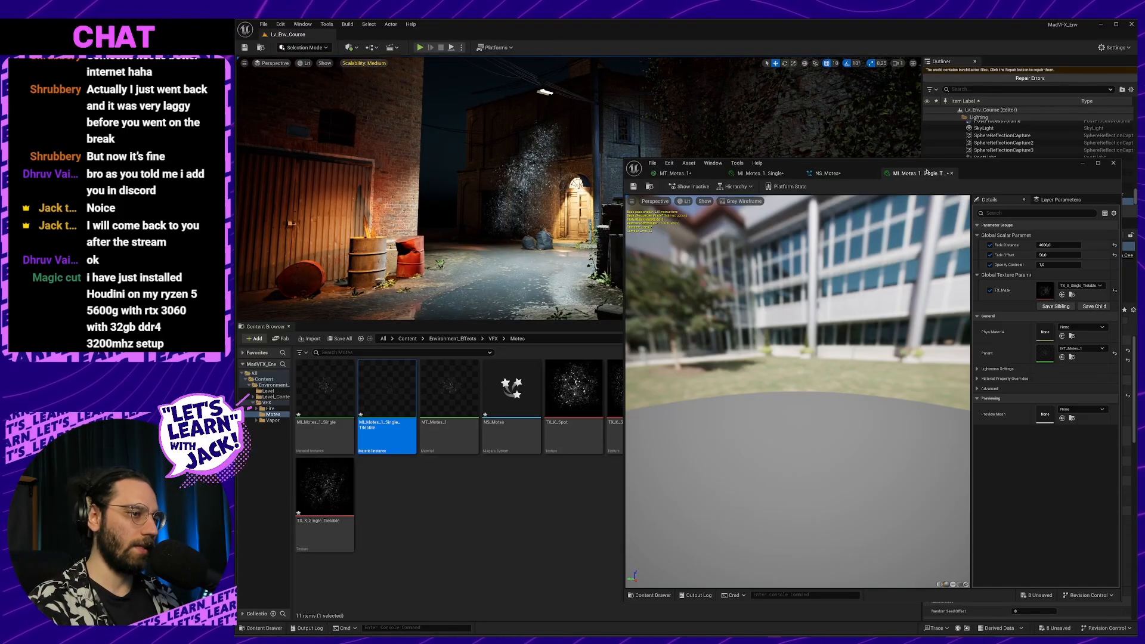
click(1070, 265)
text(5)
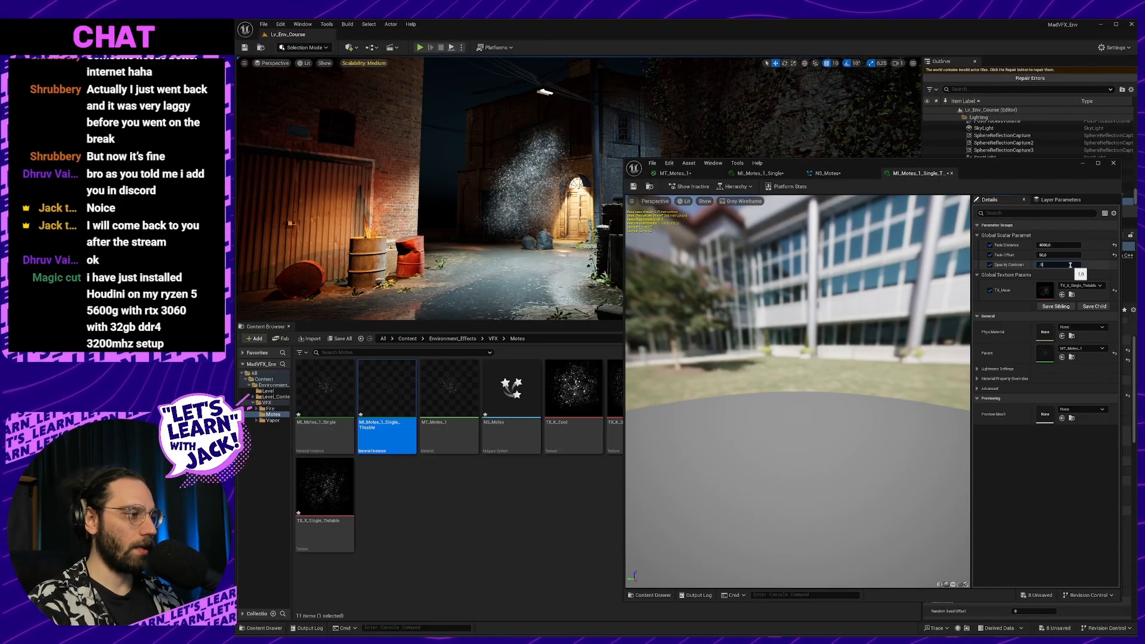
key(Return)
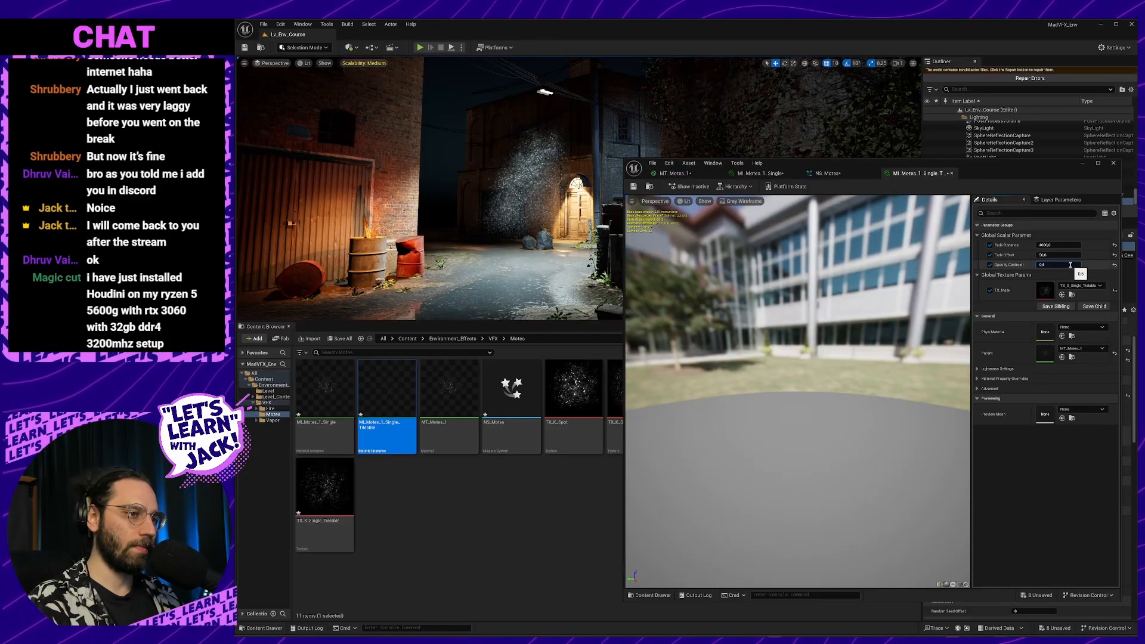
text(0,5)
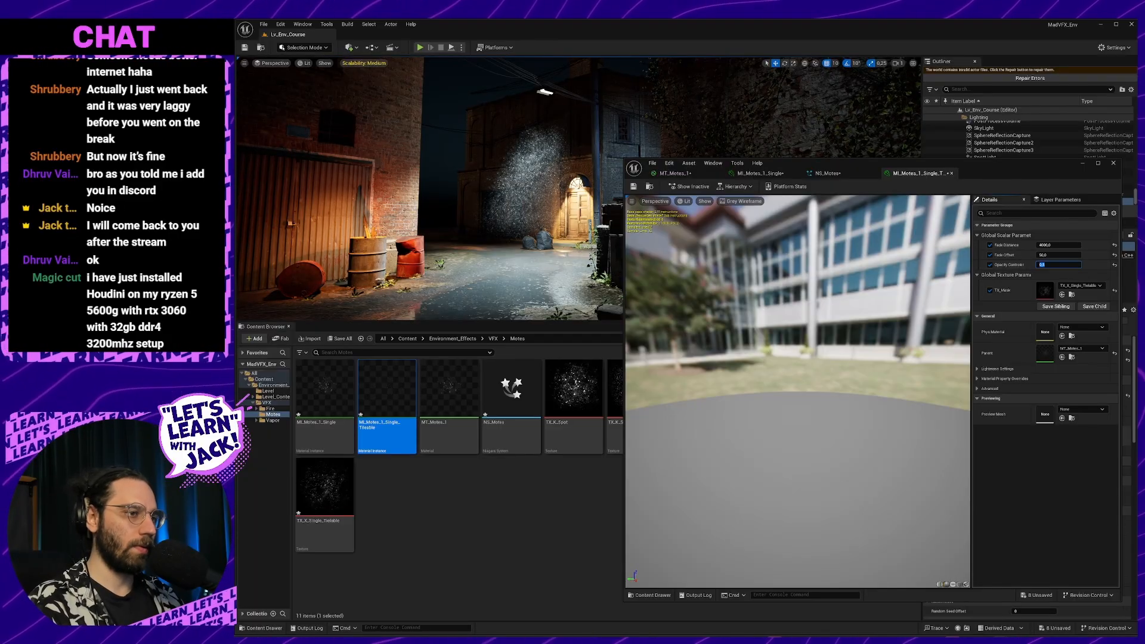
key(Return)
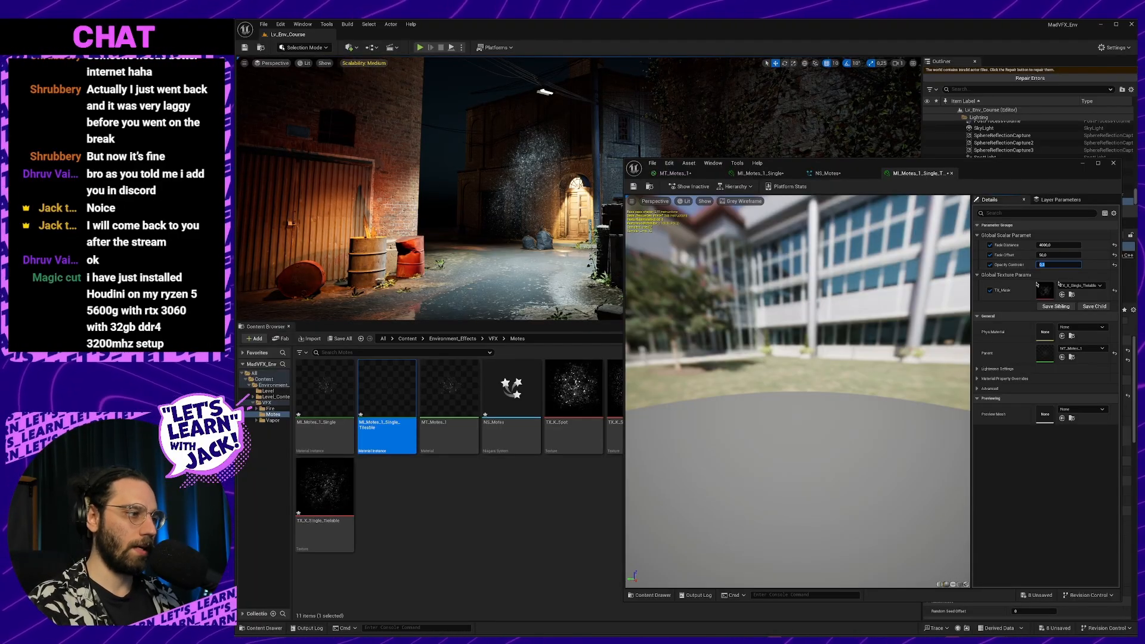
key(BackSpace)
key(Return)
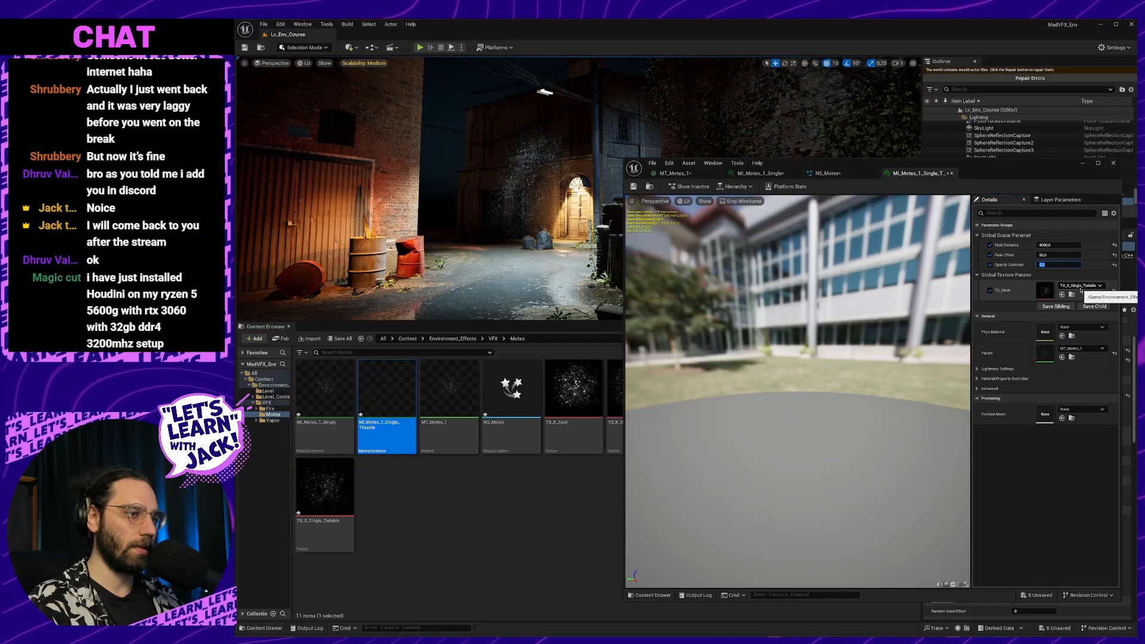
key(s)
mouse_move(507, 197)
right_down()
mouse_move(507, 208)
mouse_move(469, 208)
mouse_move(515, 206)
right_up()
key(w)
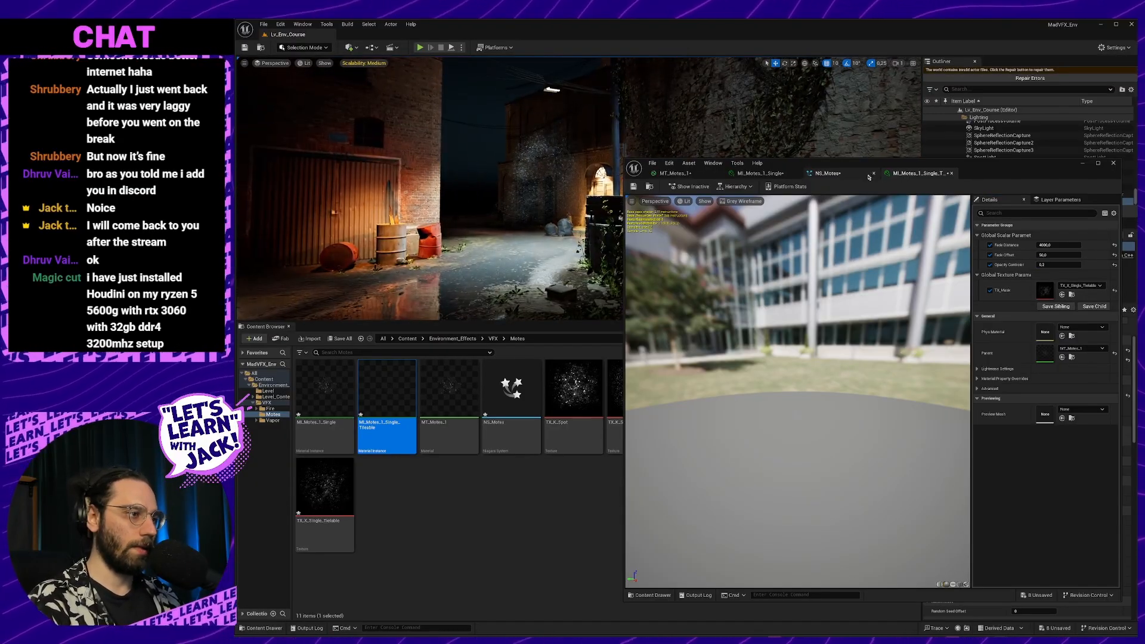
Open the NS_Motes Shape Location settings, switch to the browser to consult the motes lesson video, and return to Unreal Engine.
click(826, 173)
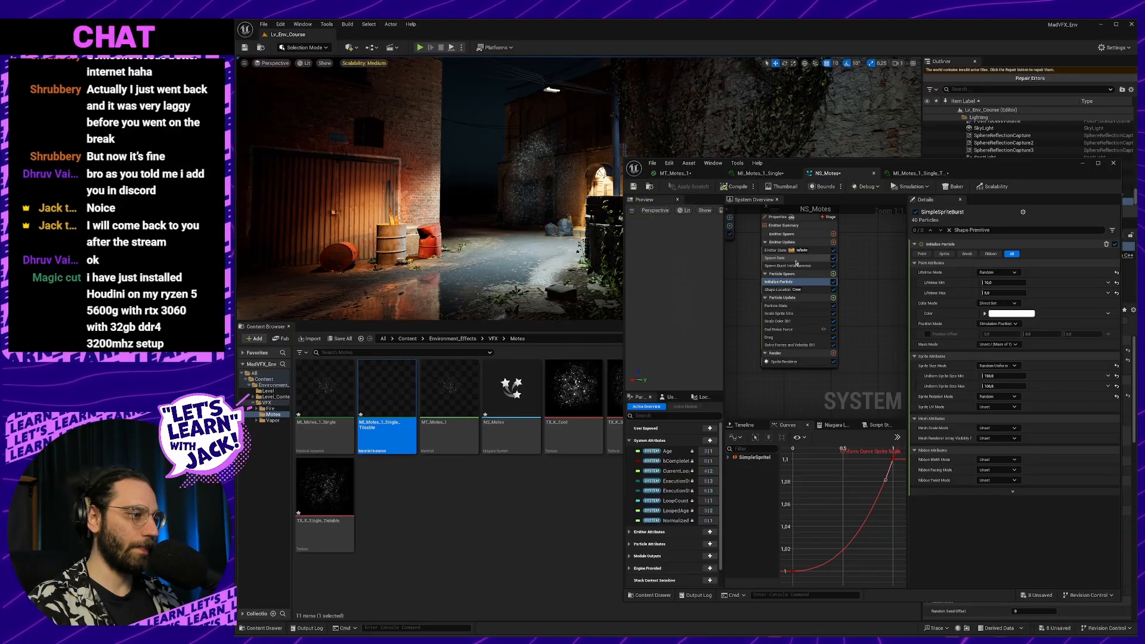
click(818, 291)
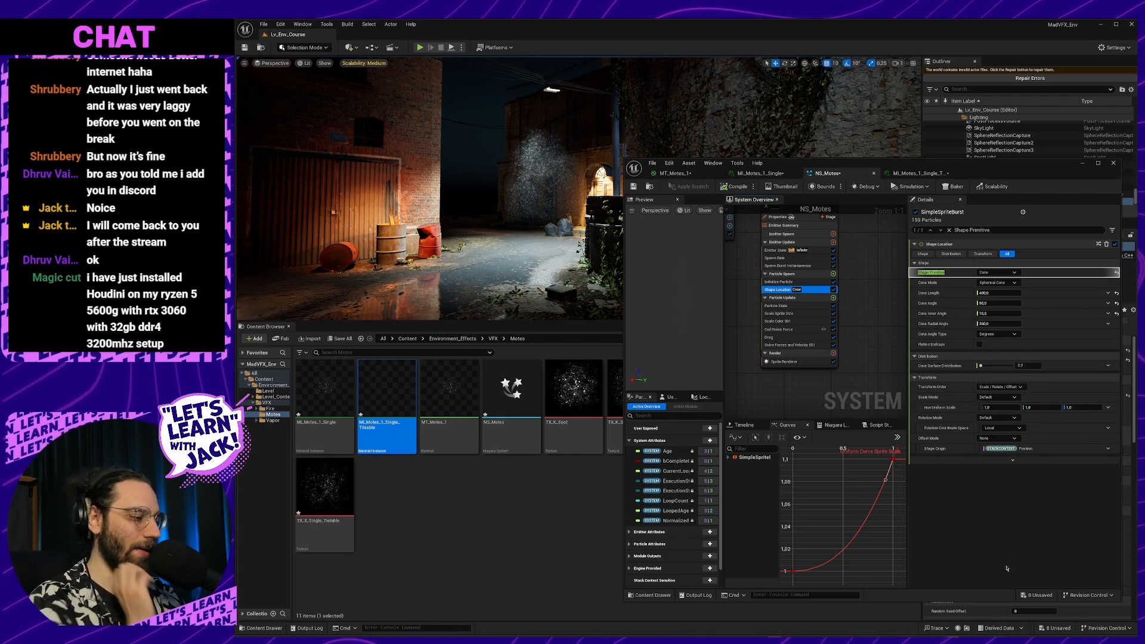
click(801, 640)
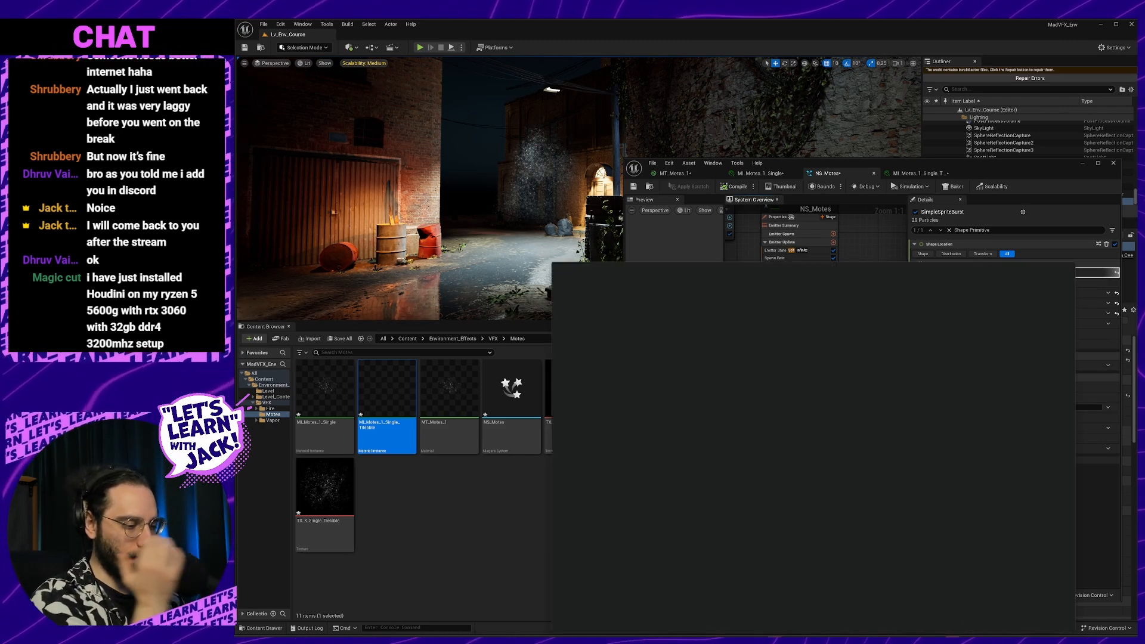
click(831, 636)
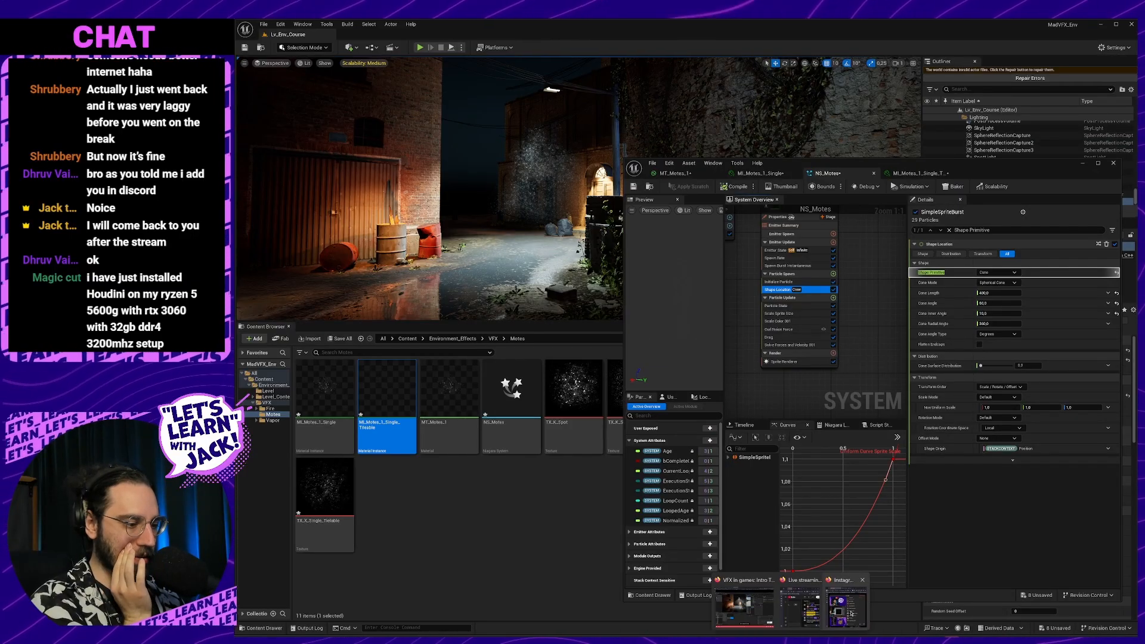
click(744, 624)
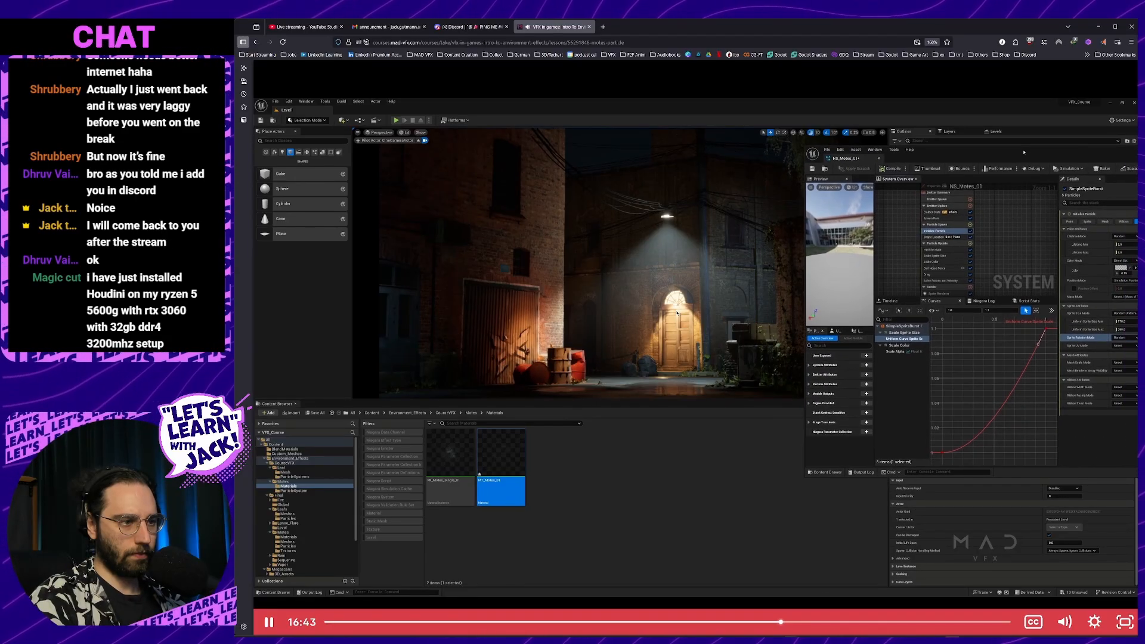
click(676, 313)
key(alt+Tab)
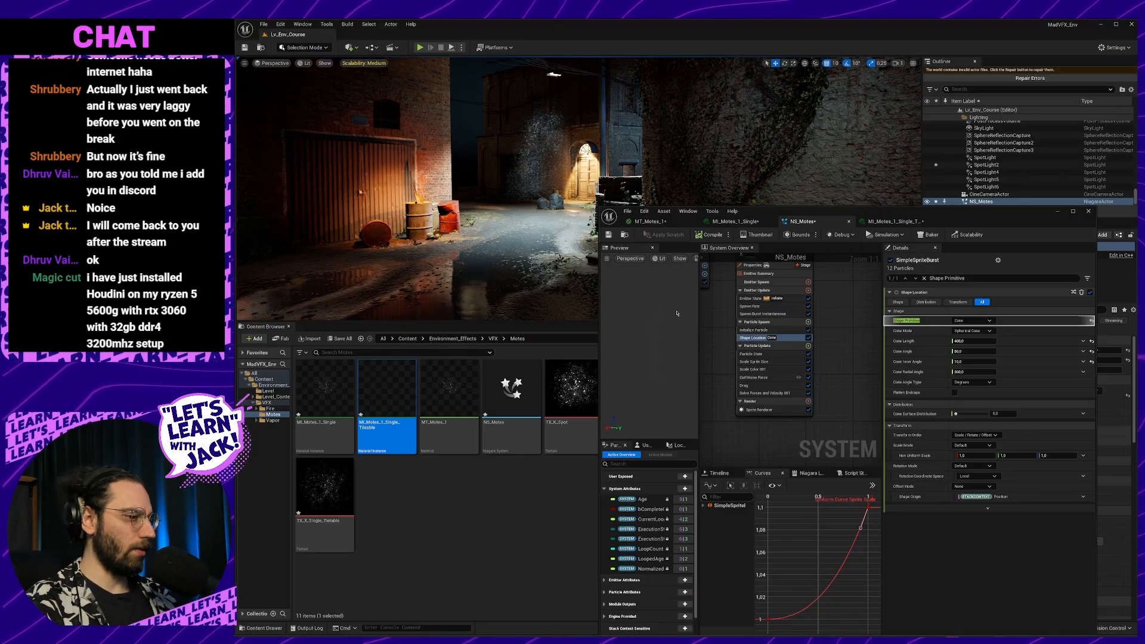
Focus the NS_Motes actor in the level and raise it slightly above the street lamp.
right_drag(573, 147, 583, 137)
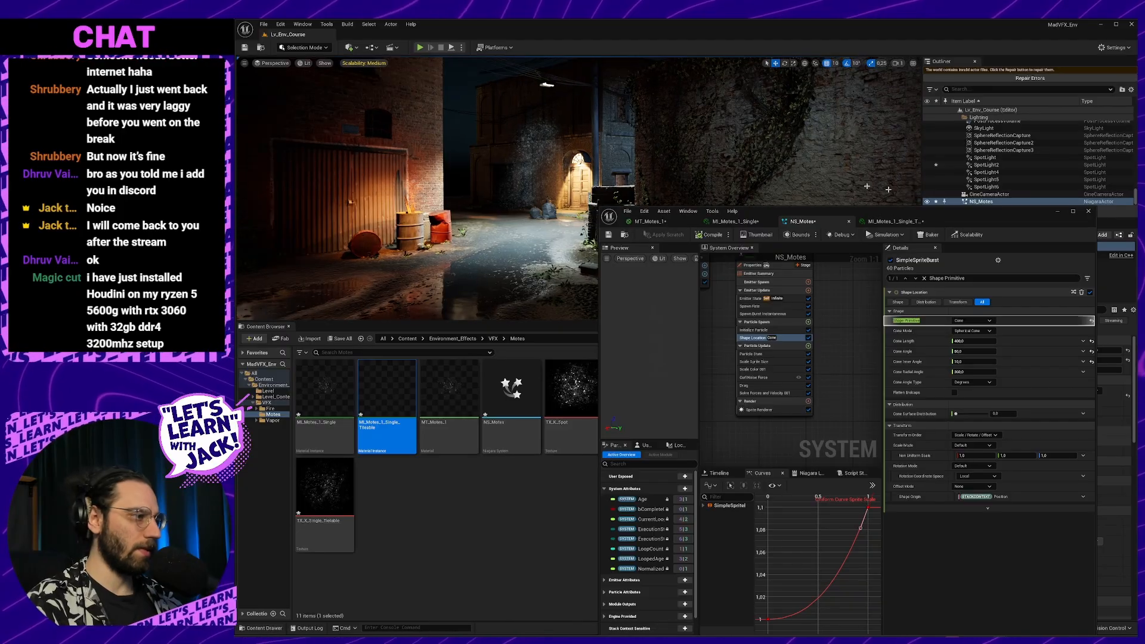
drag(945, 217, 962, 342)
double_click(1012, 202)
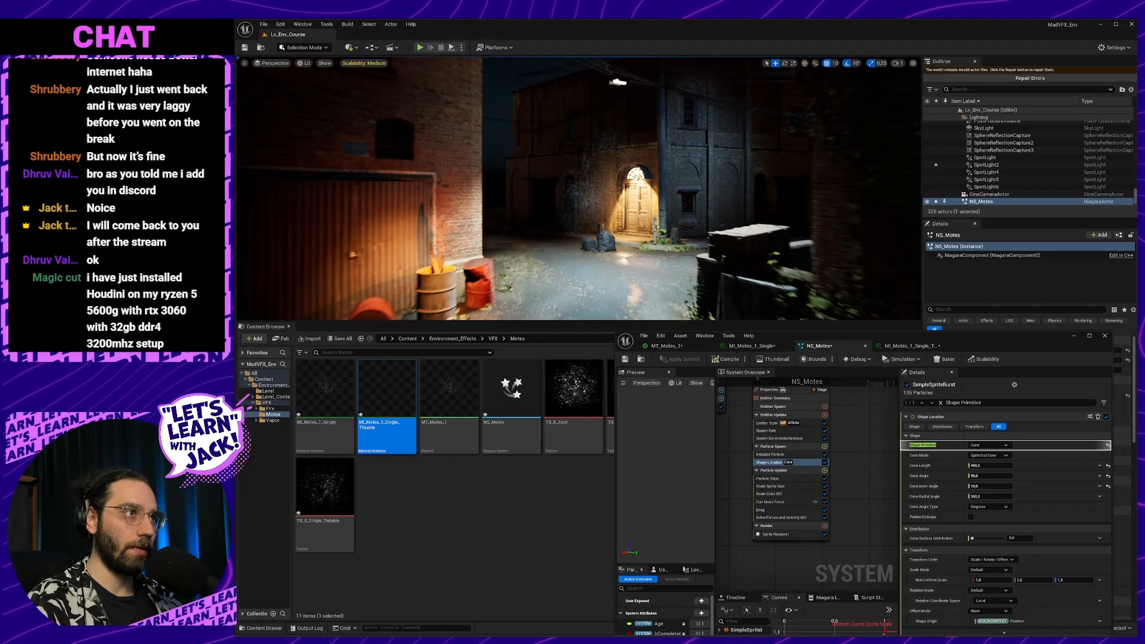
right_drag(578, 189, 551, 155)
key(g)
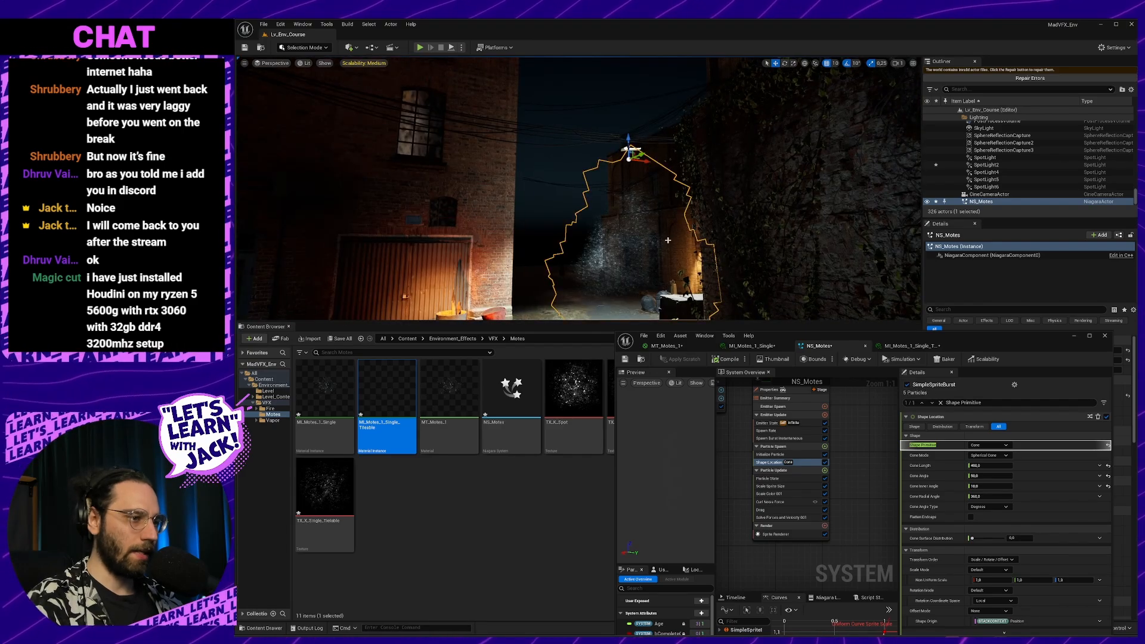
drag(632, 136, 625, 109)
mouse_move(618, 140)
right_down()
mouse_move(621, 197)
mouse_move(608, 187)
mouse_move(605, 131)
right_up()
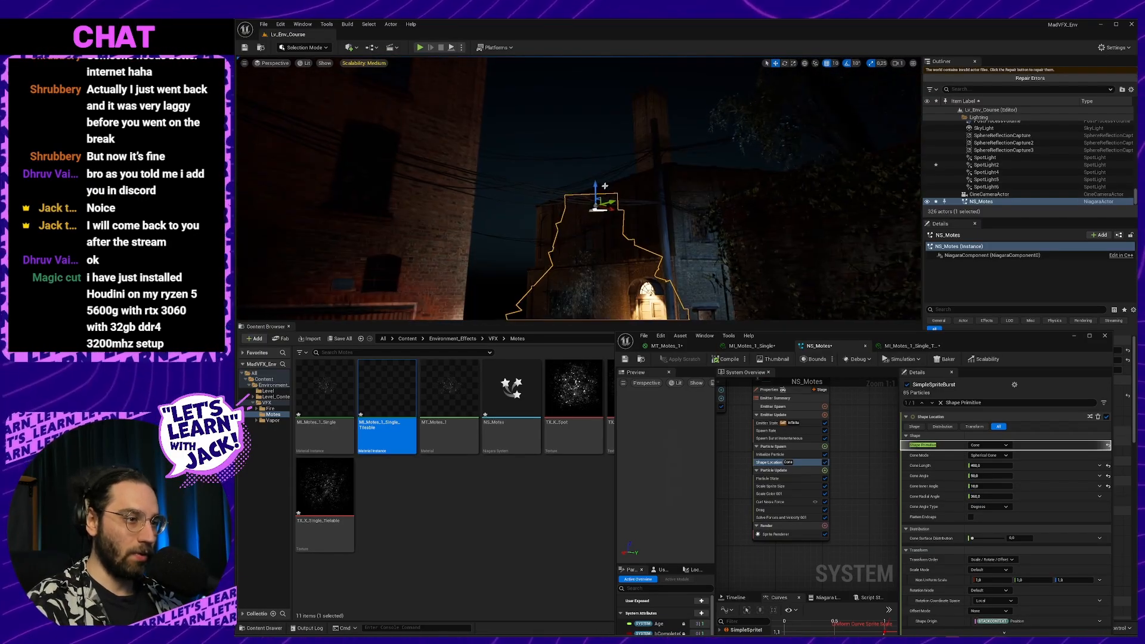
right_drag(599, 186, 594, 249)
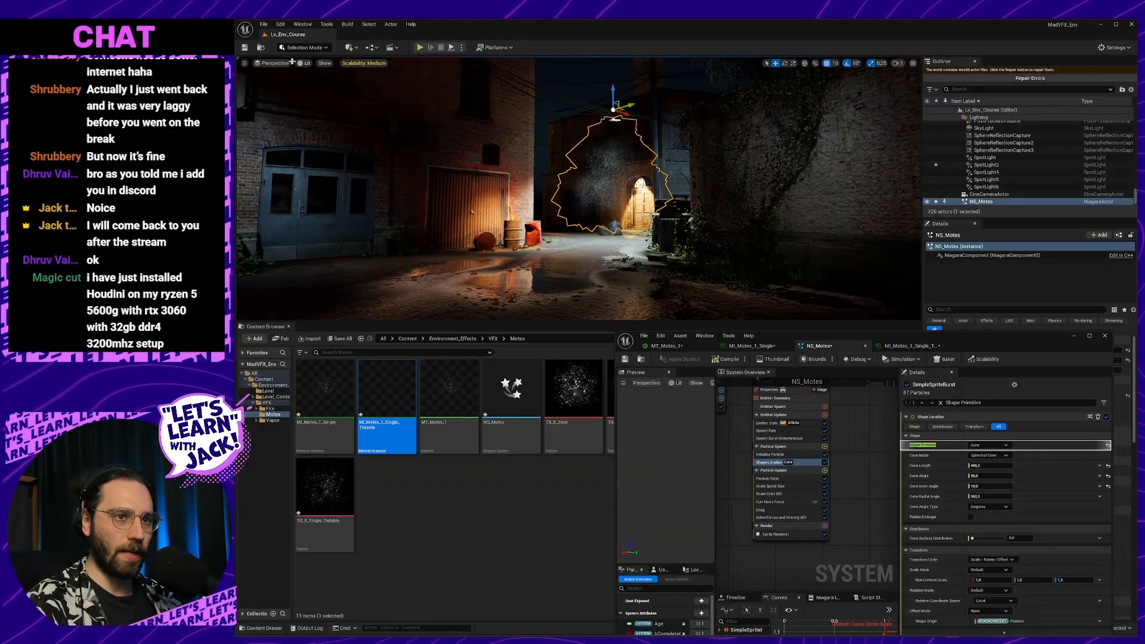
View the scene through the CineCameraActor, examine the motes under the lamp, and select the motes actor.
click(272, 63)
click(304, 157)
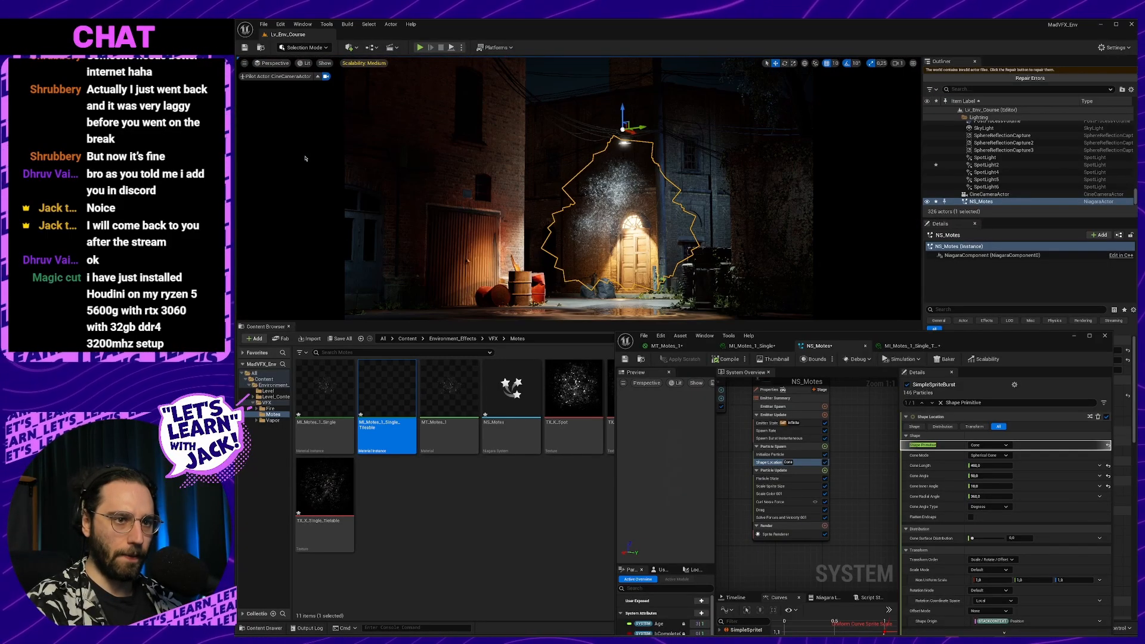
click(693, 76)
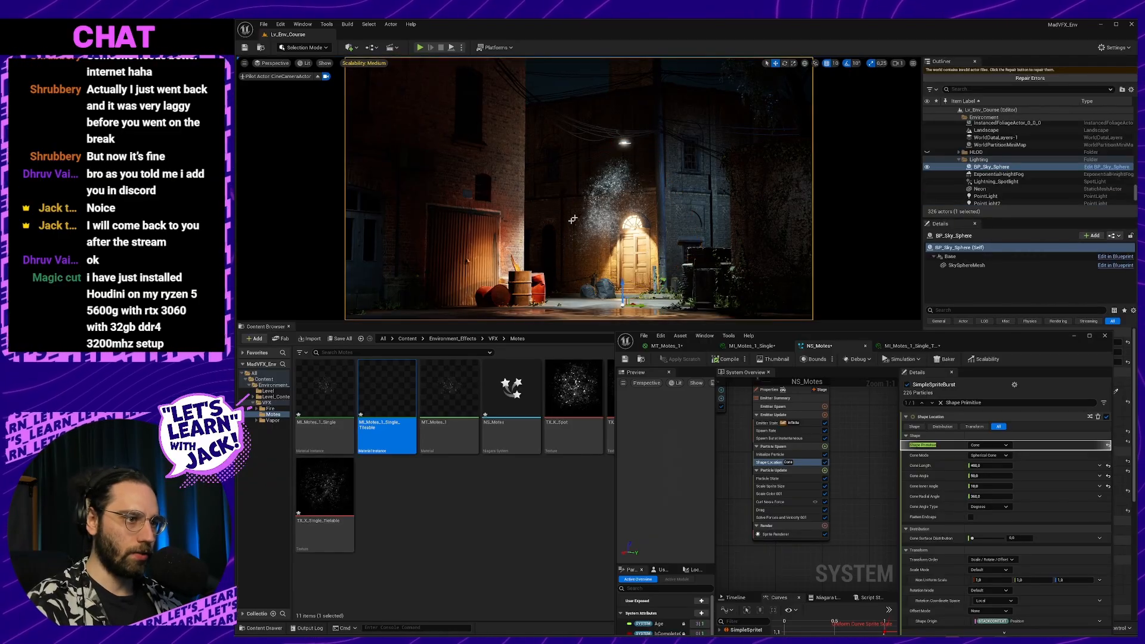
click(622, 193)
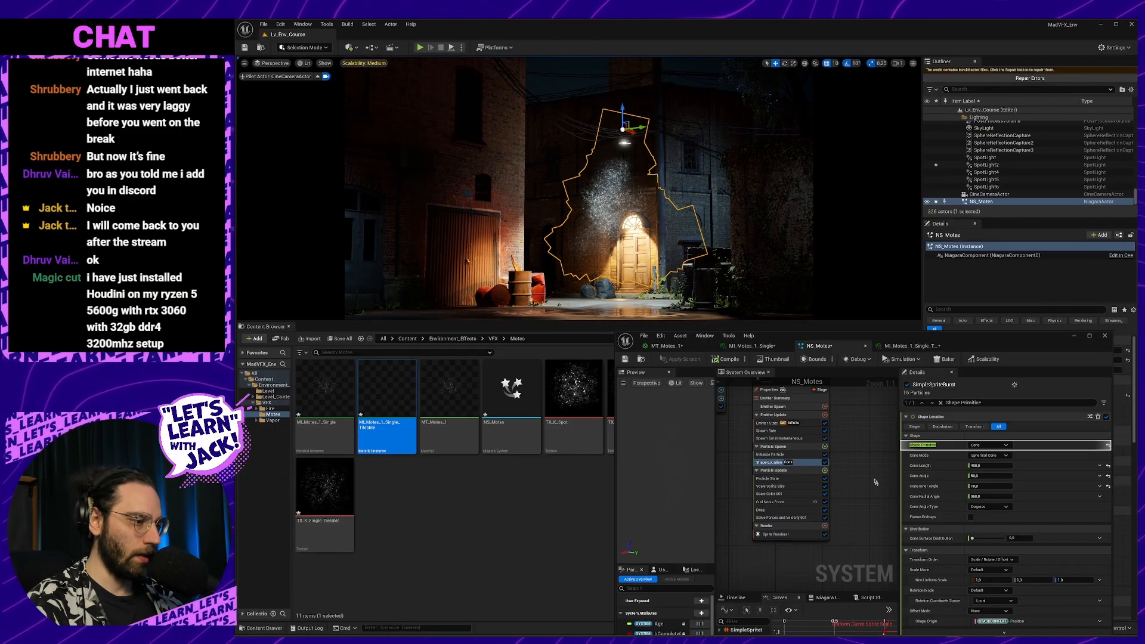
Lower the alpha of the Initialize Particle color in NS_Motes to 0.161.
right_drag(874, 481, 860, 454)
drag(978, 338, 970, 241)
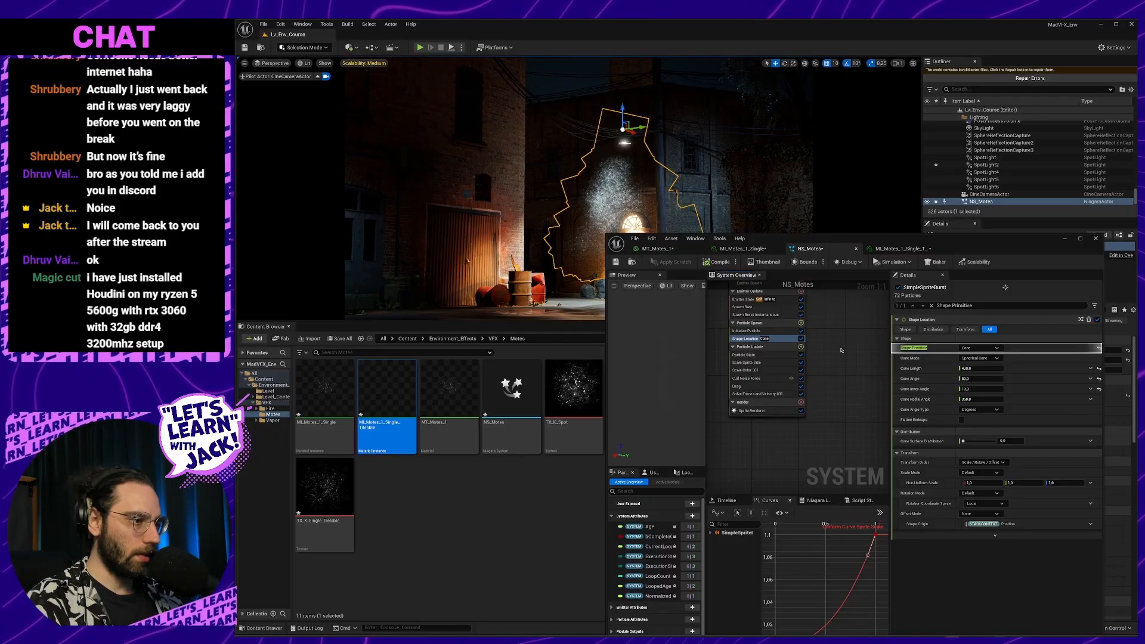
right_drag(759, 316, 762, 370)
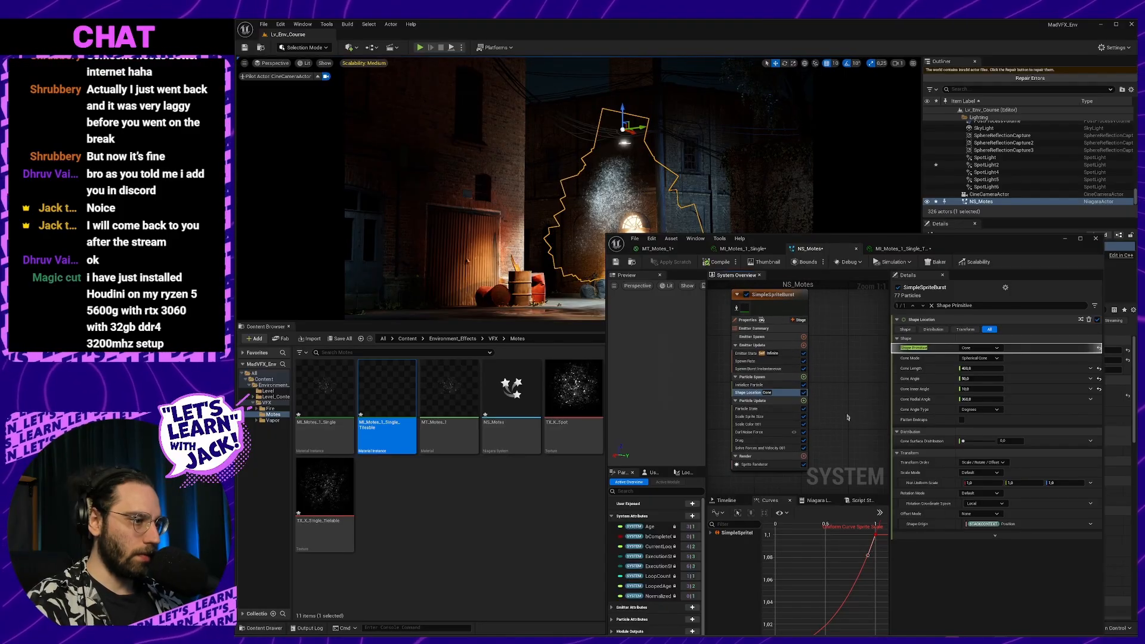
click(768, 386)
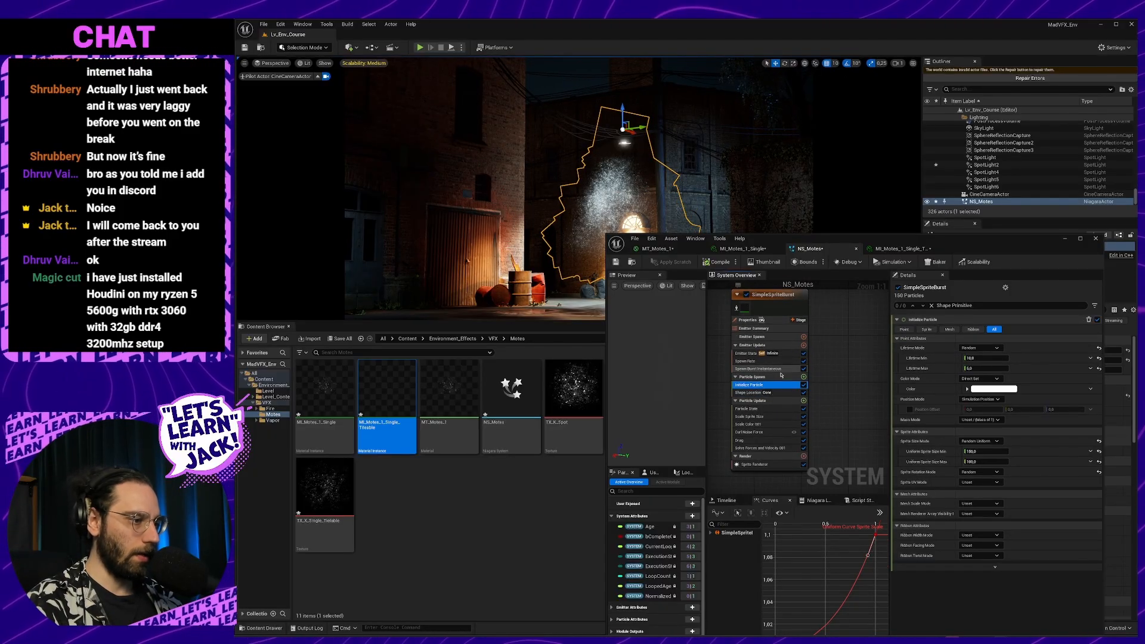
click(978, 390)
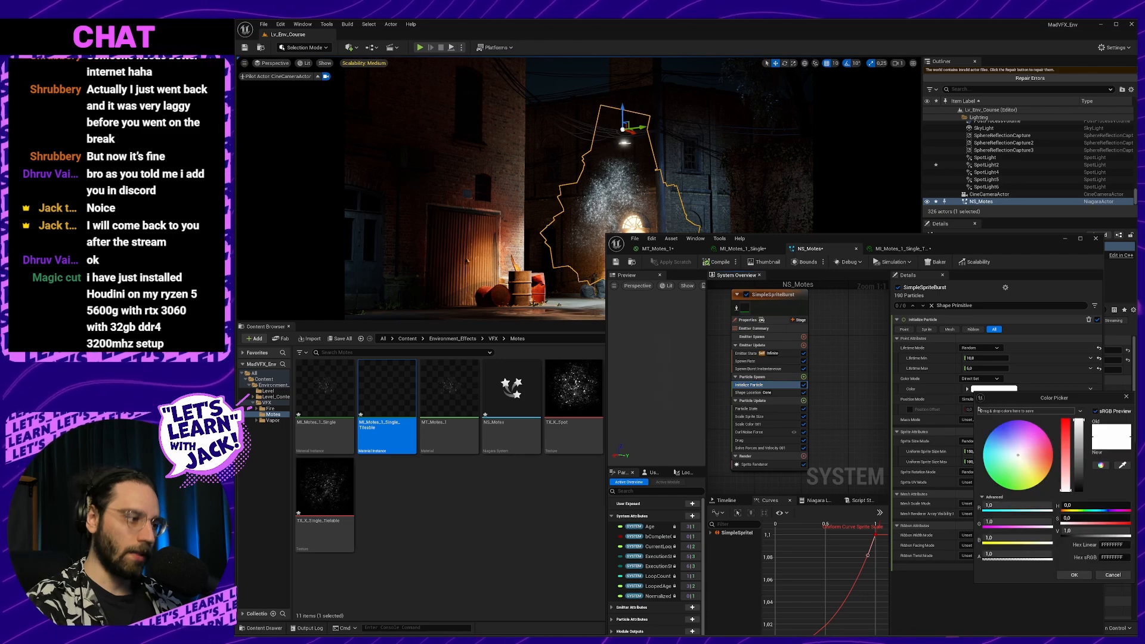
mouse_move(1041, 556)
mouse_down()
mouse_move(1009, 557)
mouse_move(1021, 557)
mouse_up()
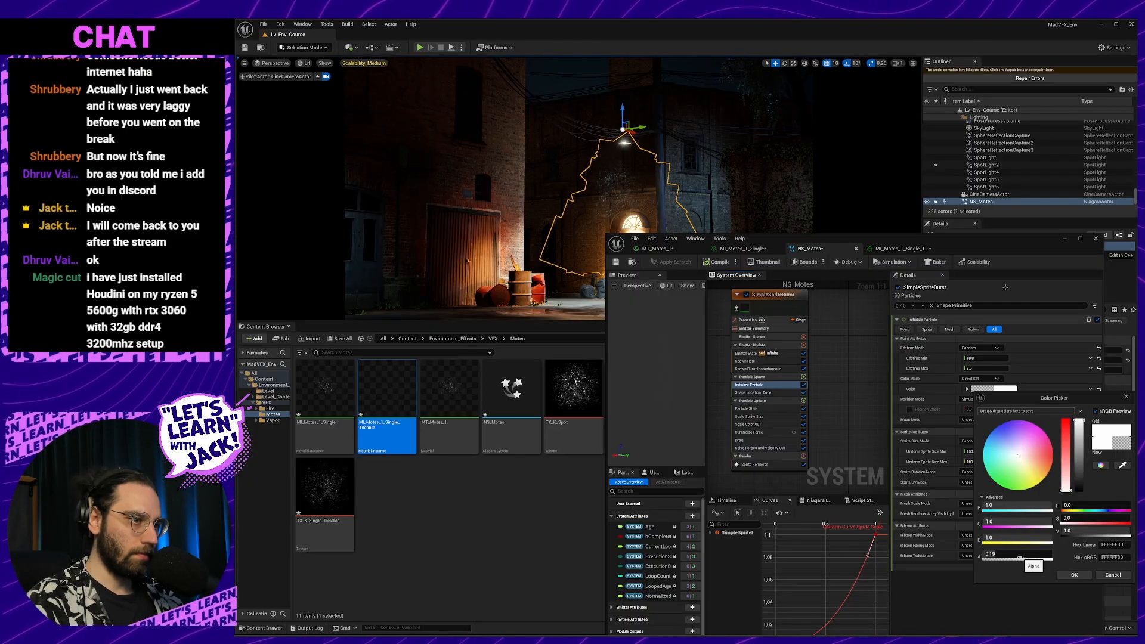
drag(992, 246, 1033, 82)
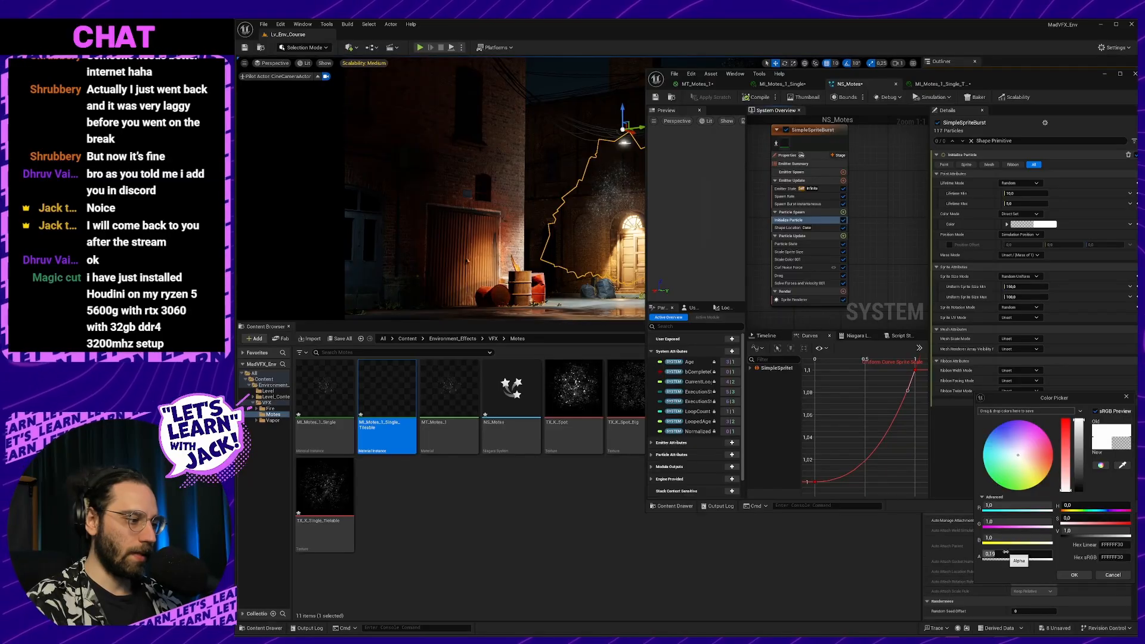
drag(1005, 552, 997, 553)
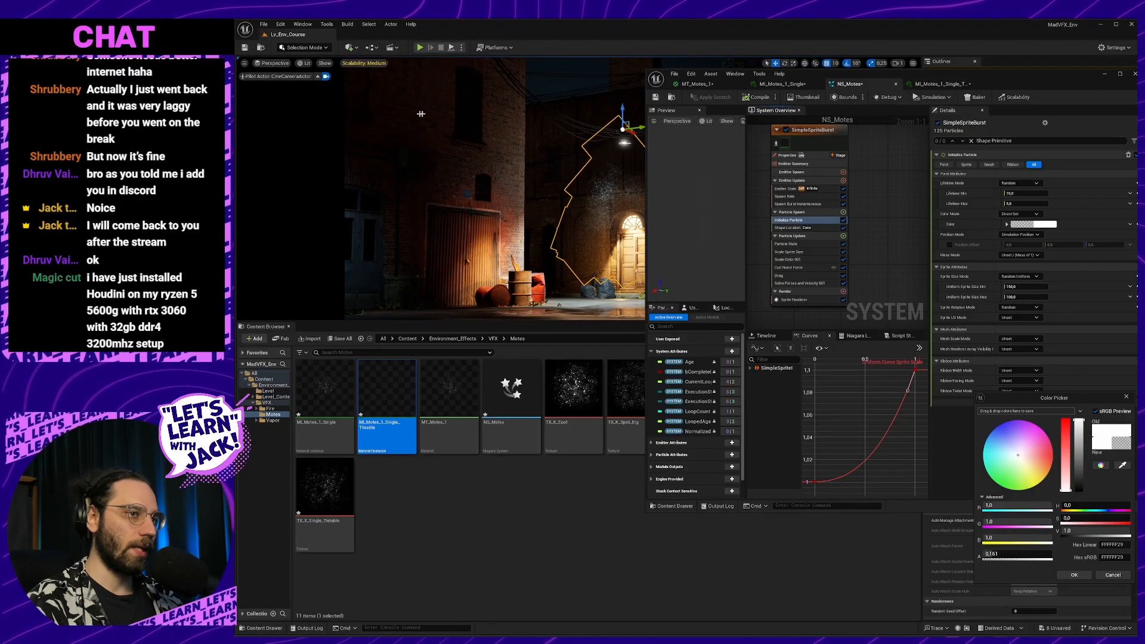
Try Cinematic scalability for View Distance and Global Illumination one at a time, returning each to Medium.
click(369, 63)
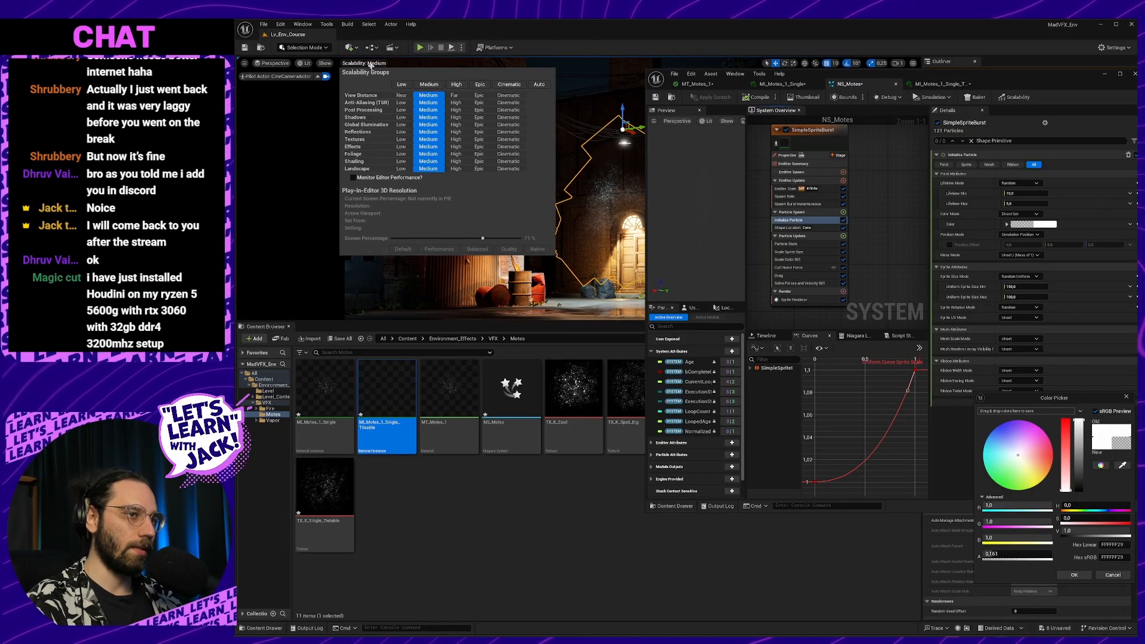
click(507, 95)
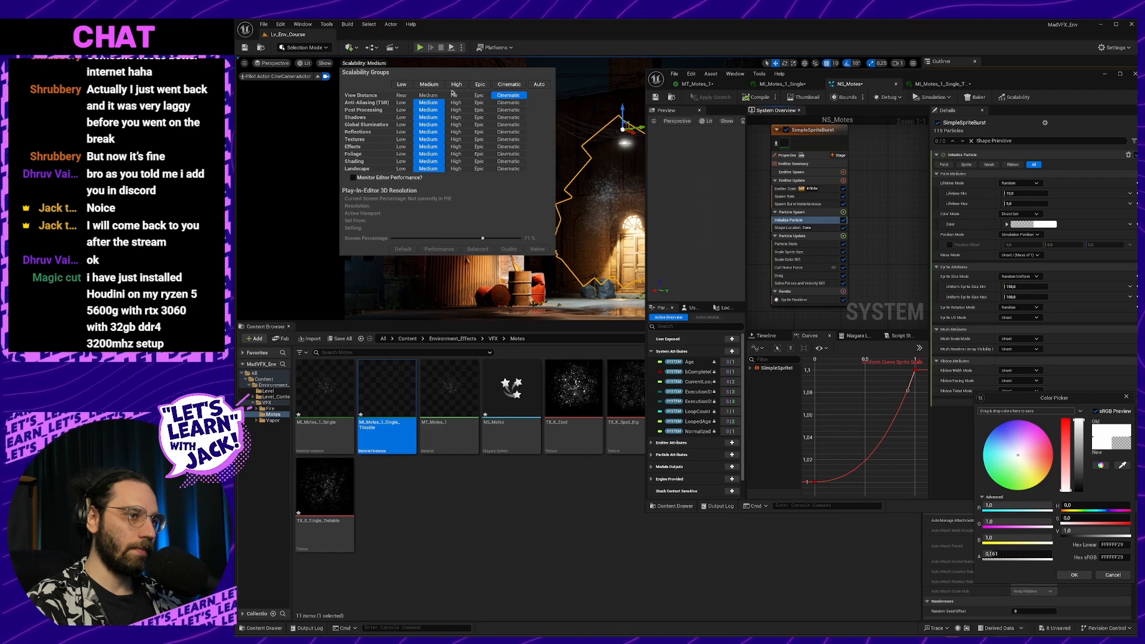
click(430, 95)
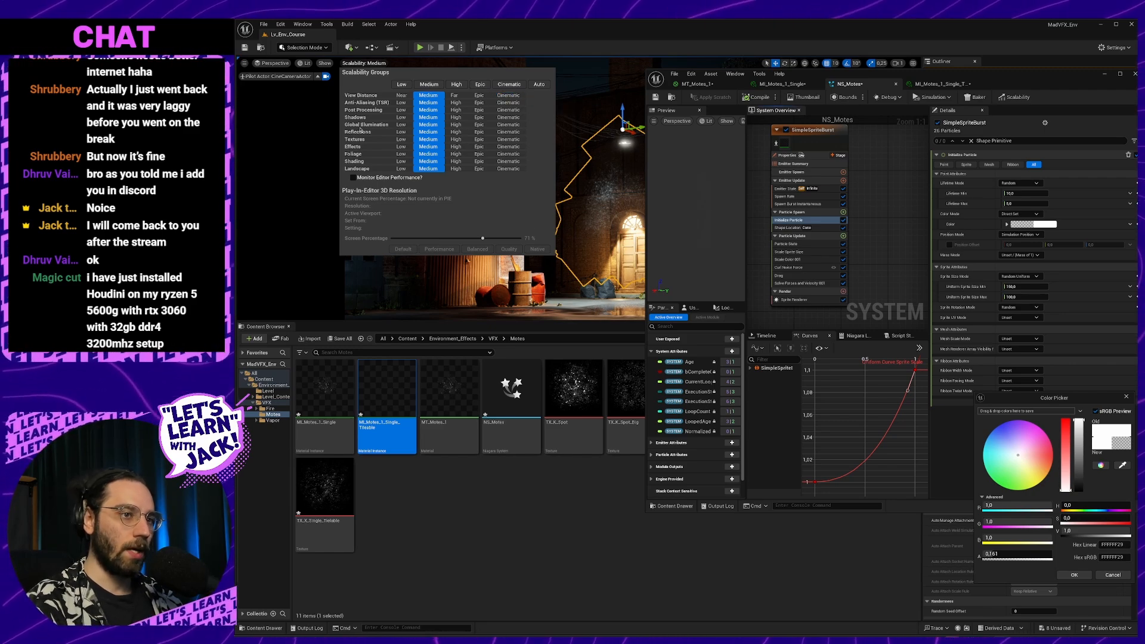
click(509, 124)
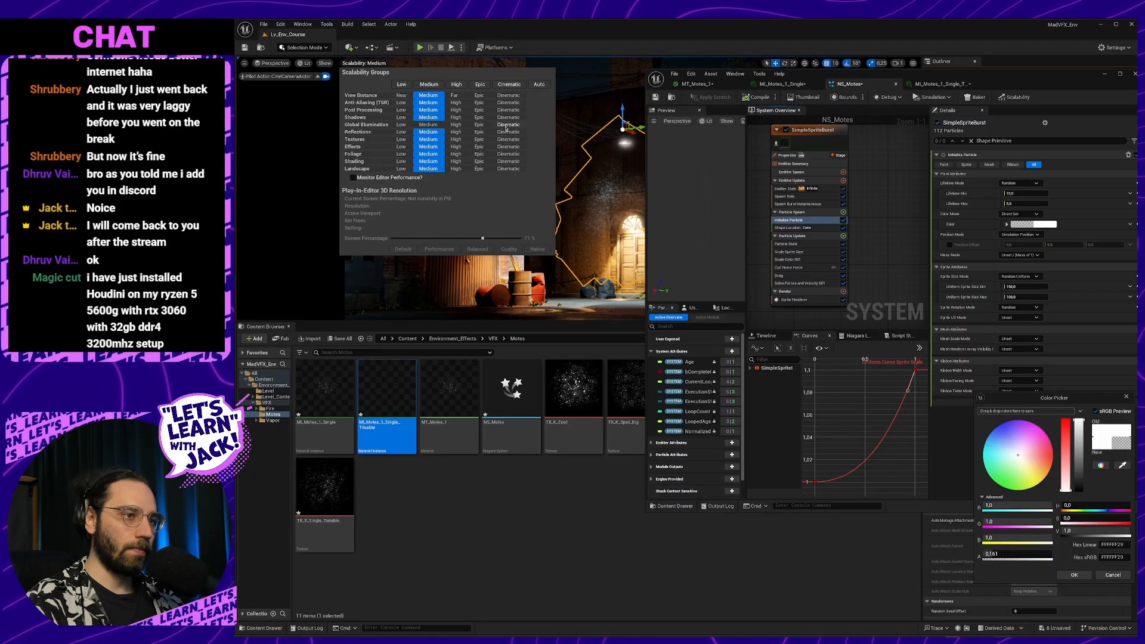
click(430, 124)
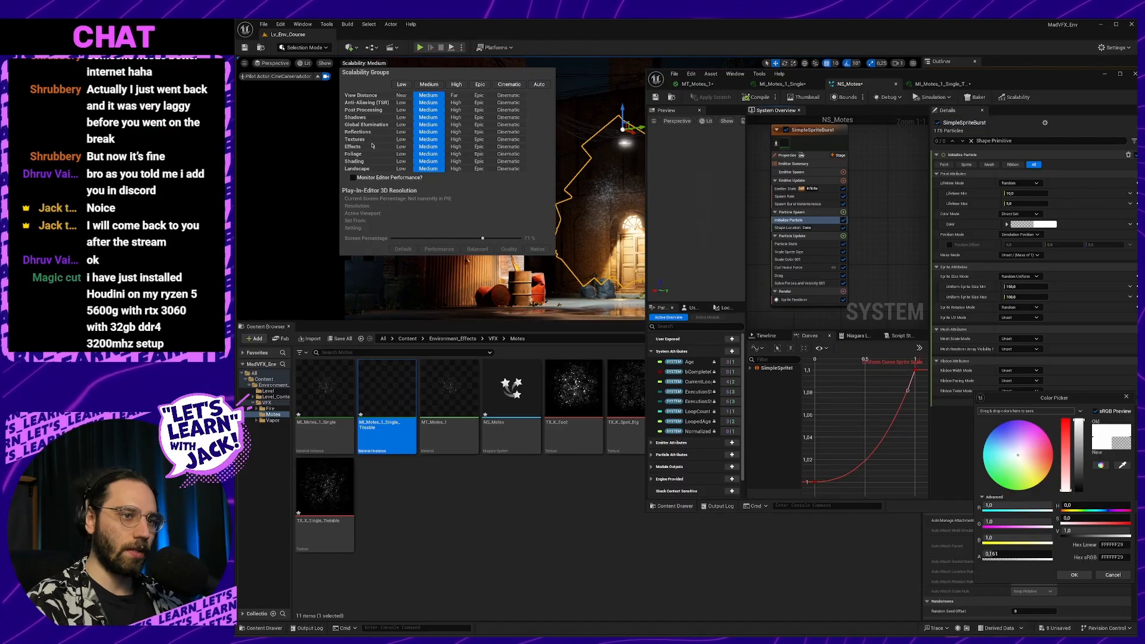
Try Effects scalability at Cinematic, Epic and High and Shading at Cinematic, returning both to Medium.
click(512, 148)
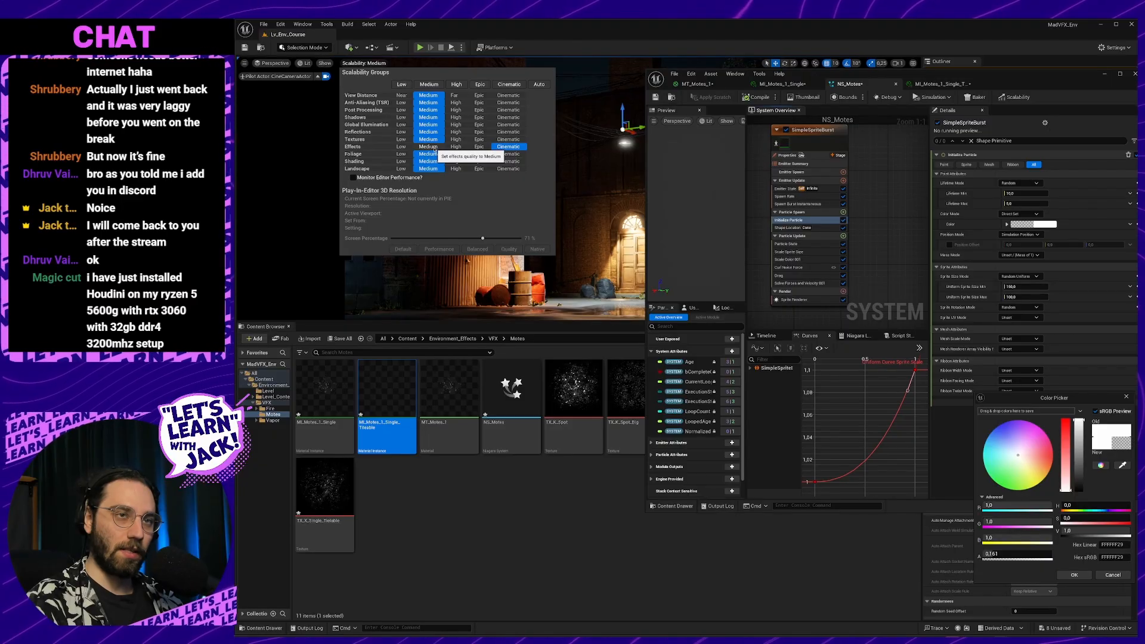
click(479, 146)
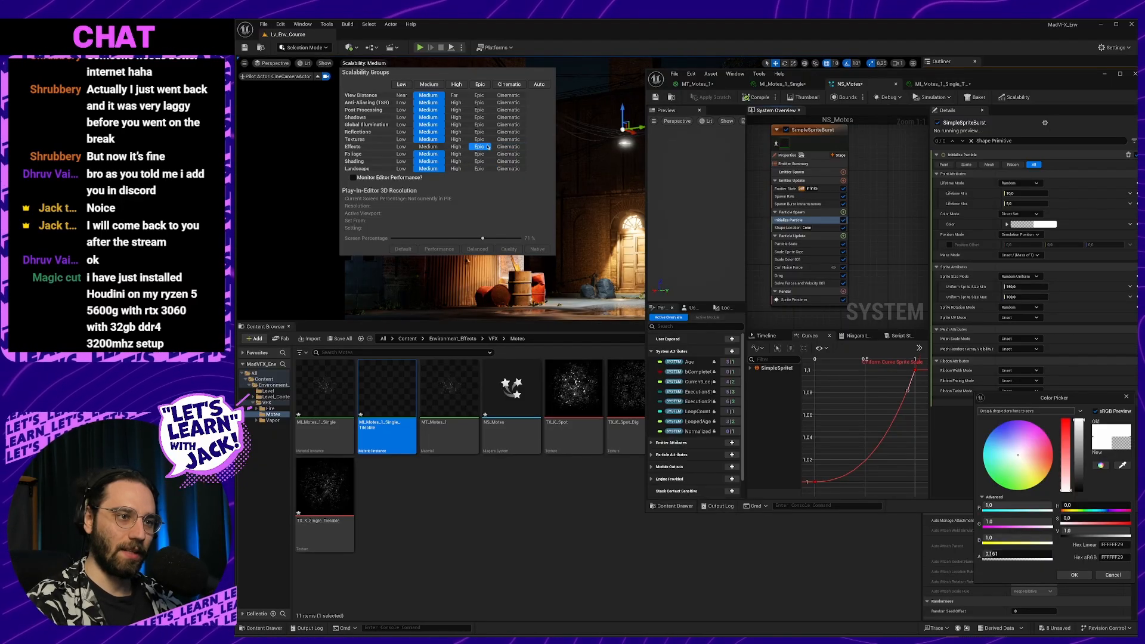
click(457, 147)
click(432, 148)
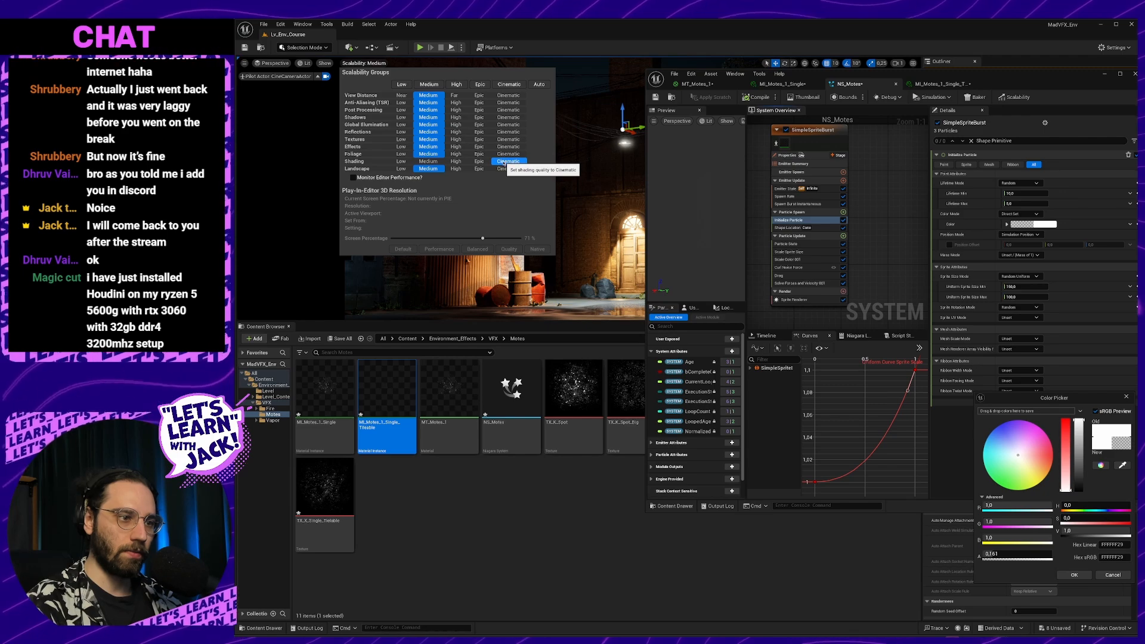
click(507, 161)
click(429, 162)
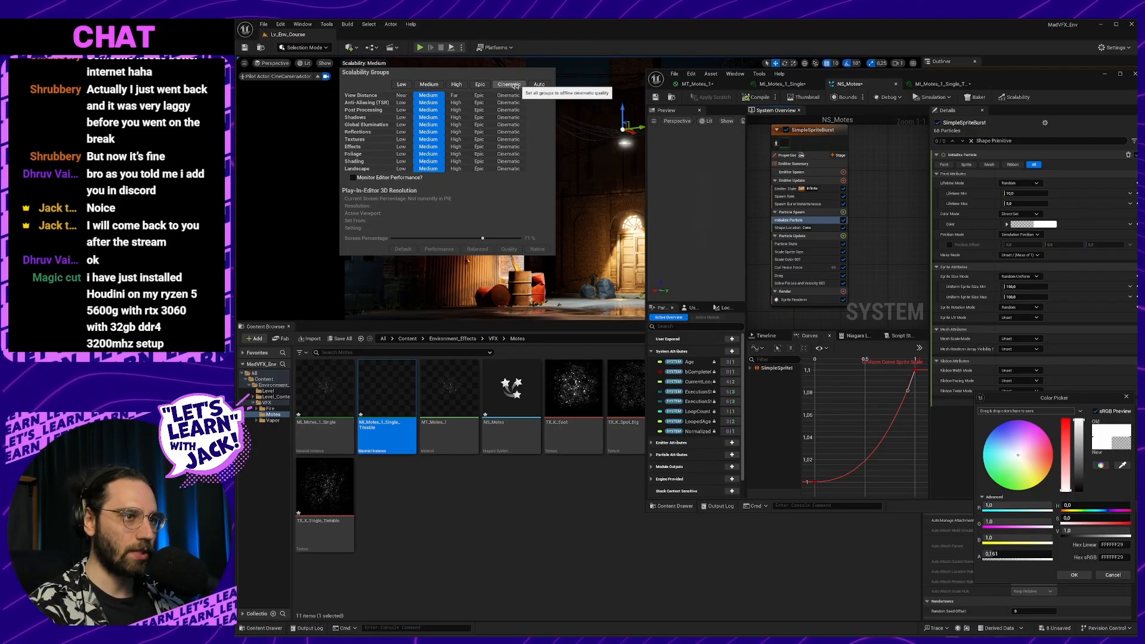
Compare Epic quality for all scalability groups and for Post Processing alone, returning them to Medium.
click(488, 85)
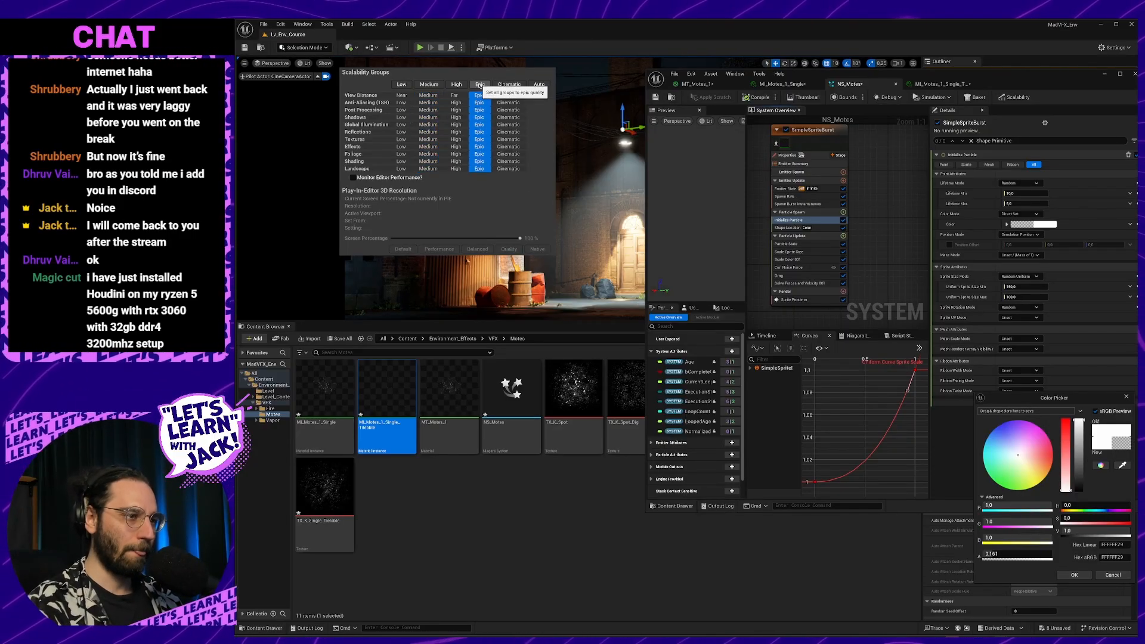
click(426, 85)
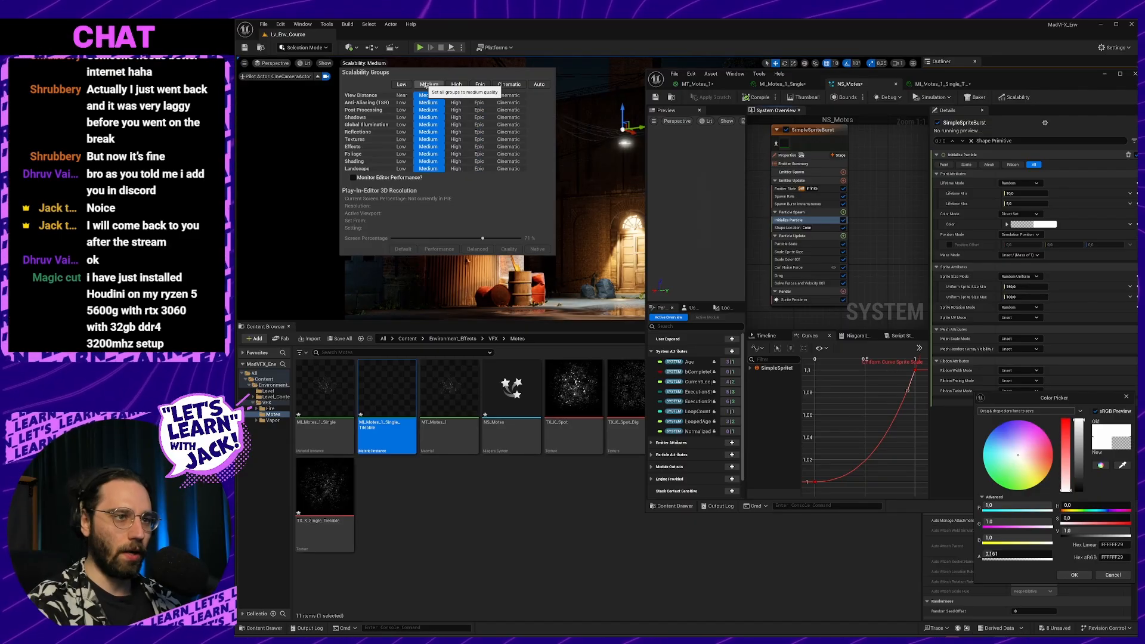
click(485, 96)
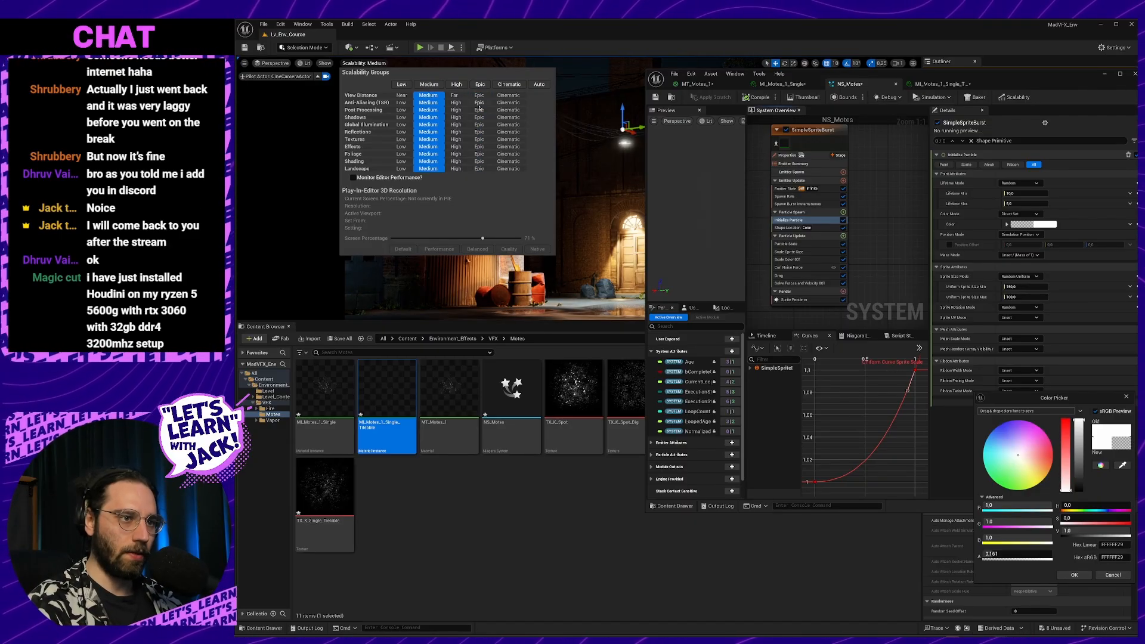
click(441, 103)
click(485, 112)
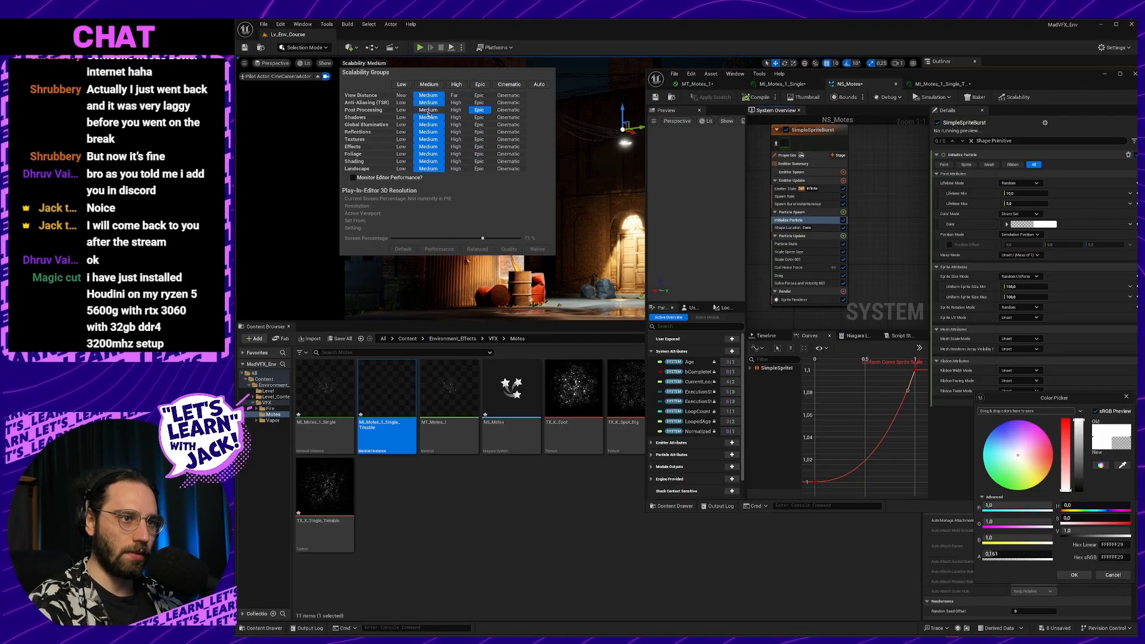
click(439, 111)
Set Shadows scalability to High with Global Illumination at Medium, and view the light cone under the street lamp.
click(480, 117)
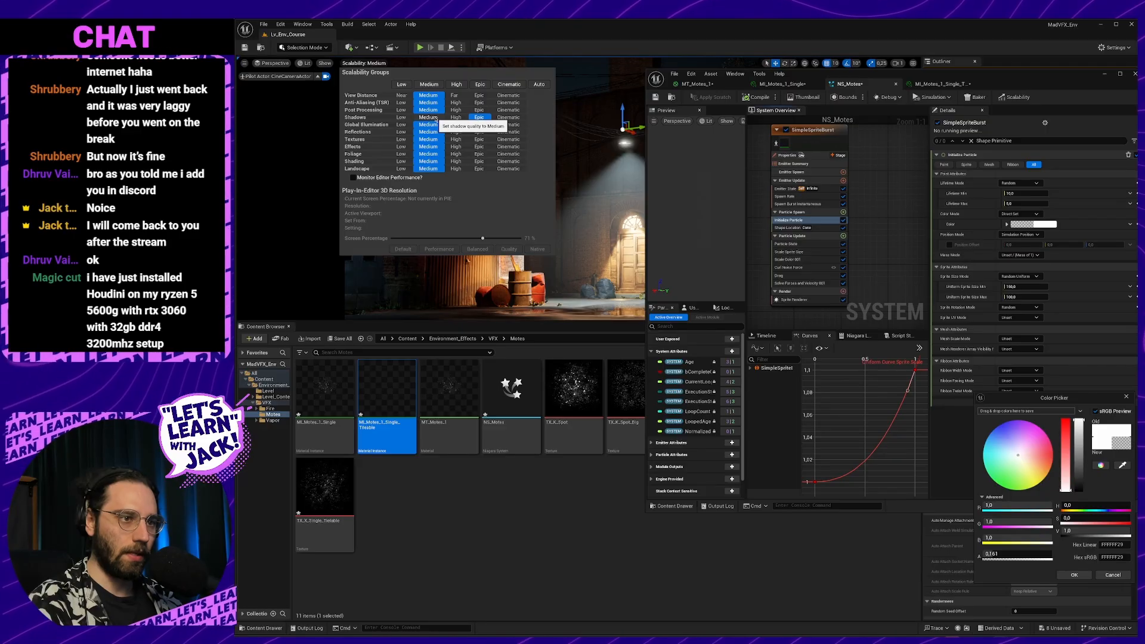
click(456, 117)
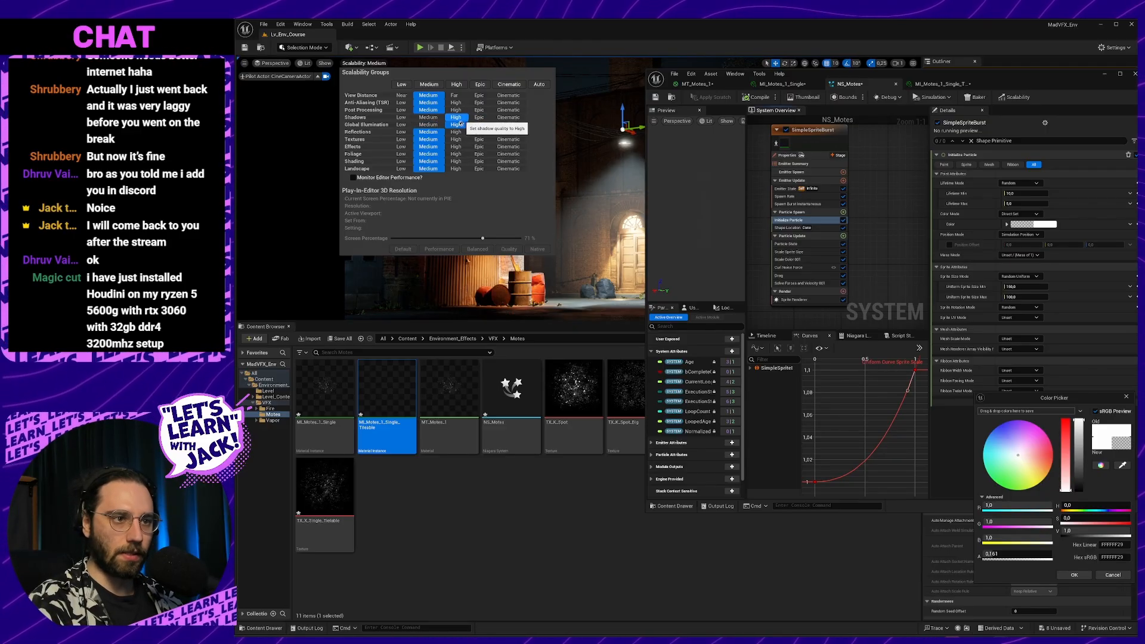
click(436, 125)
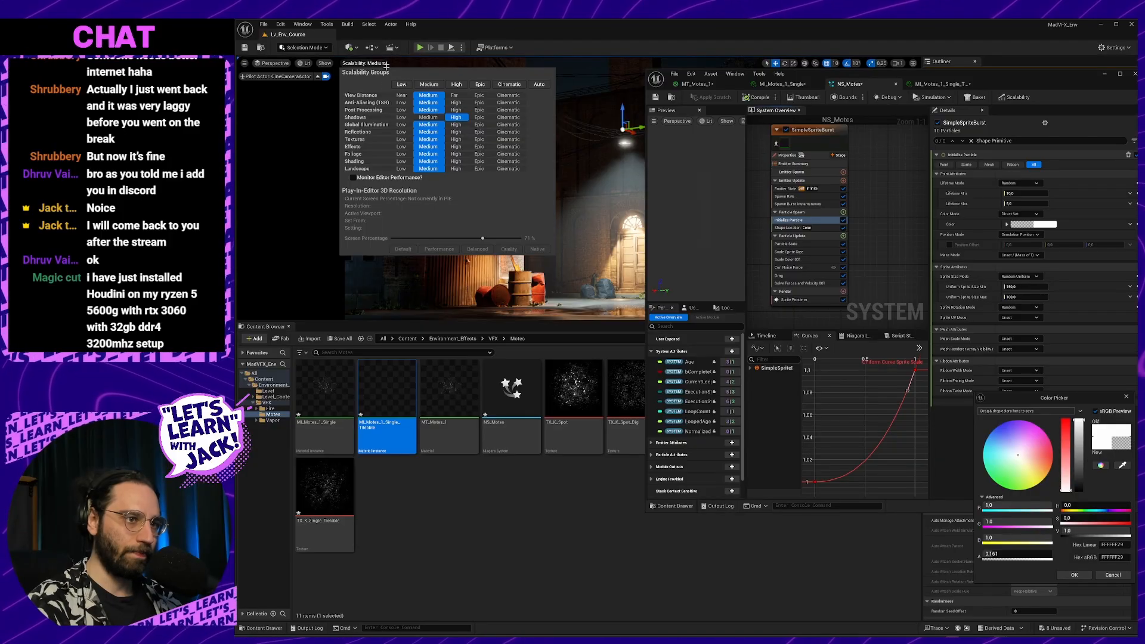
right_drag(398, 60, 455, 82)
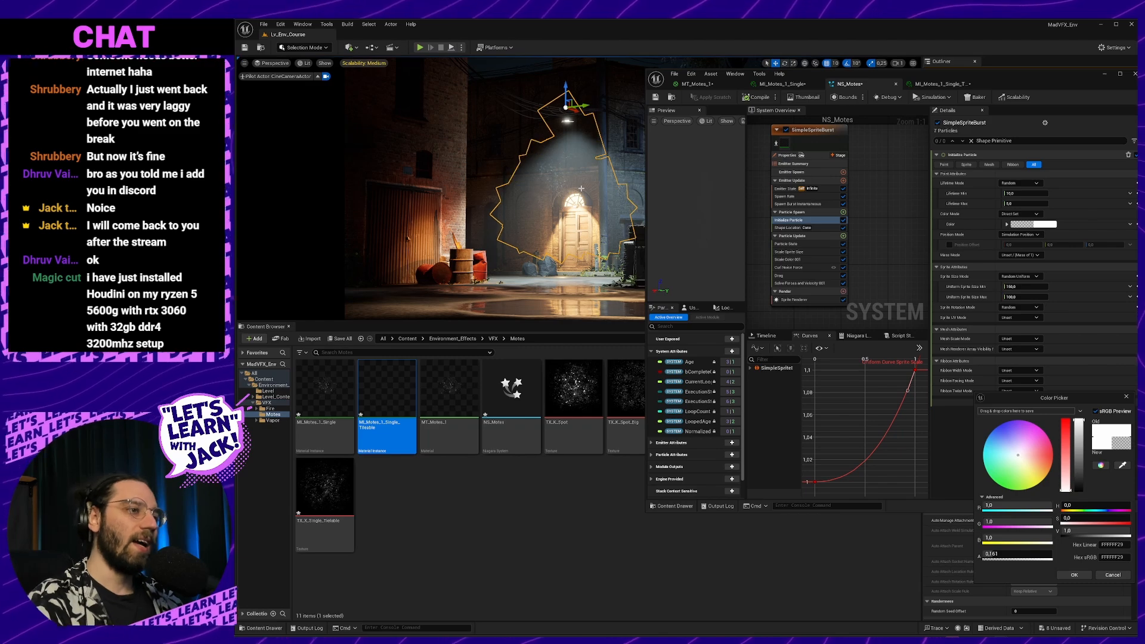
mouse_move(581, 188)
right_down()
mouse_move(561, 224)
mouse_move(558, 200)
mouse_move(581, 191)
right_up()
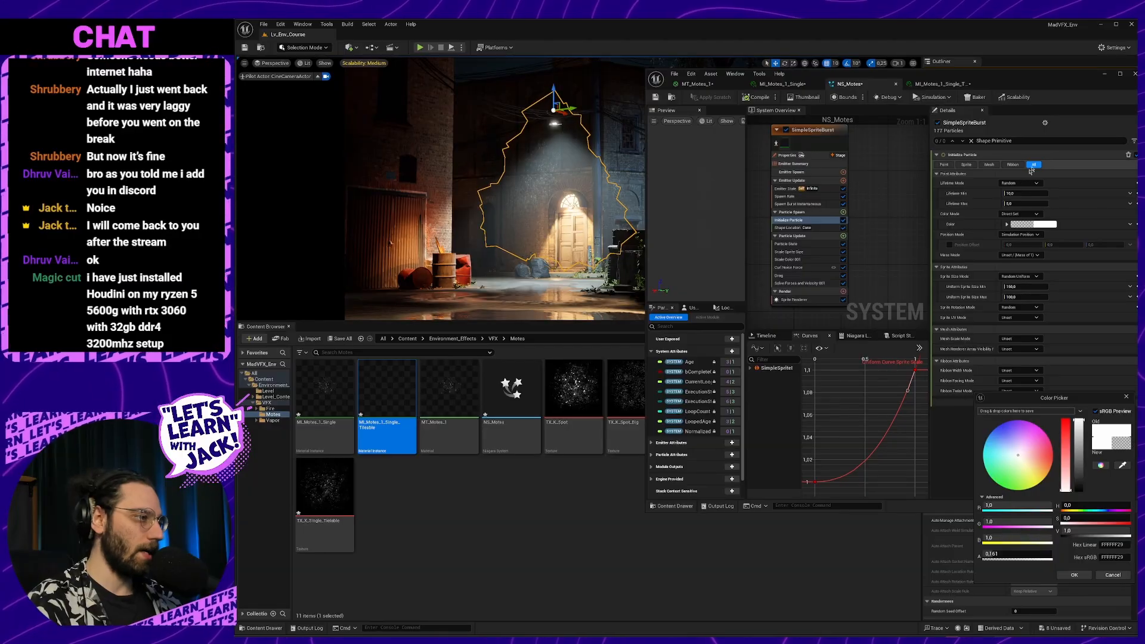
Uncover the Outliner, check the spot lights listed there, leave Game View, and select the NS_Motes actor above the lamp.
drag(1011, 78, 857, 243)
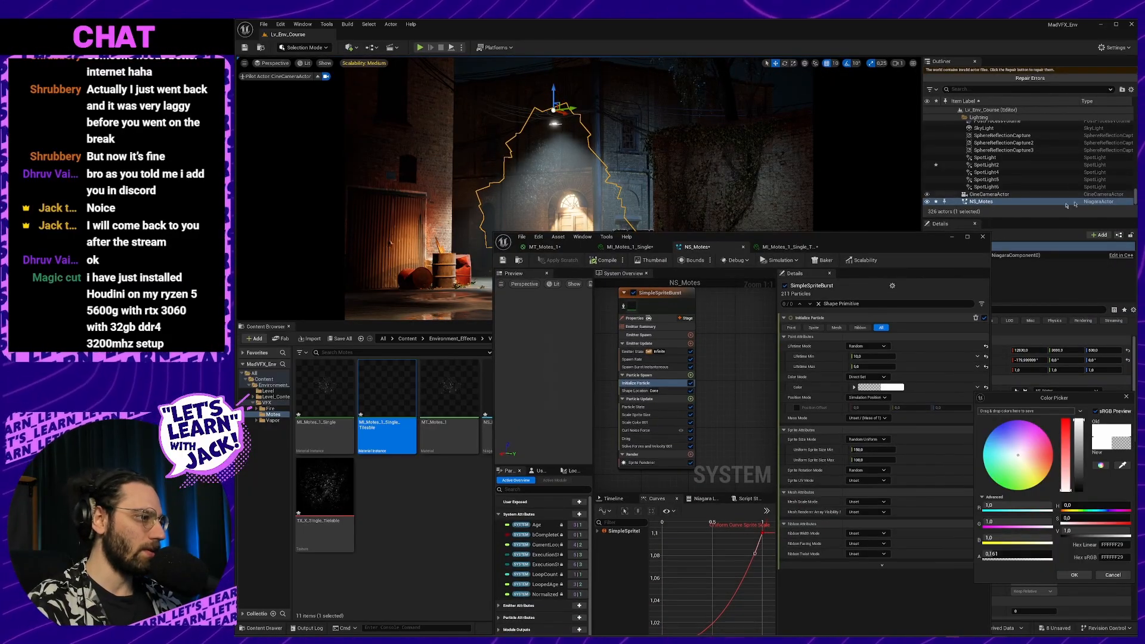
click(1029, 188)
click(1008, 180)
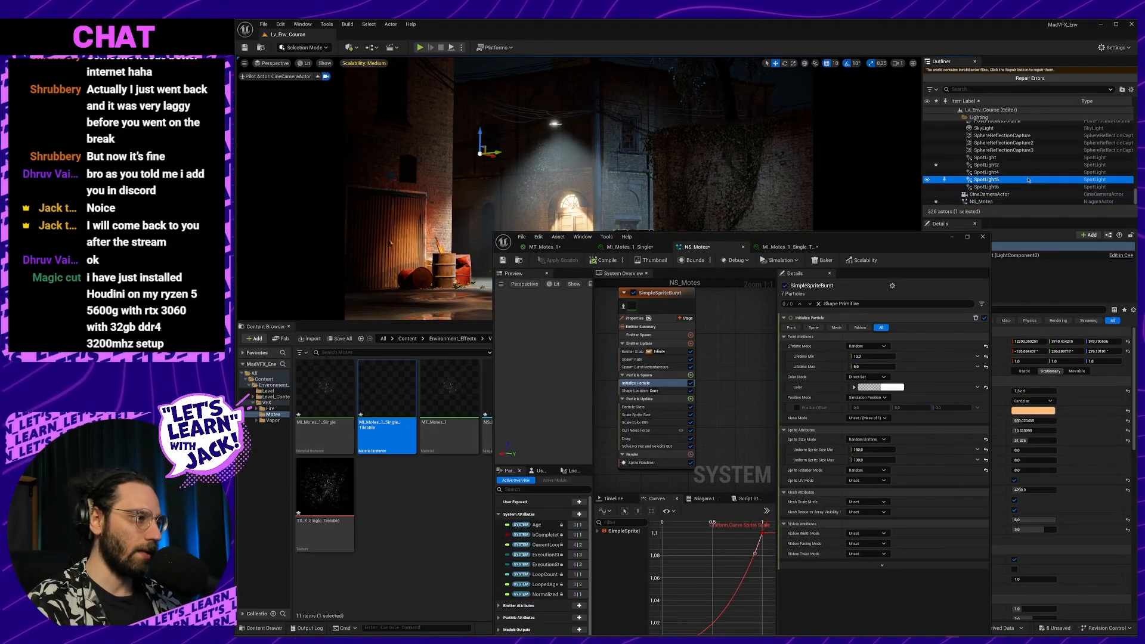
right_drag(663, 156, 634, 155)
key(g)
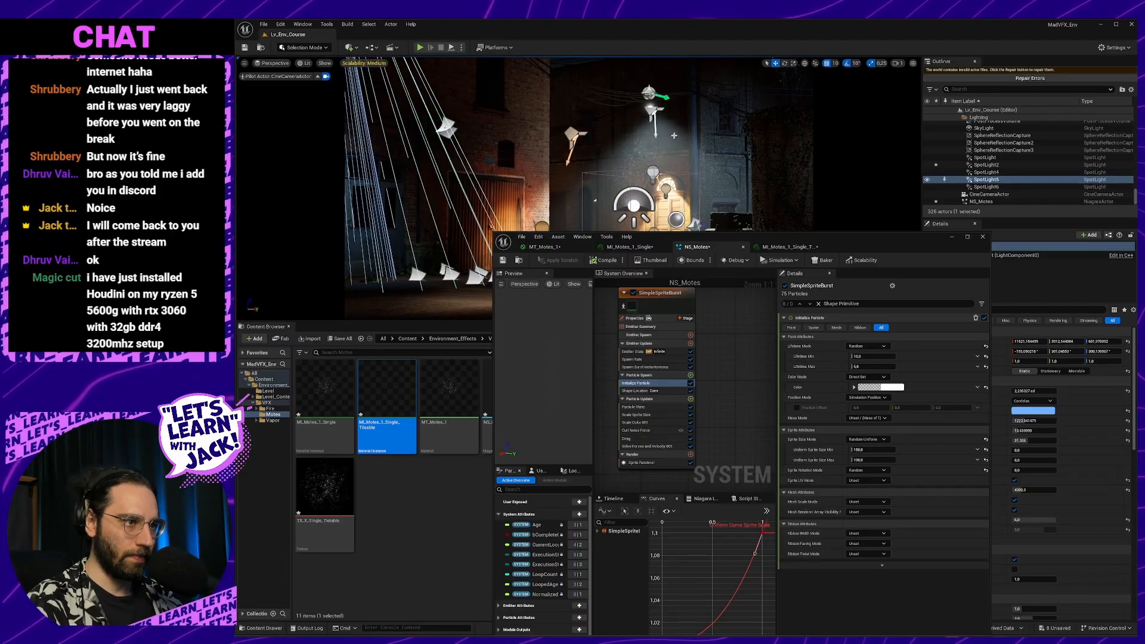
click(649, 94)
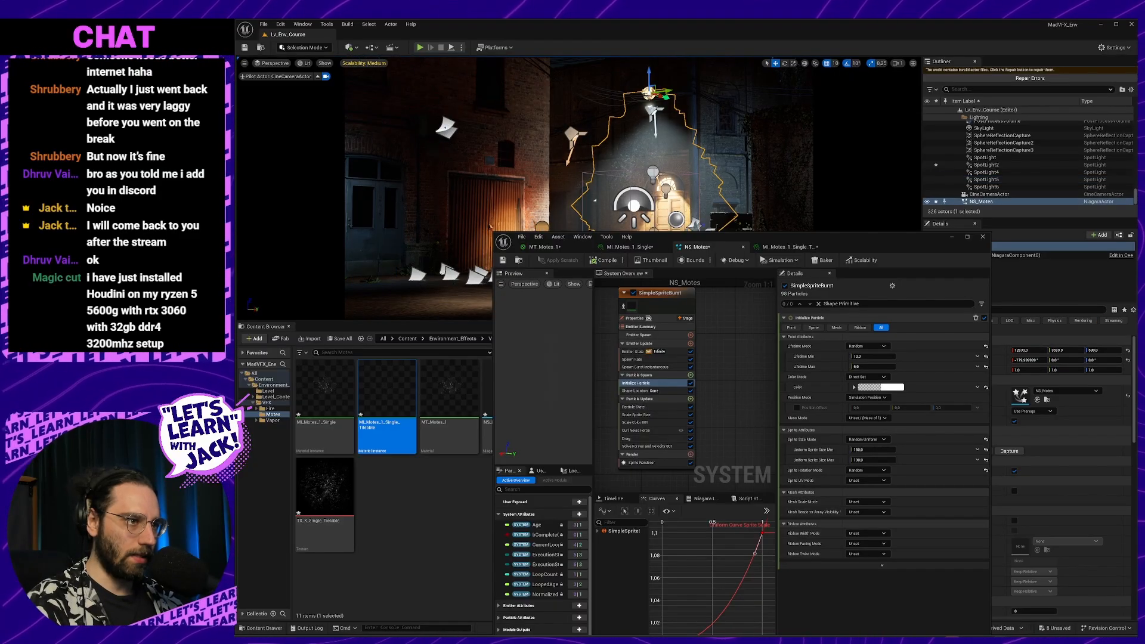
Go through the spot lights in the Outliner and select SpotLight2, which shines down from the street lamp.
click(999, 187)
key(Up)
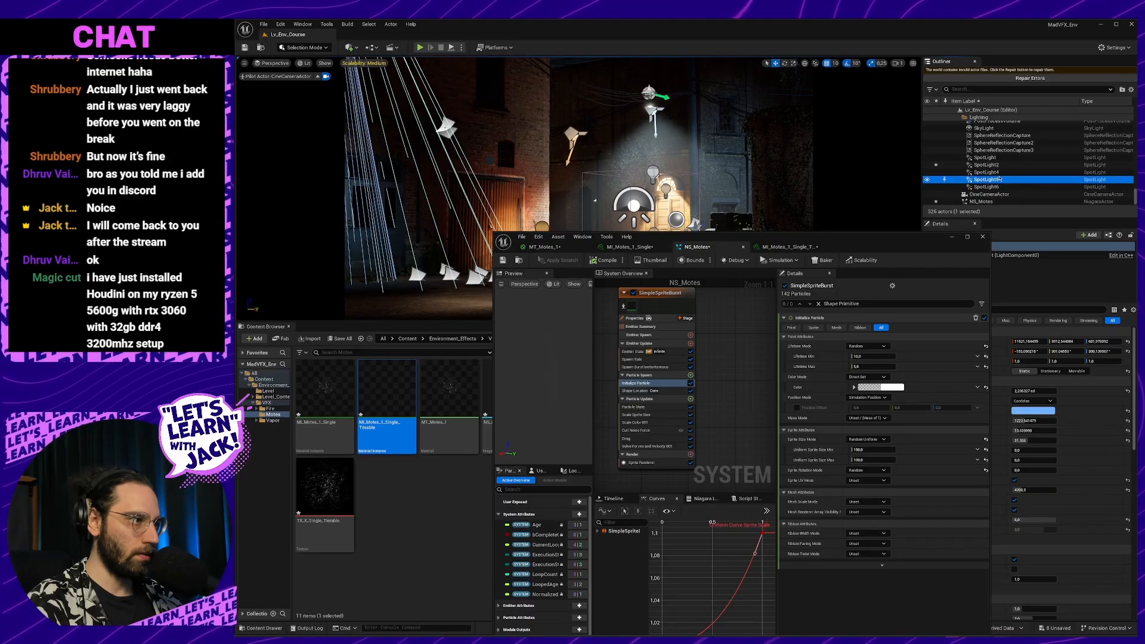
key(Up)
key(Up)
key(Up)
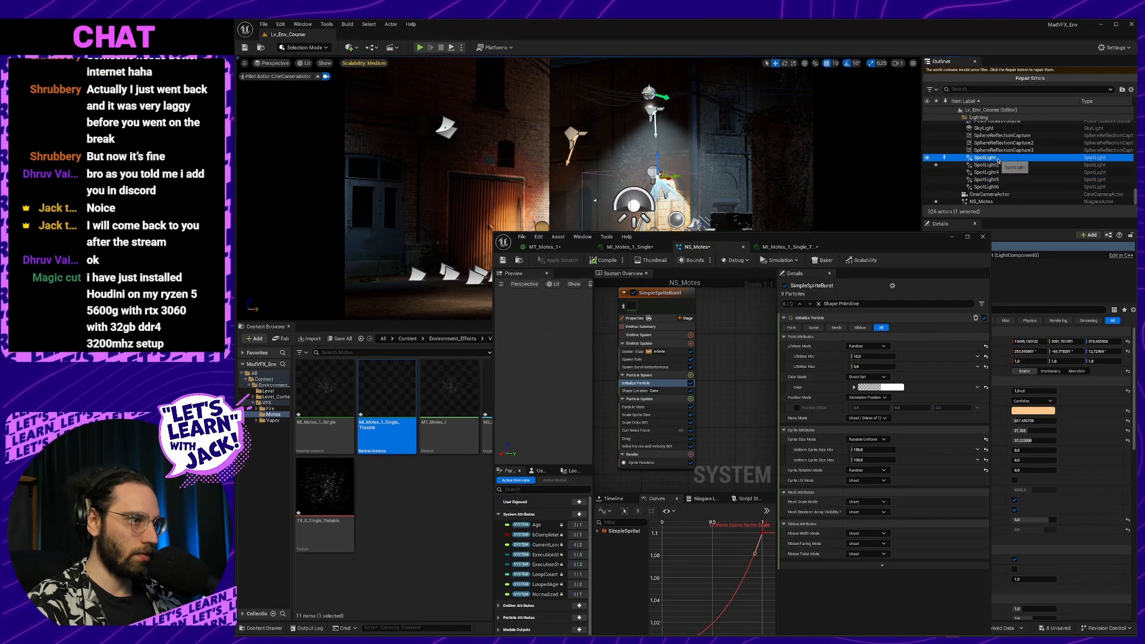
click(999, 166)
drag(656, 98, 666, 118)
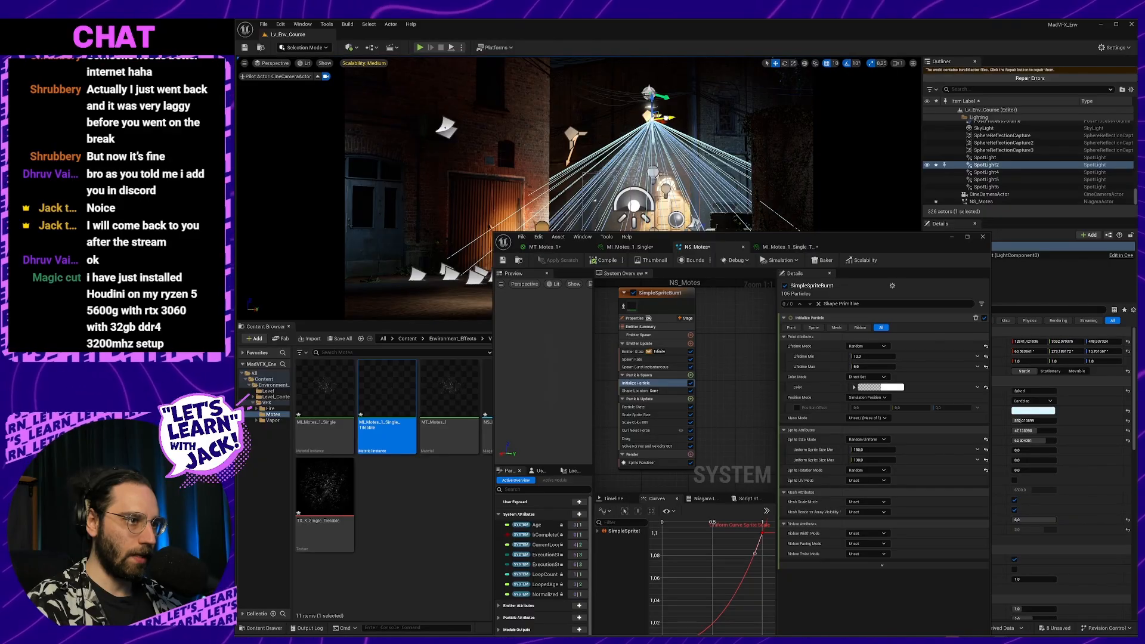
Toggle Game View to examine the lamp's light cone with and without the editor icons.
key(g)
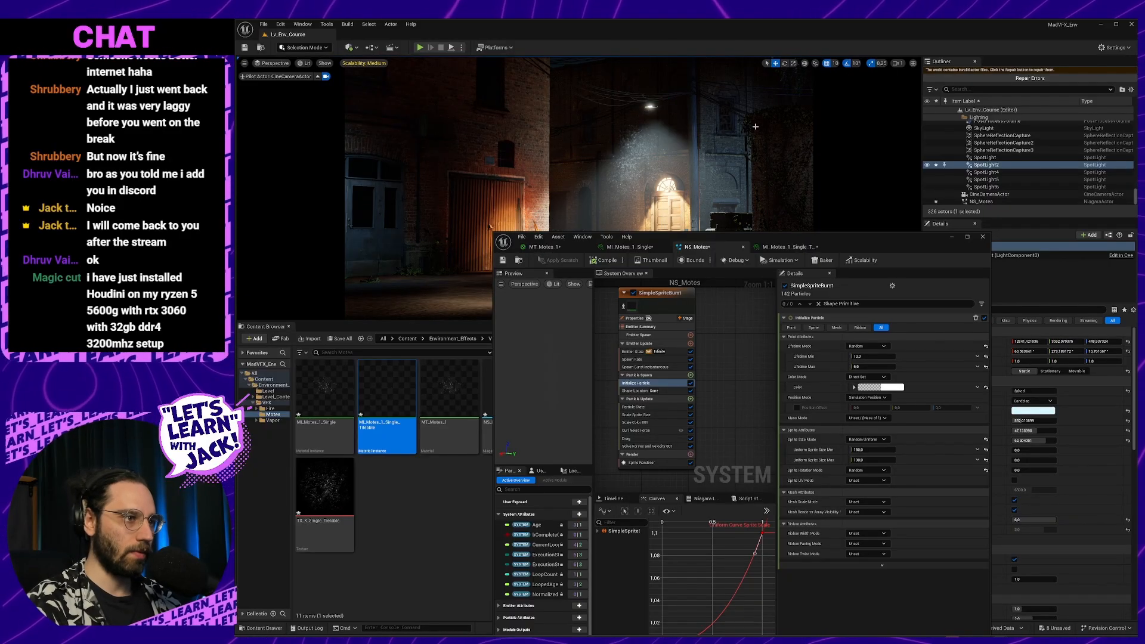
key(g)
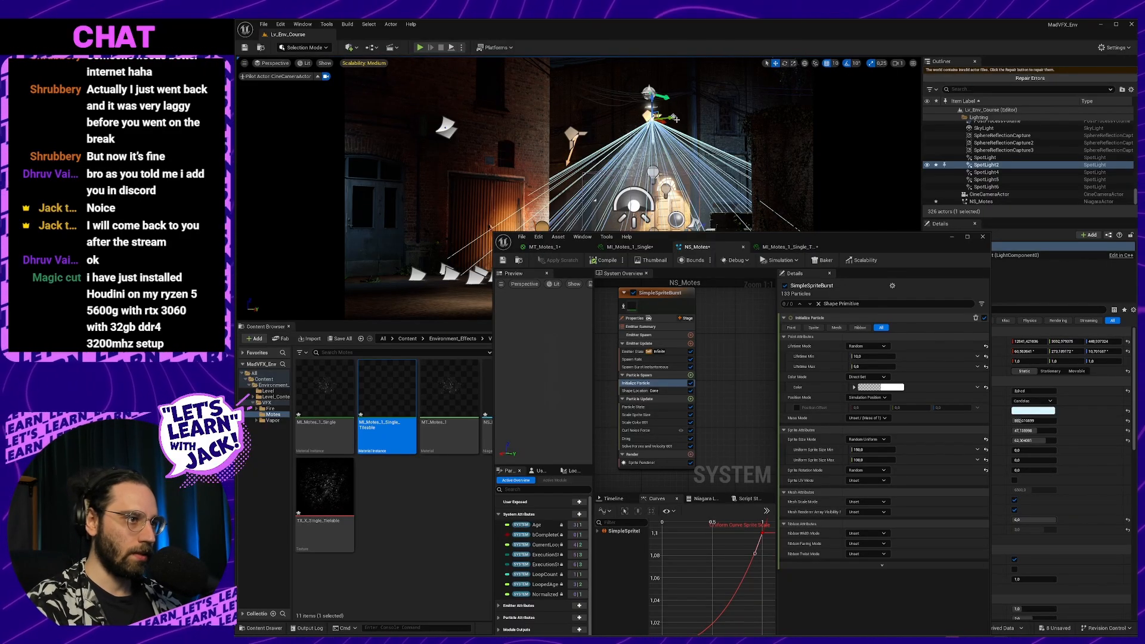
key(g)
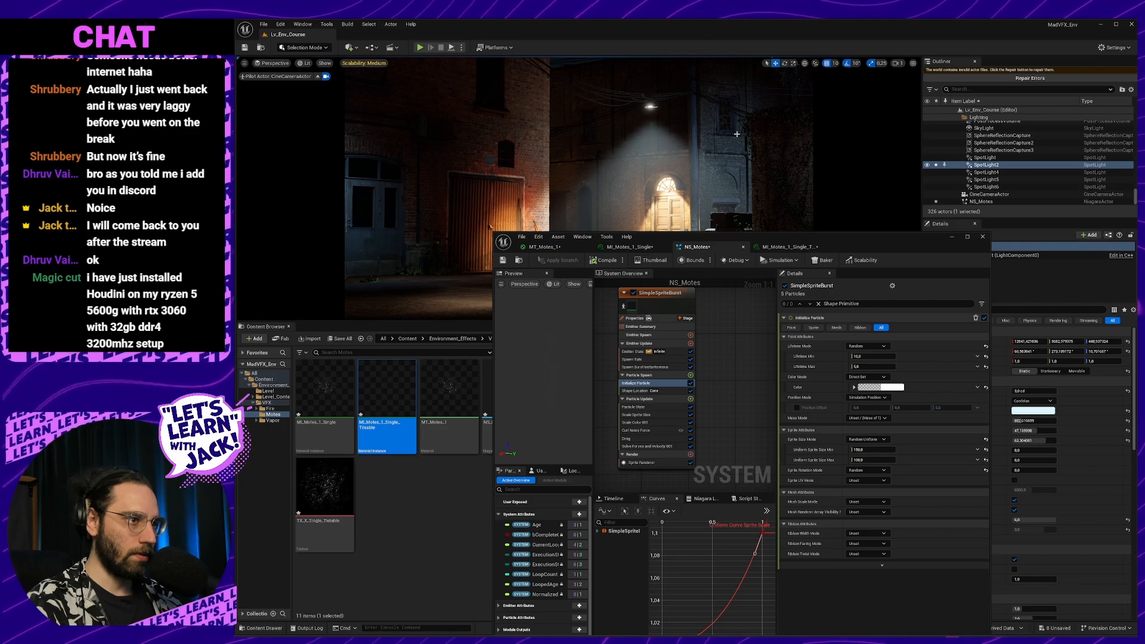
Leave Game View and filter the Outliner for "cam" to find the camera actor.
key(g)
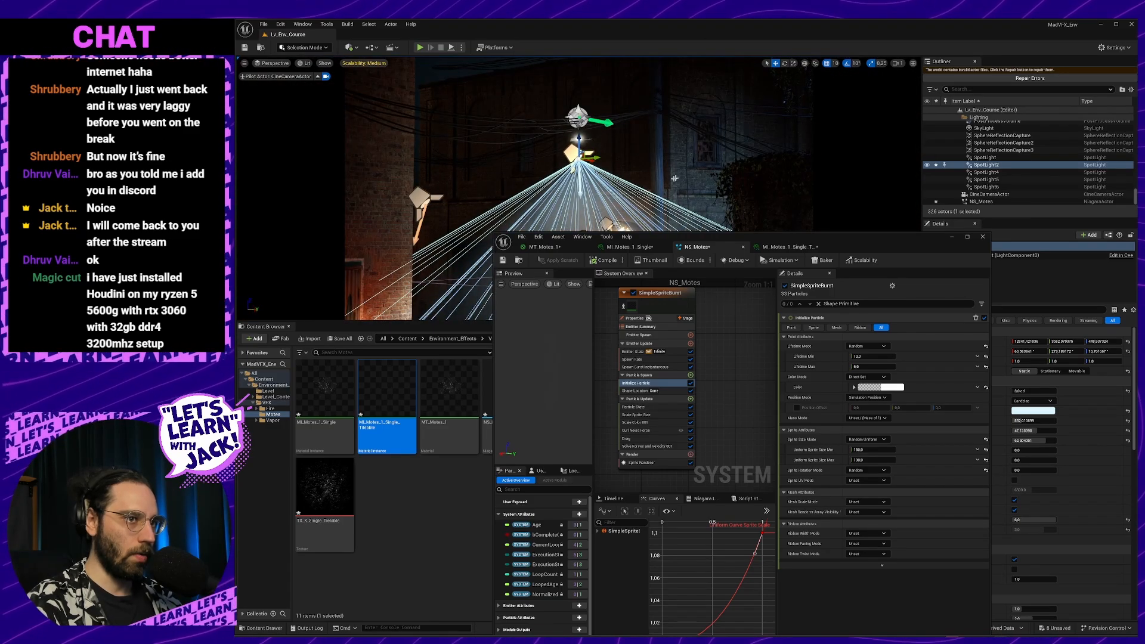
right_drag(674, 178, 578, 261)
key(s)
scroll(1042, 146, up, 10)
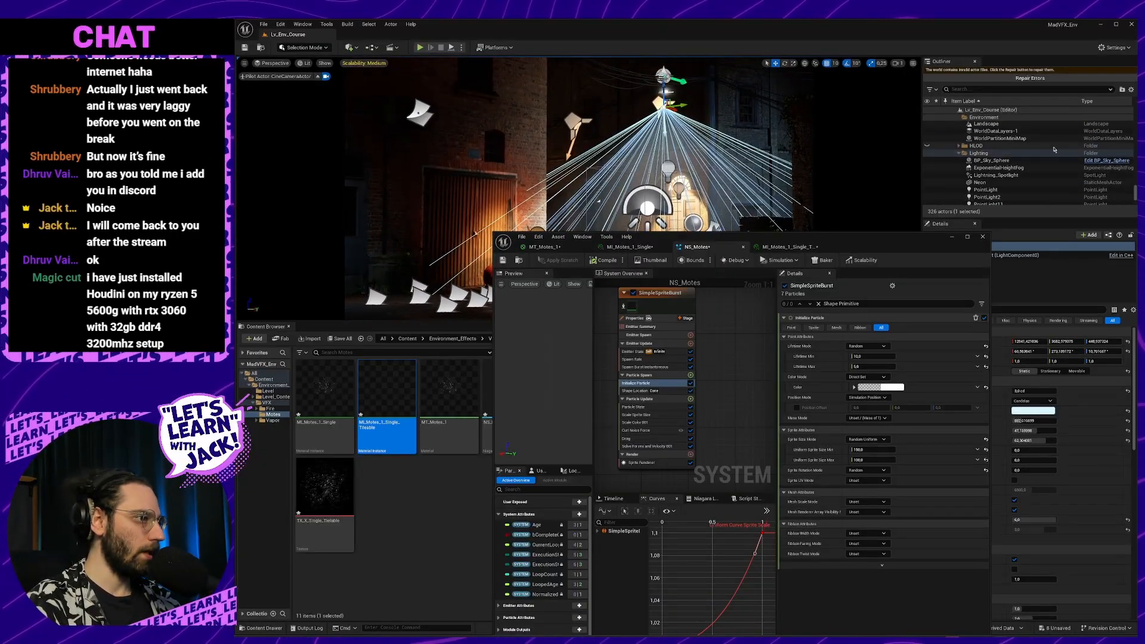
scroll(1043, 146, up, 2)
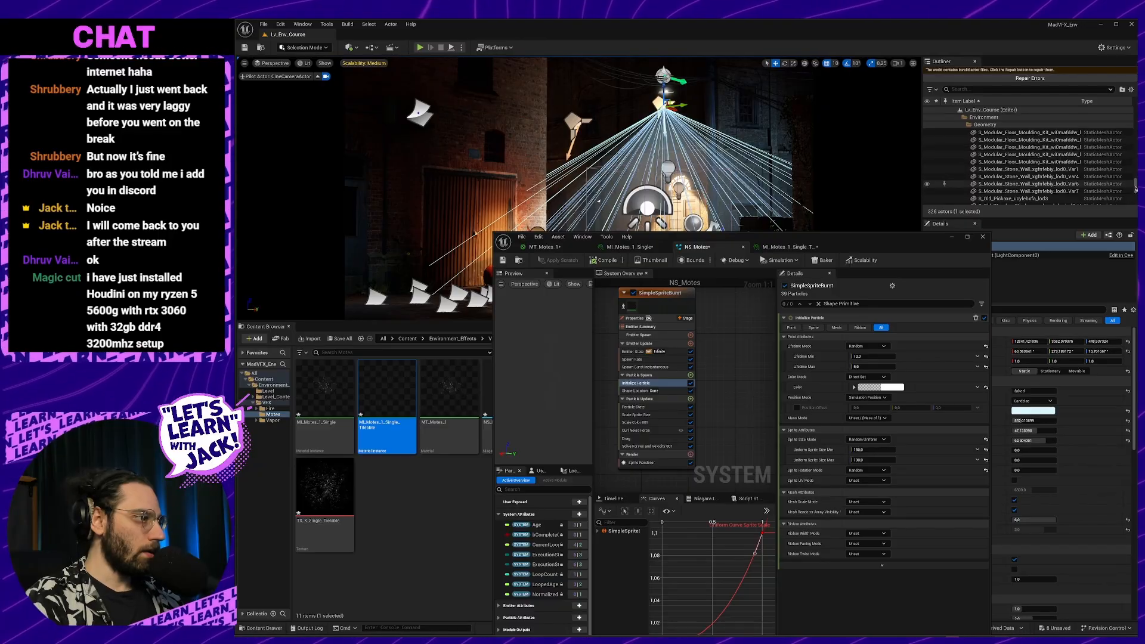
drag(1135, 184, 1133, 114)
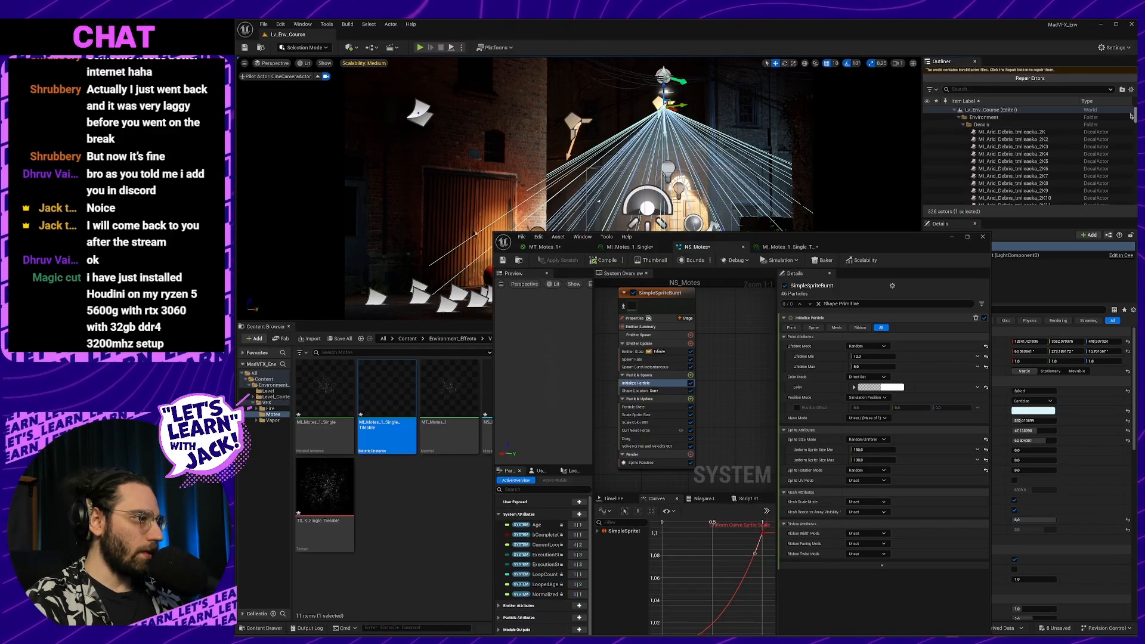
click(997, 88)
text(cam)
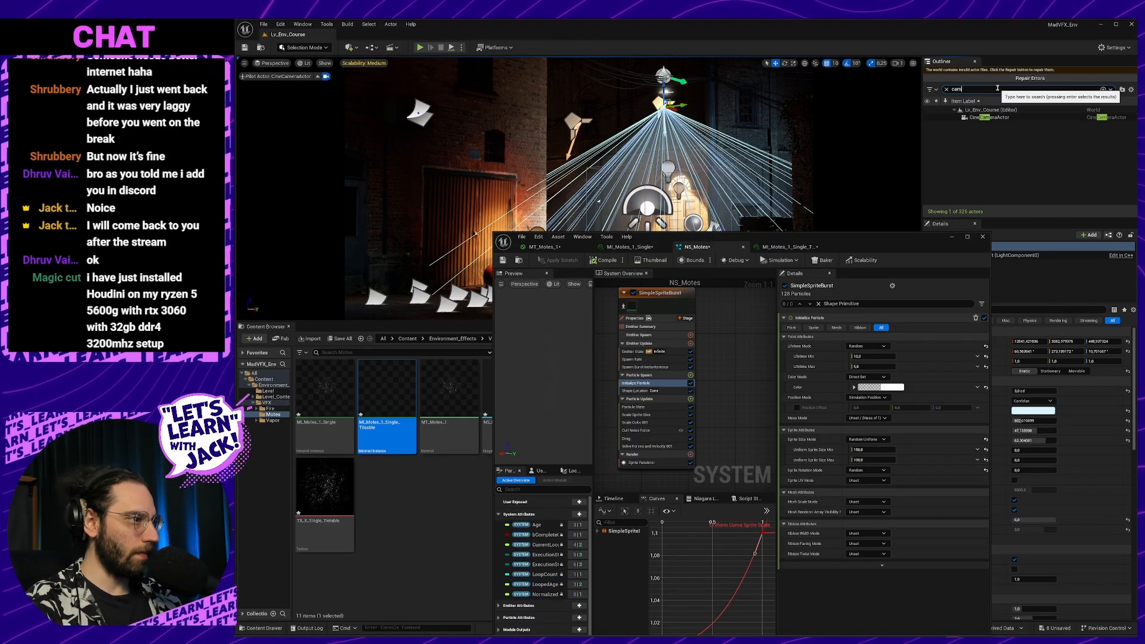
Look through the options available for the CineCameraActor in the Outliner, and leave the actor deselected.
click(938, 118)
right_click(951, 117)
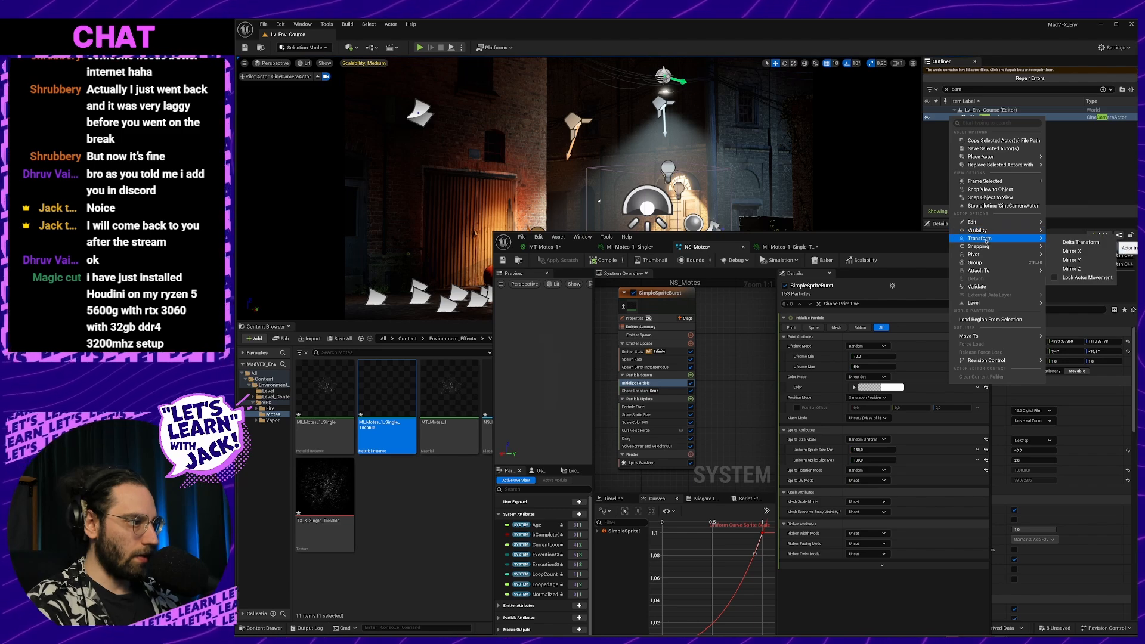
mouse_move(984, 249)
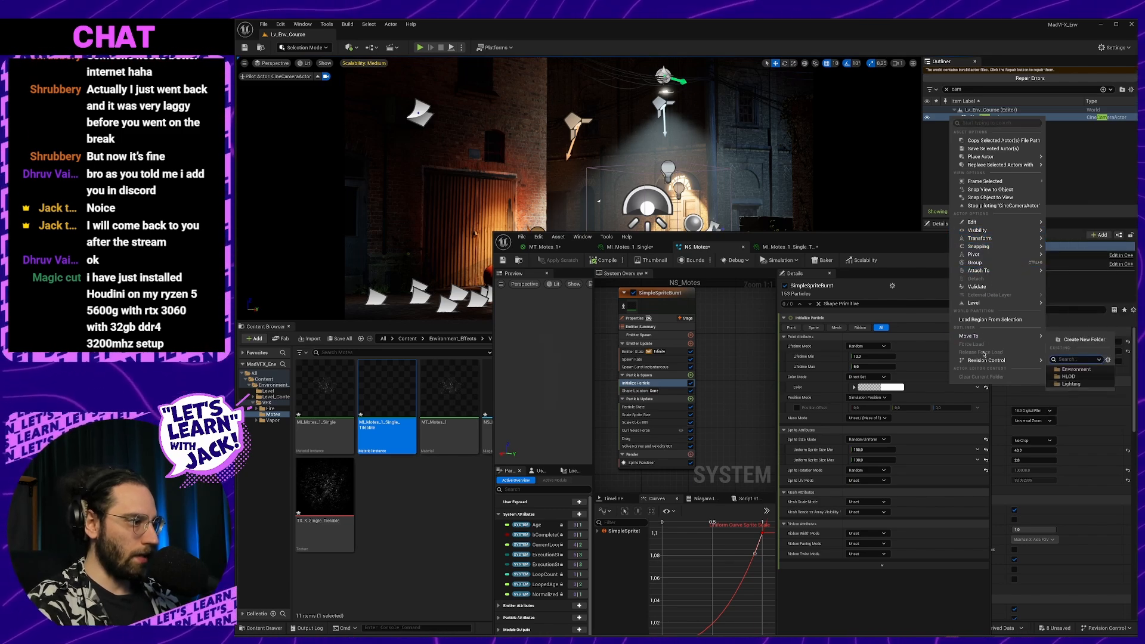
click(1080, 185)
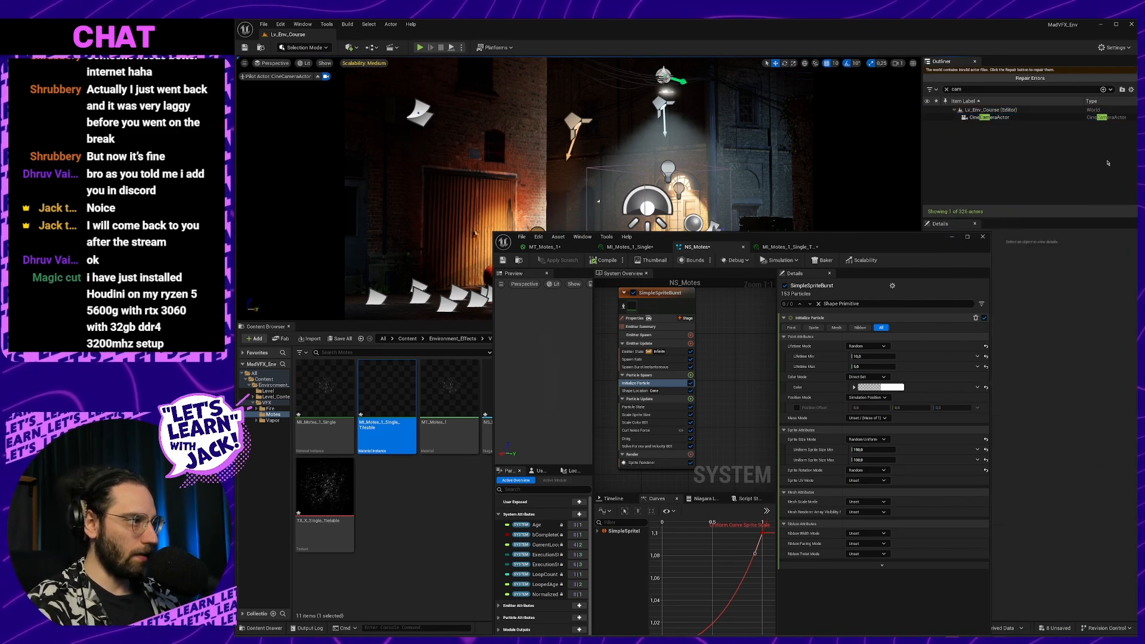
click(1011, 119)
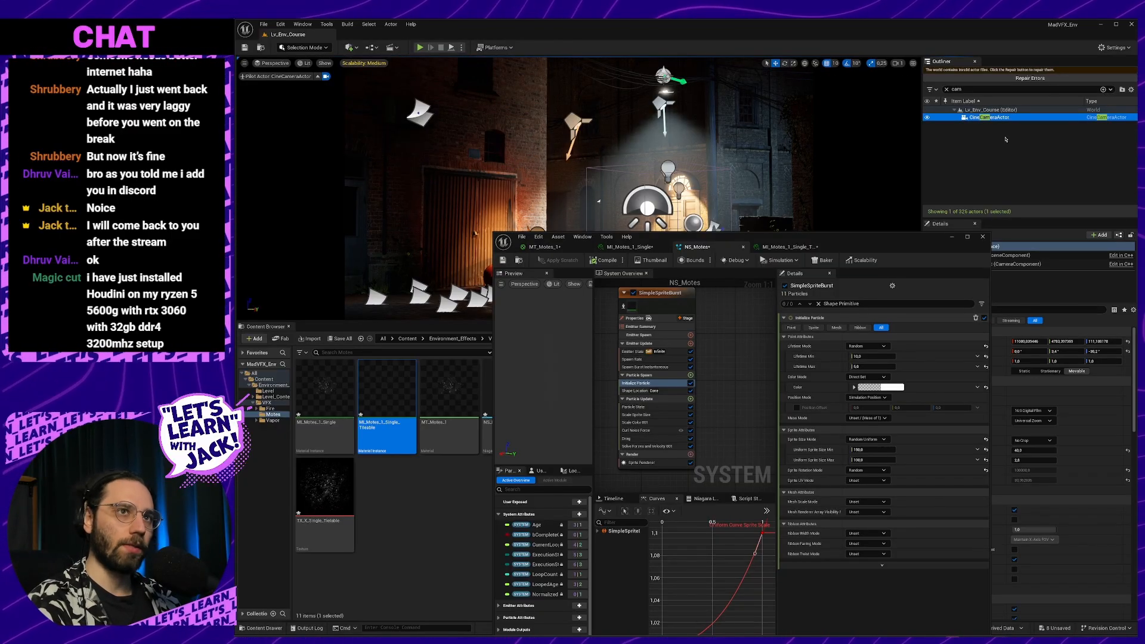
click(1008, 148)
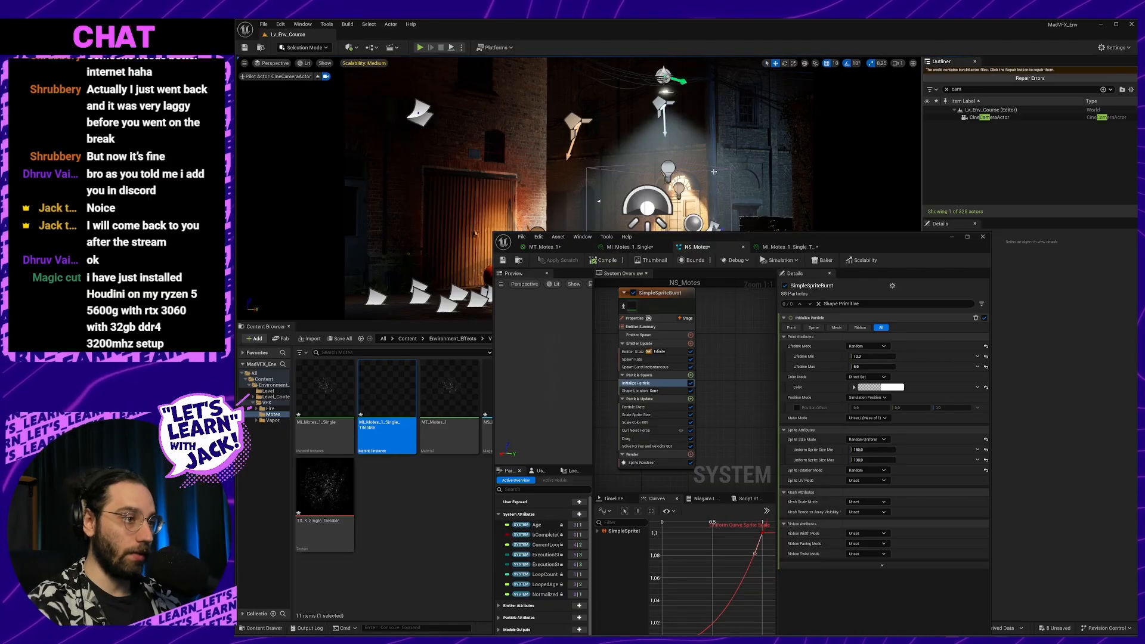
Return the viewport to Game View and stop piloting the CineCameraActor.
key(g)
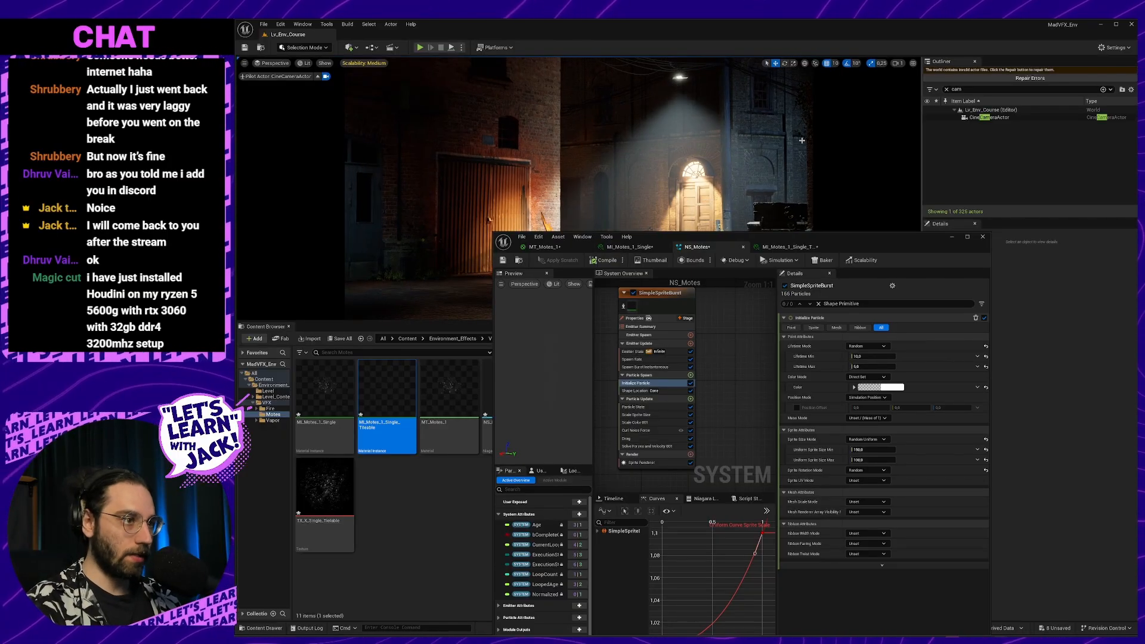
right_drag(720, 142, 698, 162)
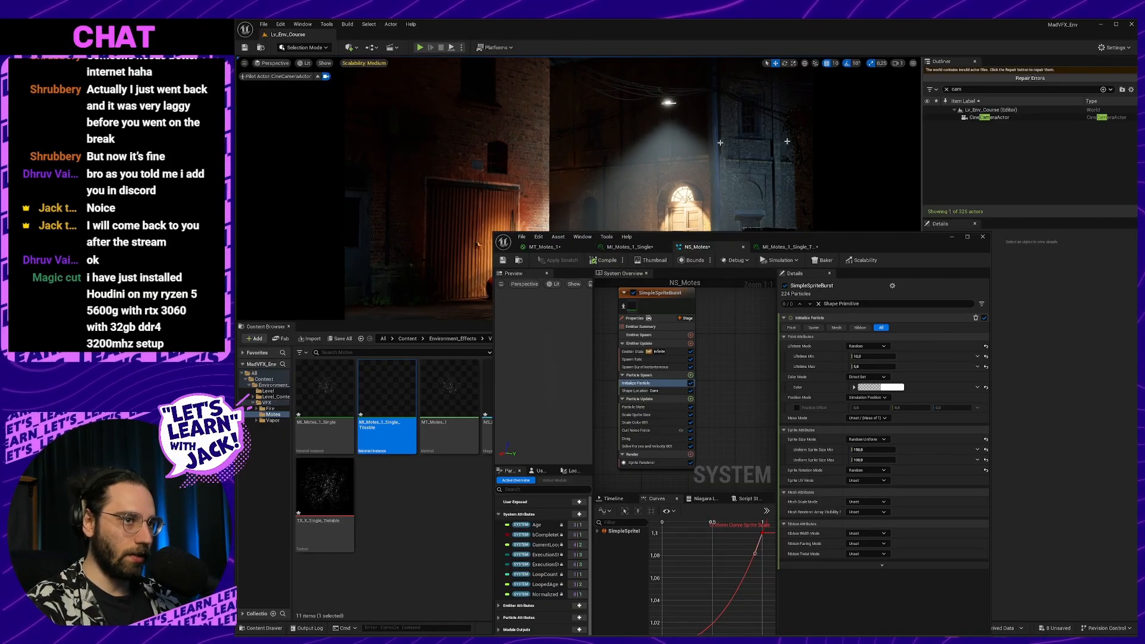
click(275, 64)
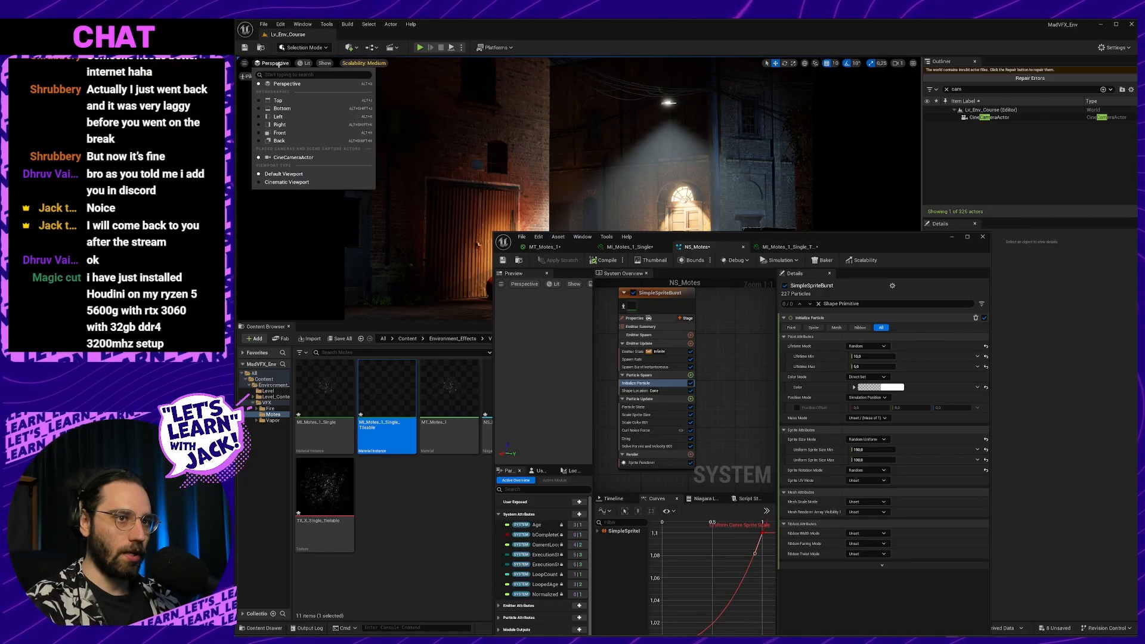
click(295, 158)
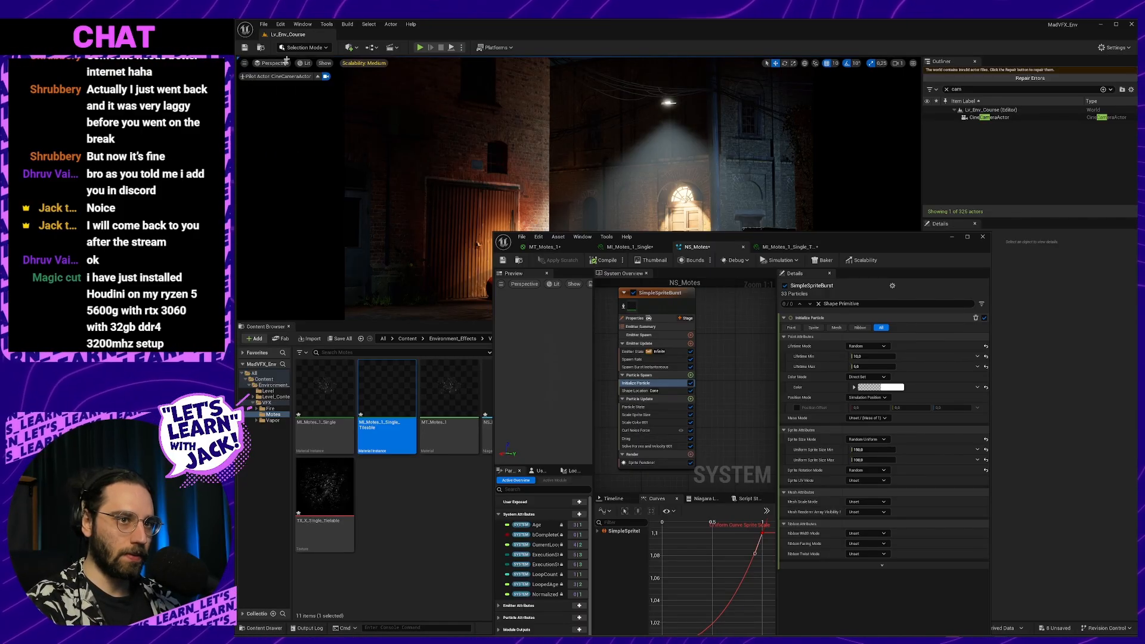
click(317, 76)
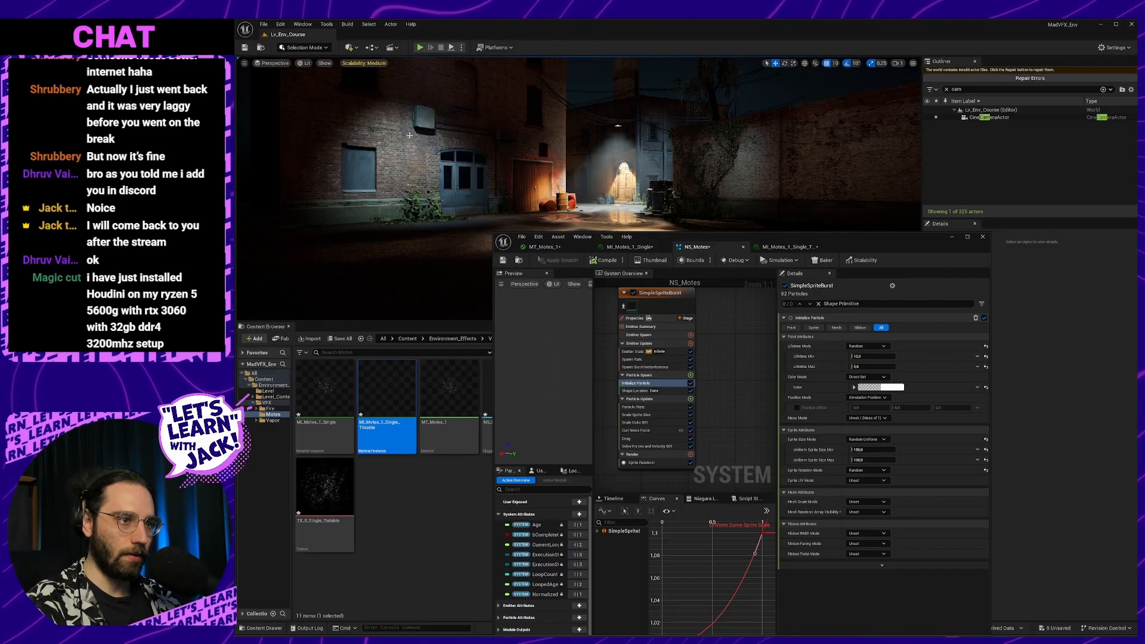
Fly the free view up to the street lamp and examine the motes in its light cone.
key(w)
right_drag(409, 135, 409, 132)
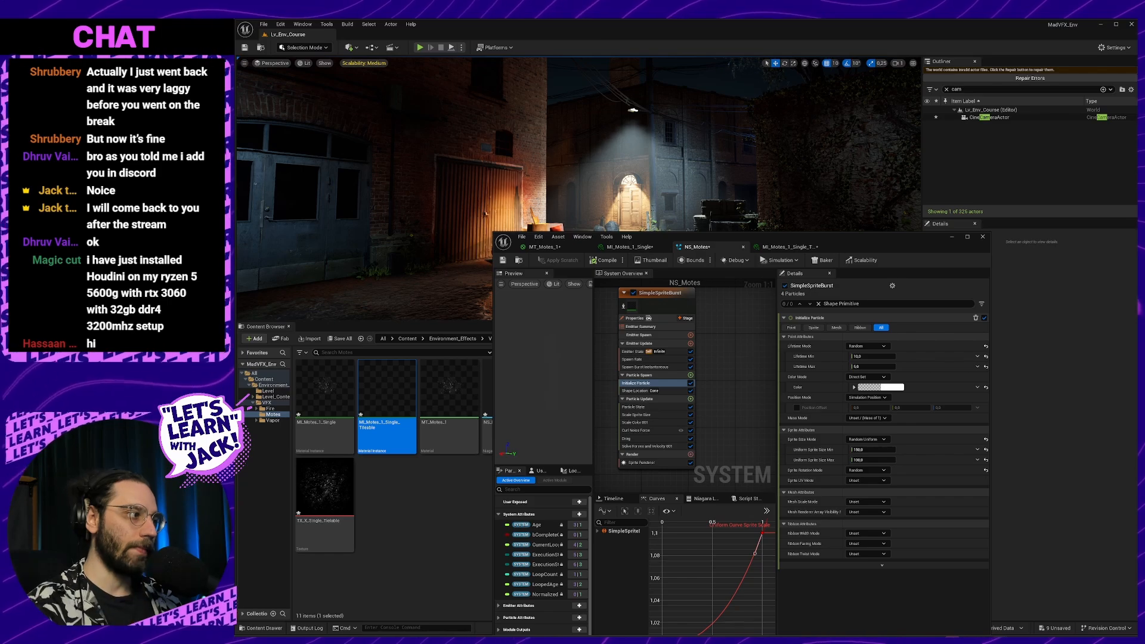
key(w)
mouse_move(409, 133)
right_down()
mouse_move(420, 143)
mouse_move(409, 130)
right_up()
key(s)
key(w)
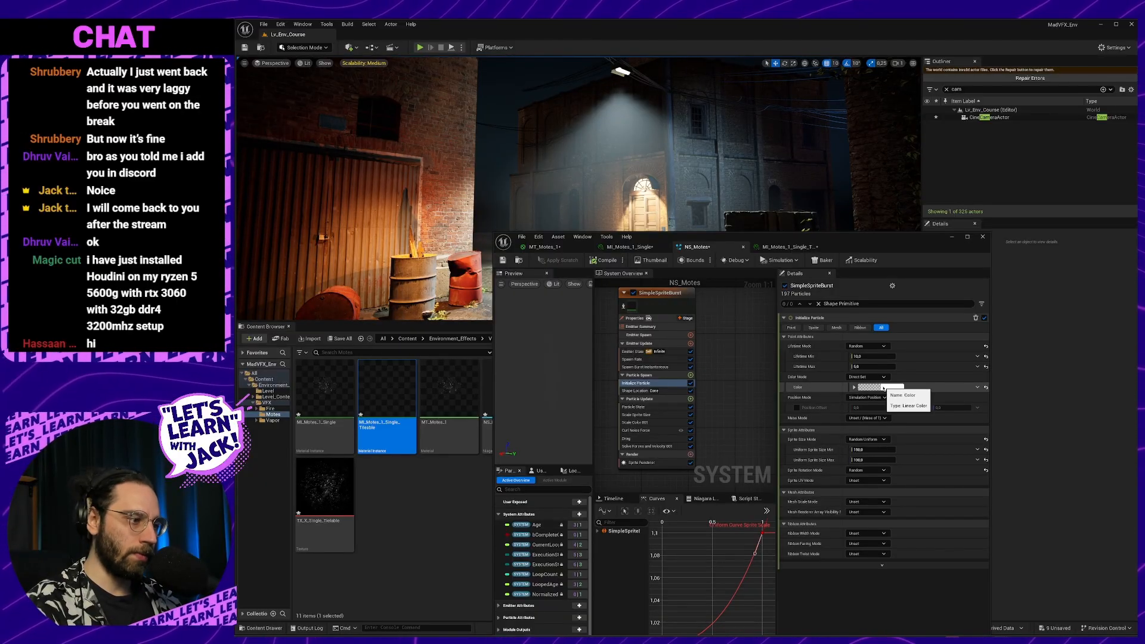
Check the opacity control of the tileable motes material instance, return to NS_Motes, and view the lamp's light from farther away.
click(787, 246)
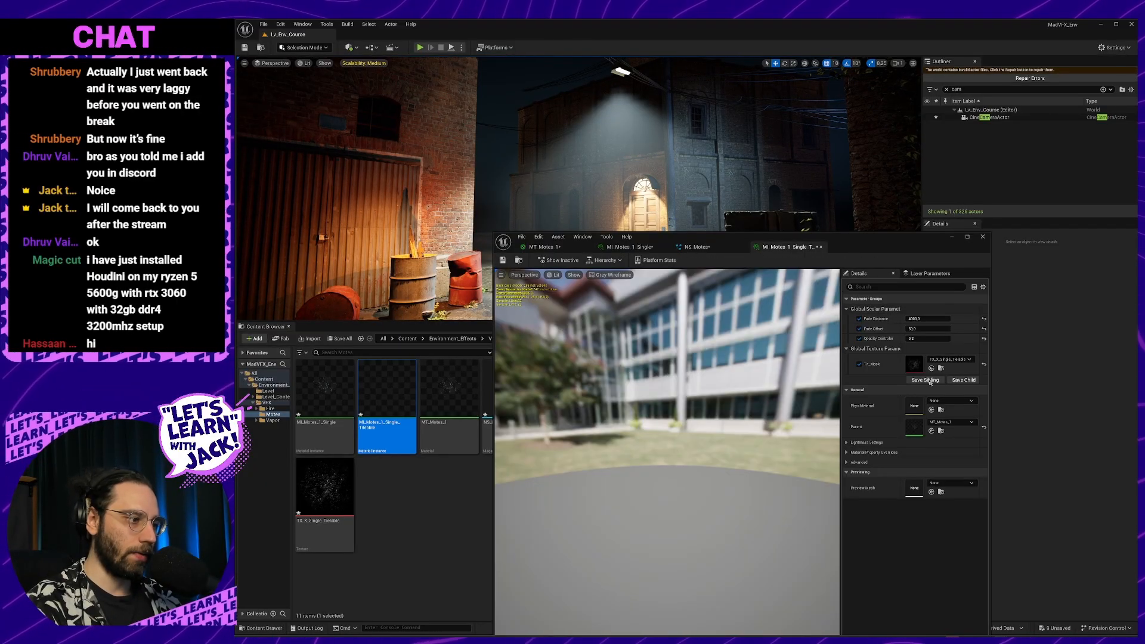
click(922, 338)
click(697, 246)
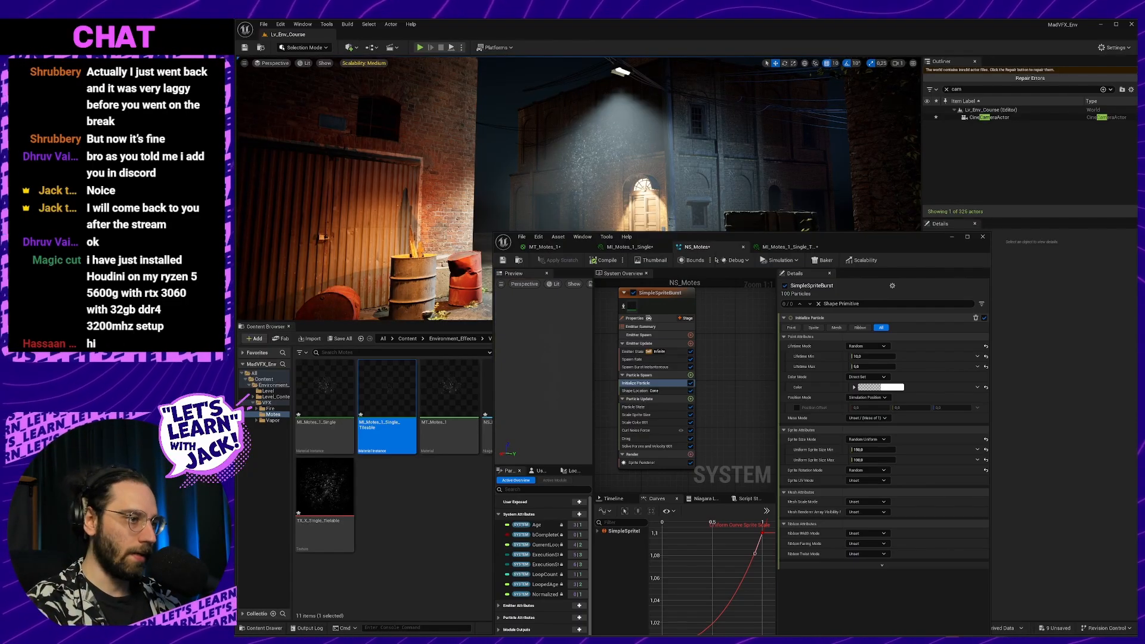
key(s)
right_drag(695, 170, 695, 170)
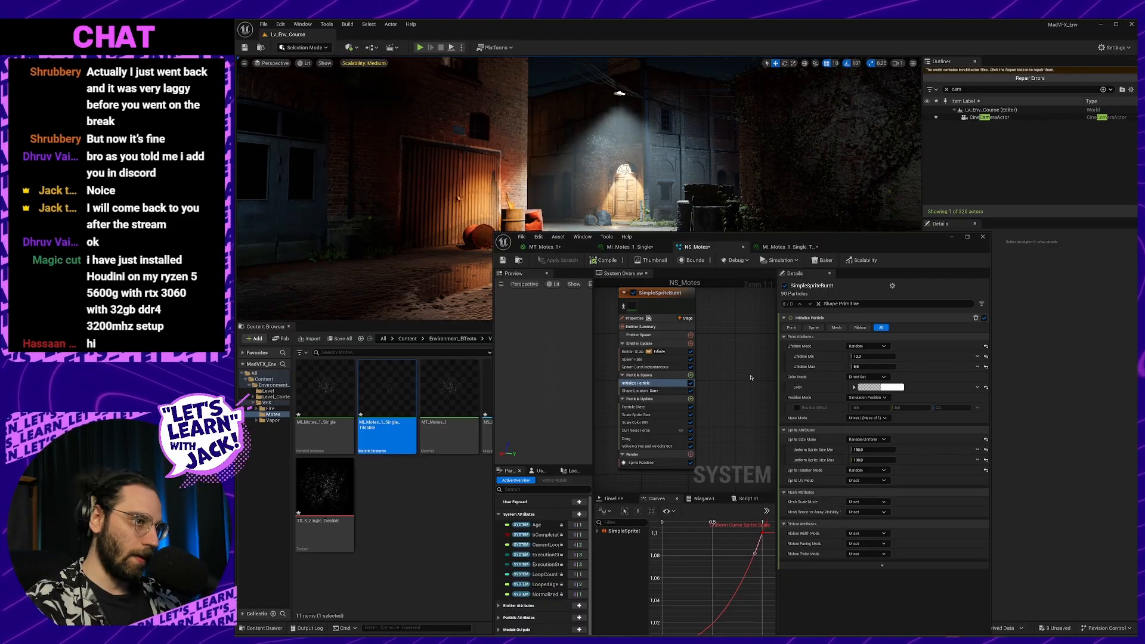
Tint the Initialize Particle color pale blue, with hue about 195, saturation about 0.12, value about 0.82 and alpha about 0.15.
click(889, 387)
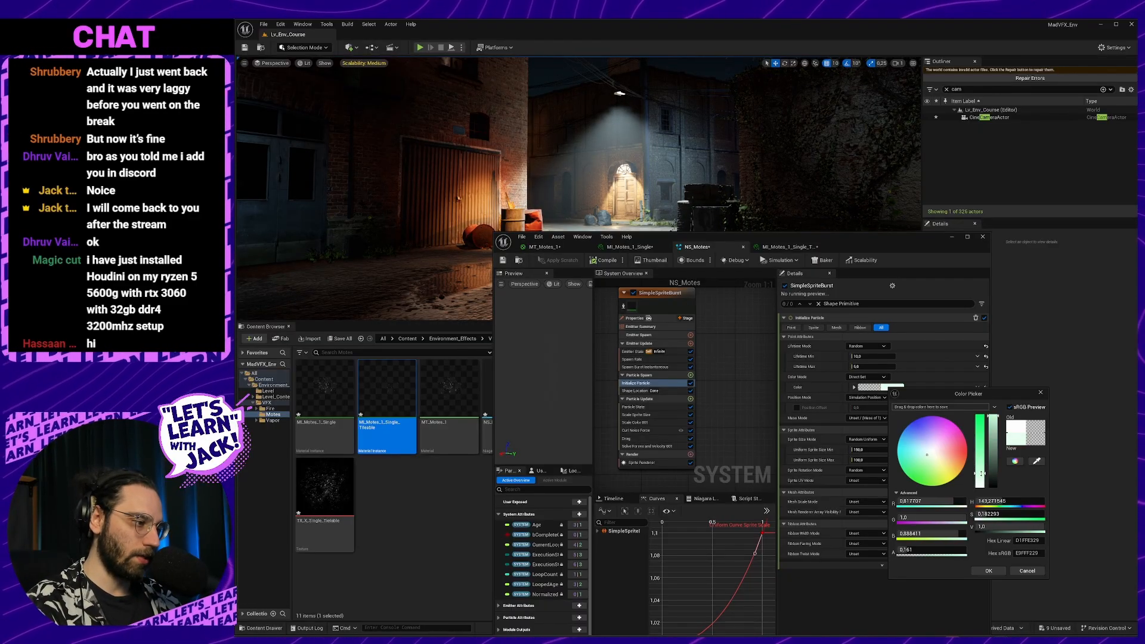
drag(920, 455, 920, 450)
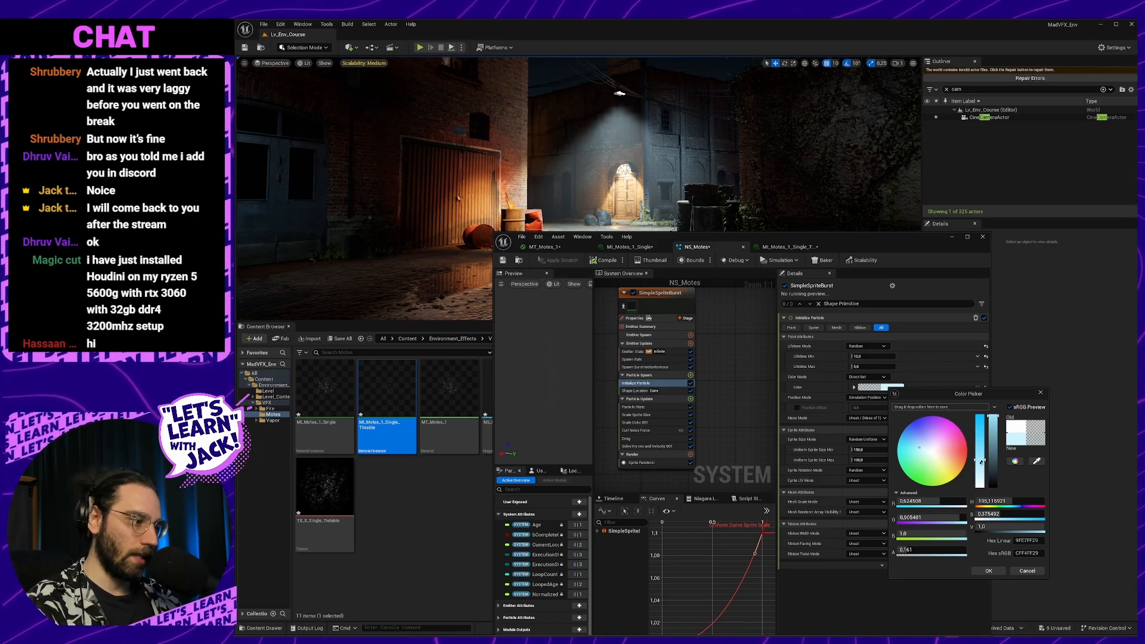
drag(981, 461, 980, 467)
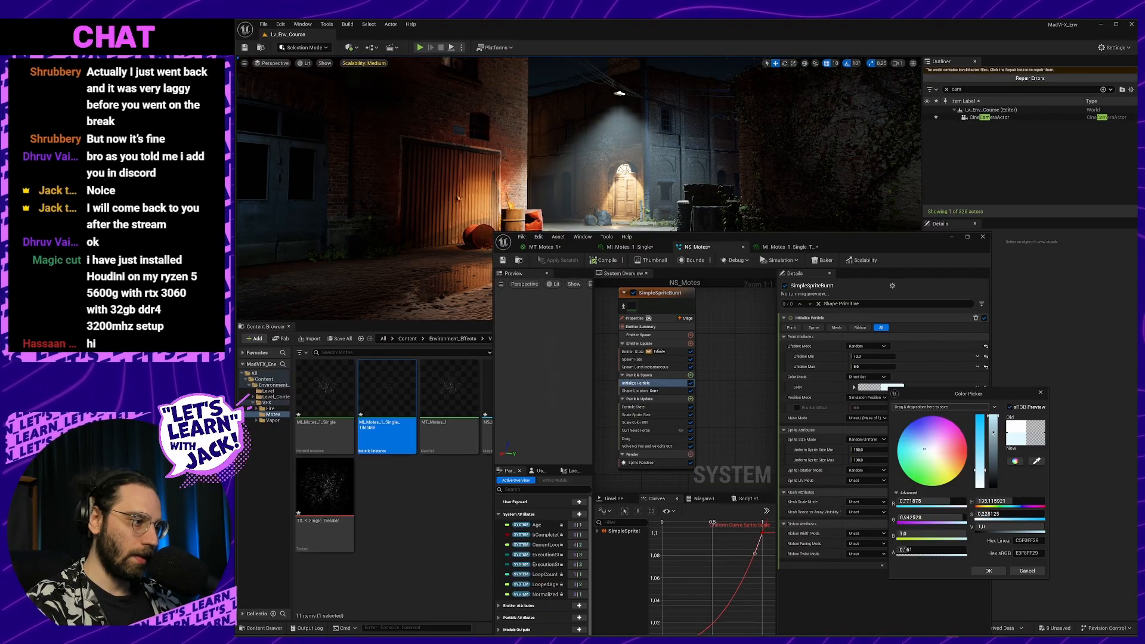
drag(993, 432, 993, 428)
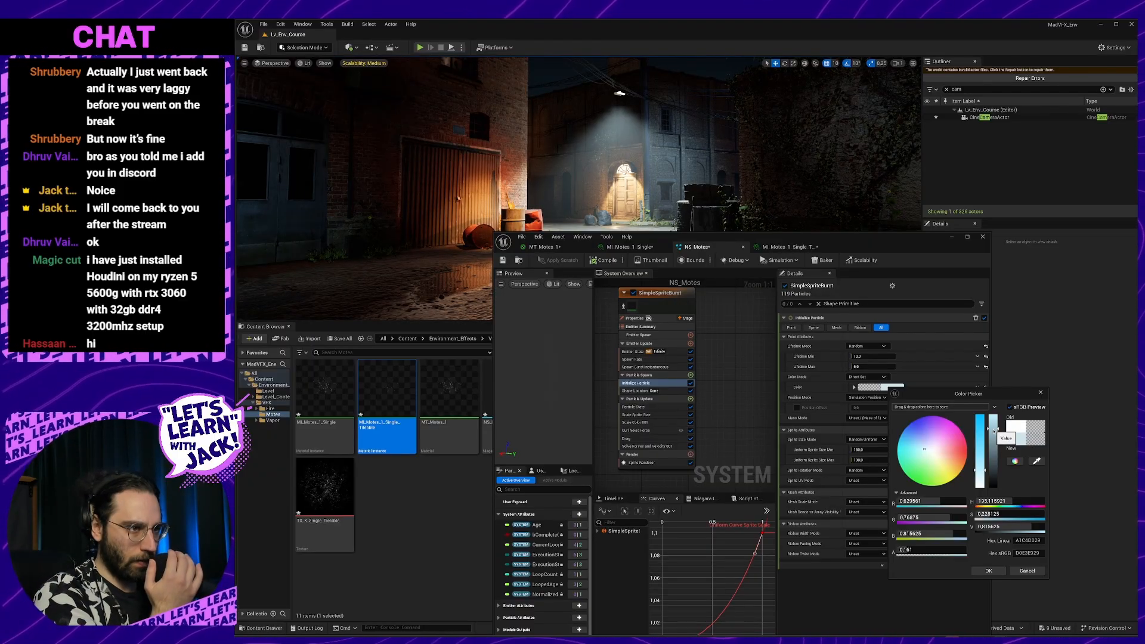
click(980, 479)
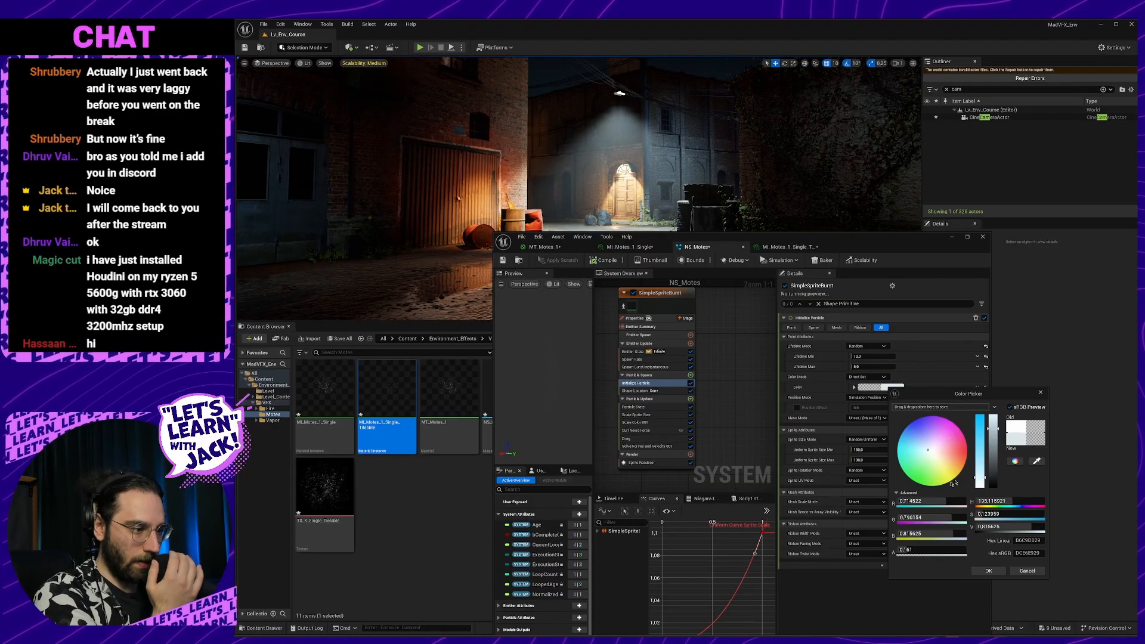
drag(934, 550, 930, 550)
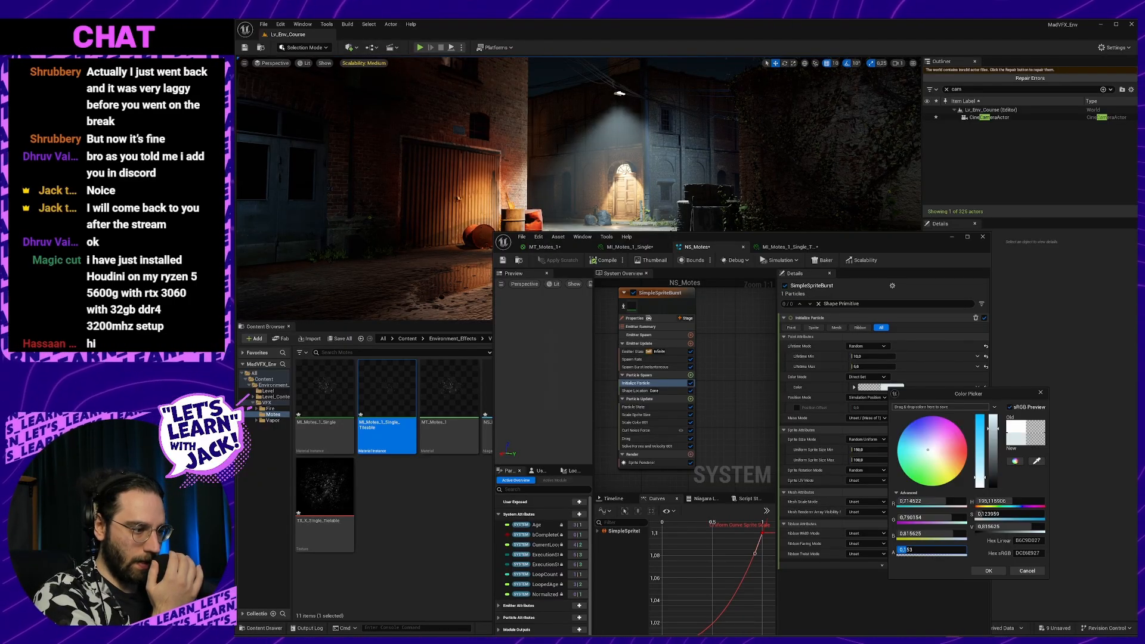
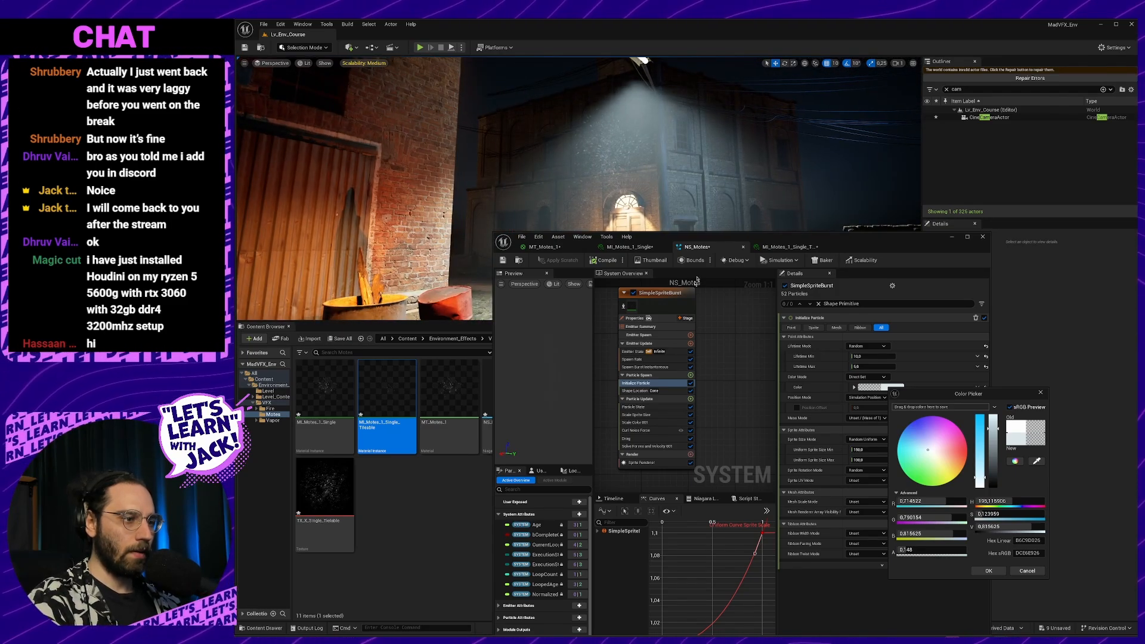
Set the SimpleSpriteBurst emitter's Spawn Rate to 20.
click(653, 359)
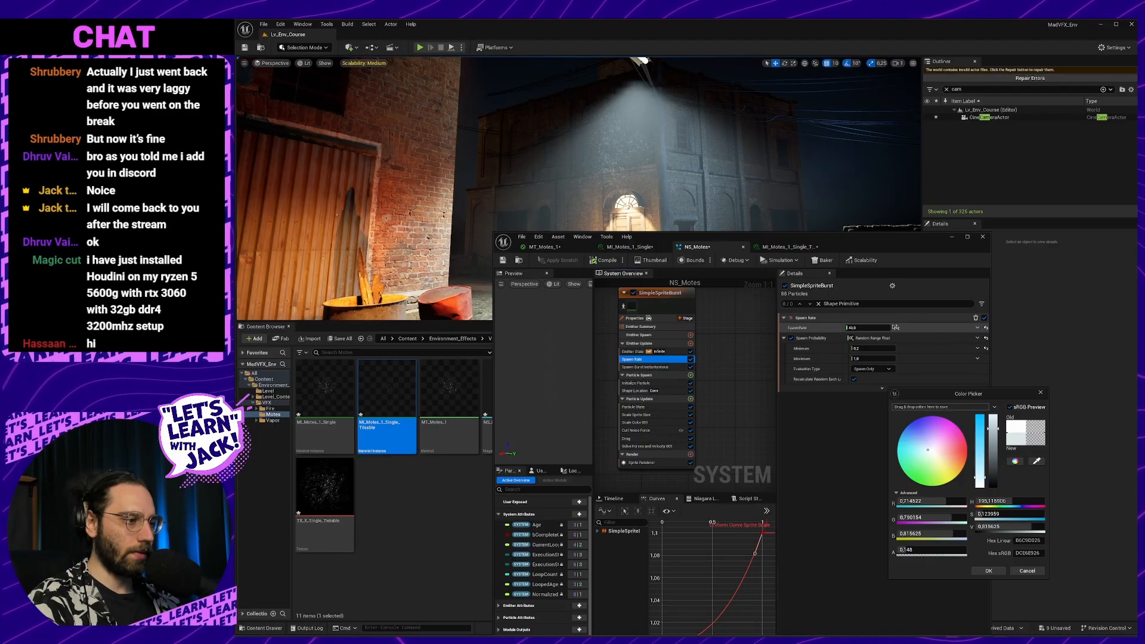
text(20)
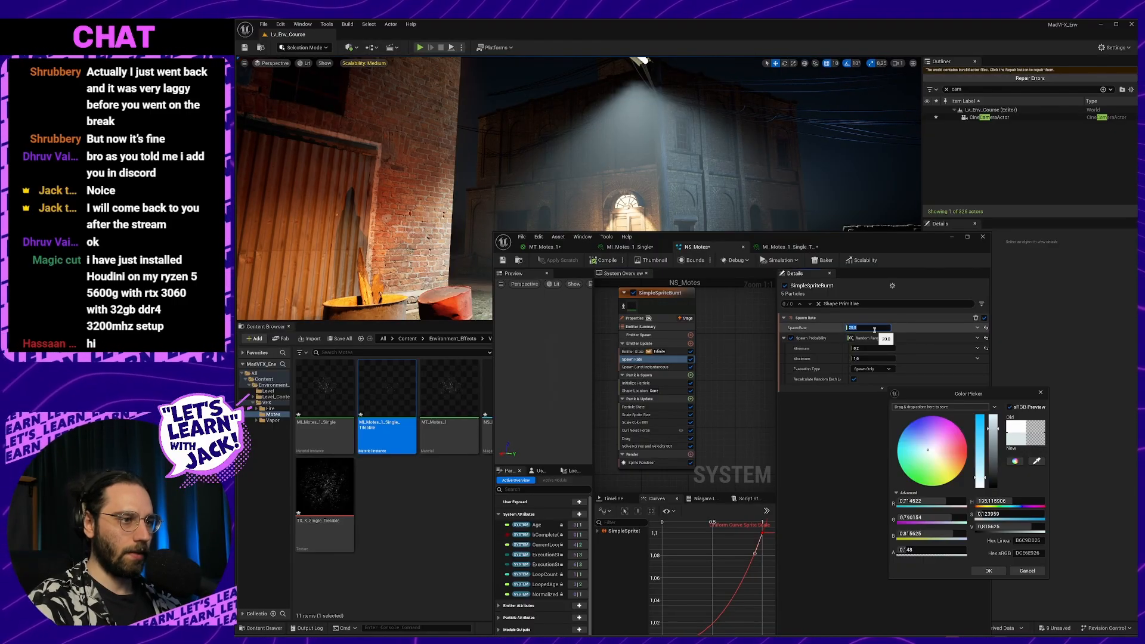
key(Return)
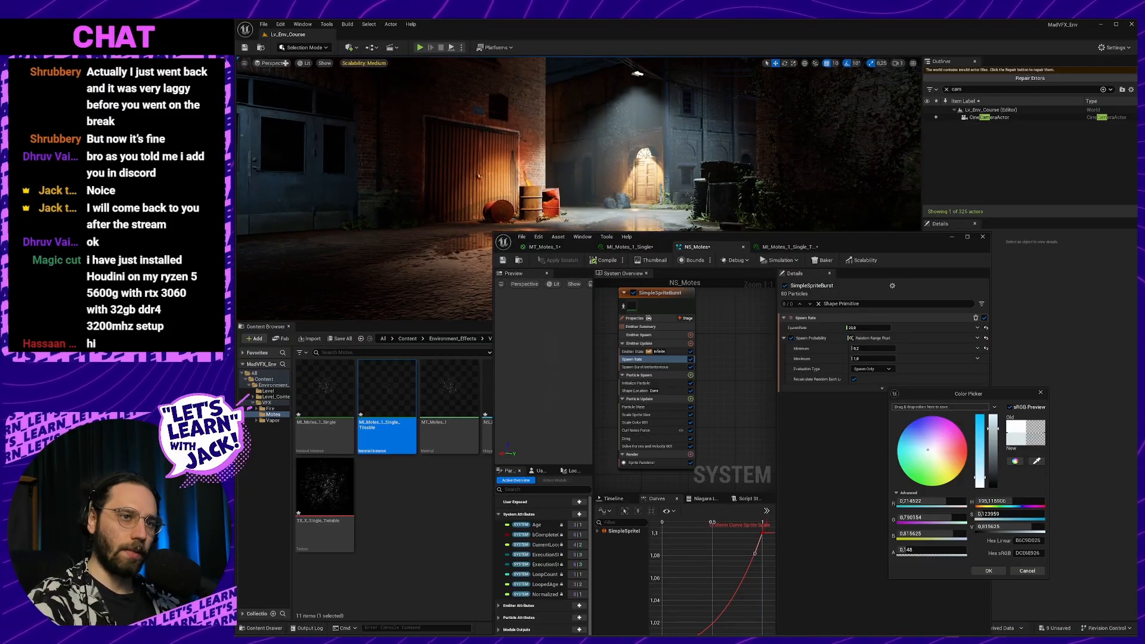
click(304, 56)
Switch to the browser, pause the motes lesson video, and return to Unreal Engine.
key(alt+Tab)
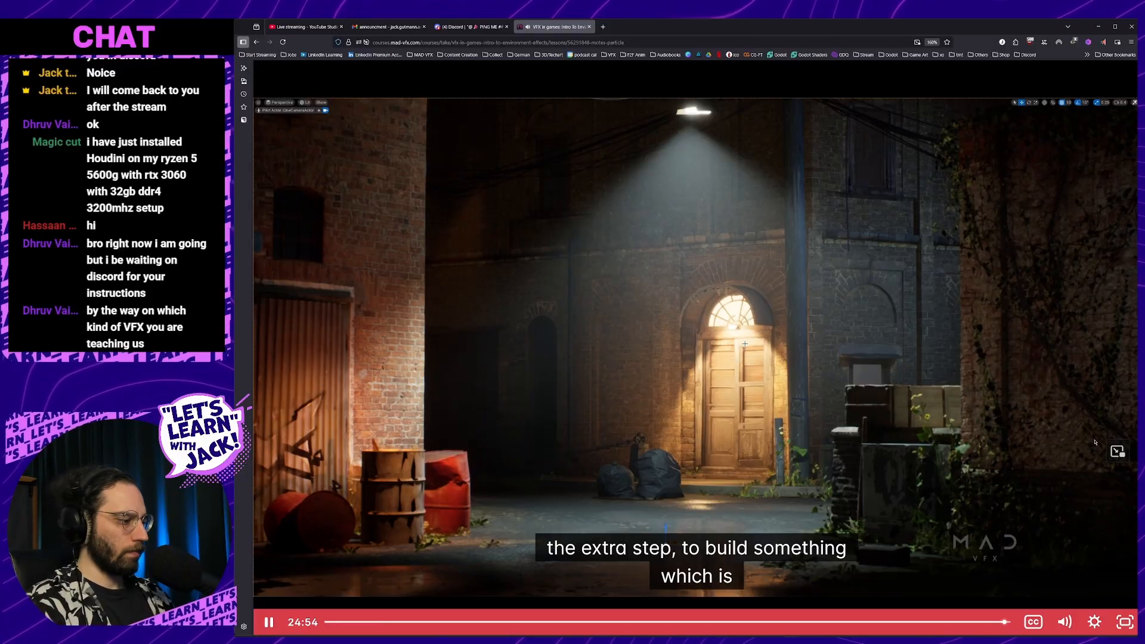
key(space)
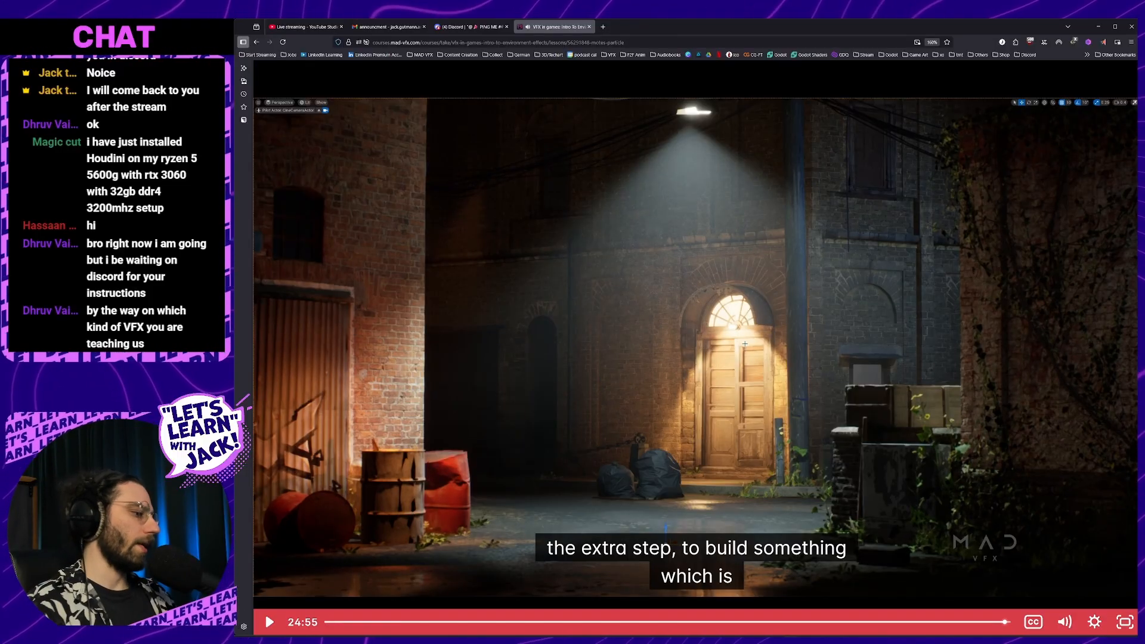
key(alt+Tab)
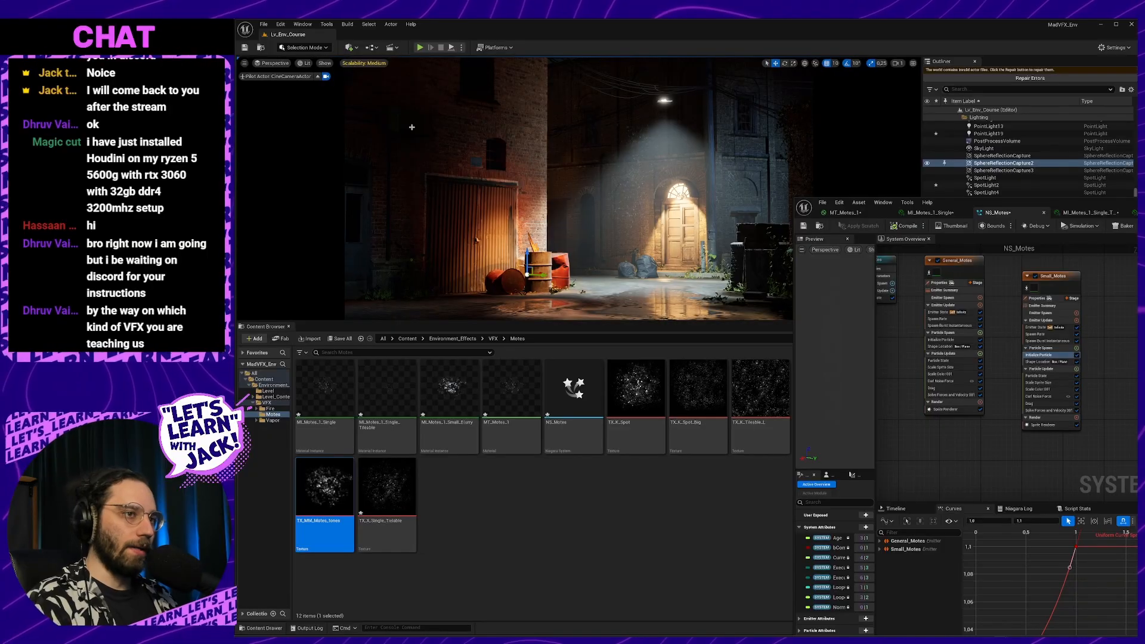
Stop piloting the CineCameraActor and examine the motes in the lamp's light cone up close.
click(318, 77)
mouse_move(453, 167)
right_down()
mouse_move(435, 170)
mouse_move(459, 170)
mouse_move(485, 148)
mouse_move(465, 156)
mouse_move(474, 161)
right_up()
key(s)
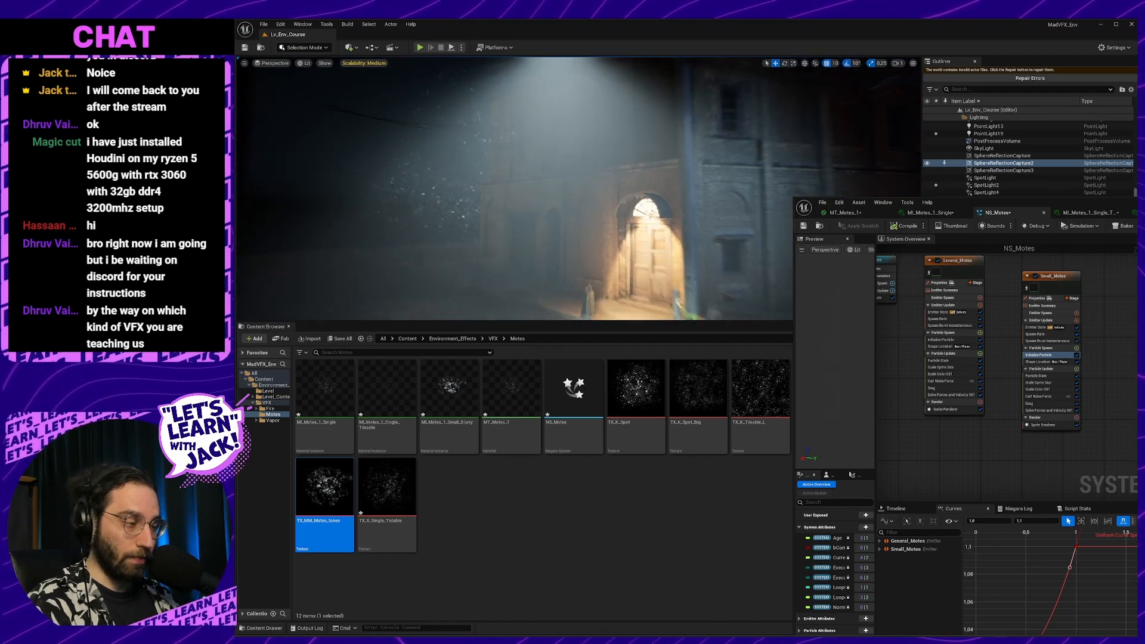
right_drag(596, 197, 597, 181)
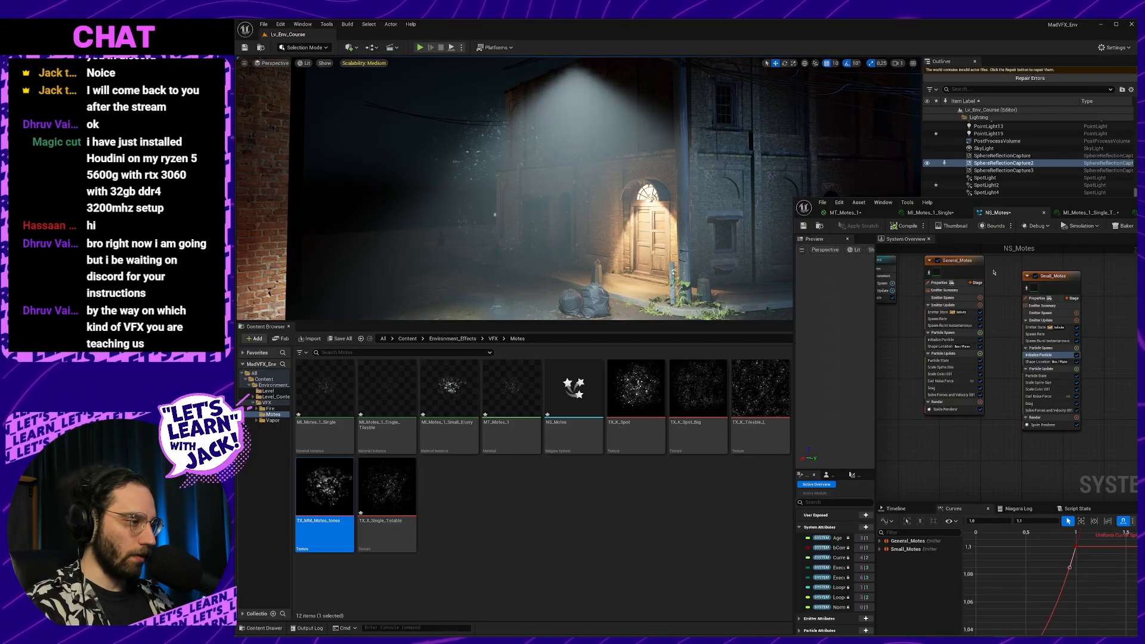
Review the General_Motes emitter's Initialize Particle and Spawn Rate modules against the motes in the level.
click(963, 269)
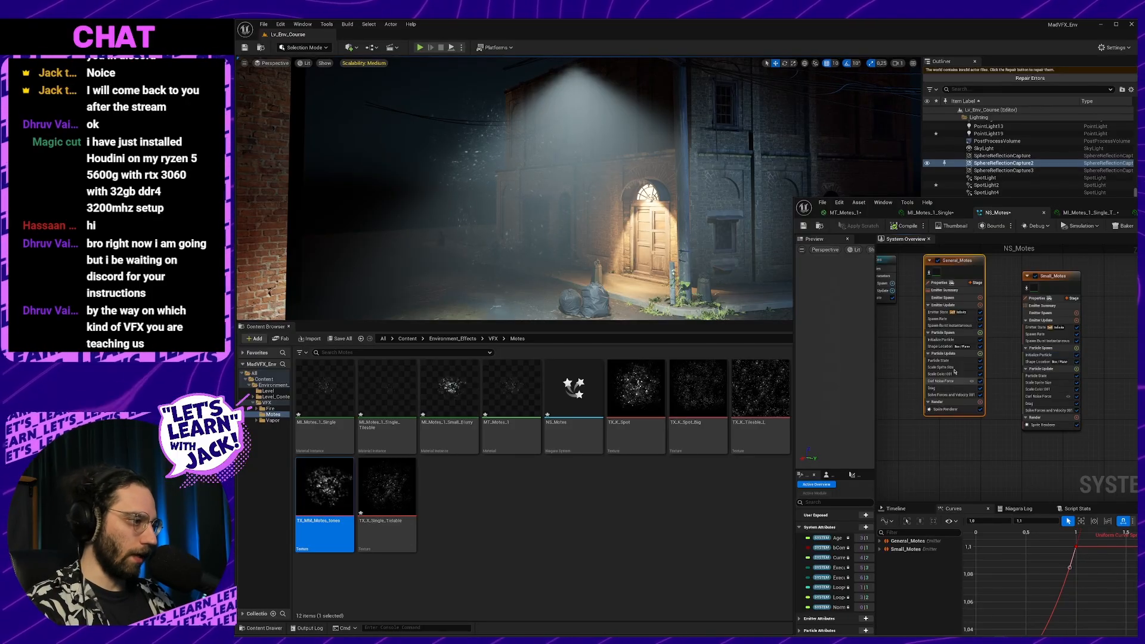
click(943, 339)
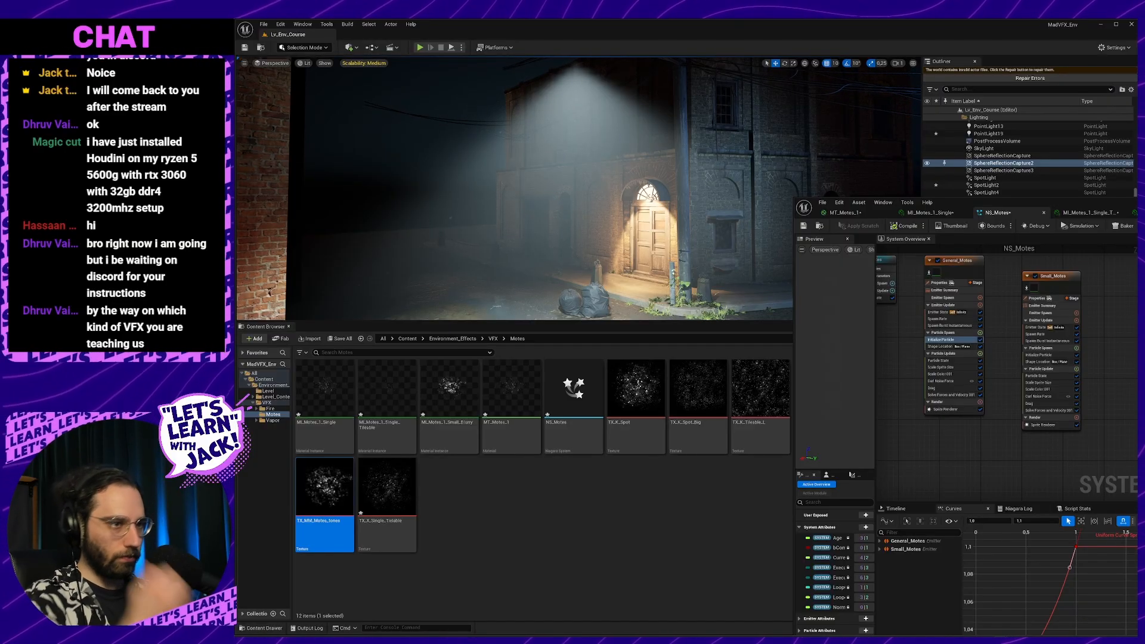
key(s)
right_drag(773, 300, 786, 299)
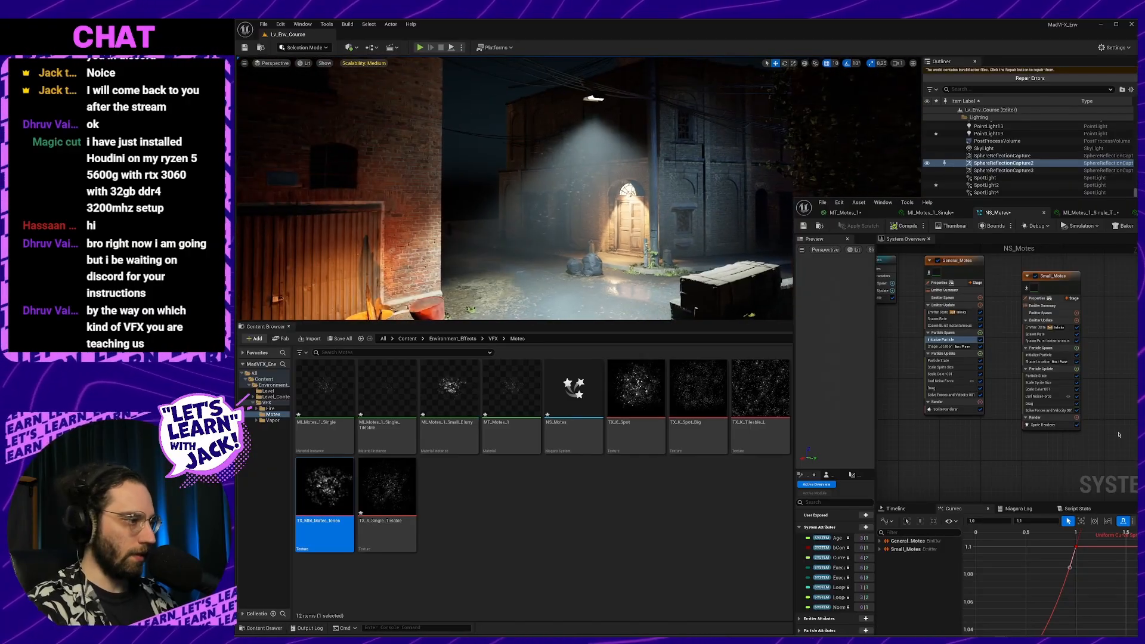
click(952, 321)
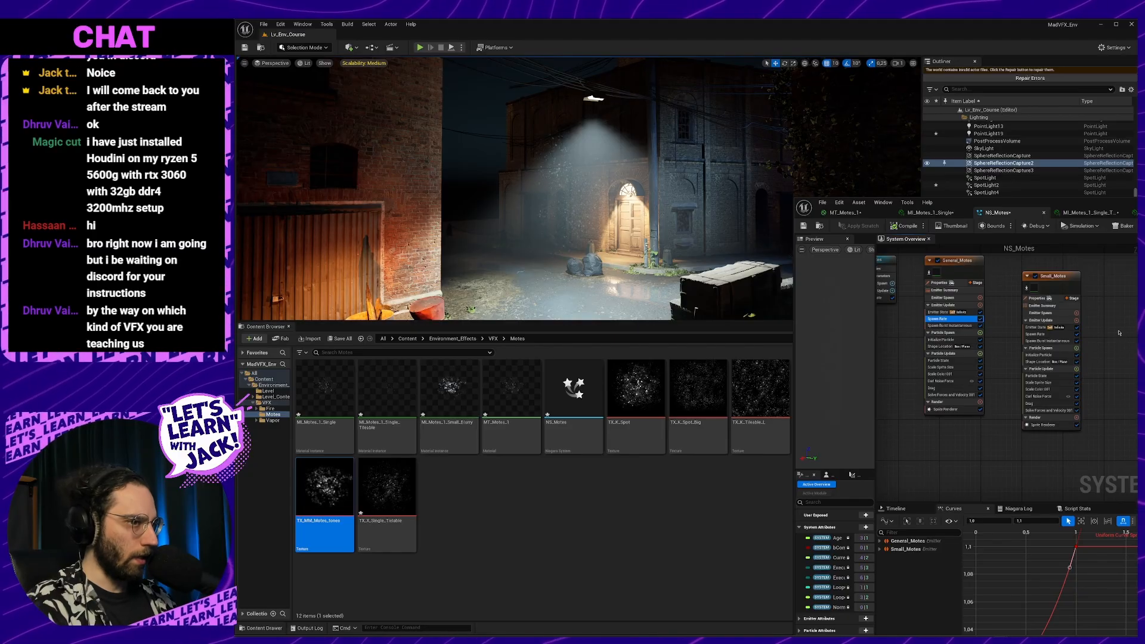
Review the Small_Motes emitter's Initialize Particle, Emitter State and Spawn Rate modules.
click(1064, 276)
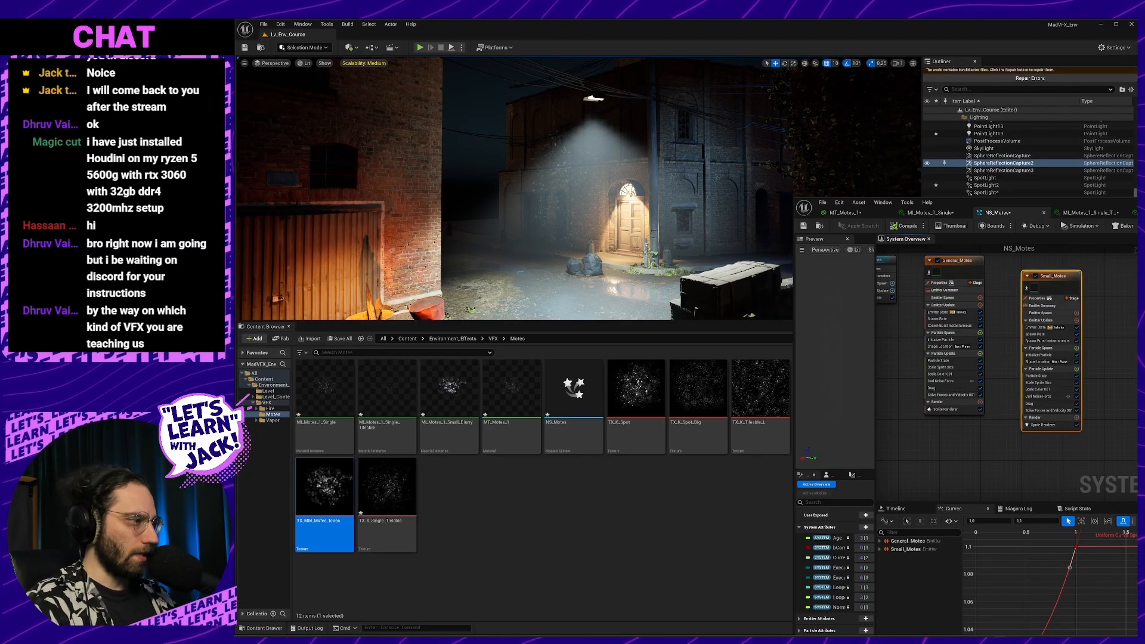
click(1049, 354)
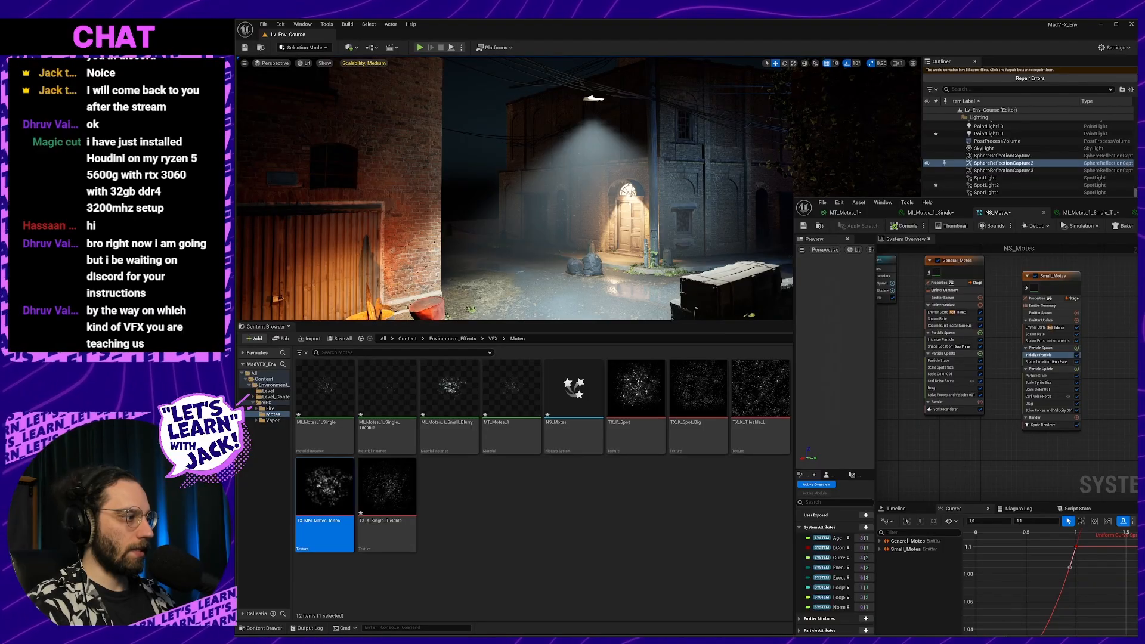
scroll(1051, 357, up, 1)
click(1039, 326)
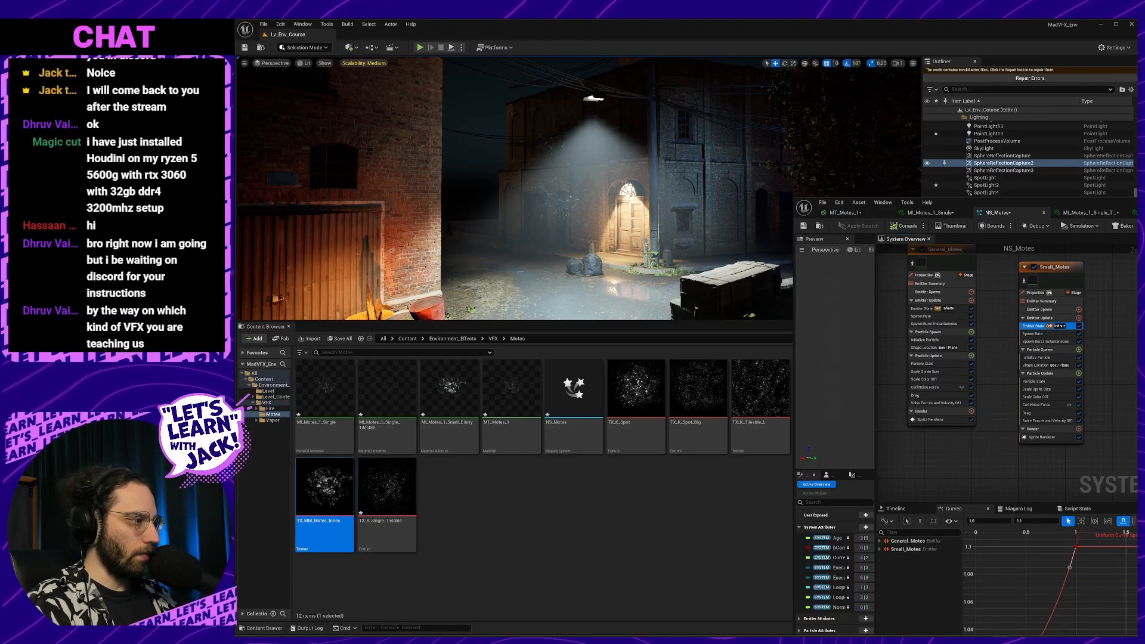
click(1046, 341)
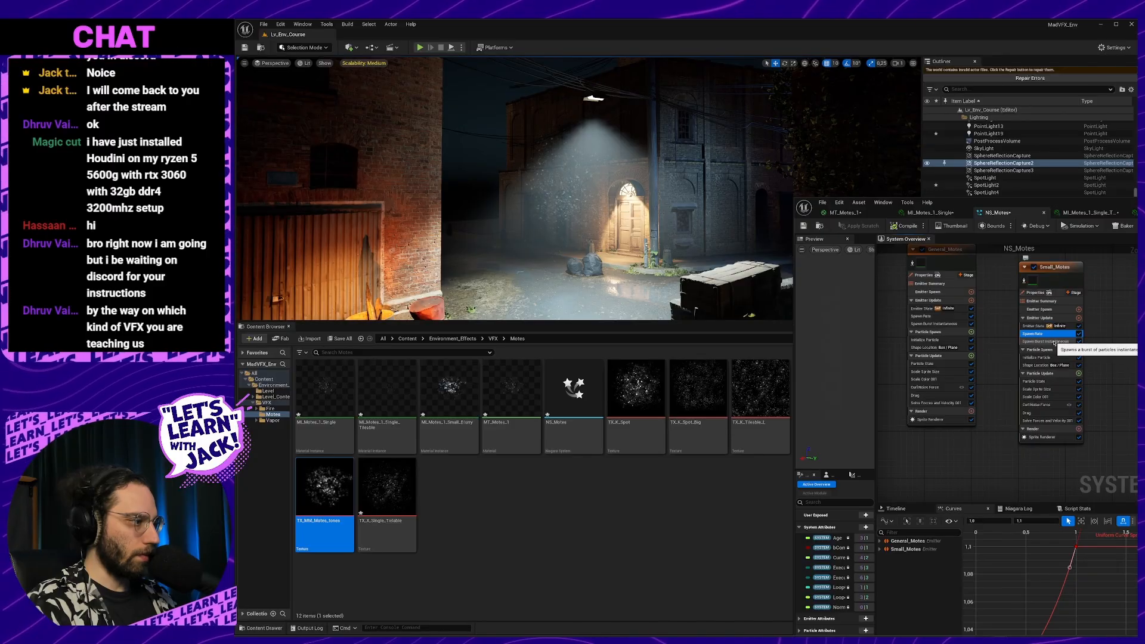
click(1041, 357)
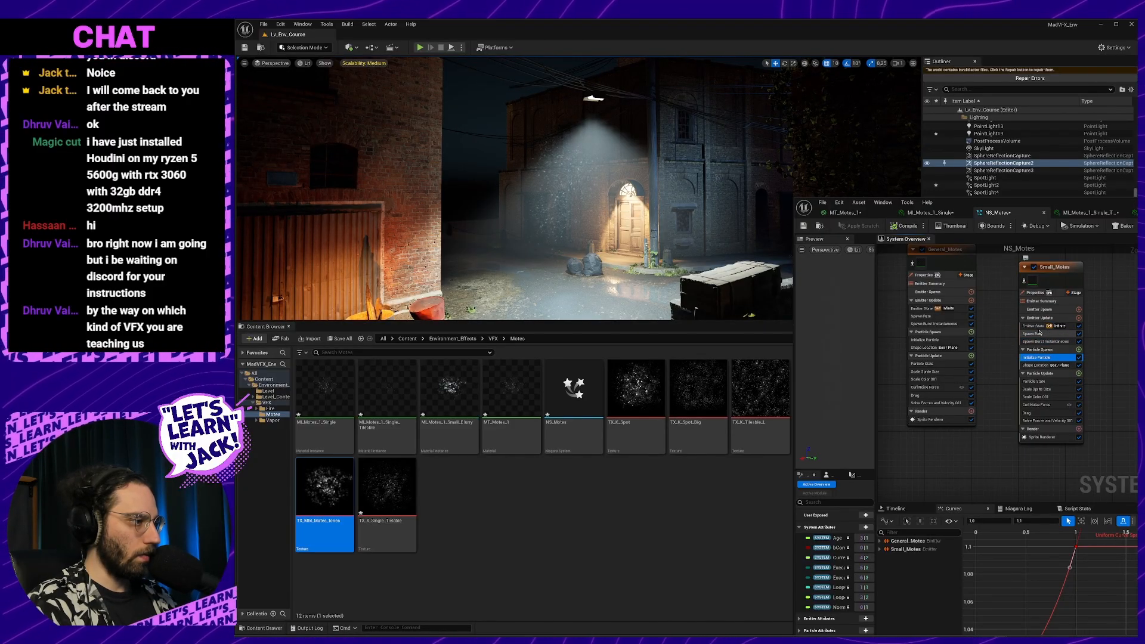
click(1040, 334)
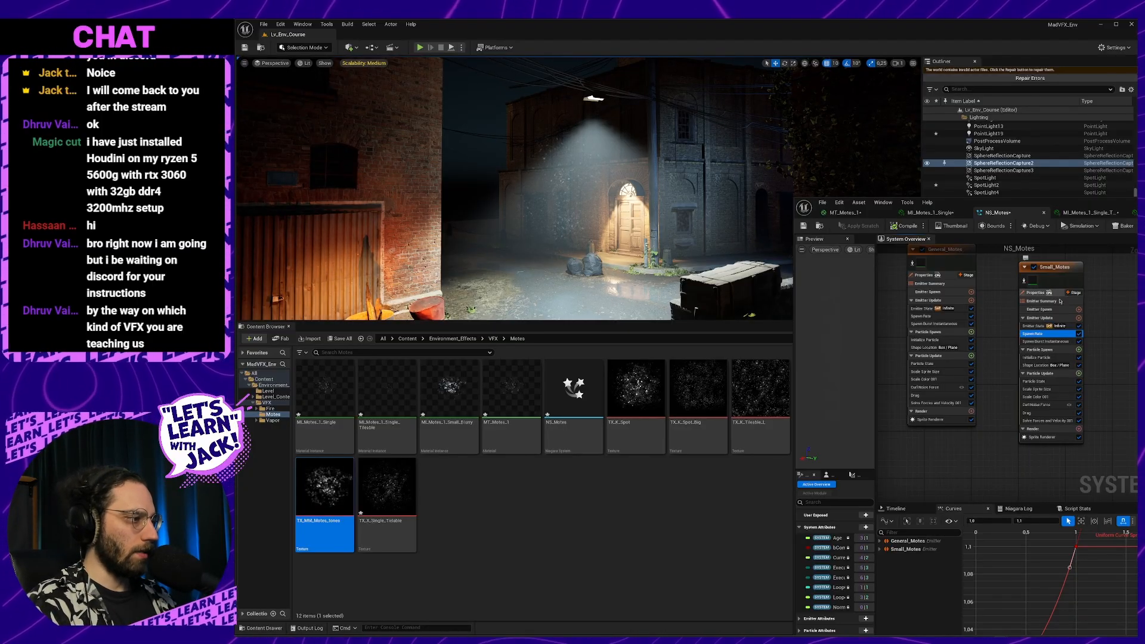
click(1058, 273)
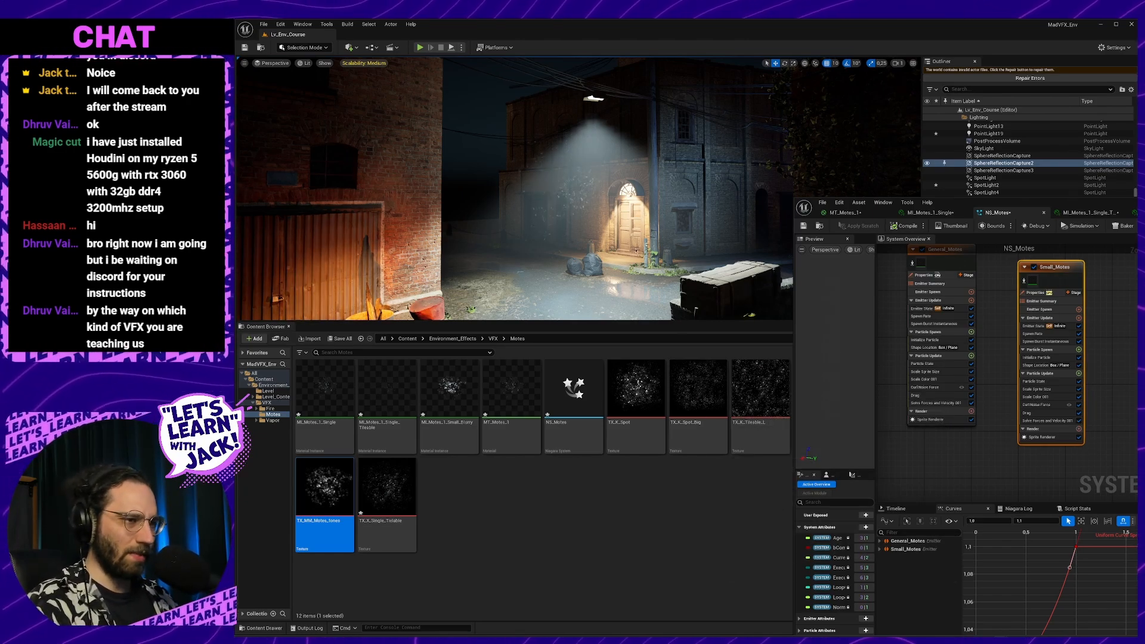
Inspect the Small_Motes emitter's Curl Noise Force and Drag modules, switching Drag off and back on to compare the motes' motion.
key(w)
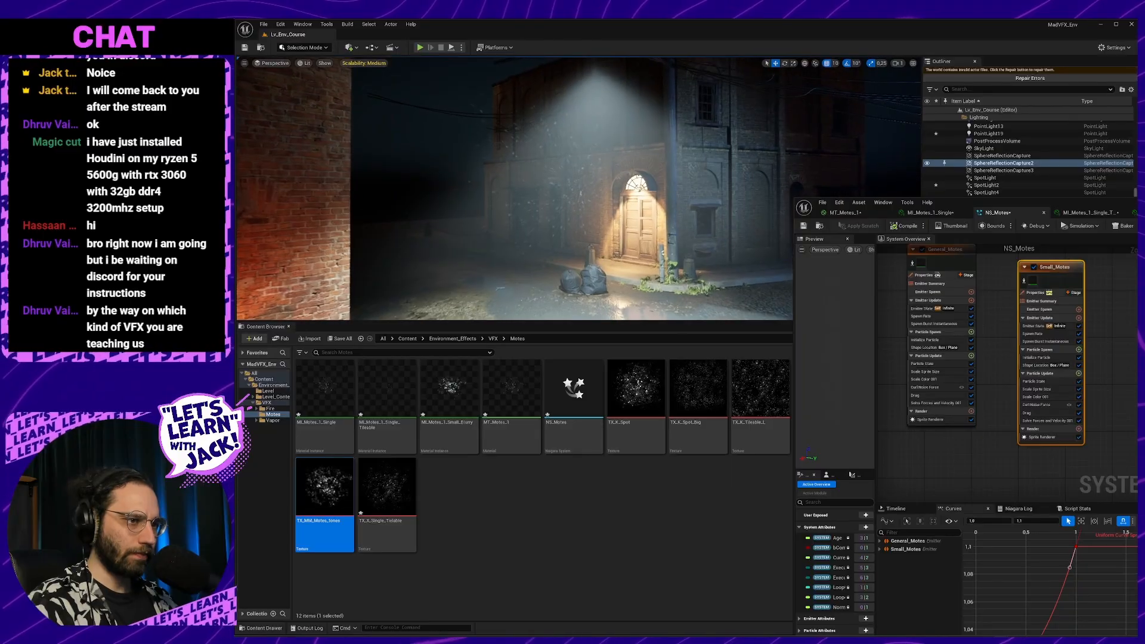
click(1042, 405)
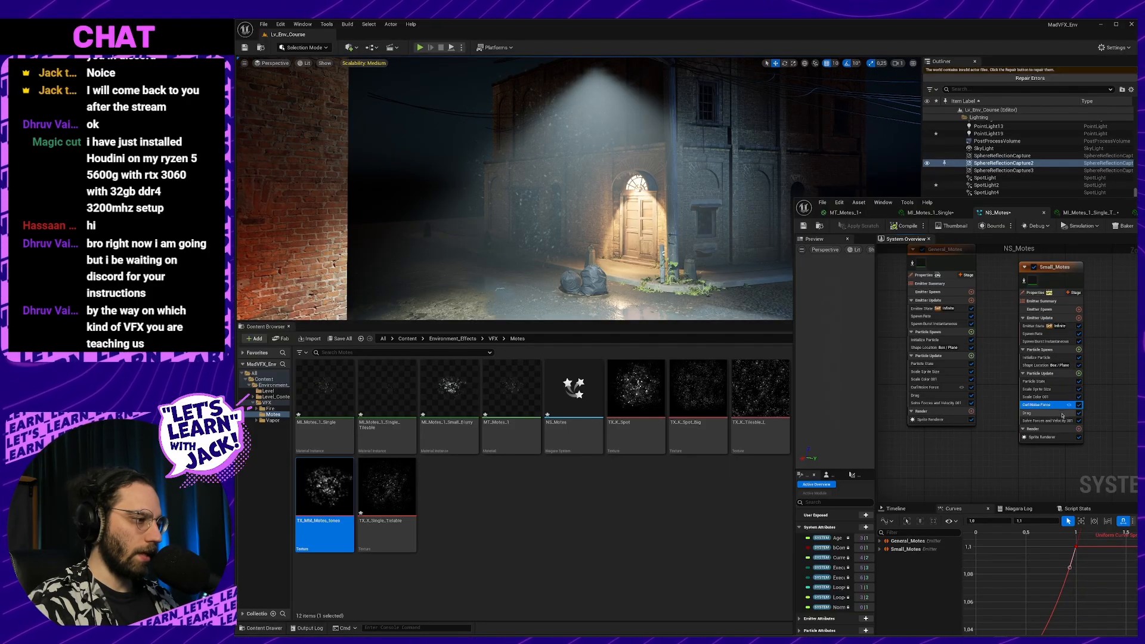
click(1041, 413)
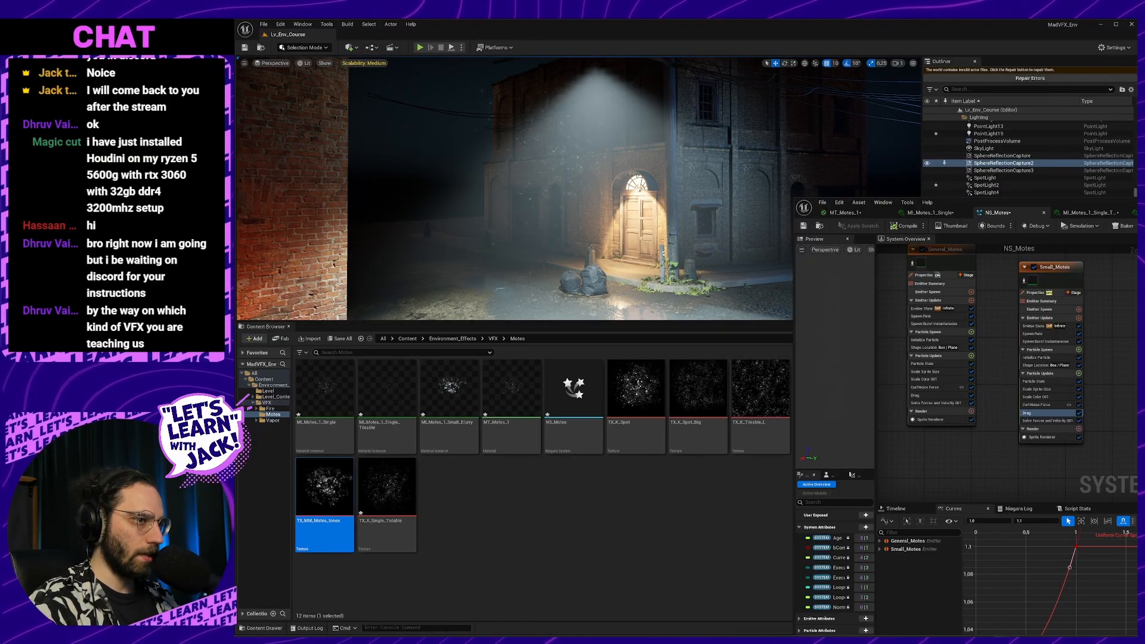
click(1047, 405)
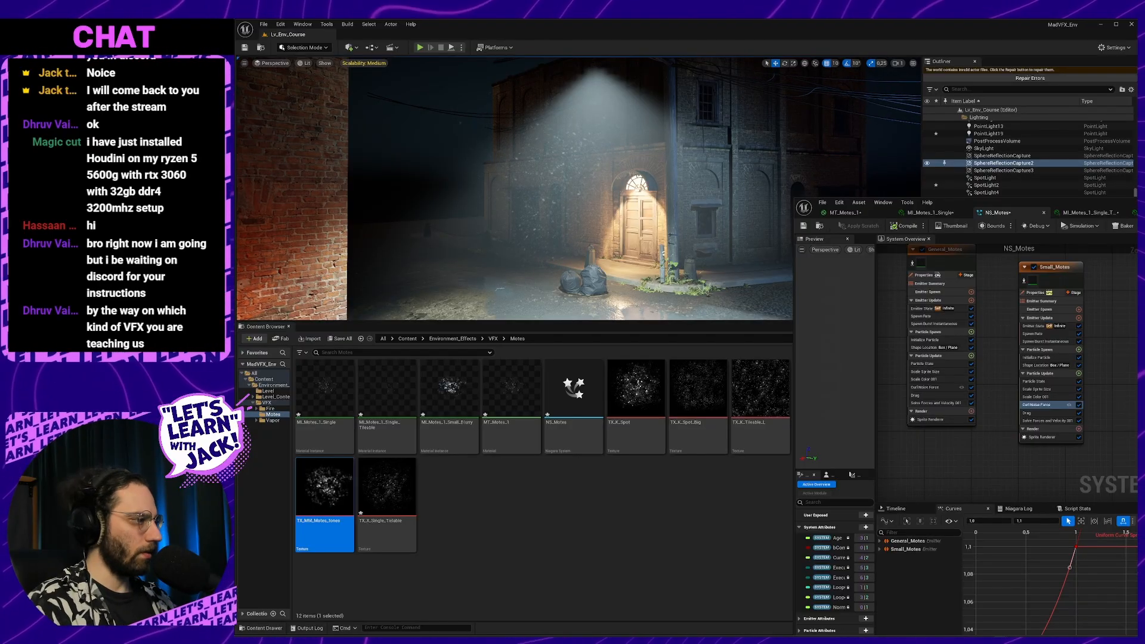
click(1078, 412)
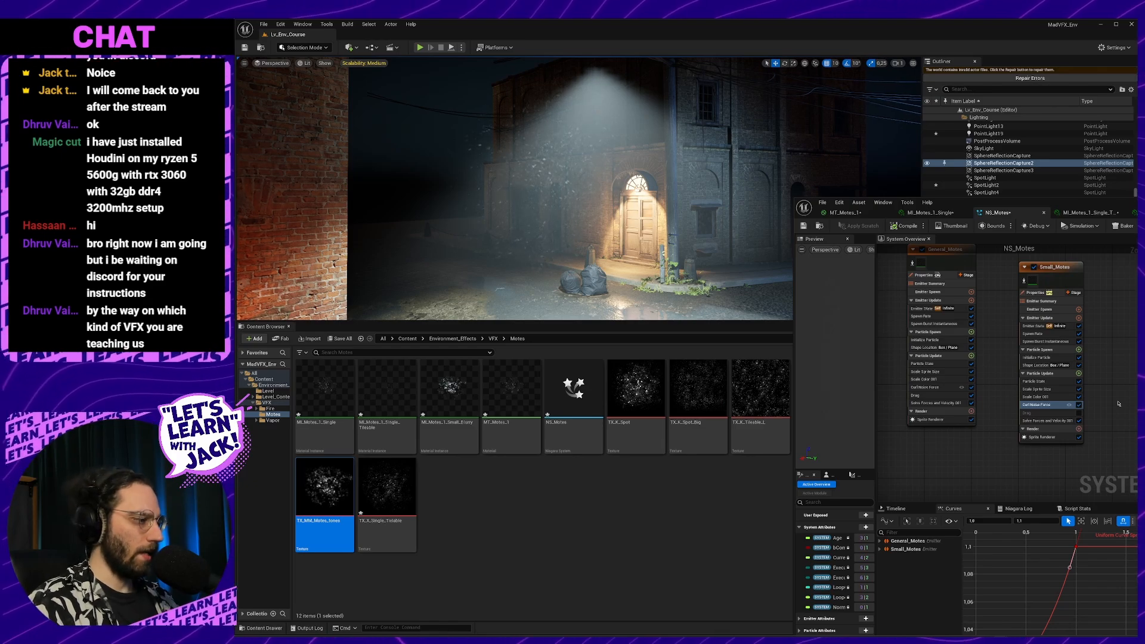
click(1079, 412)
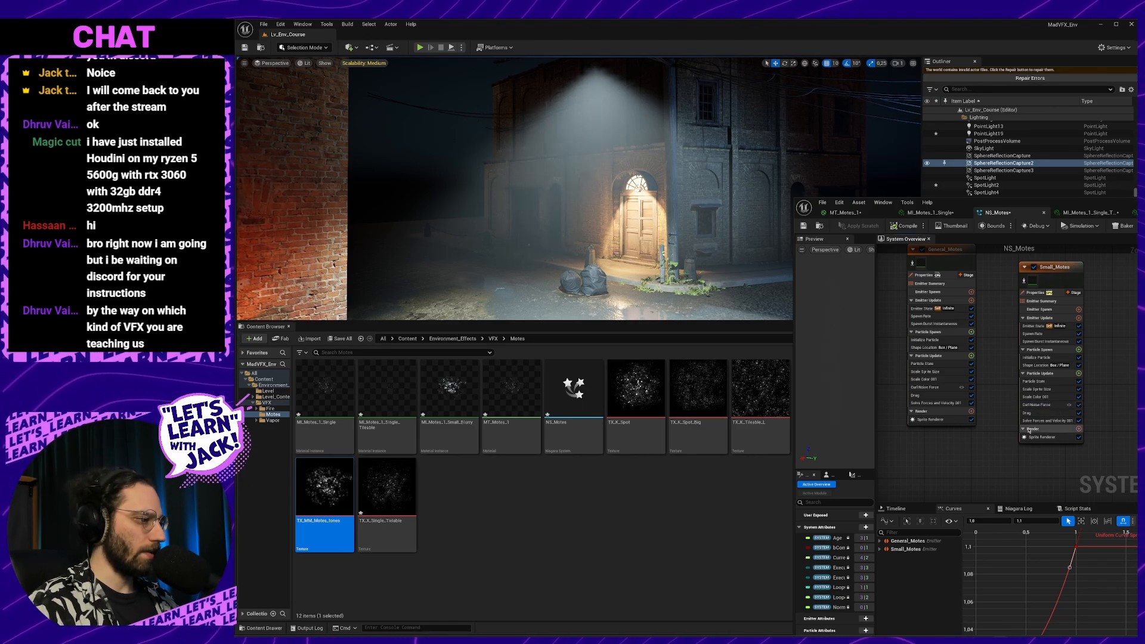
click(1044, 415)
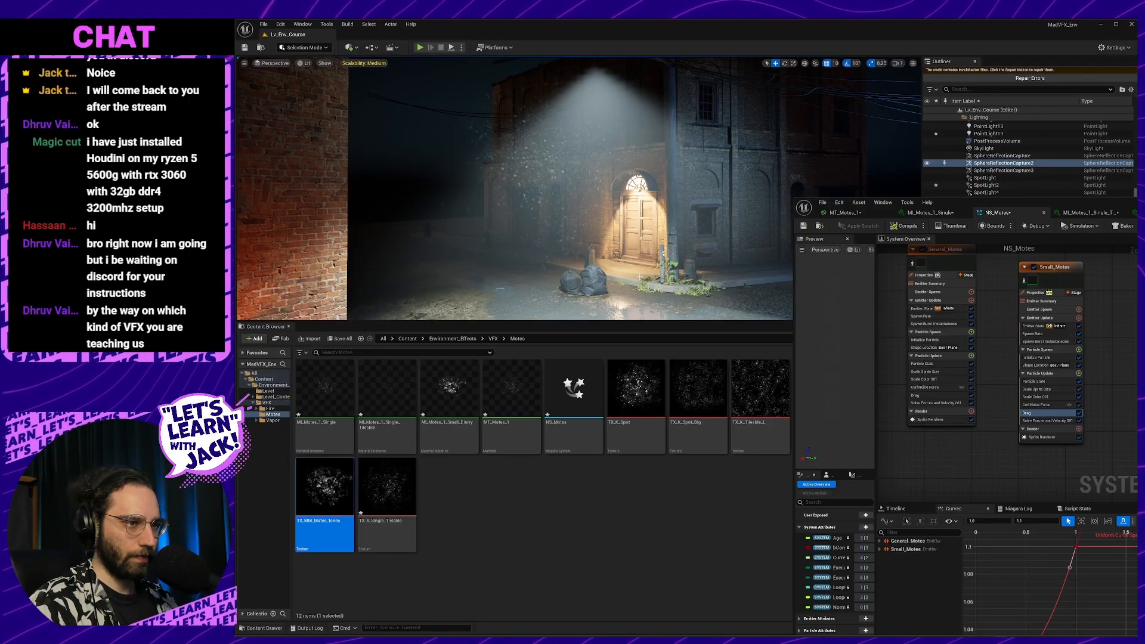
Enlarge the level viewport and frame the alley with the street lamp and the lit door.
right_drag(640, 276, 623, 255)
key(s)
key(w)
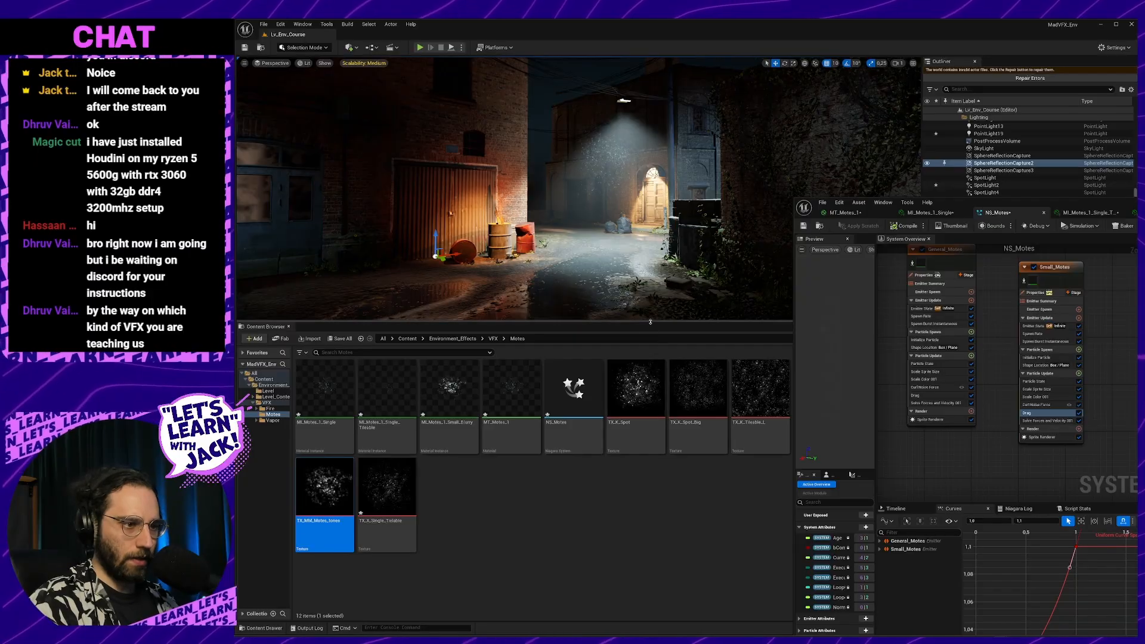
drag(650, 322, 650, 442)
key(w)
mouse_move(650, 380)
right_down()
mouse_move(645, 358)
mouse_move(644, 370)
right_up()
key(s)
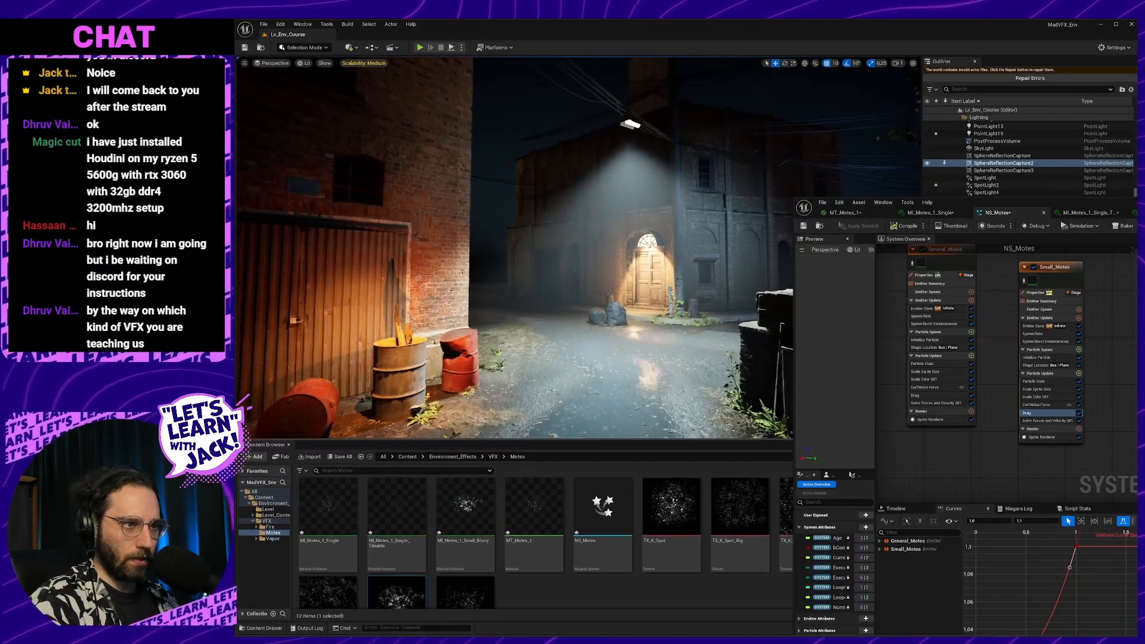
Set the Shadows quality to High in the viewport's scalability settings.
click(353, 62)
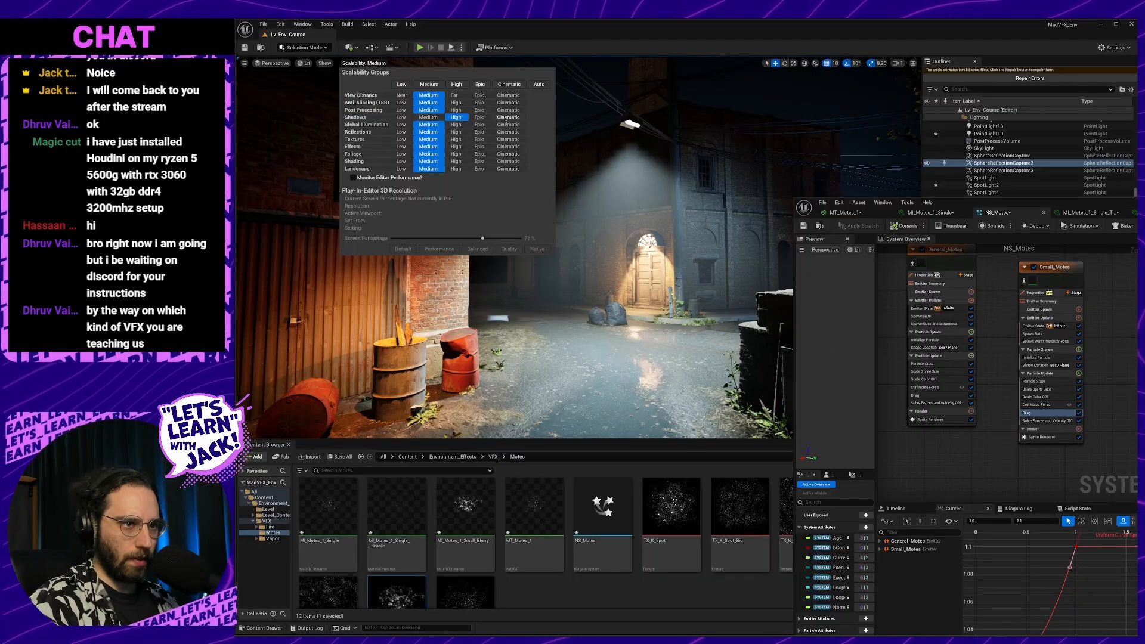
click(678, 219)
right_drag(679, 219, 674, 222)
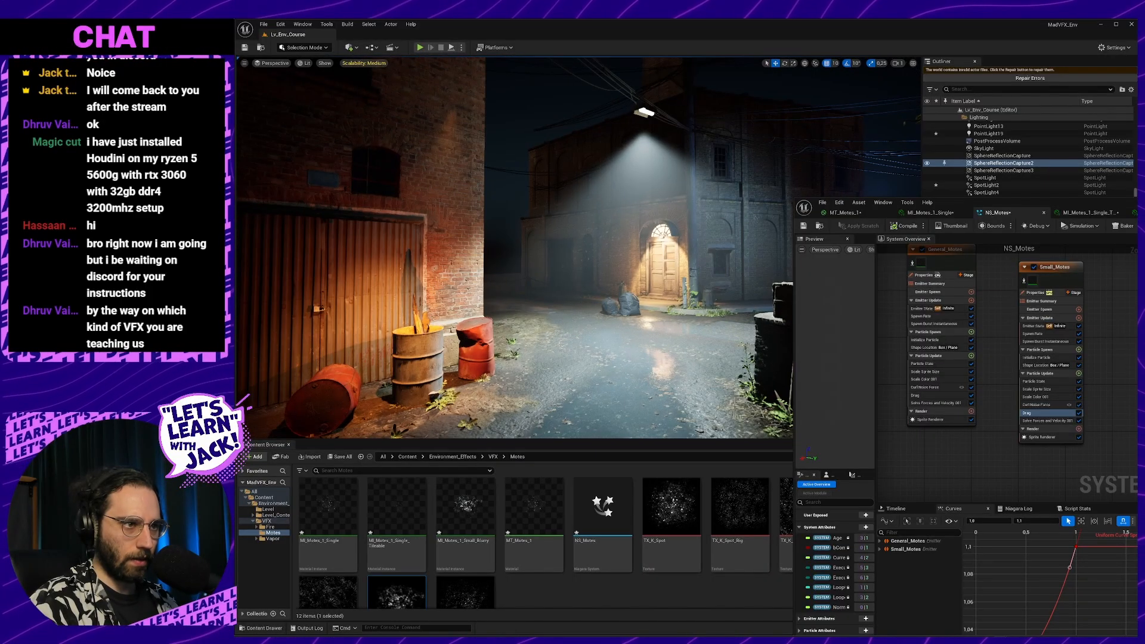
click(674, 222)
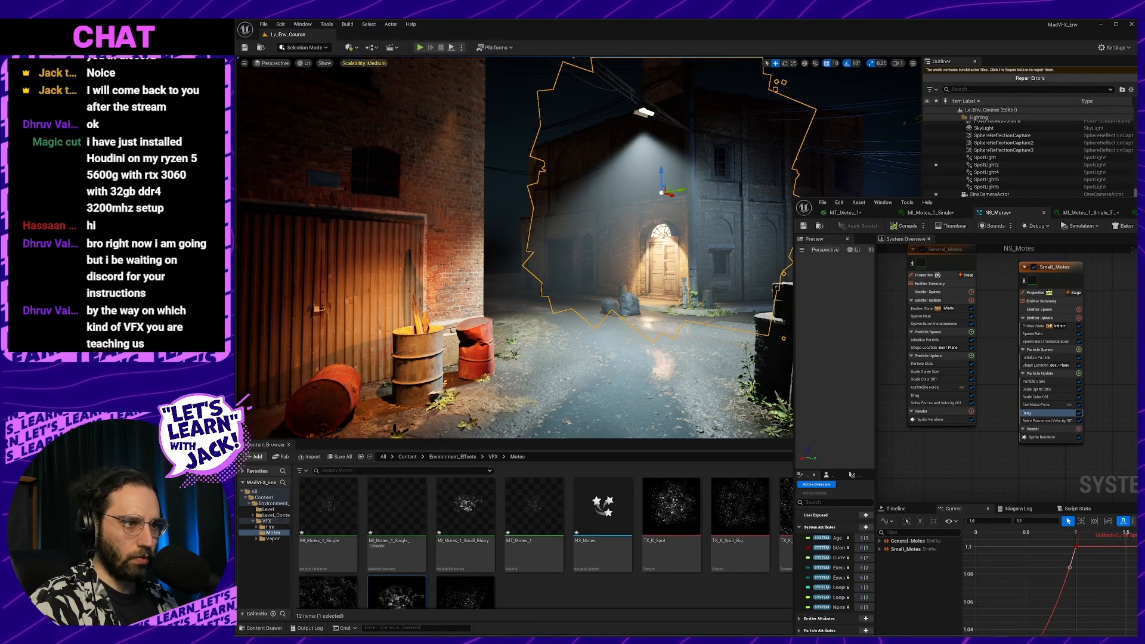
right_click(321, 60)
click(593, 47)
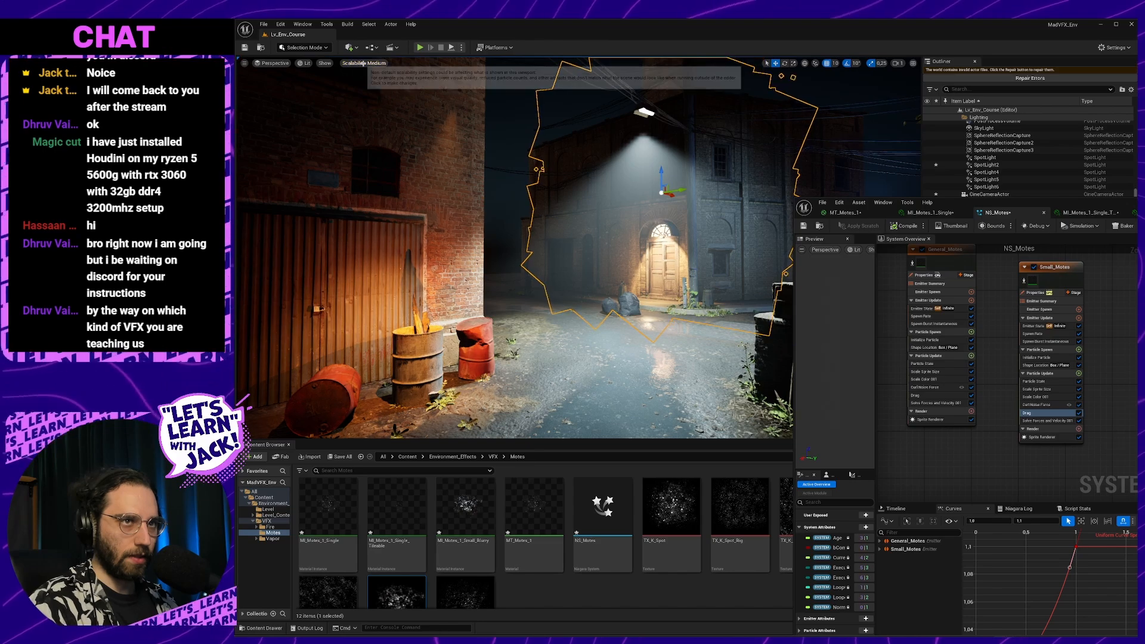
click(364, 63)
click(456, 117)
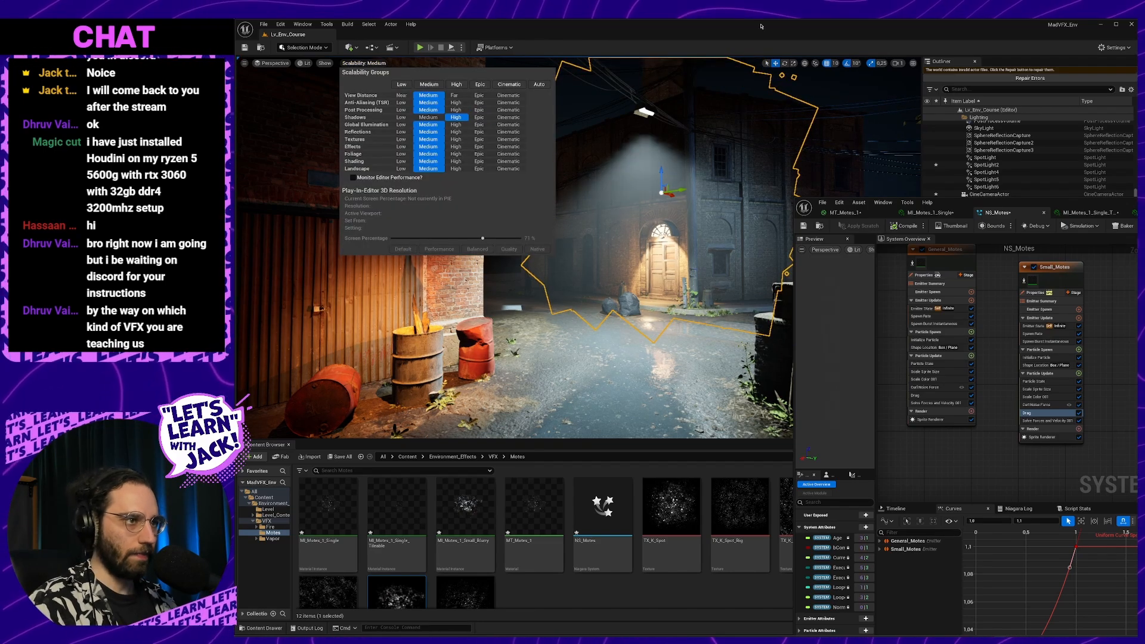
click(733, 45)
Review the Initialize Particle modules of General_Motes and Small_Motes while examining the motes in the lamp's light.
right_drag(638, 152, 639, 152)
click(639, 152)
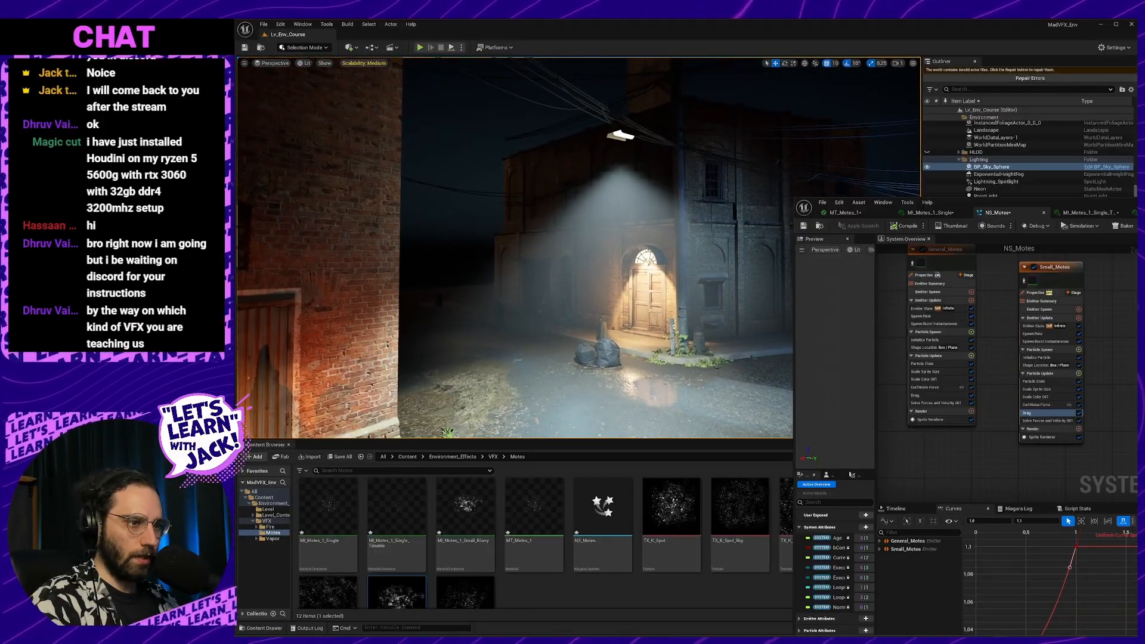
right_drag(645, 197, 645, 197)
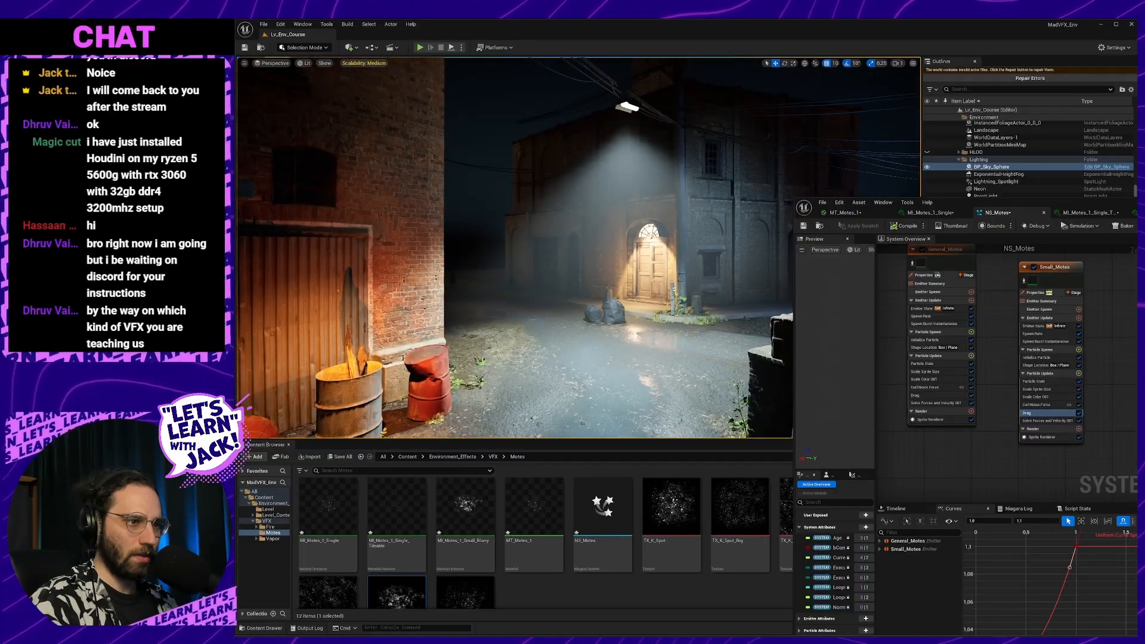
click(949, 343)
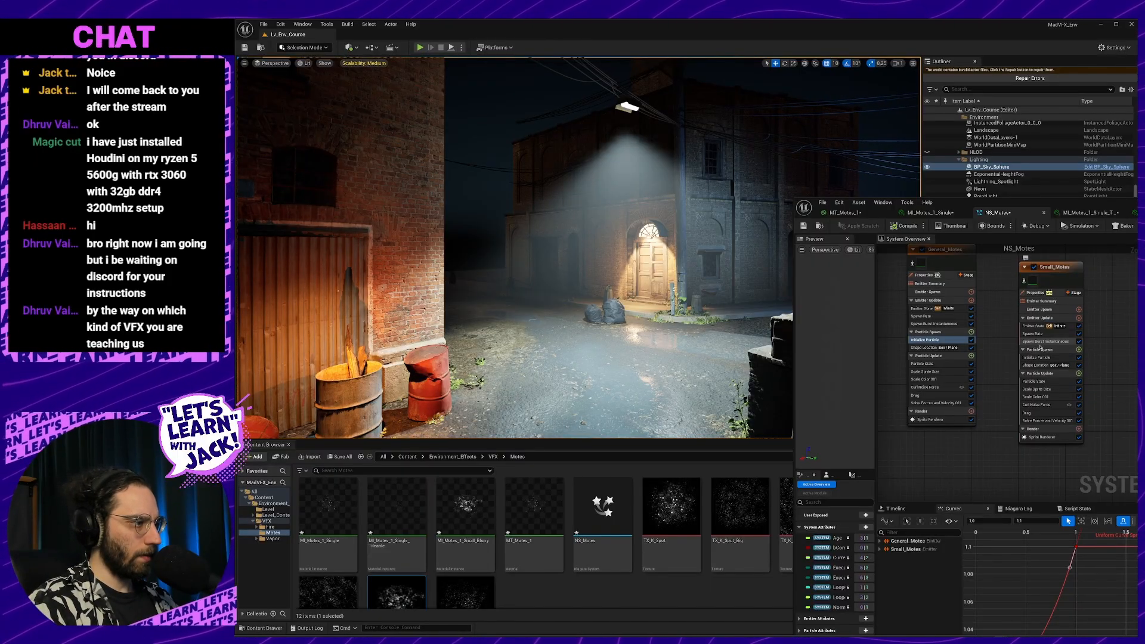
click(1030, 358)
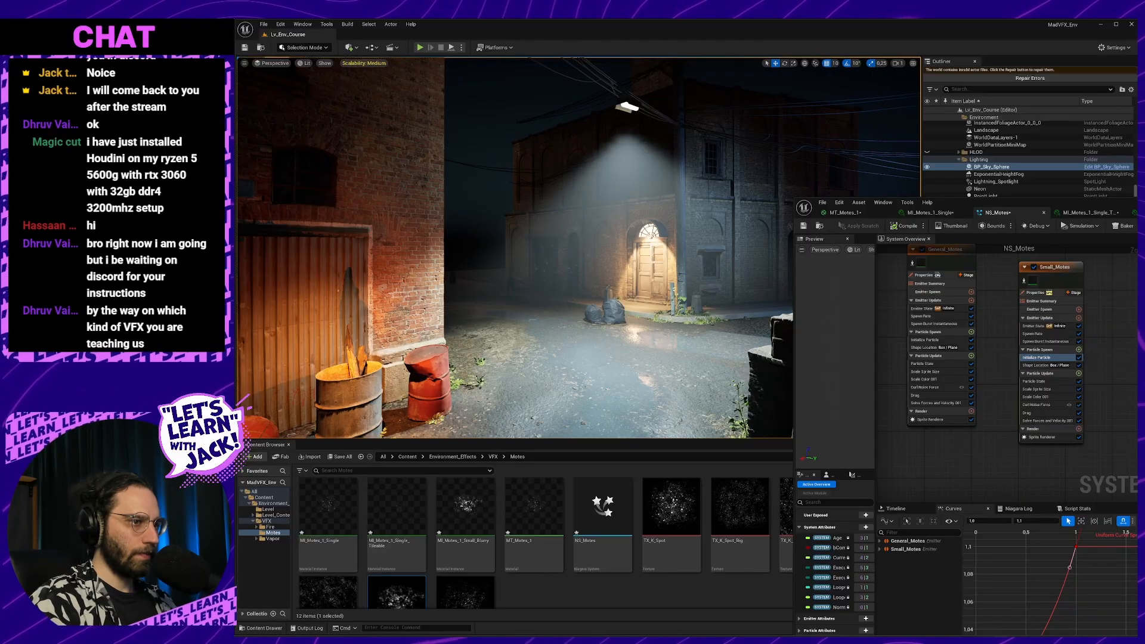
key(s)
right_drag(536, 251, 492, 230)
Save the tileable single motes material instance and check the motes around the street lamp.
click(1104, 213)
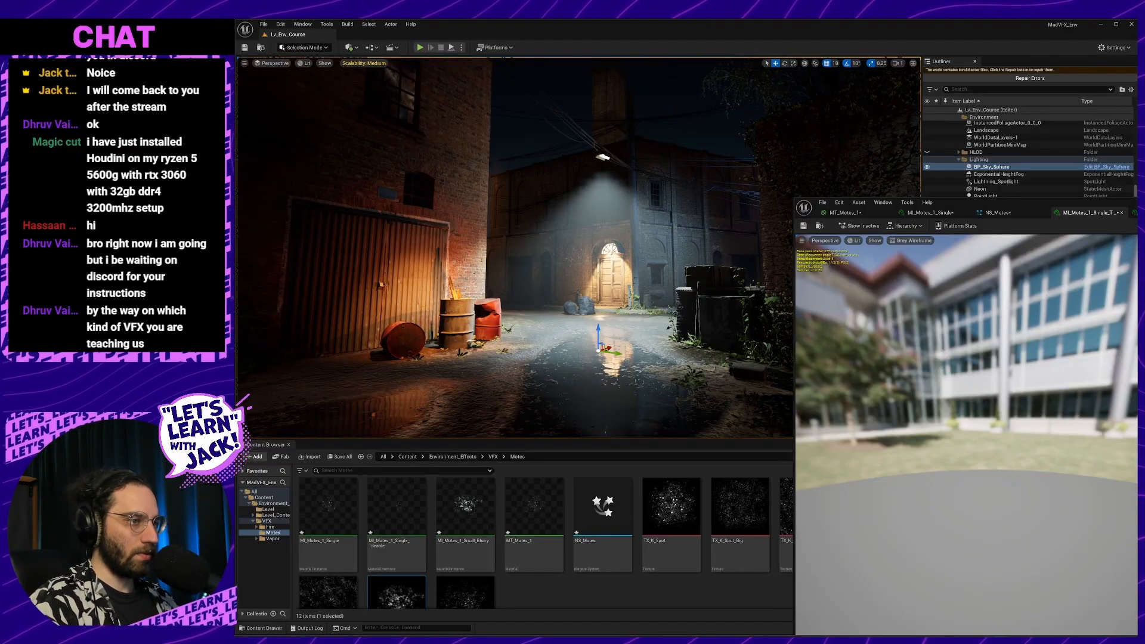
click(805, 223)
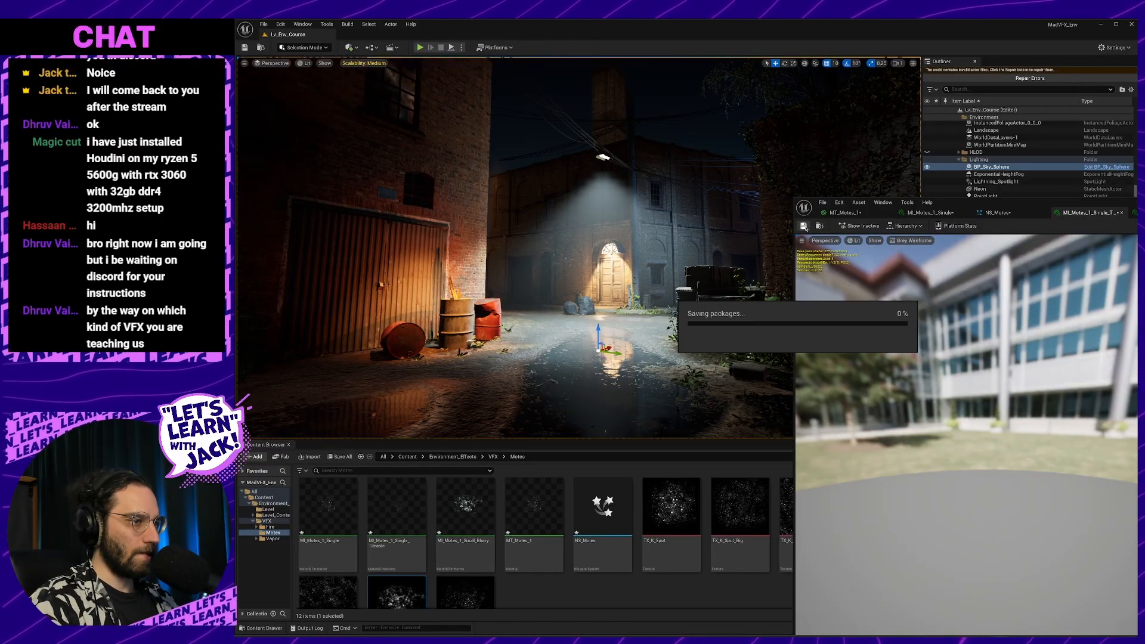
key(w)
right_drag(674, 256, 631, 226)
key(s)
key(w)
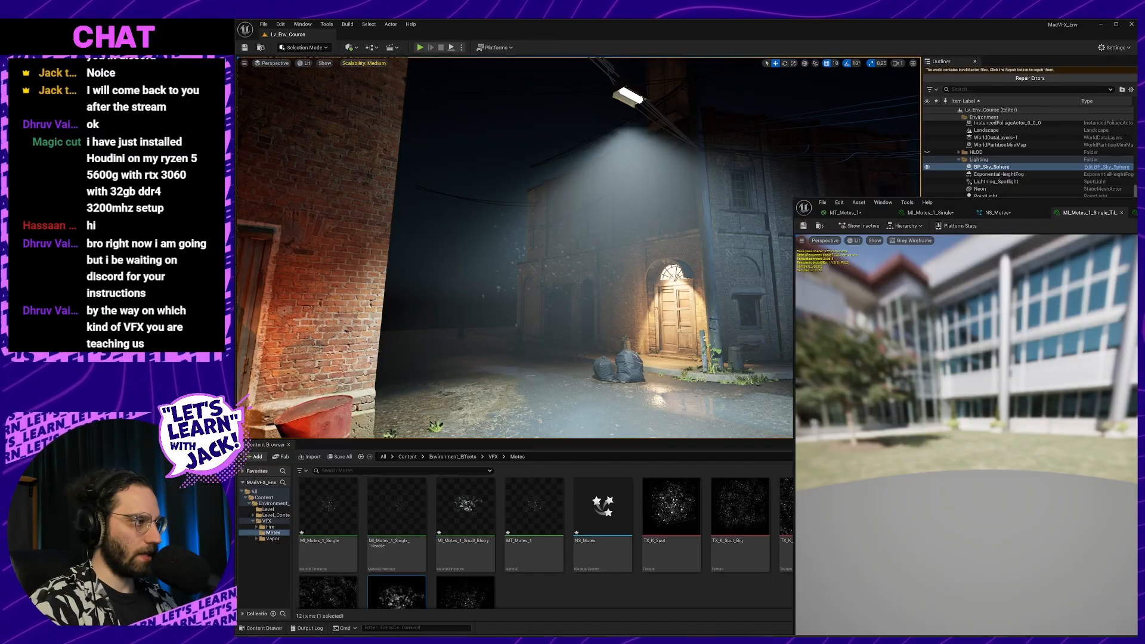
Open the blurry motes material instance and examine the motes in the alley from afar and close up.
click(1134, 213)
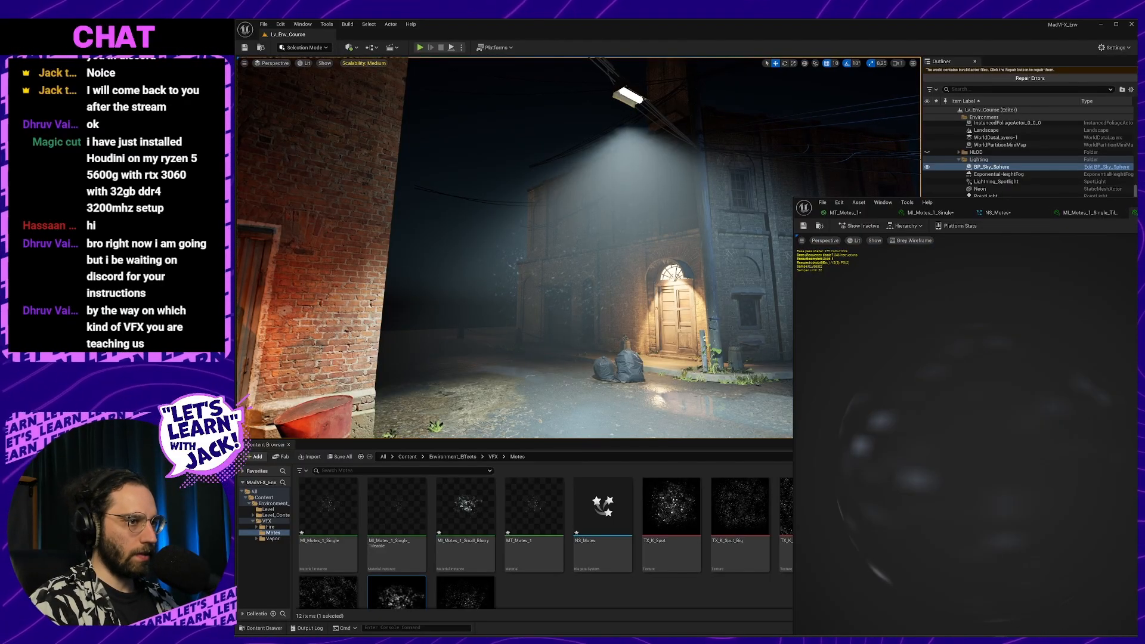
key(s)
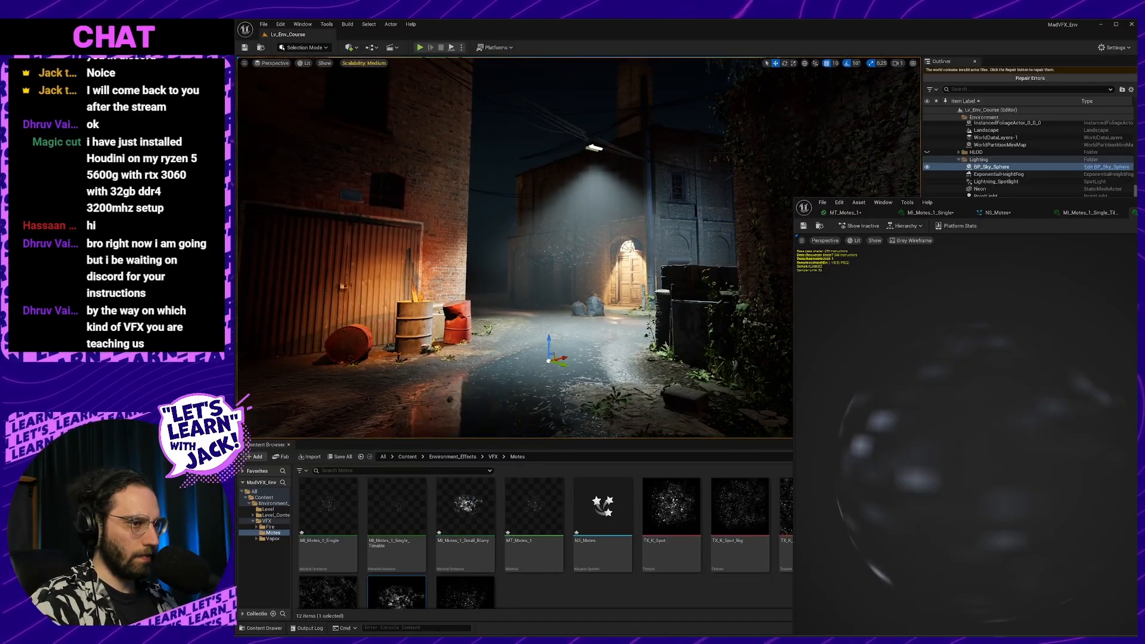
key(w)
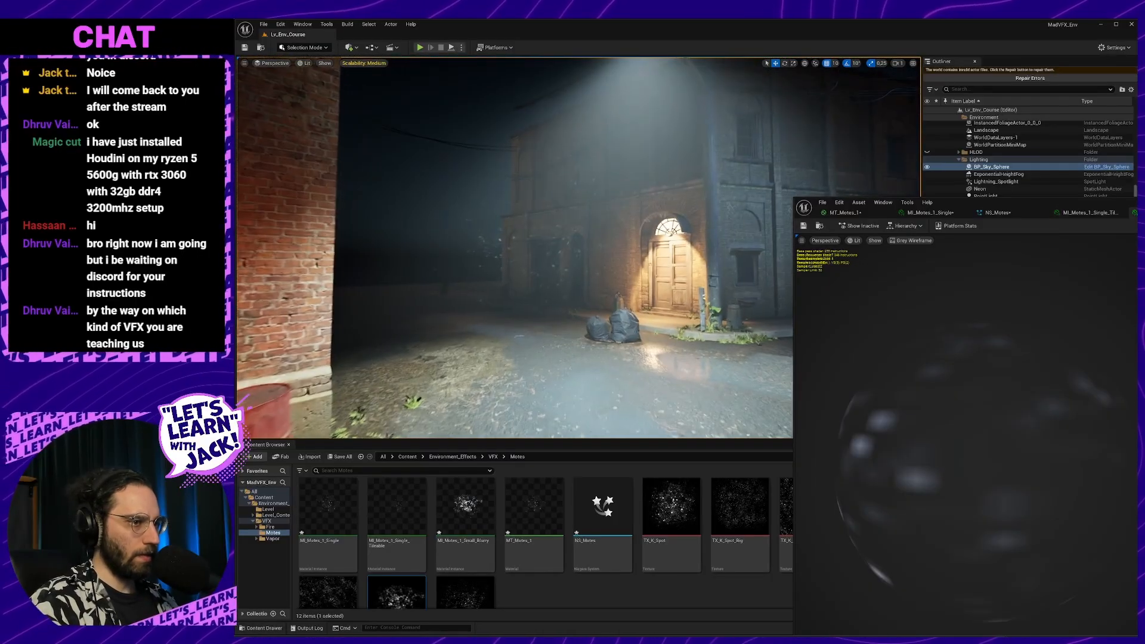
Select the NS_Motes actor and raise it slightly in the street lamp's light.
key(s)
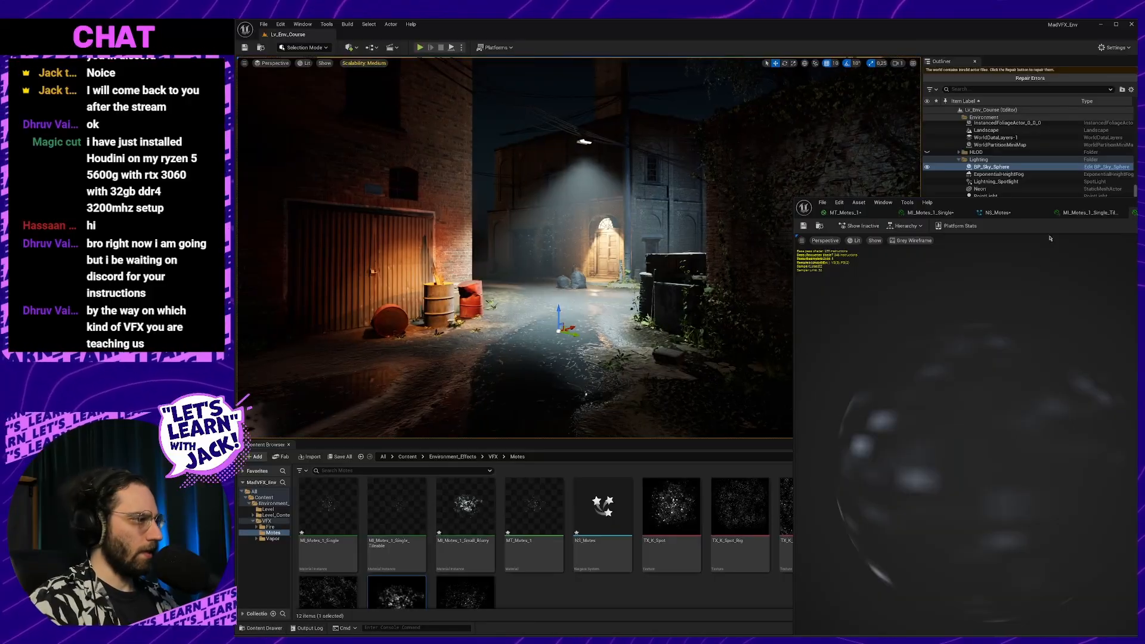
drag(984, 203, 978, 293)
scroll(978, 197, down, 5)
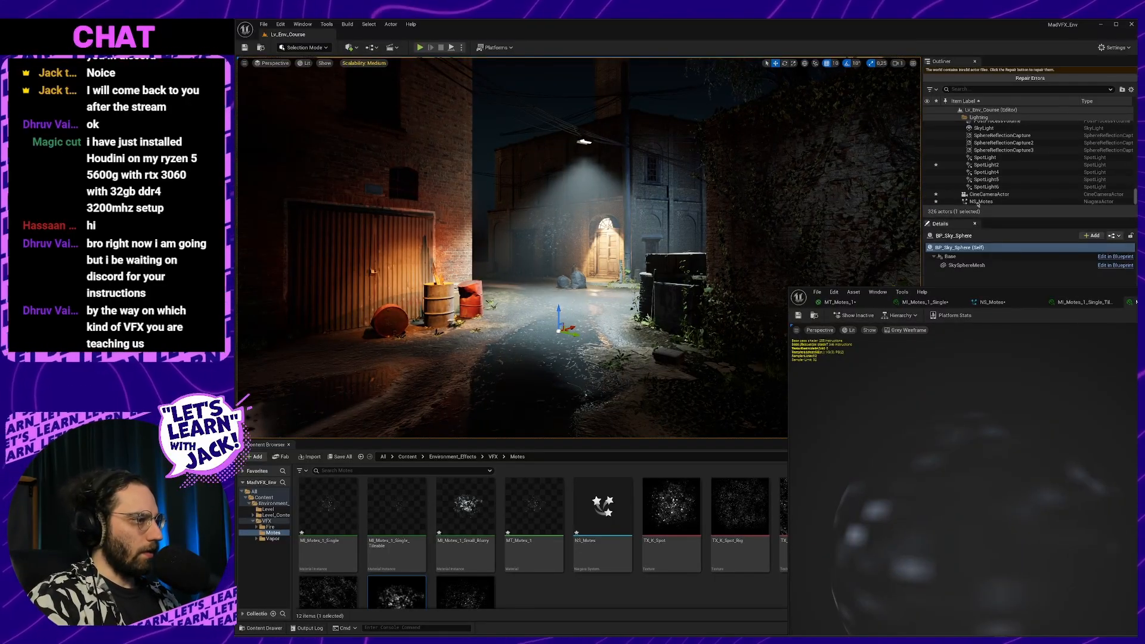
click(978, 202)
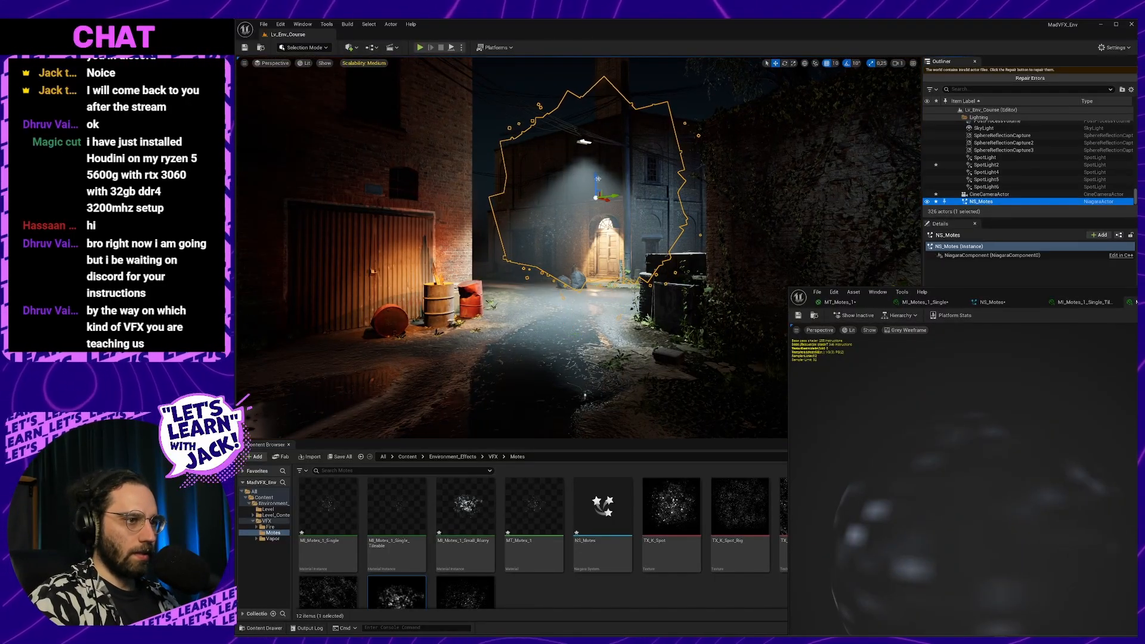
drag(597, 180, 597, 167)
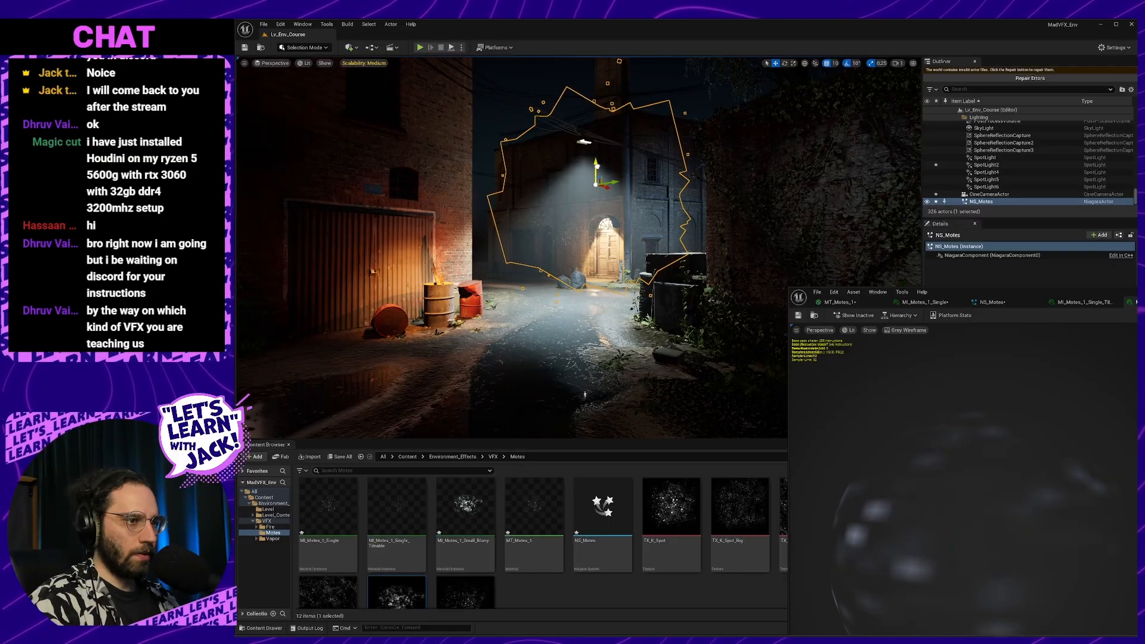
right_drag(597, 167, 597, 156)
click(554, 102)
Return to the NS_Motes system and review the Initialize Particle module of the General_Motes emitter.
right_drag(555, 102, 527, 100)
key(w)
key(w)
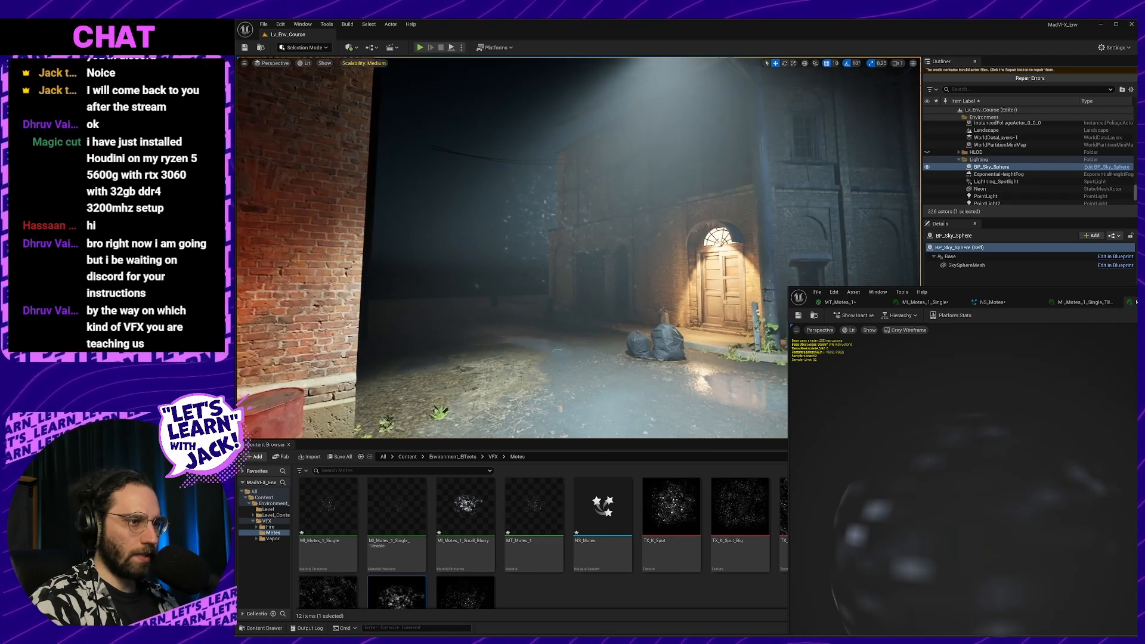
click(1014, 303)
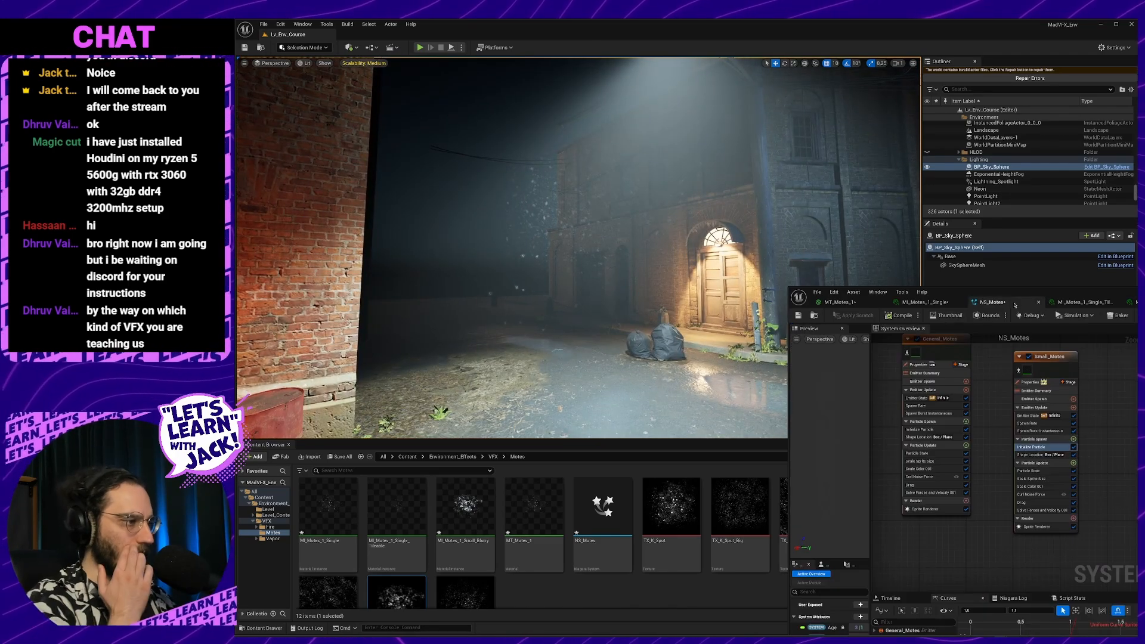
click(921, 430)
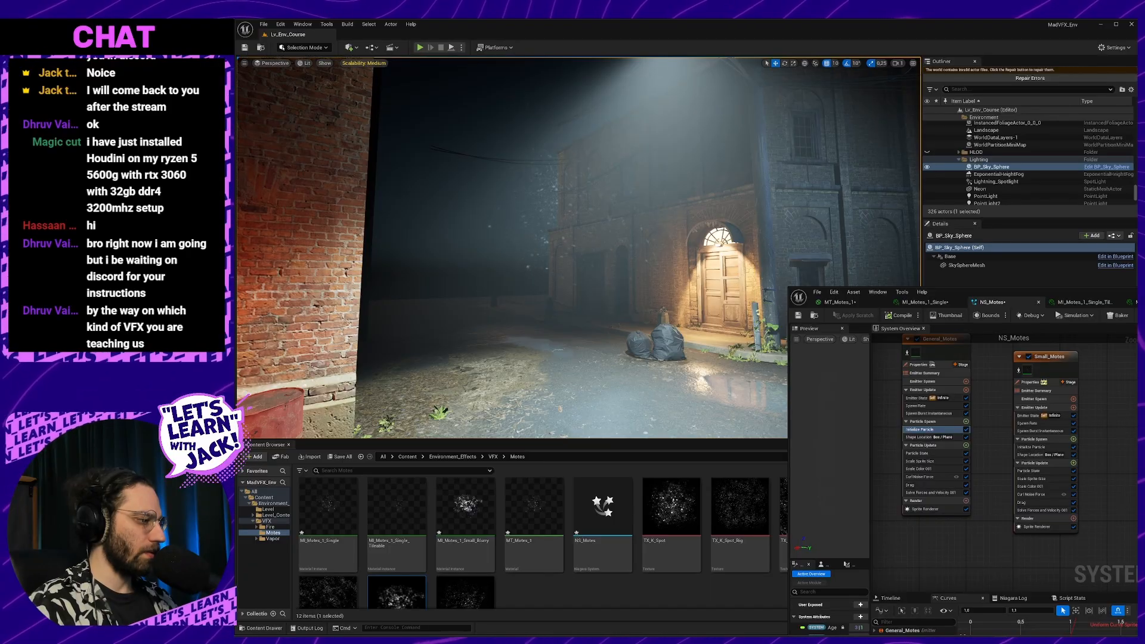
Examine the motes in the lamp's light from far down the alley and from closer up.
key(s)
mouse_move(548, 251)
right_down()
mouse_move(550, 269)
mouse_move(566, 239)
right_up()
mouse_move(692, 276)
right_down()
mouse_move(716, 278)
mouse_move(693, 276)
right_up()
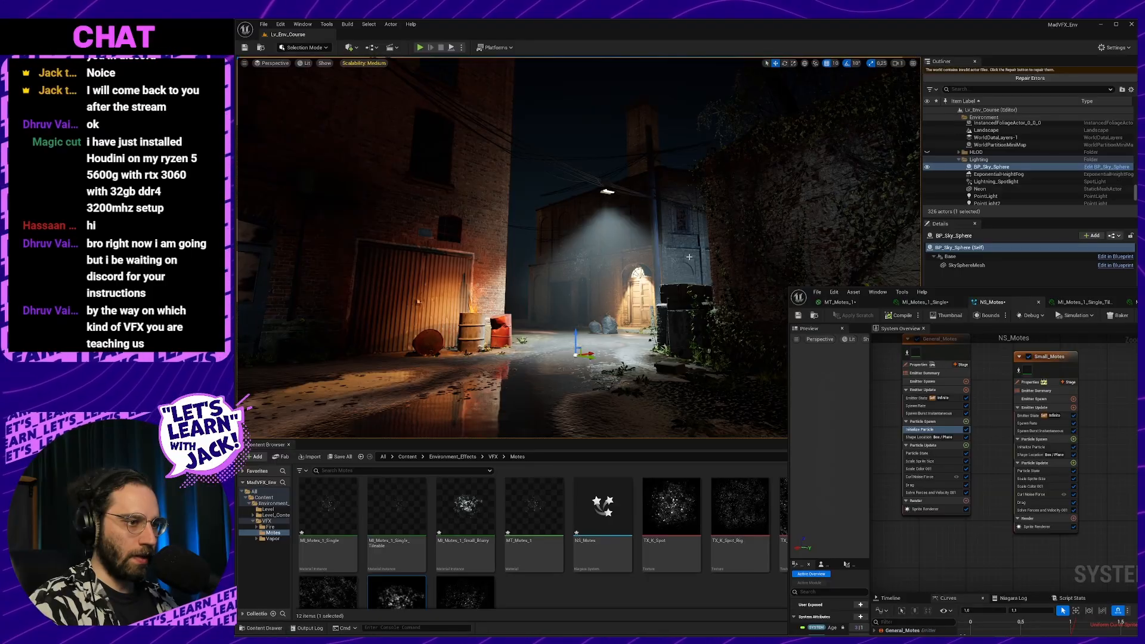
key(w)
right_drag(689, 257, 689, 266)
key(w)
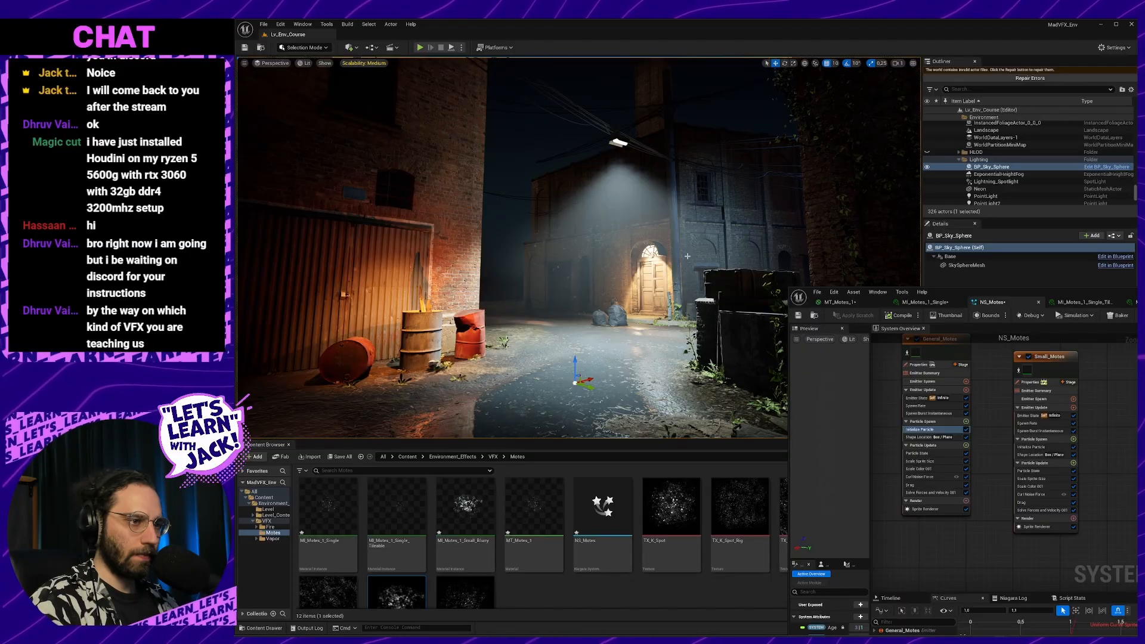
key(w)
right_drag(687, 255, 678, 256)
key(d)
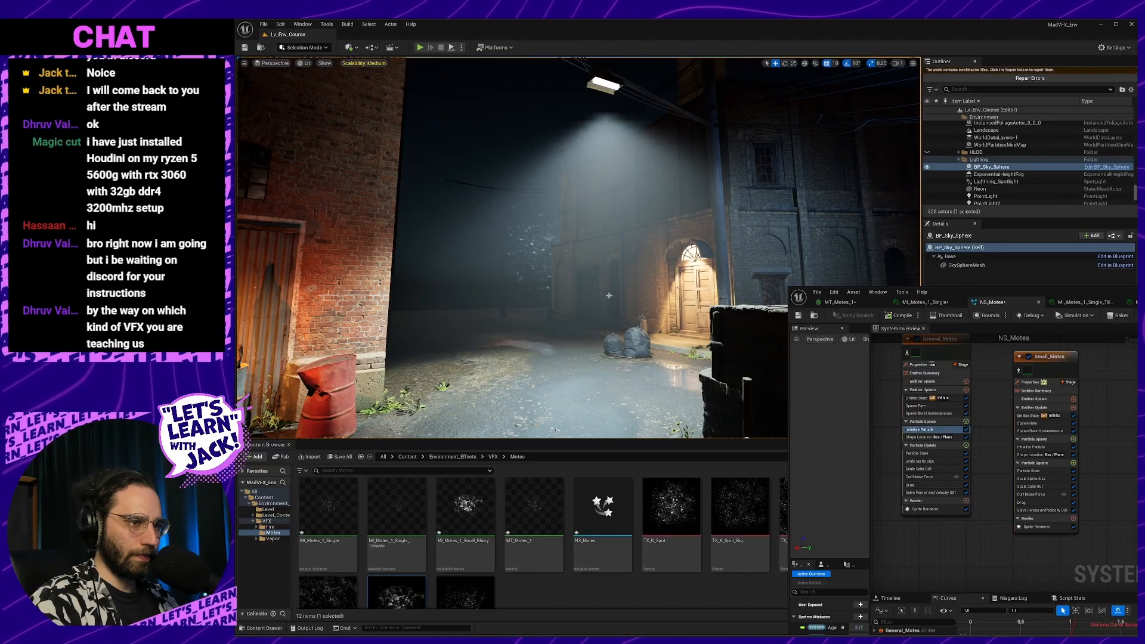
Review the Drag and Curl Noise Force modules of the General_Motes emitter.
click(930, 485)
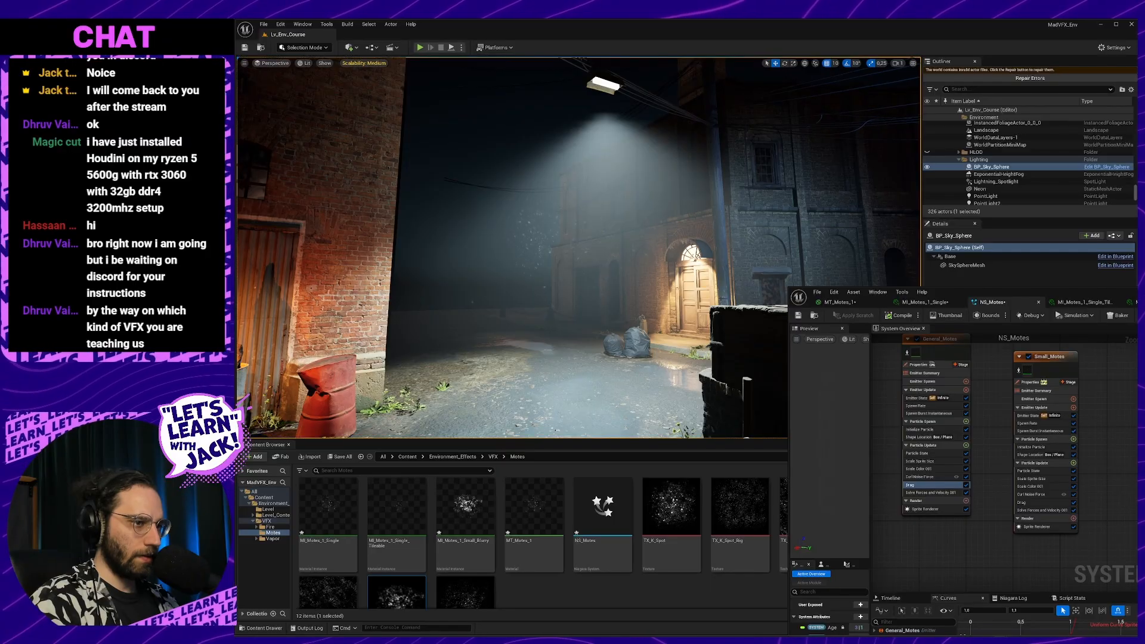
click(940, 478)
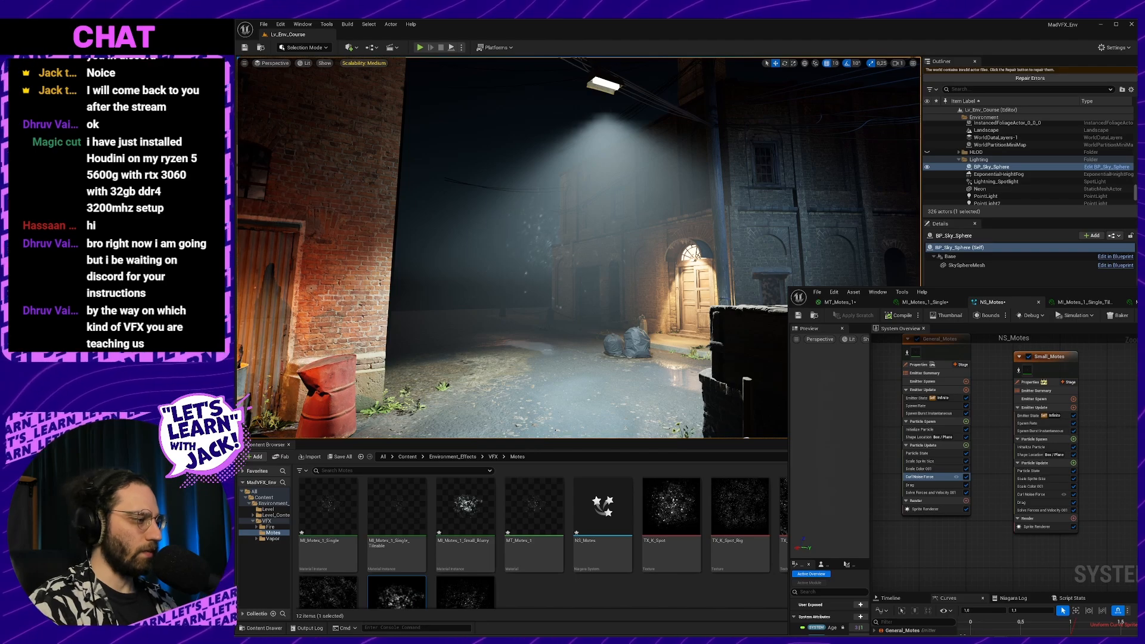
click(930, 485)
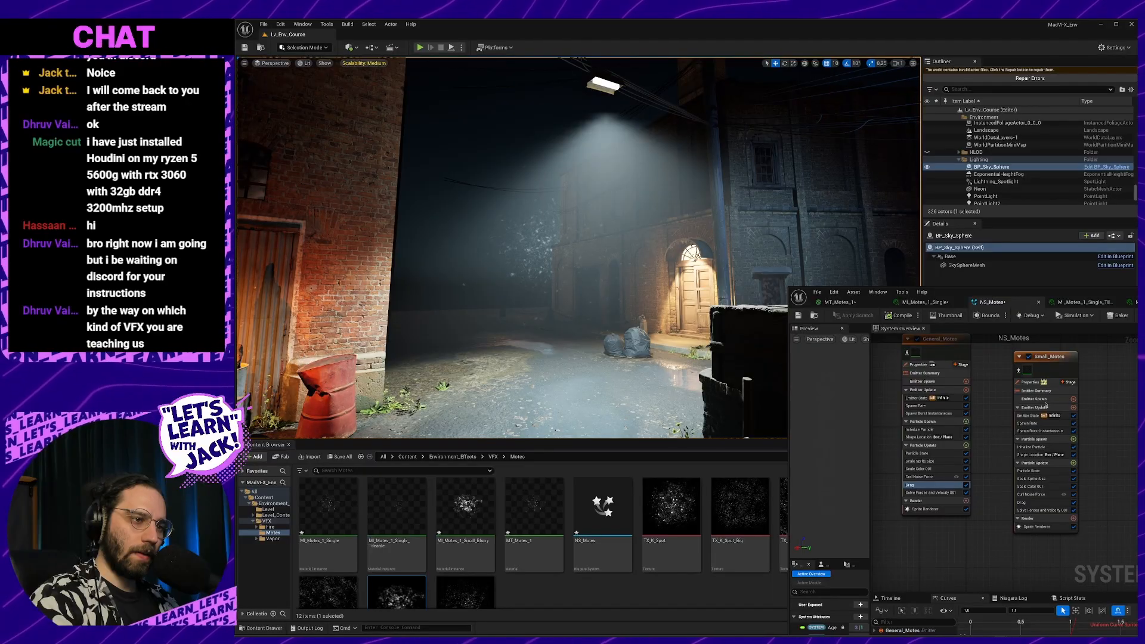
Examine the motes under the street lamp from varied distances and angles, including from behind the crates.
key(s)
right_drag(579, 247, 596, 299)
key(s)
key(w)
key(w)
key(w)
right_drag(512, 270, 605, 258)
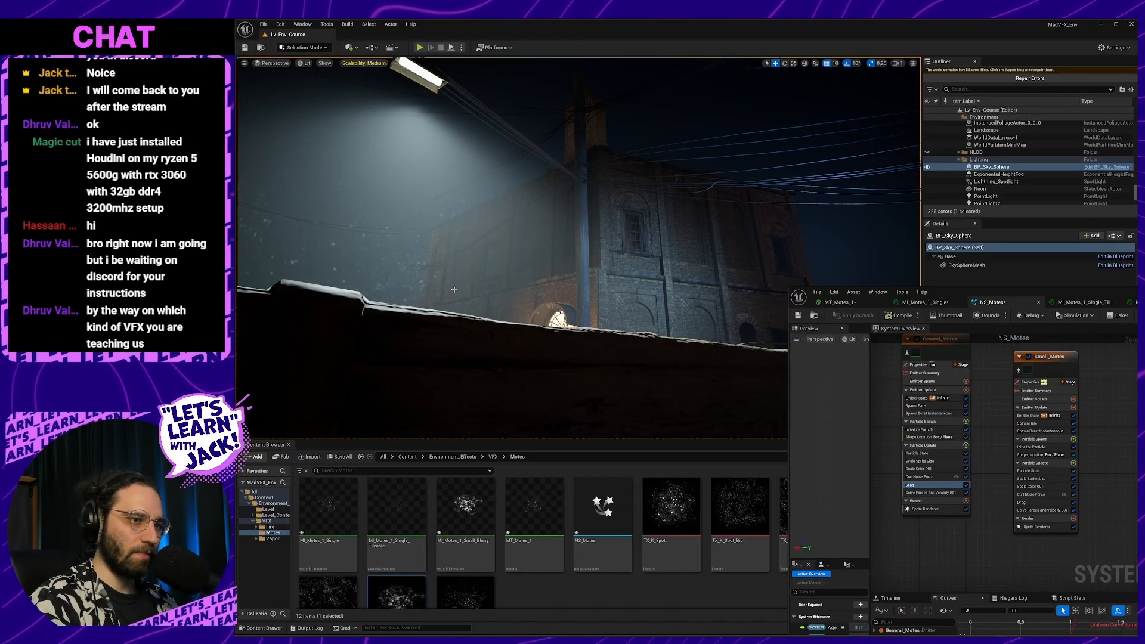
key(w)
right_drag(550, 298, 596, 307)
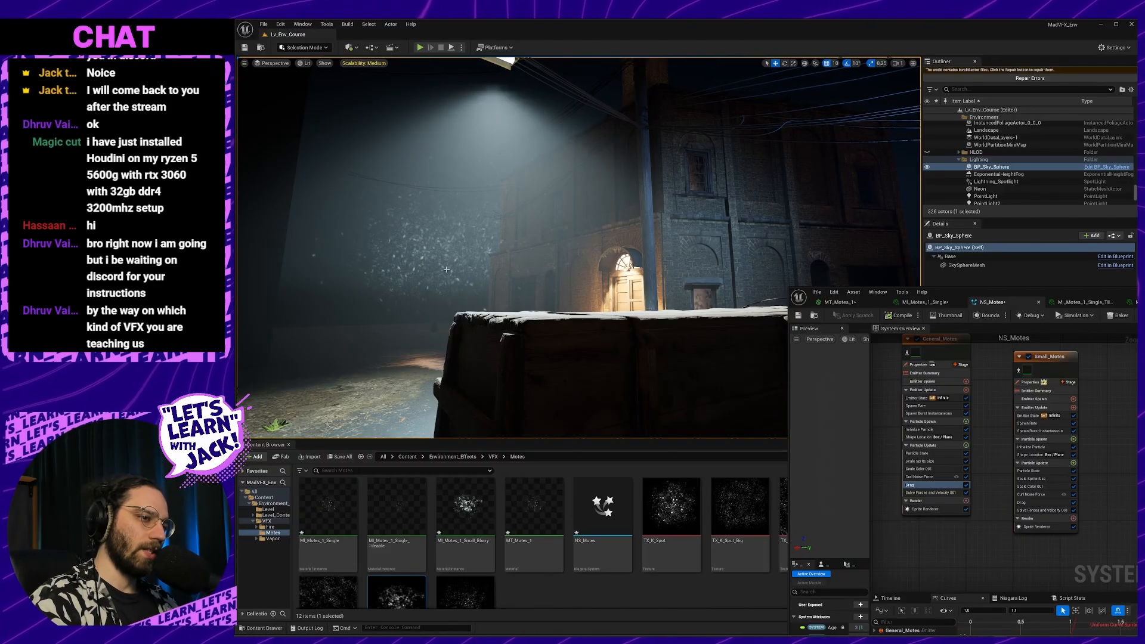
Review General_Motes' Initialize Particle module and check the motes from low behind the crates.
click(920, 430)
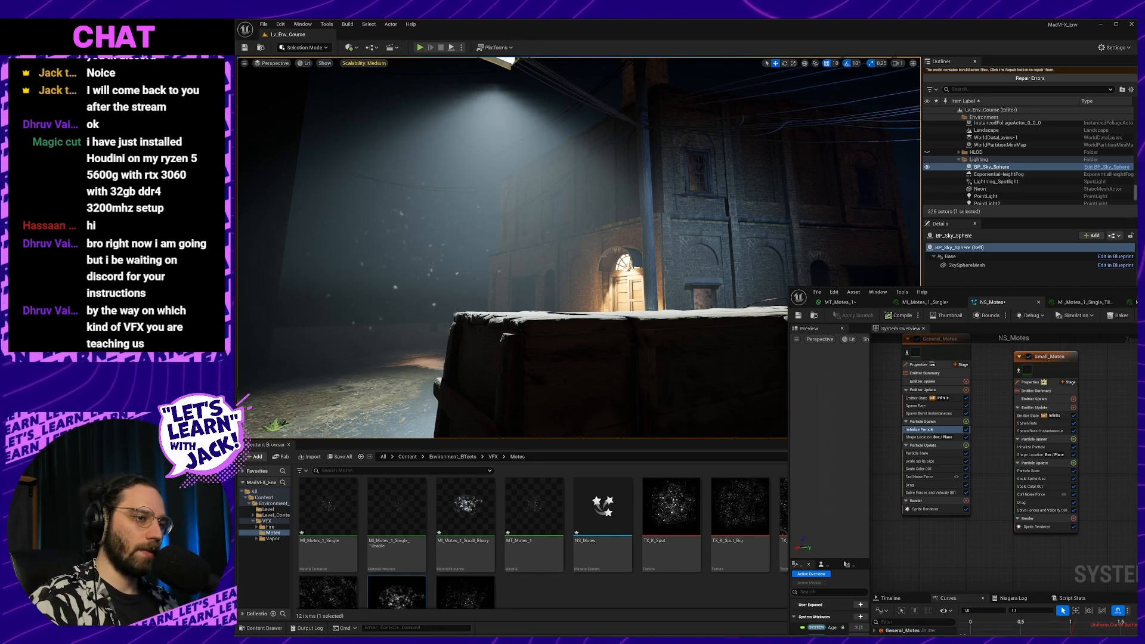
key(d)
right_drag(611, 257, 611, 257)
right_drag(634, 305, 630, 309)
key(w)
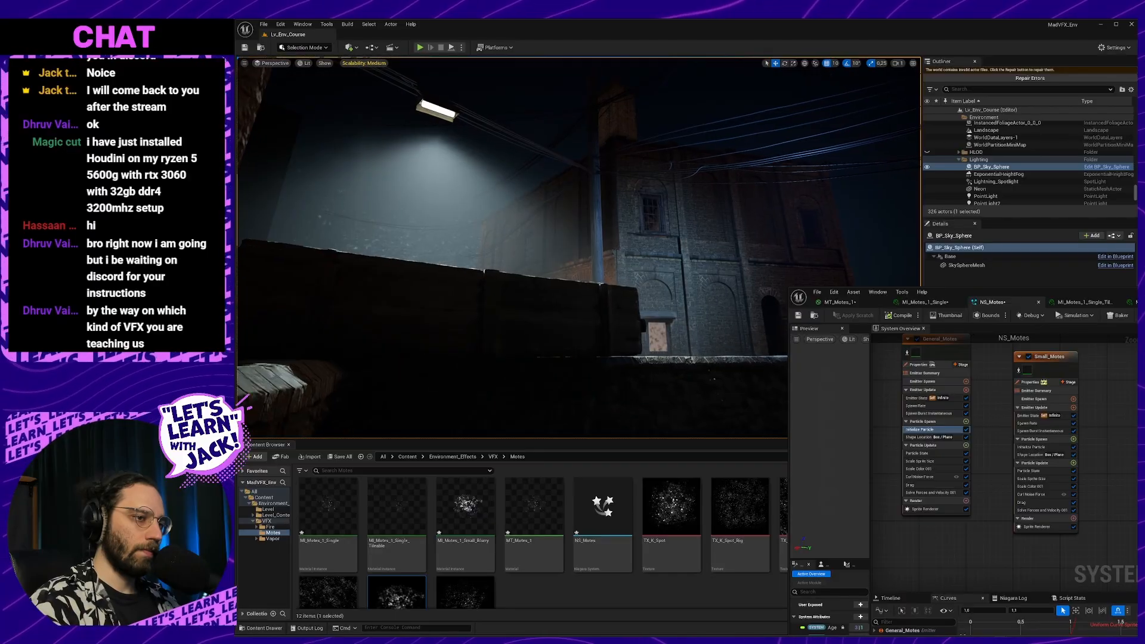
key(w)
key(w)
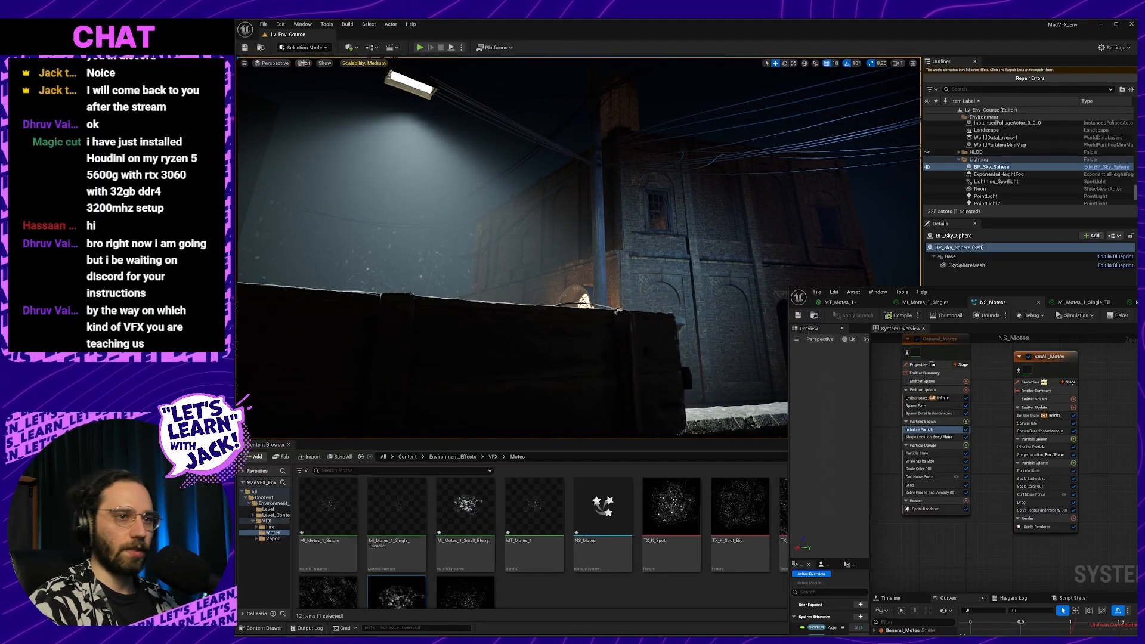
View the scene through the CineCameraActor to check the motes in the final shot.
click(362, 63)
click(278, 63)
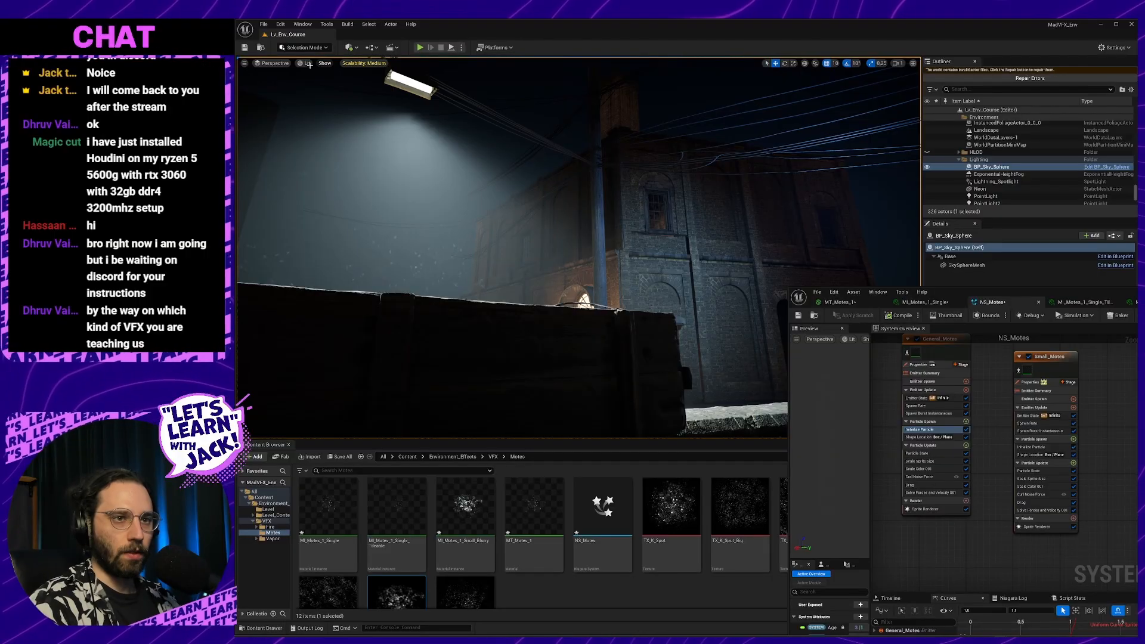
click(277, 64)
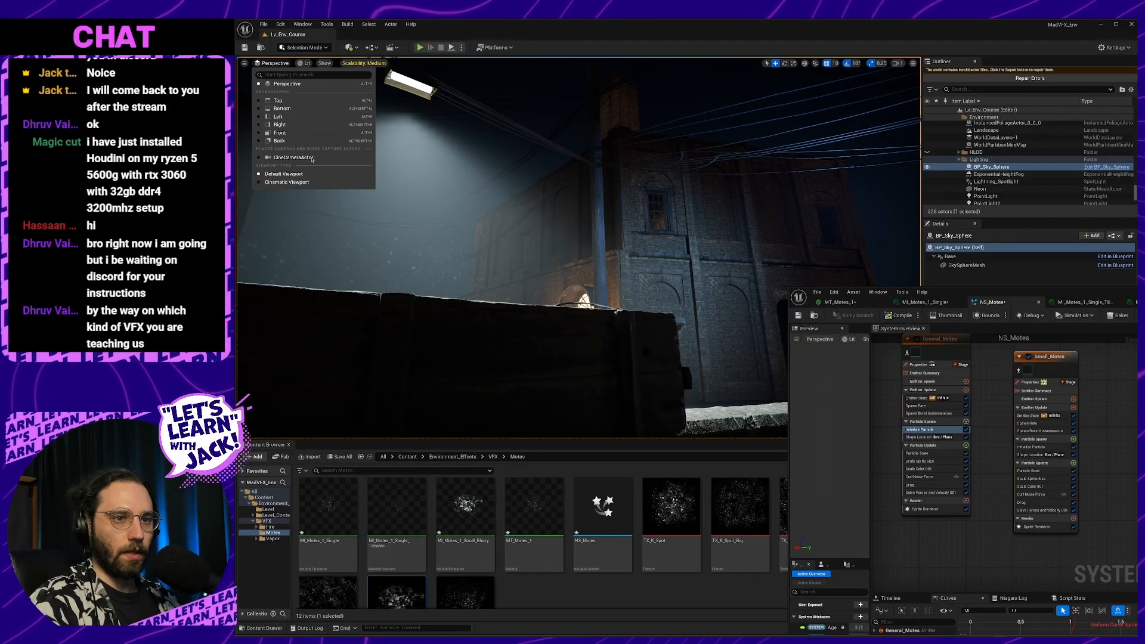
click(294, 157)
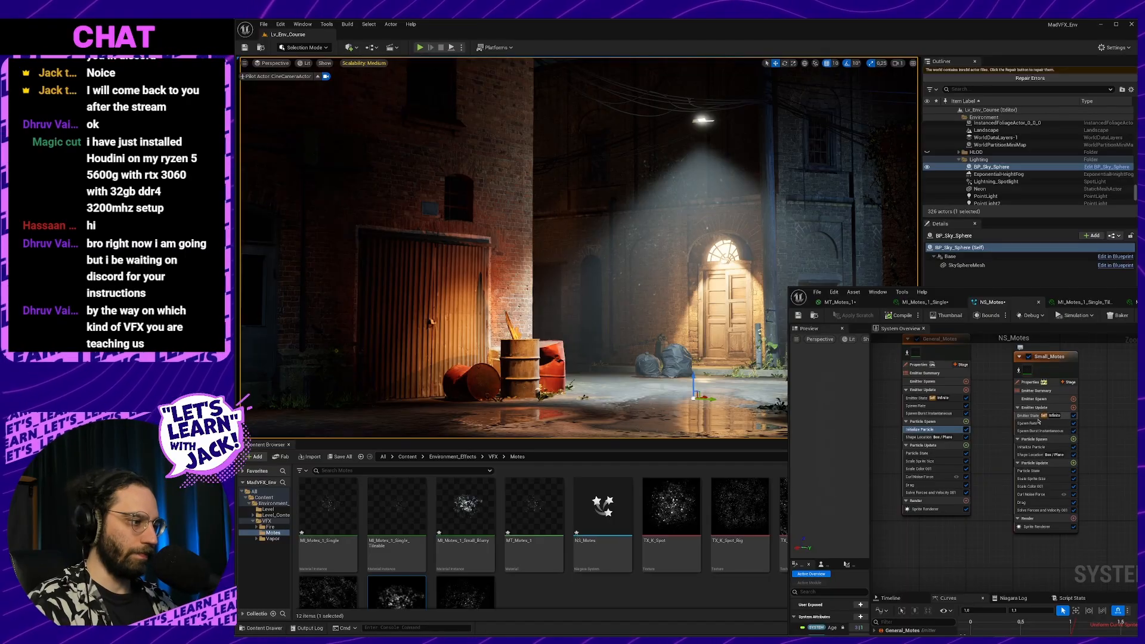
Review the Initialize Particle, Drag and Shape Location modules of the Small_Motes emitter.
click(1041, 447)
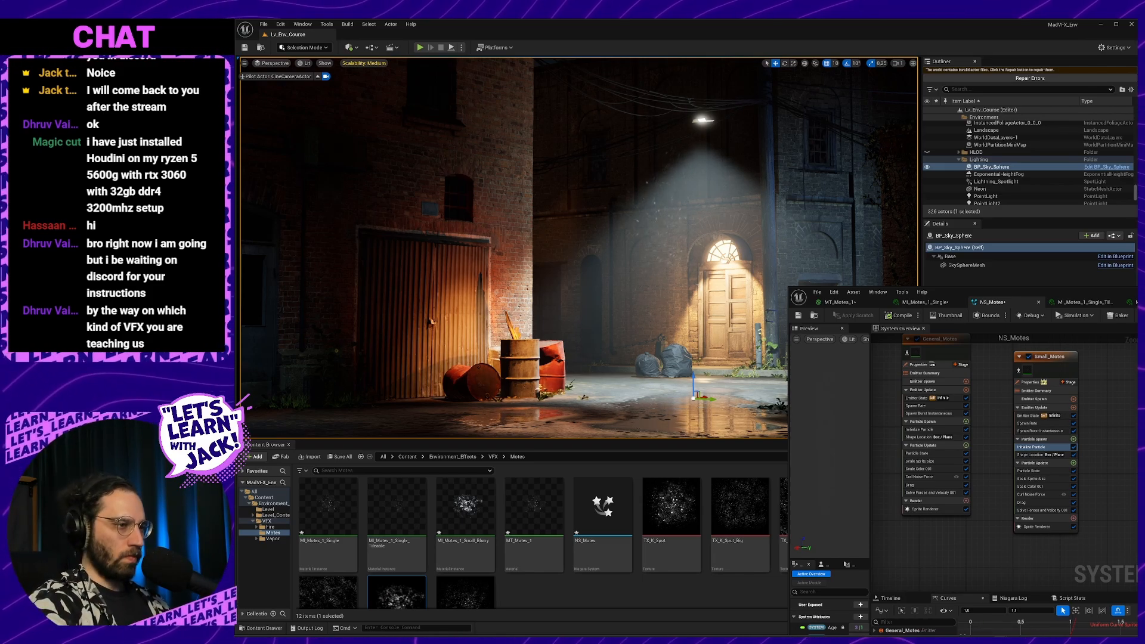
click(1044, 503)
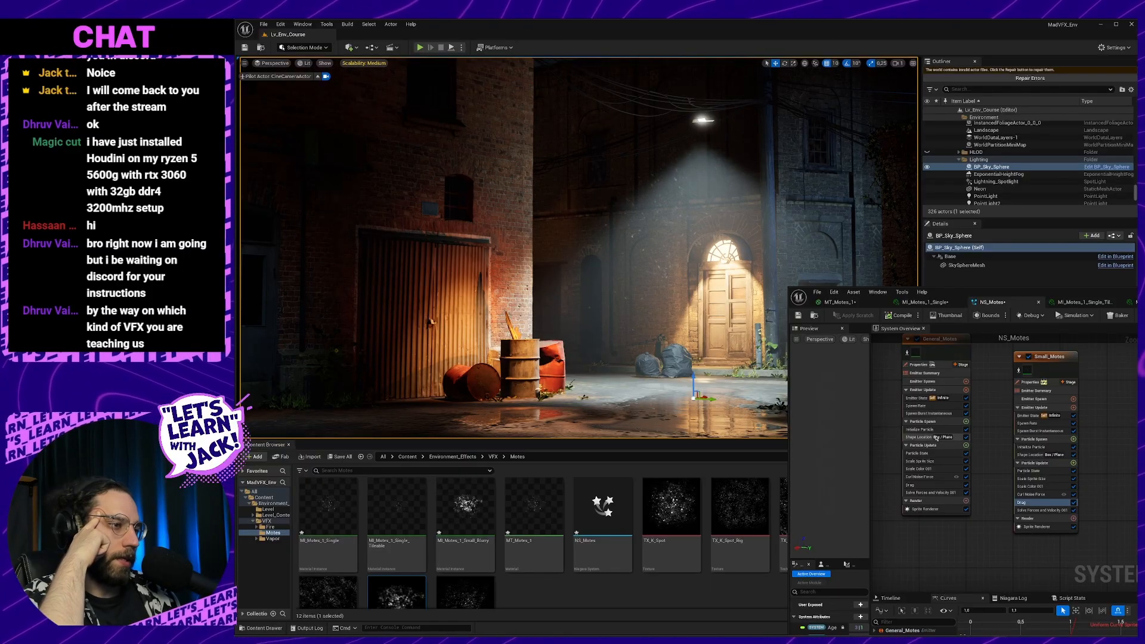
click(1031, 455)
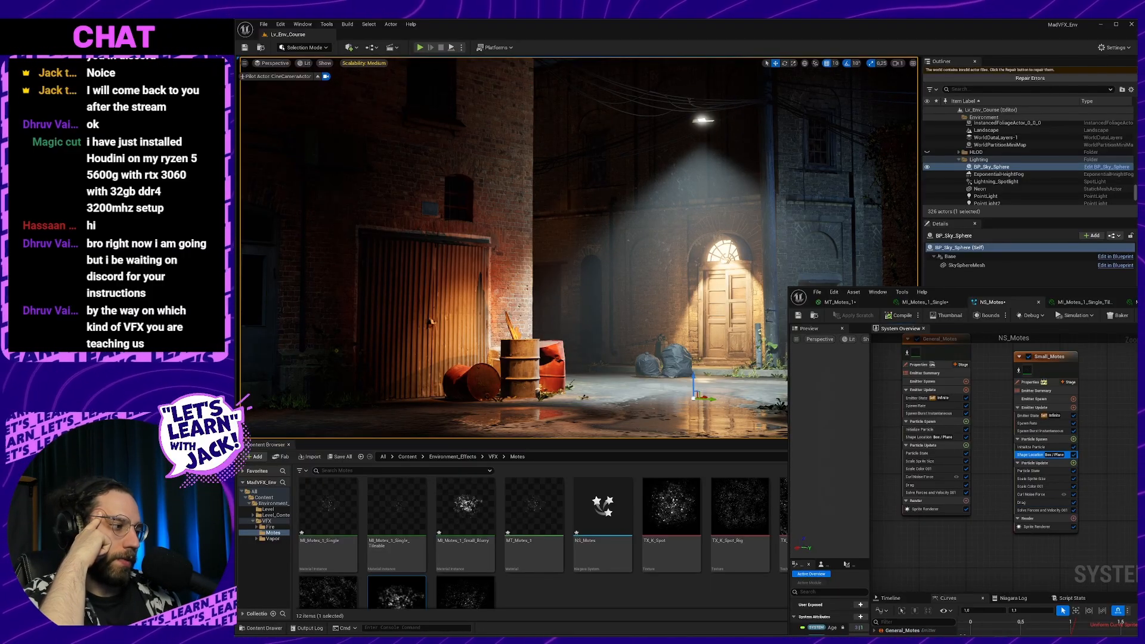
click(1059, 447)
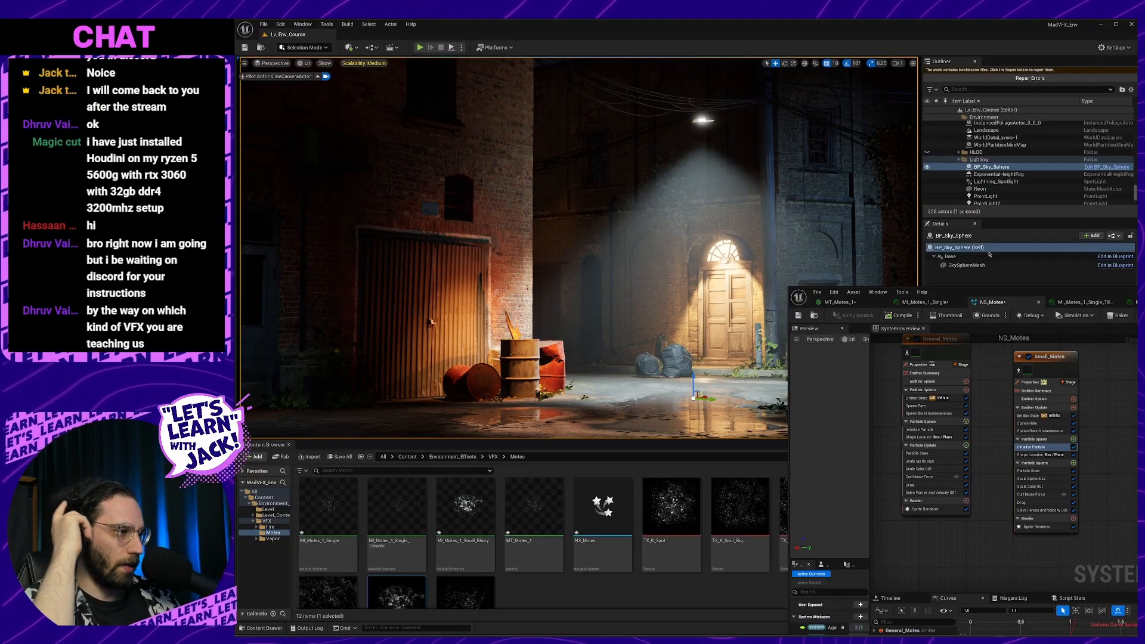
Stop piloting the CineCameraActor and shift the NS_Motes actor horizontally beneath the street lamp, checking its placement from above.
scroll(1008, 179, down, 8)
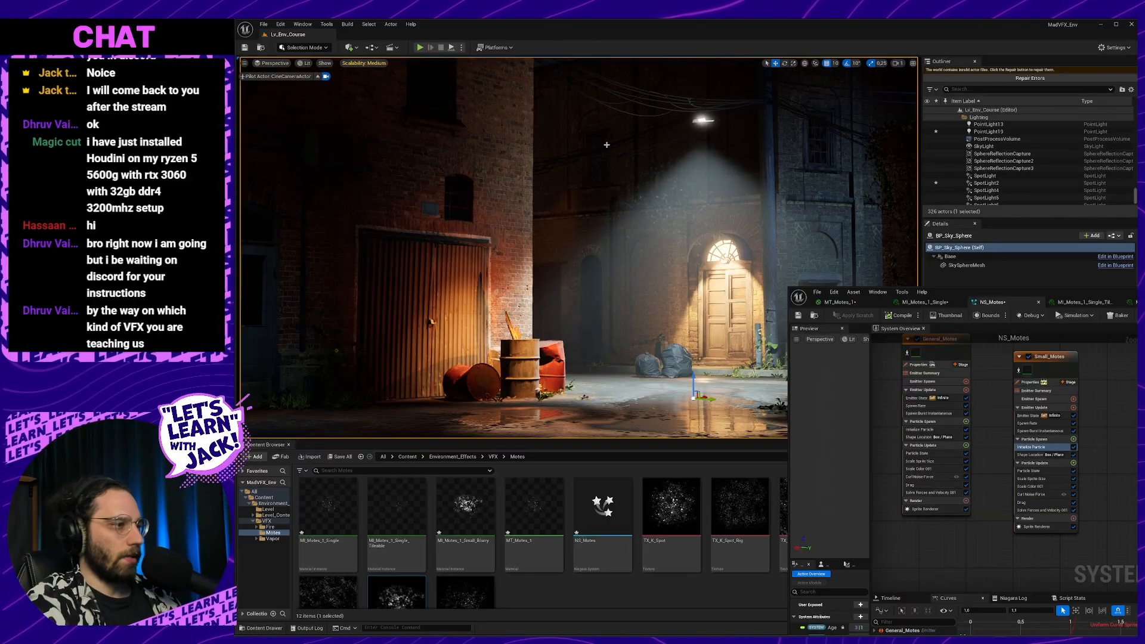
click(317, 76)
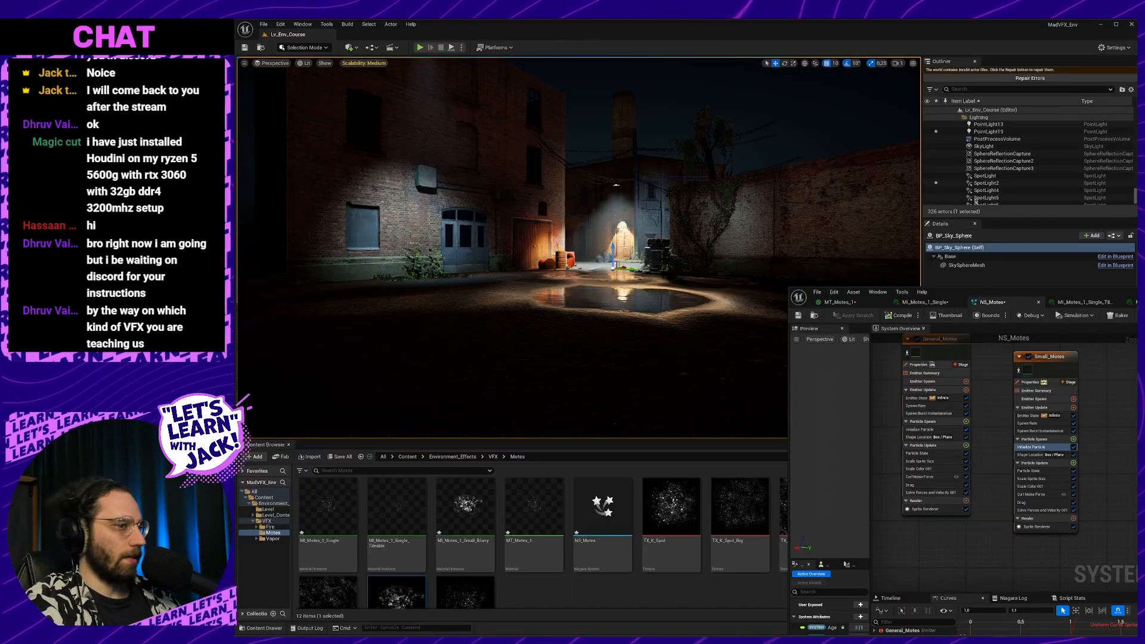
scroll(1044, 195, down, 1)
click(1045, 202)
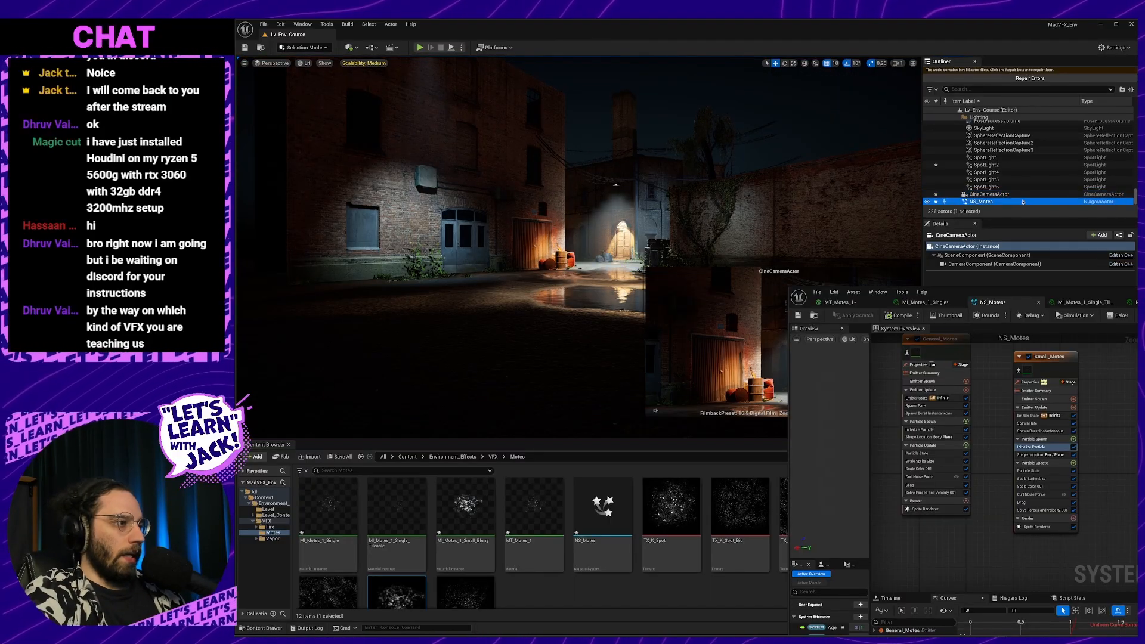
key(f)
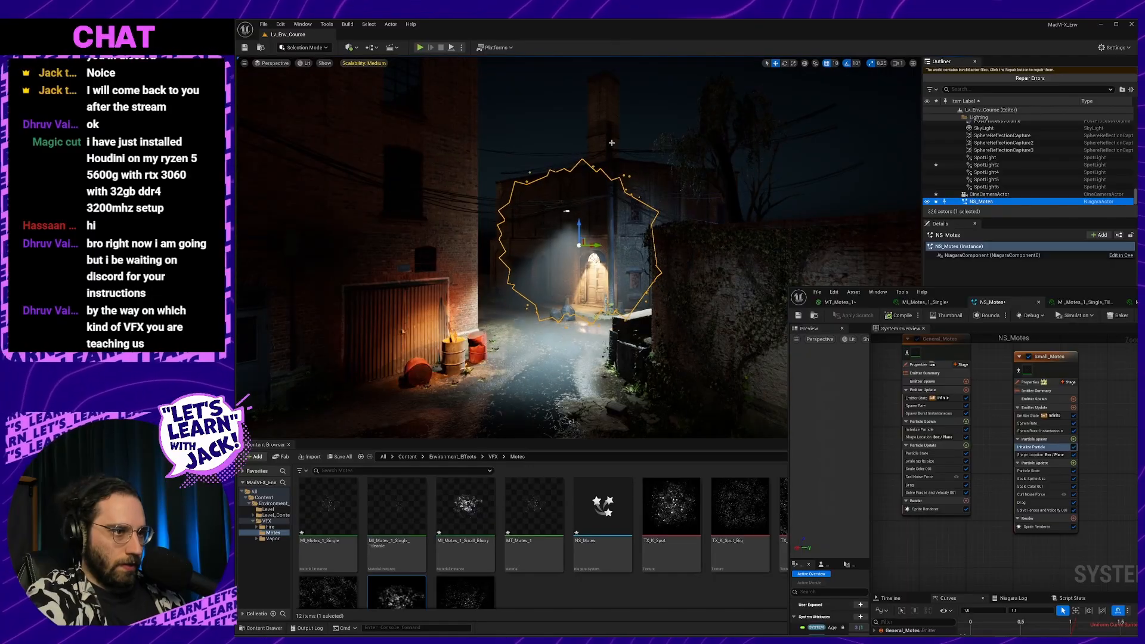
alt+drag(630, 174, 591, 313)
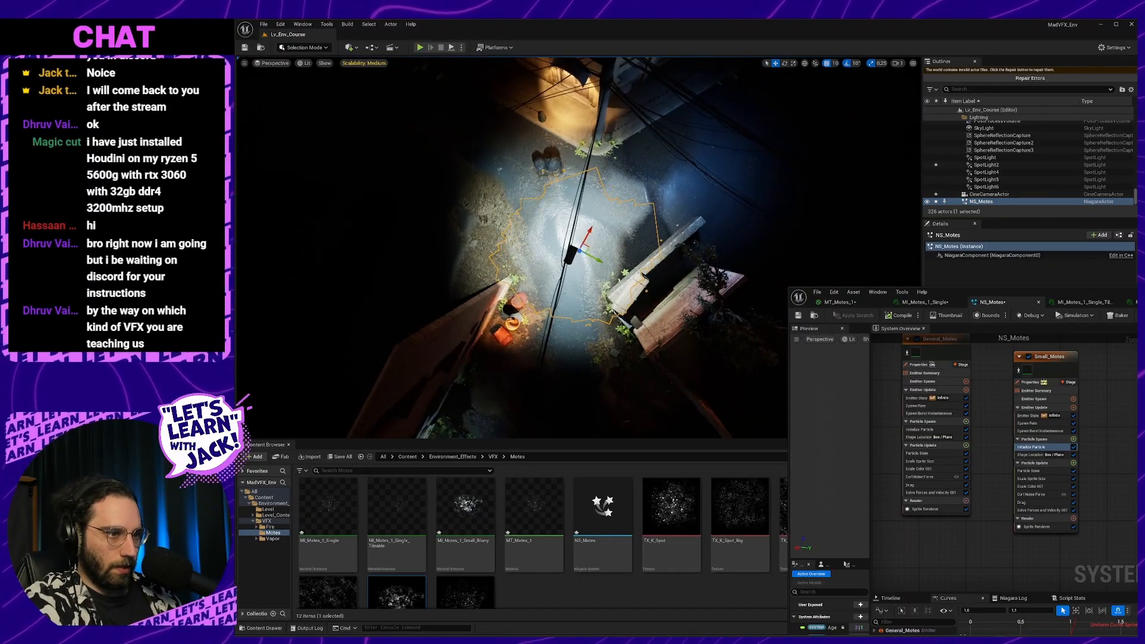
drag(583, 252, 575, 257)
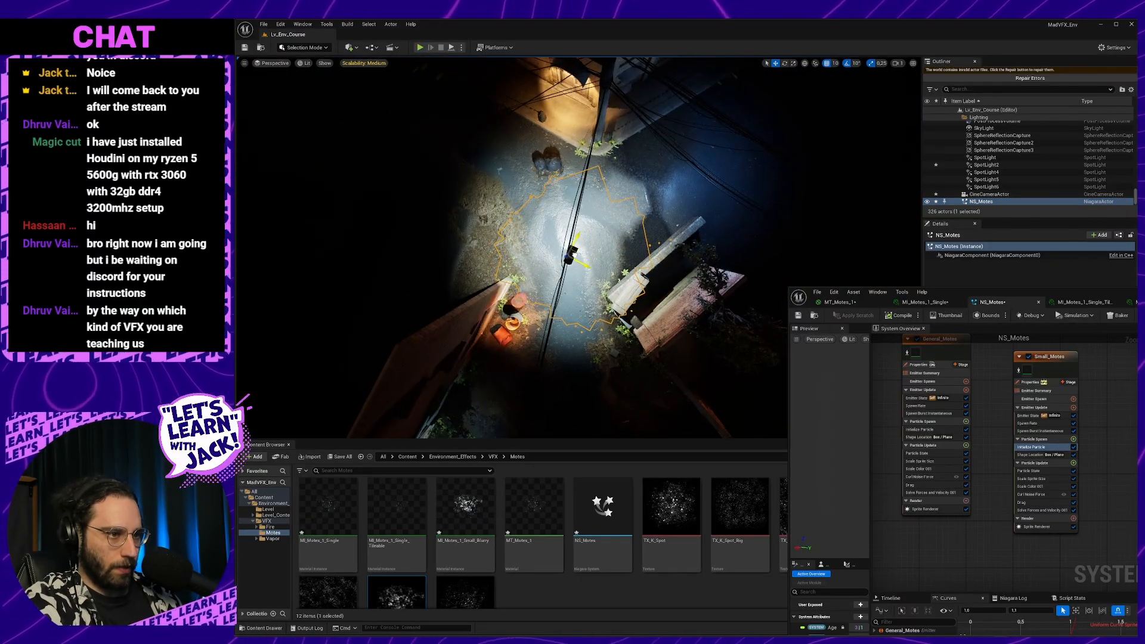
alt+drag(548, 322, 570, 269)
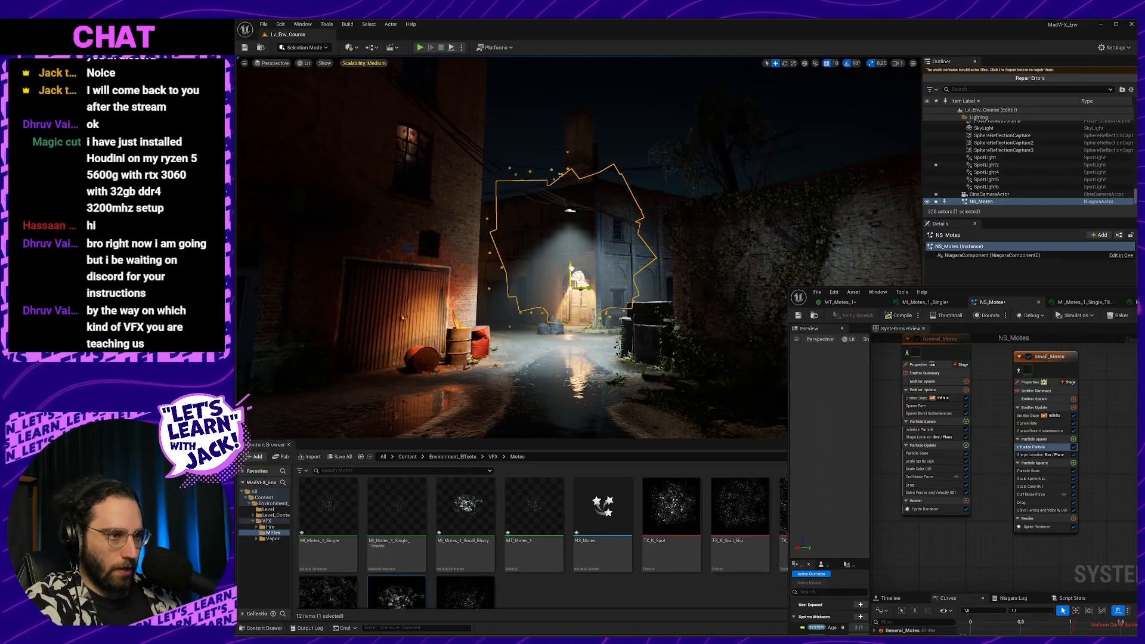
click(666, 236)
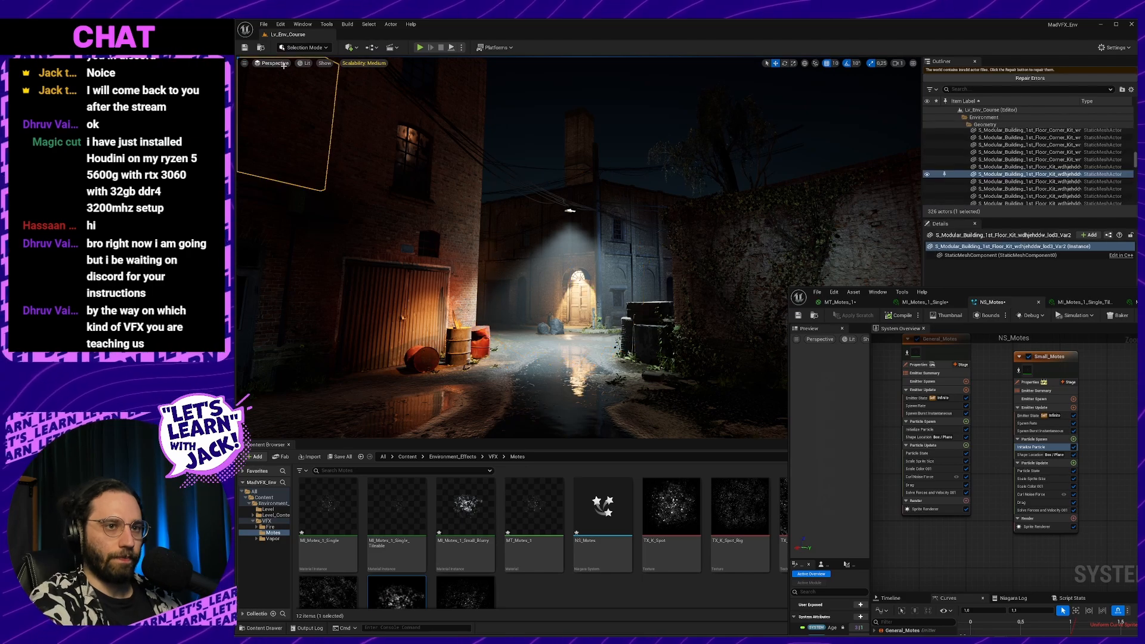
Switch the viewport to the cinematic layout, view the scene through the CineCameraActor and select that camera.
click(271, 62)
click(311, 183)
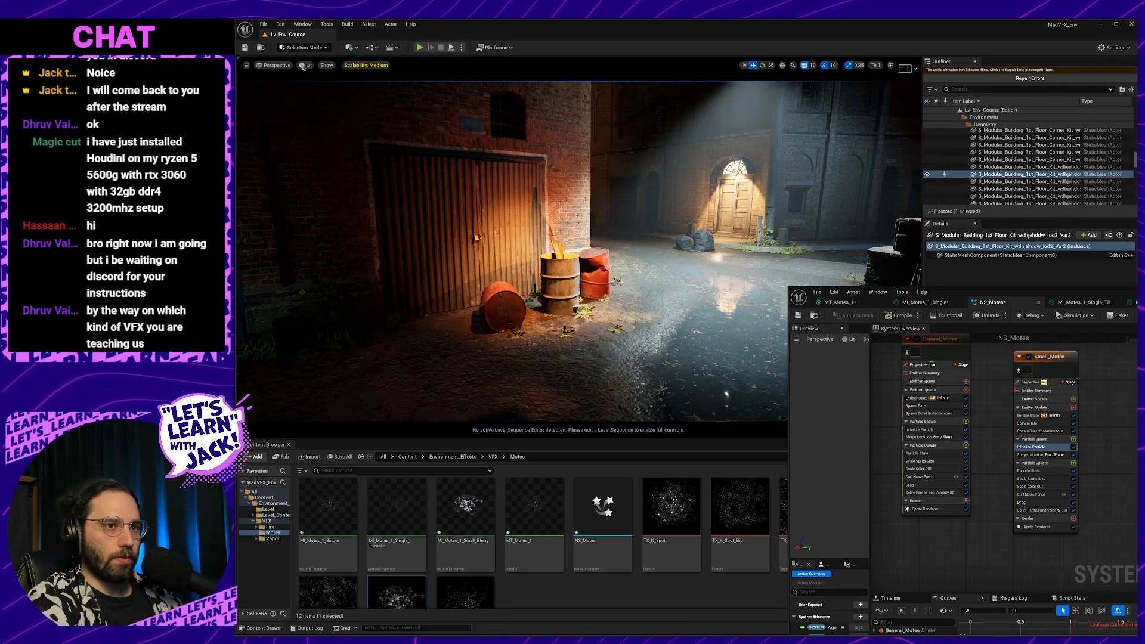
click(276, 65)
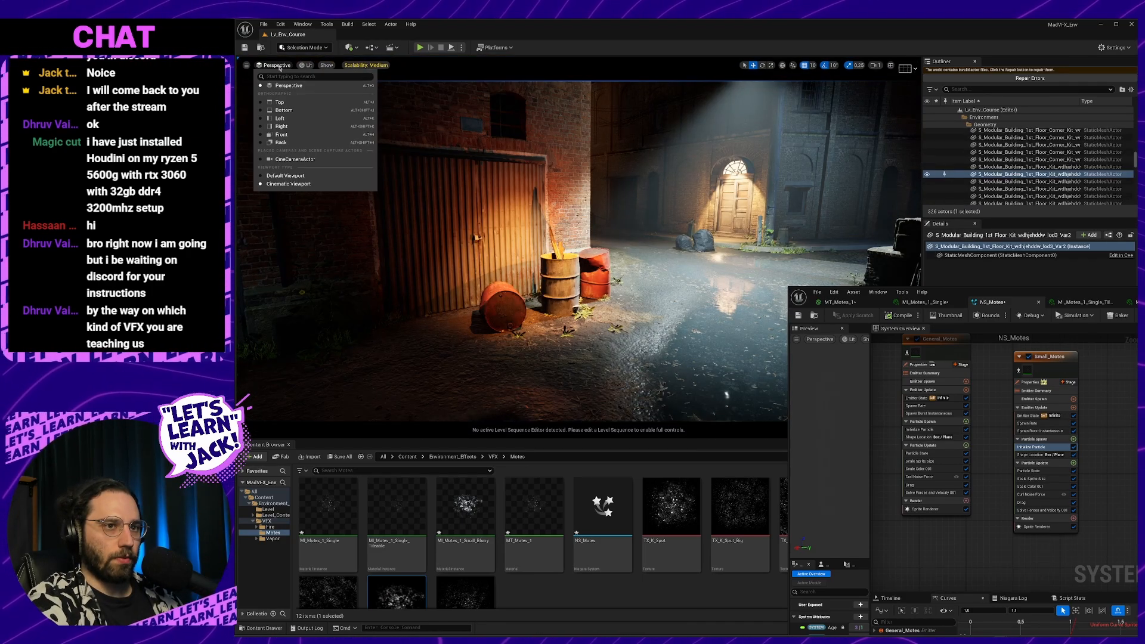
click(310, 159)
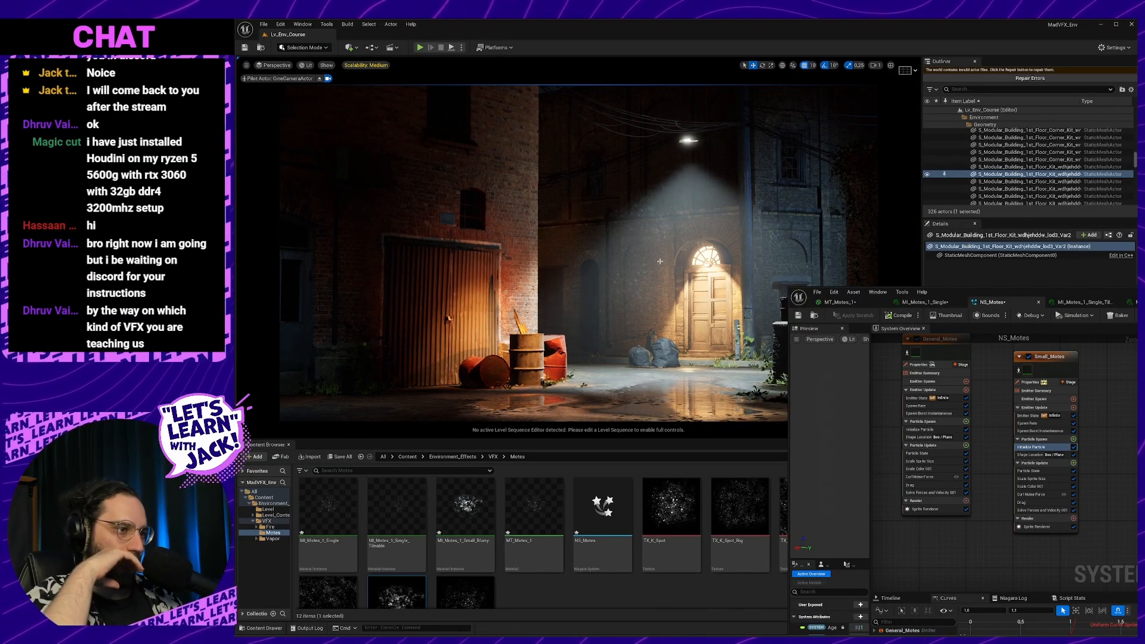
click(252, 81)
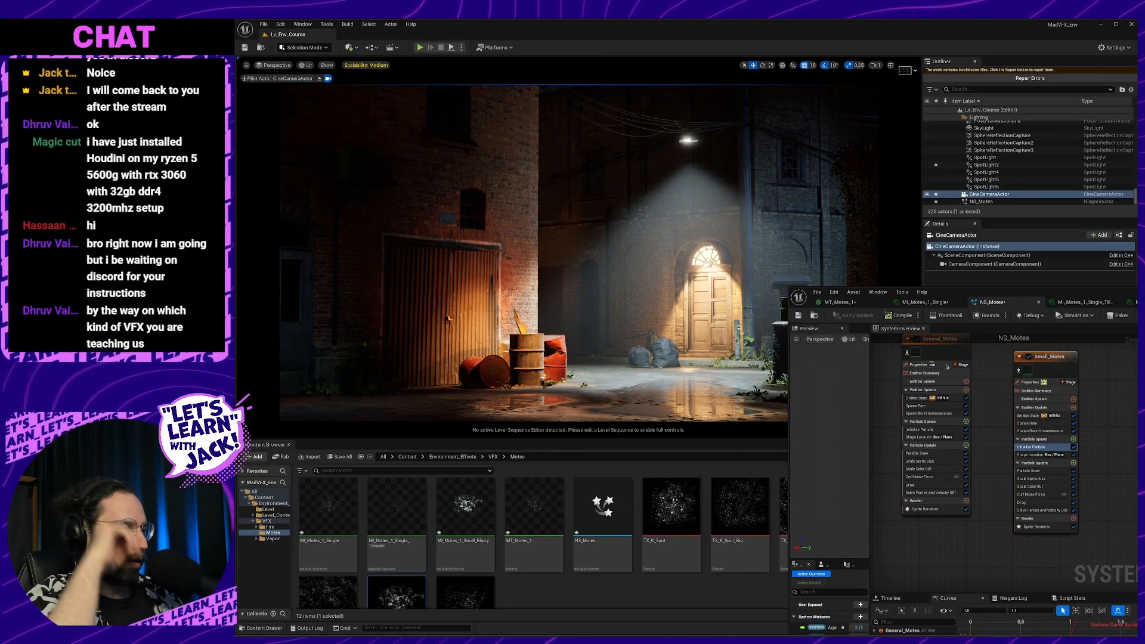
Duplicate the General_Motes emitter, place the copy below the NS_Motes system node and disable the original emitter.
right_drag(949, 352, 1045, 387)
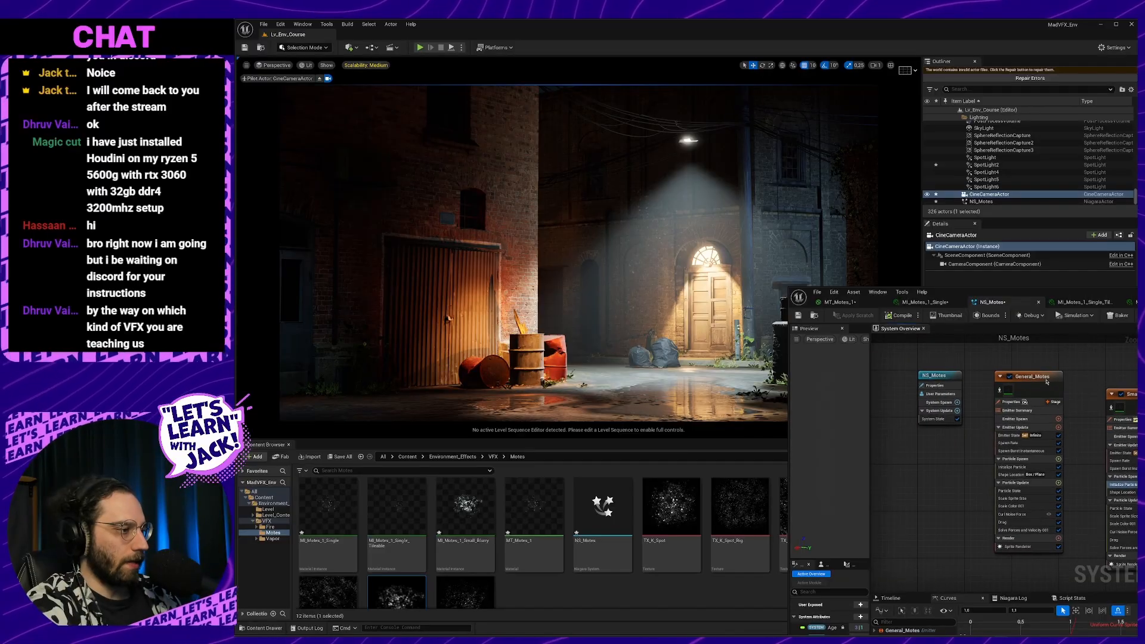
click(1047, 382)
key(ctrl+d)
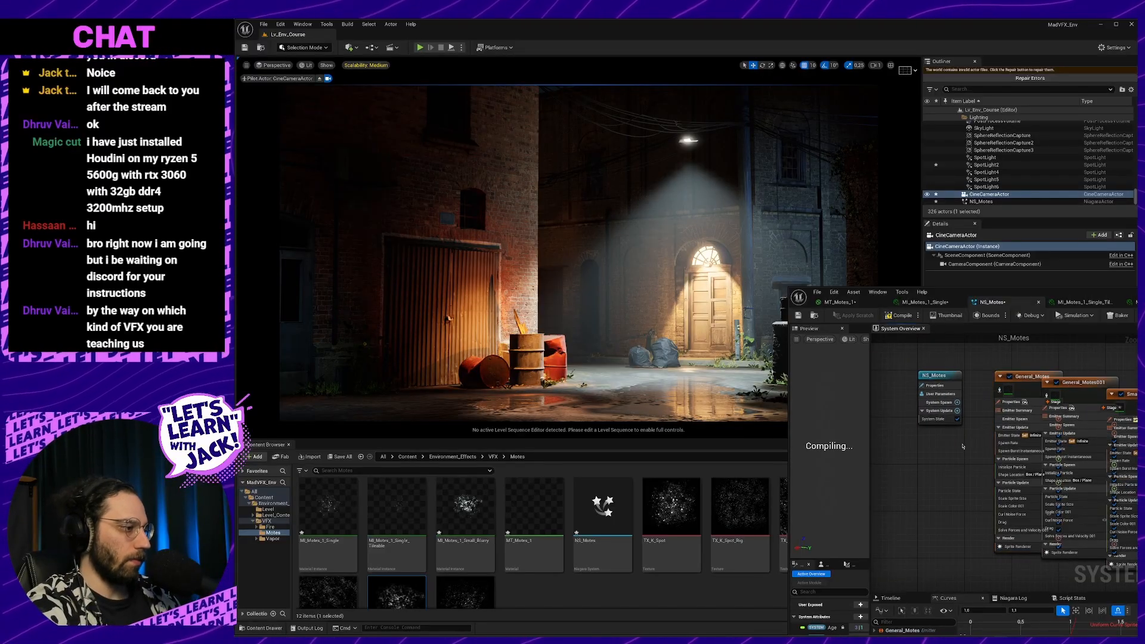
drag(1073, 382, 915, 476)
click(1009, 377)
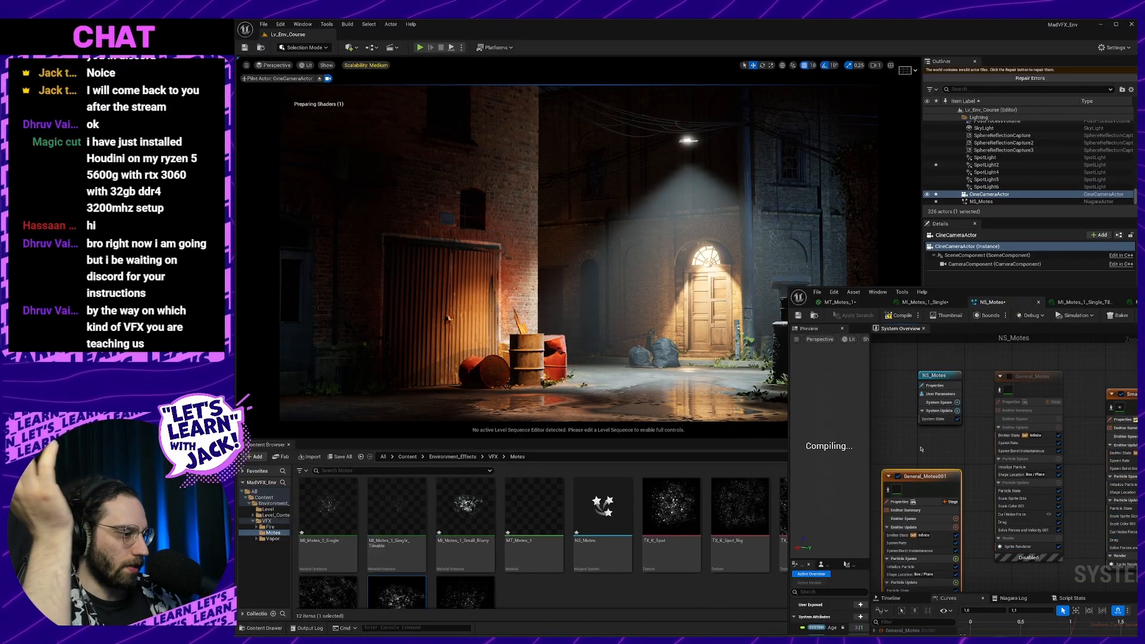
Rename the duplicated General_Motes emitter as General_Motes_CP.
right_drag(921, 448, 969, 384)
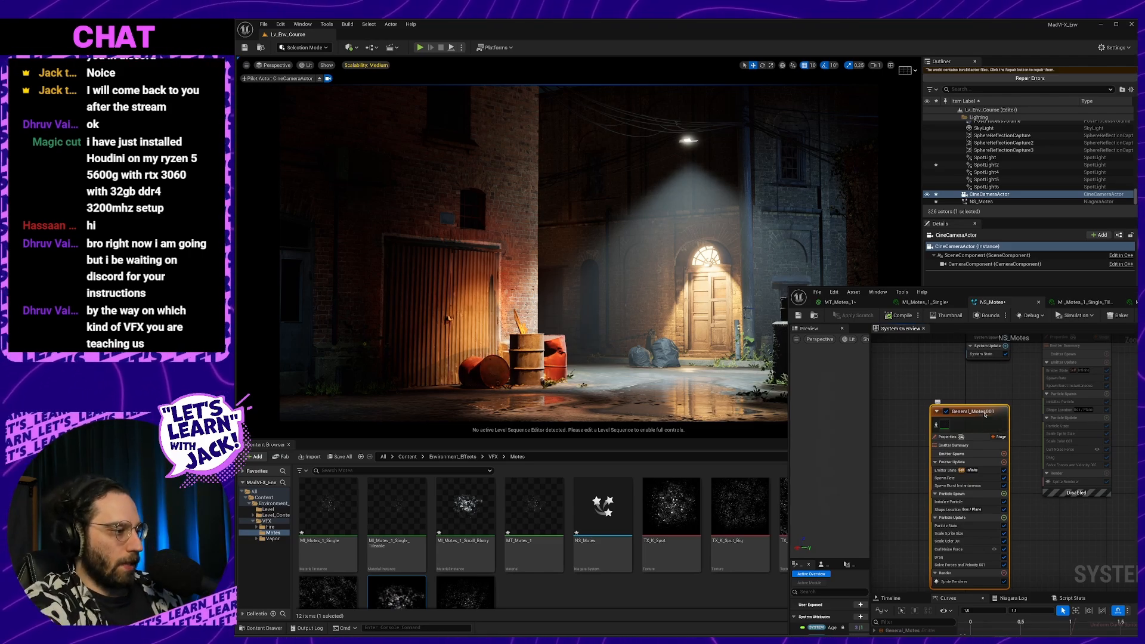
double_click(984, 412)
key(End)
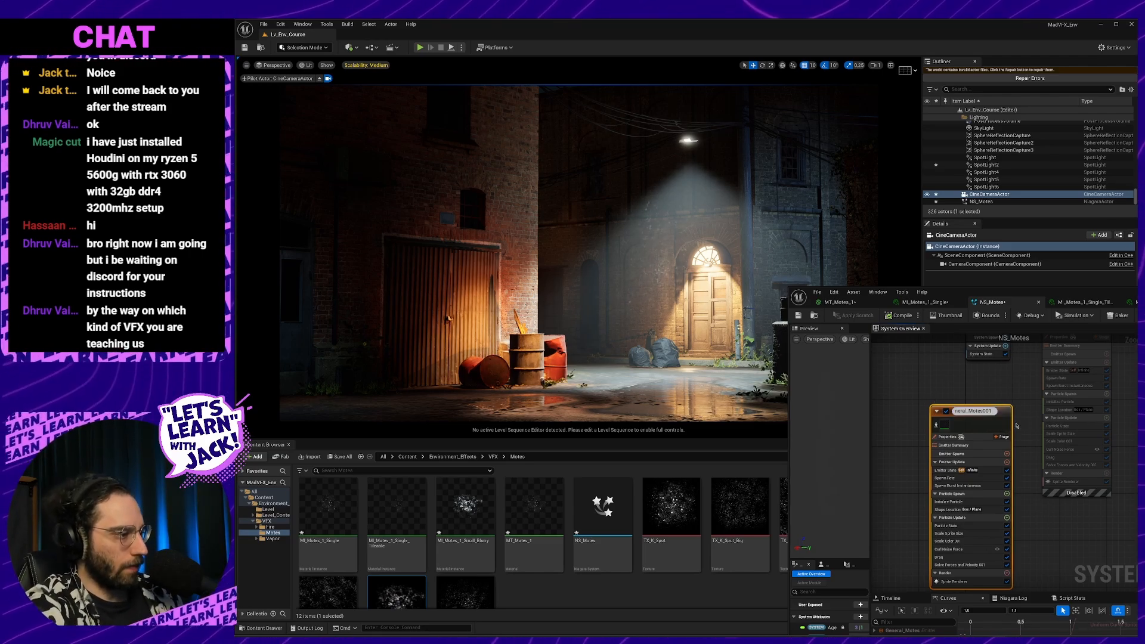
key(BackSpace)
text(_C)
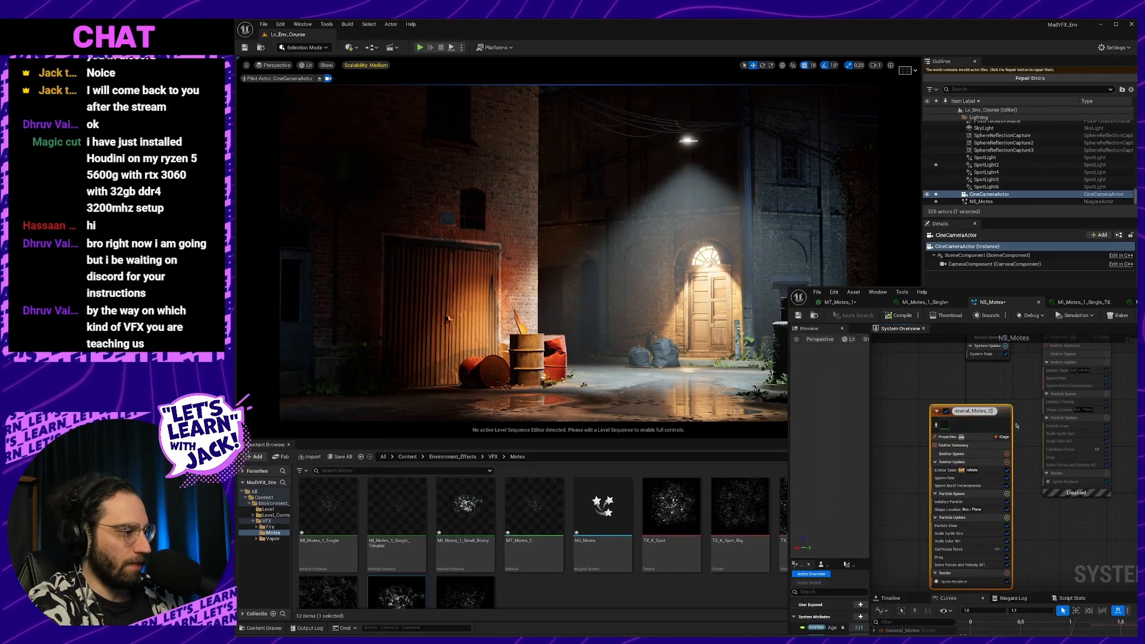
text(P)
key(Return)
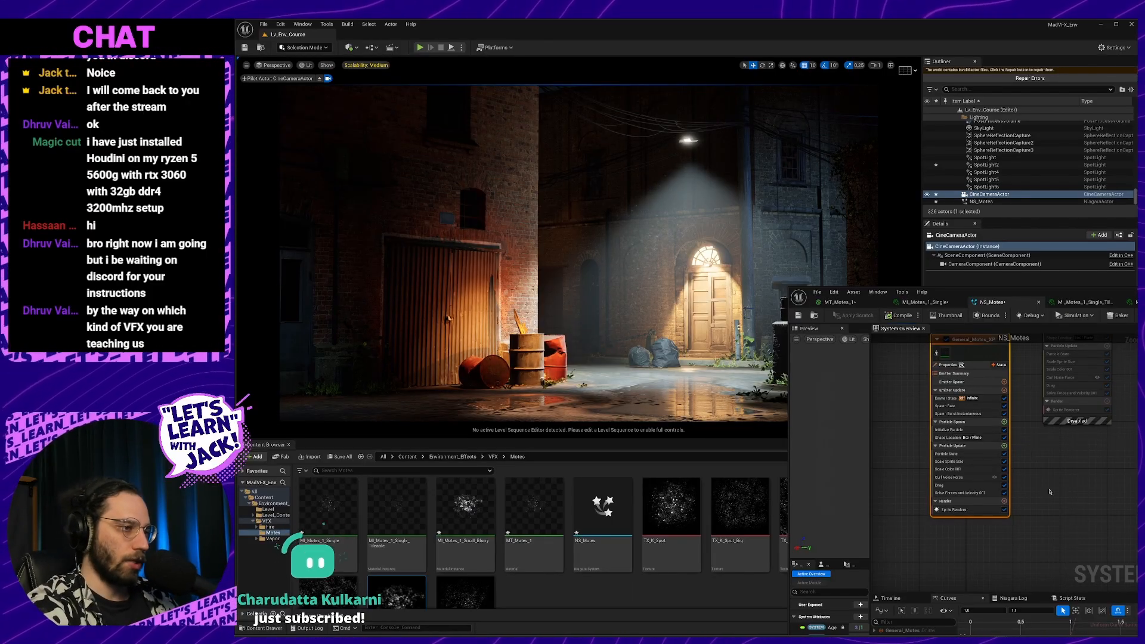
Review the duplicated emitter's Initialize Particle, Emitter State, Spawn Rate and Spawn Burst Instantaneous modules.
click(977, 423)
click(977, 429)
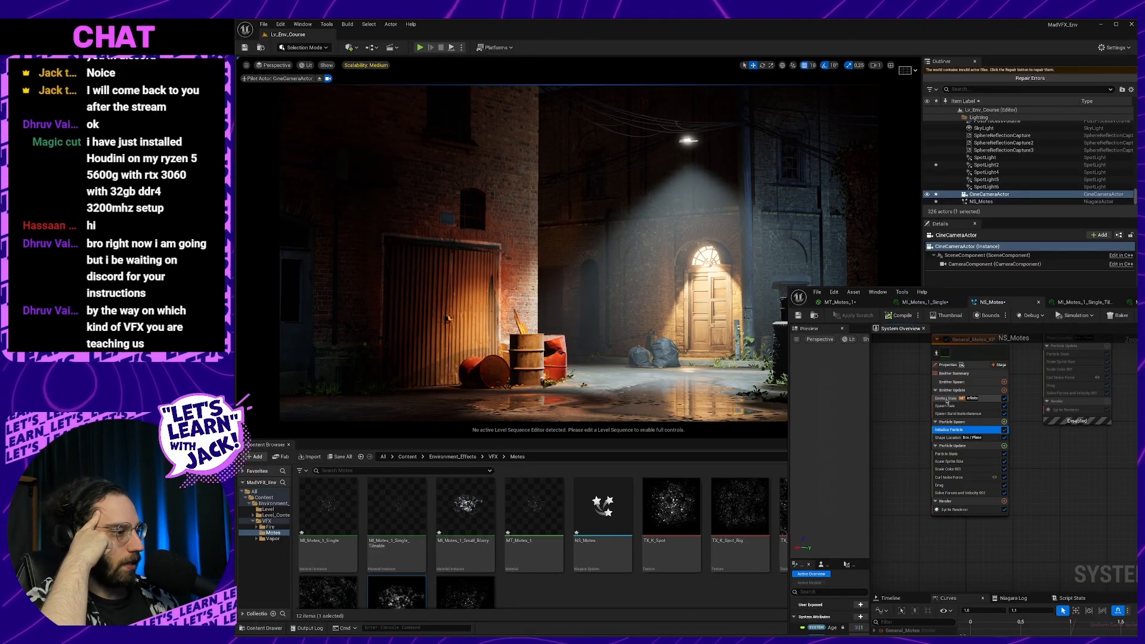
click(947, 400)
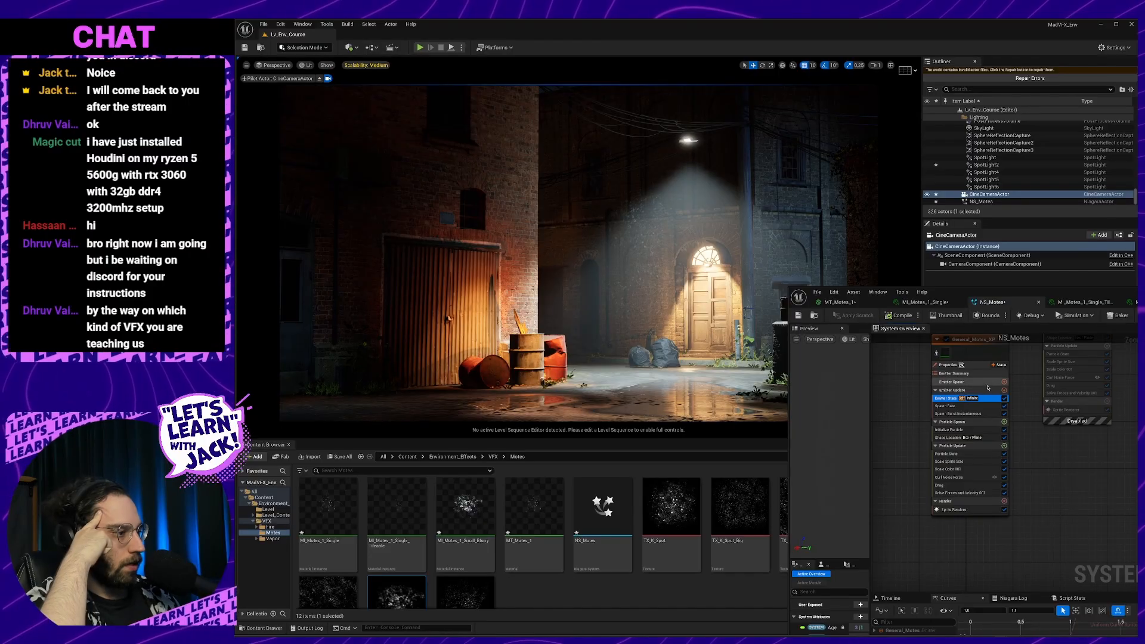
click(971, 406)
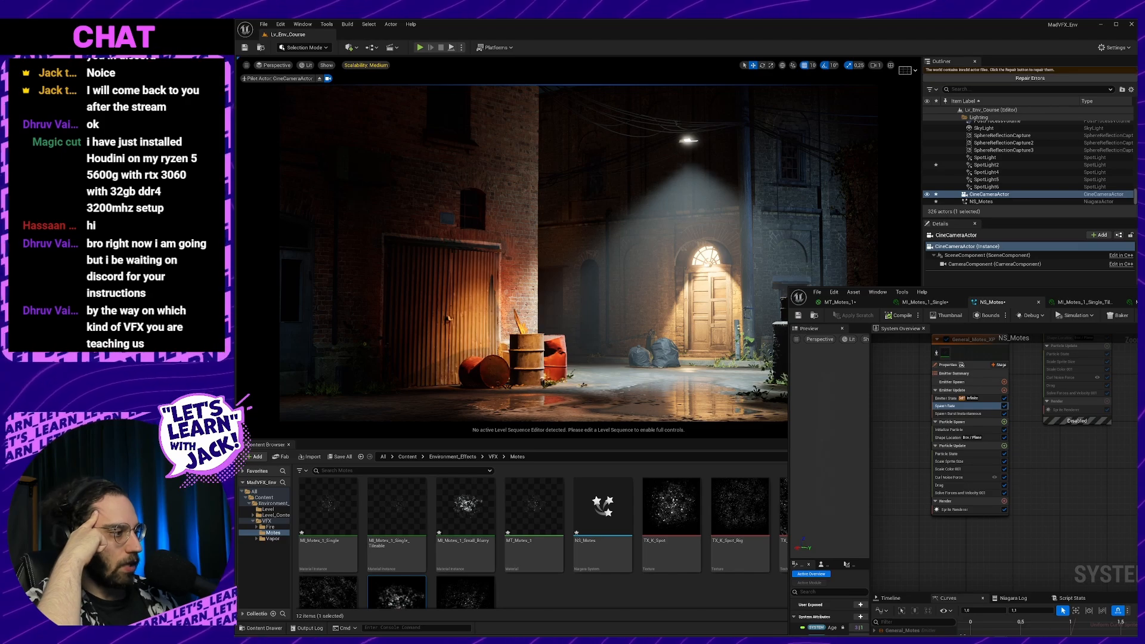
click(961, 415)
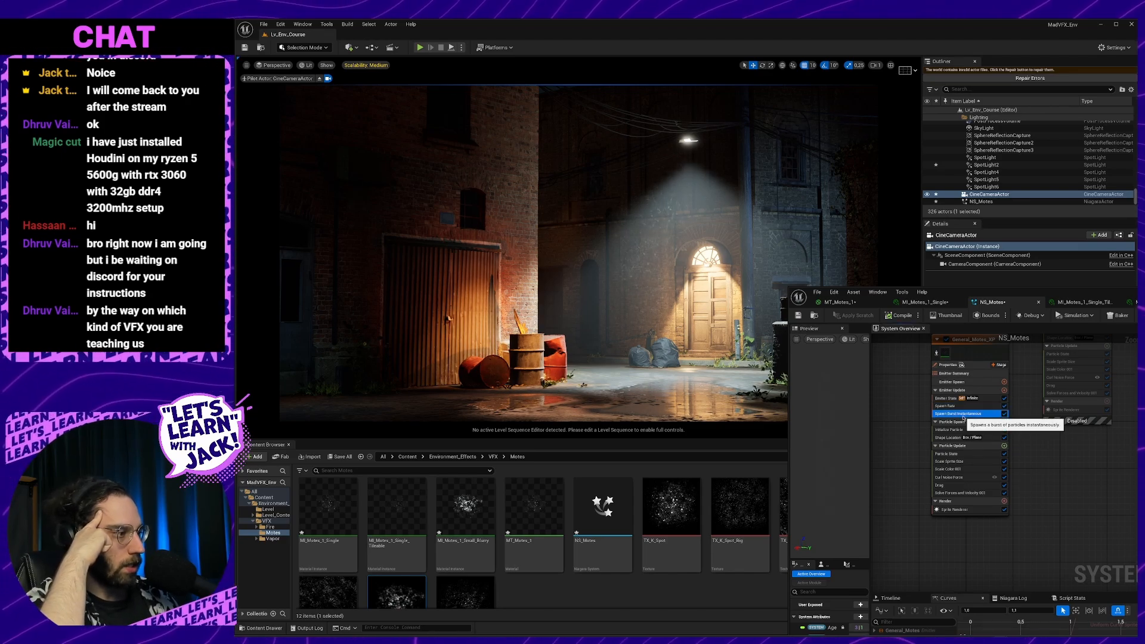